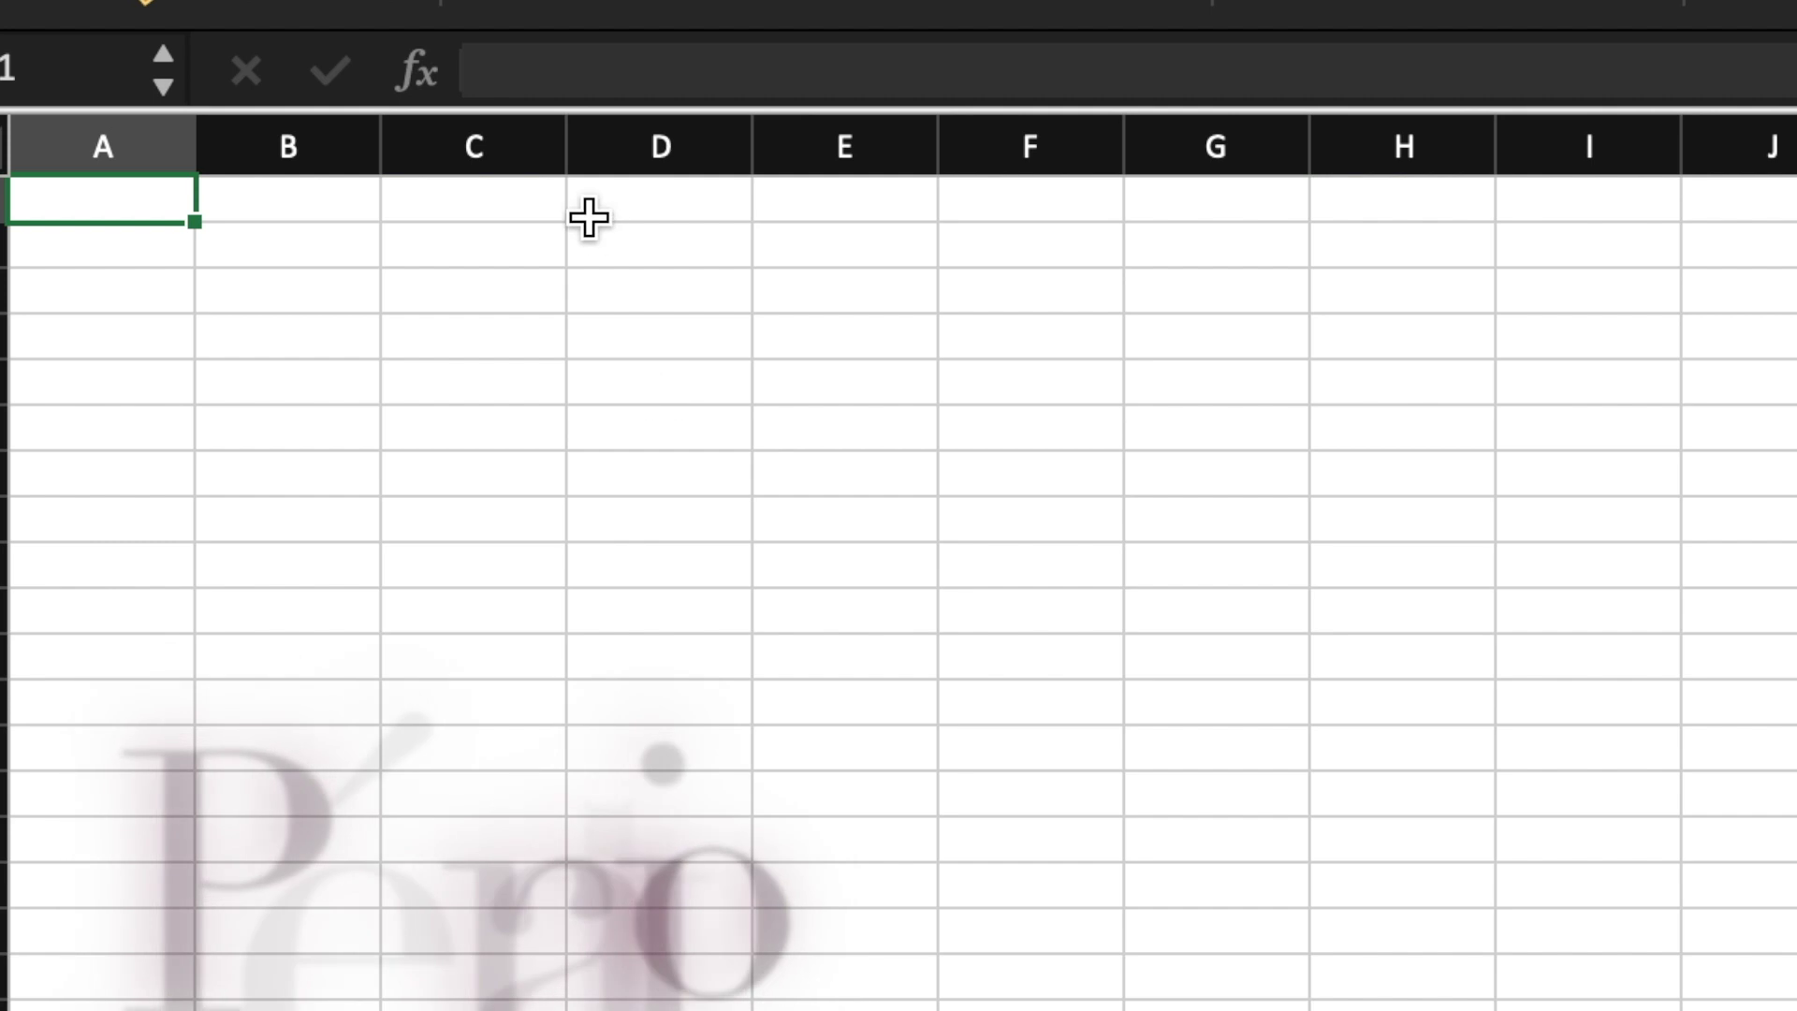
Step: Drag column B's right border outward so the parameter labels will fit
drag(380, 145, 602, 145)
Step: Add the title "sinusoide" and the frequency row: Fréquence Signal, F, 1, Hz
click(453, 470)
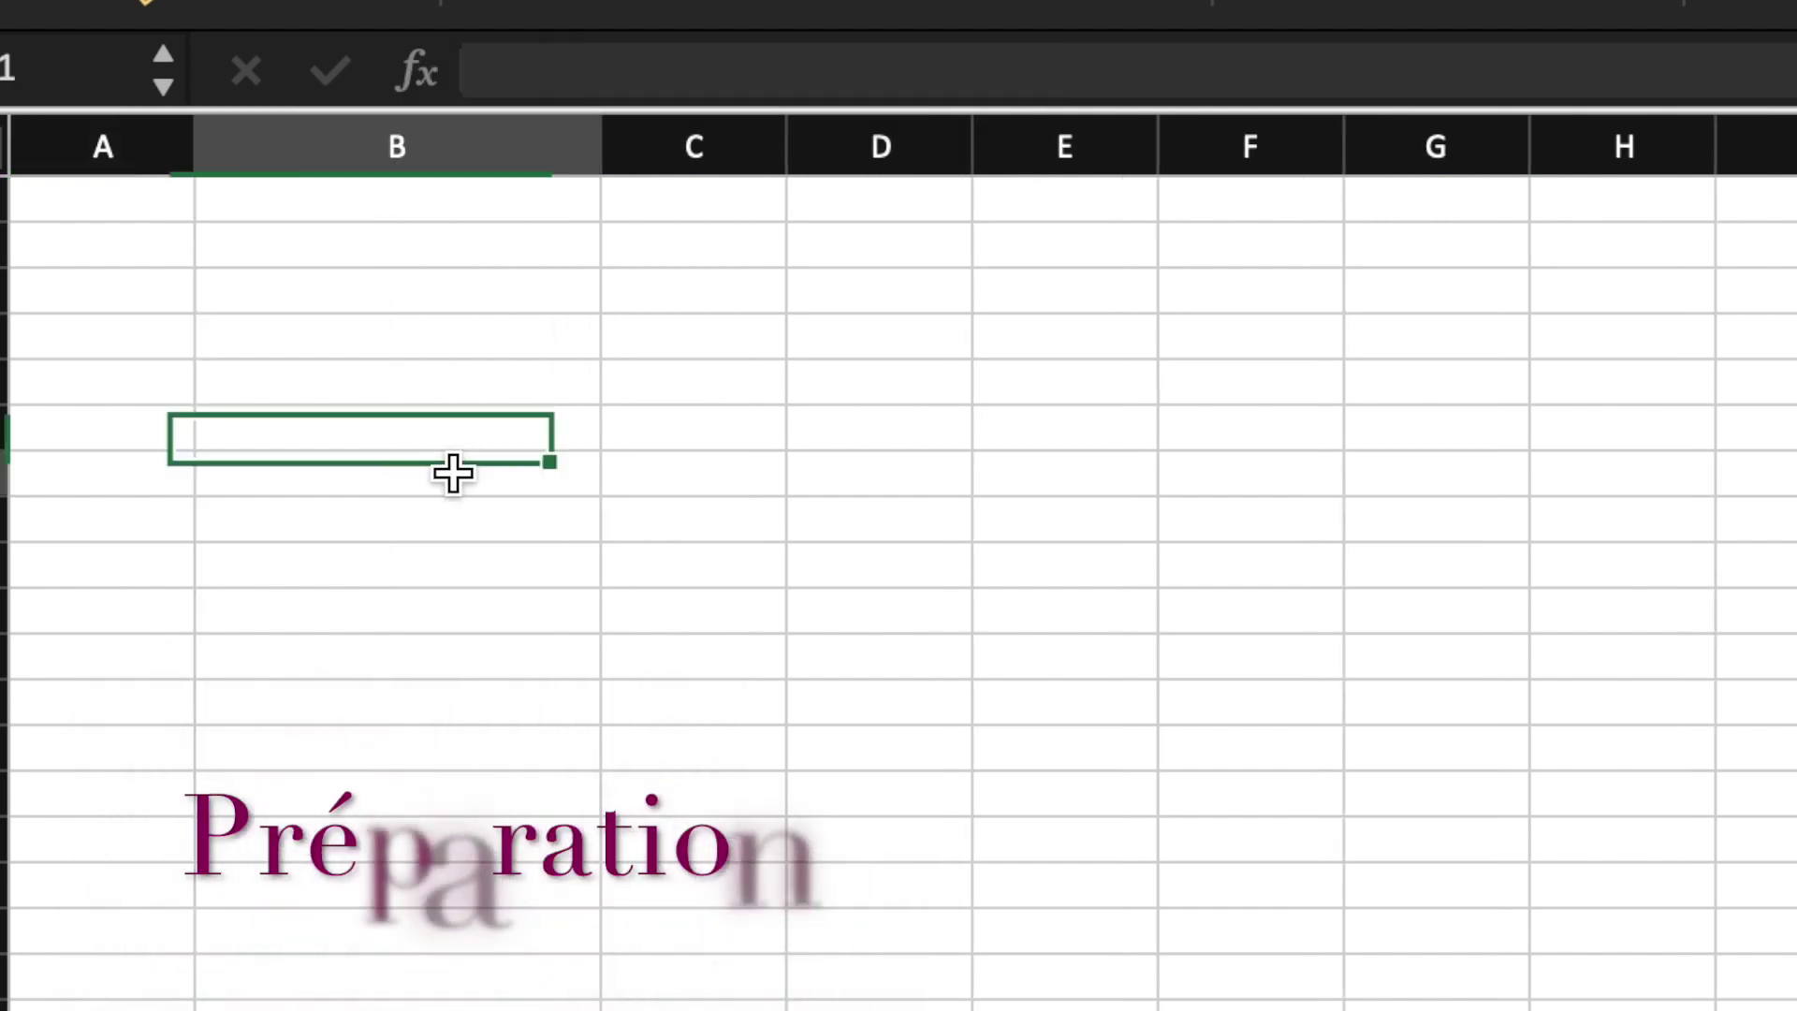
text(Fréquence Signal)
key(Up)
key(Up)
text(")
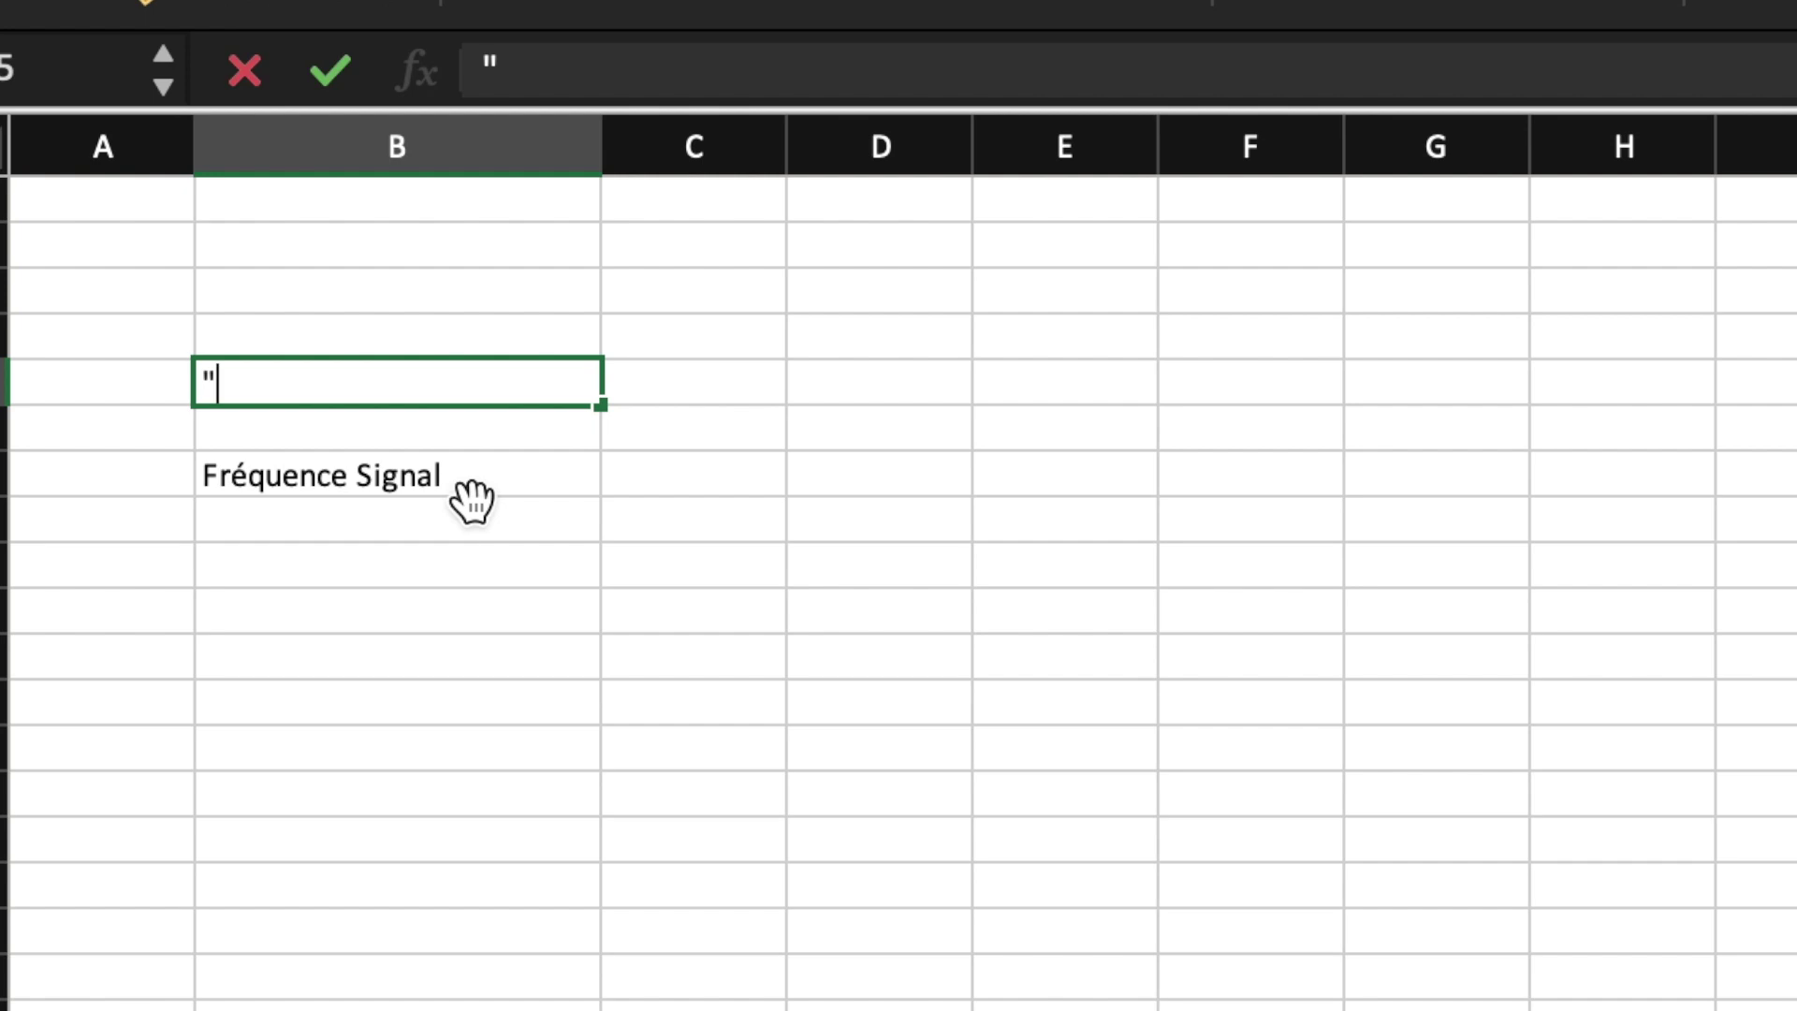
text(sinu)
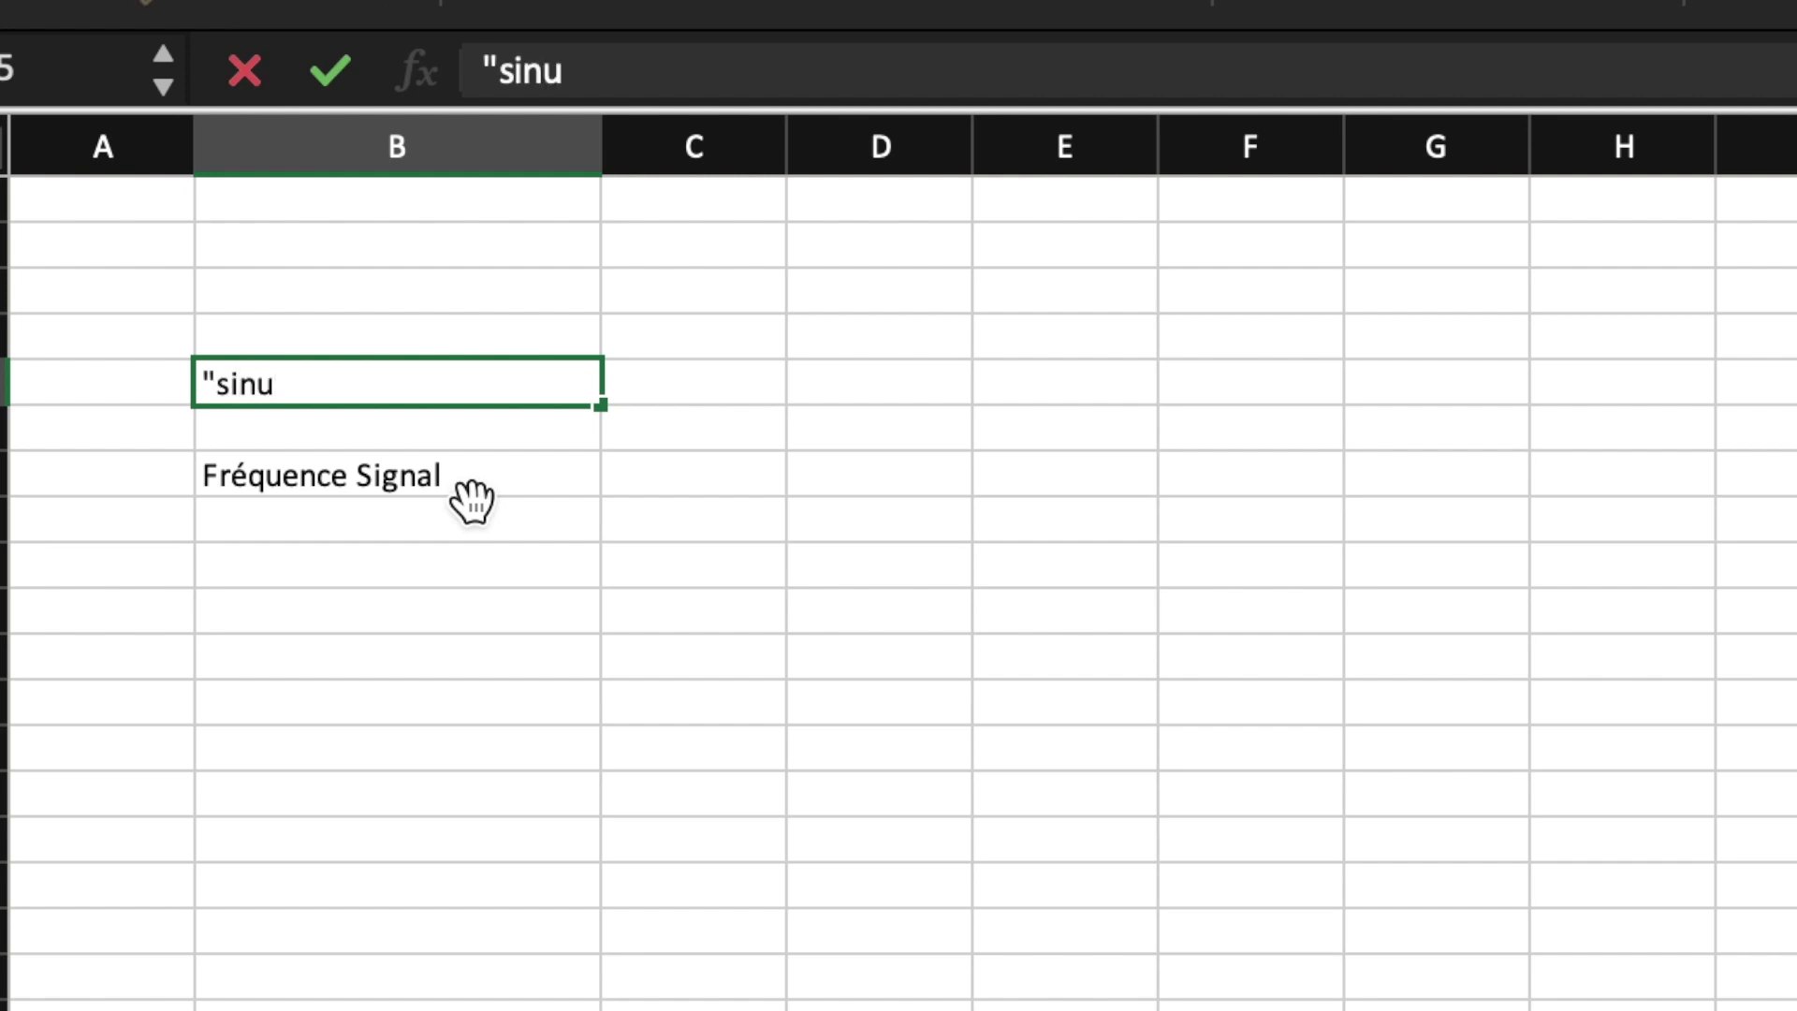
text(soide")
key(Return)
key(Down)
key(Down)
key(Up)
key(Right)
text(F)
key(Right)
text(1)
key(Right)
text(Hz)
key(Return)
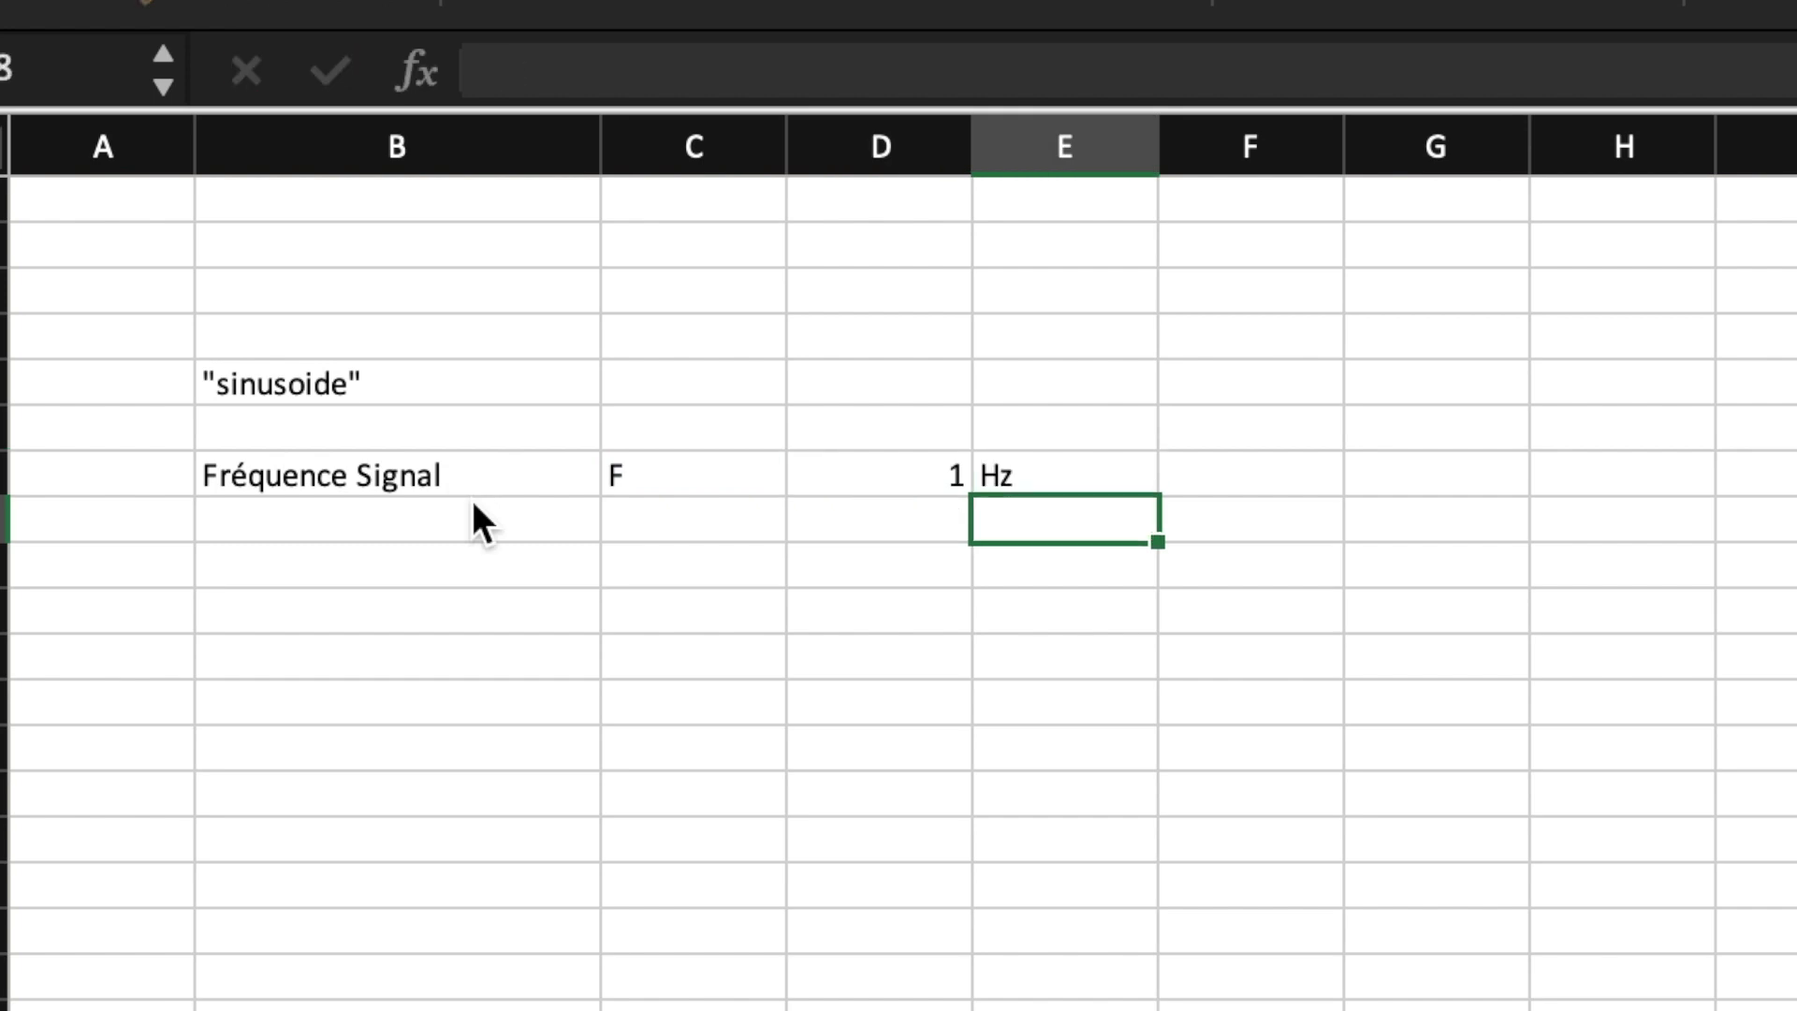
Step: Add the period row: Période Sisgnal, T, =1/D7, unit s, with note T=1/F
click(474, 510)
text(Période Sisgnal)
key(Tab)
text(T)
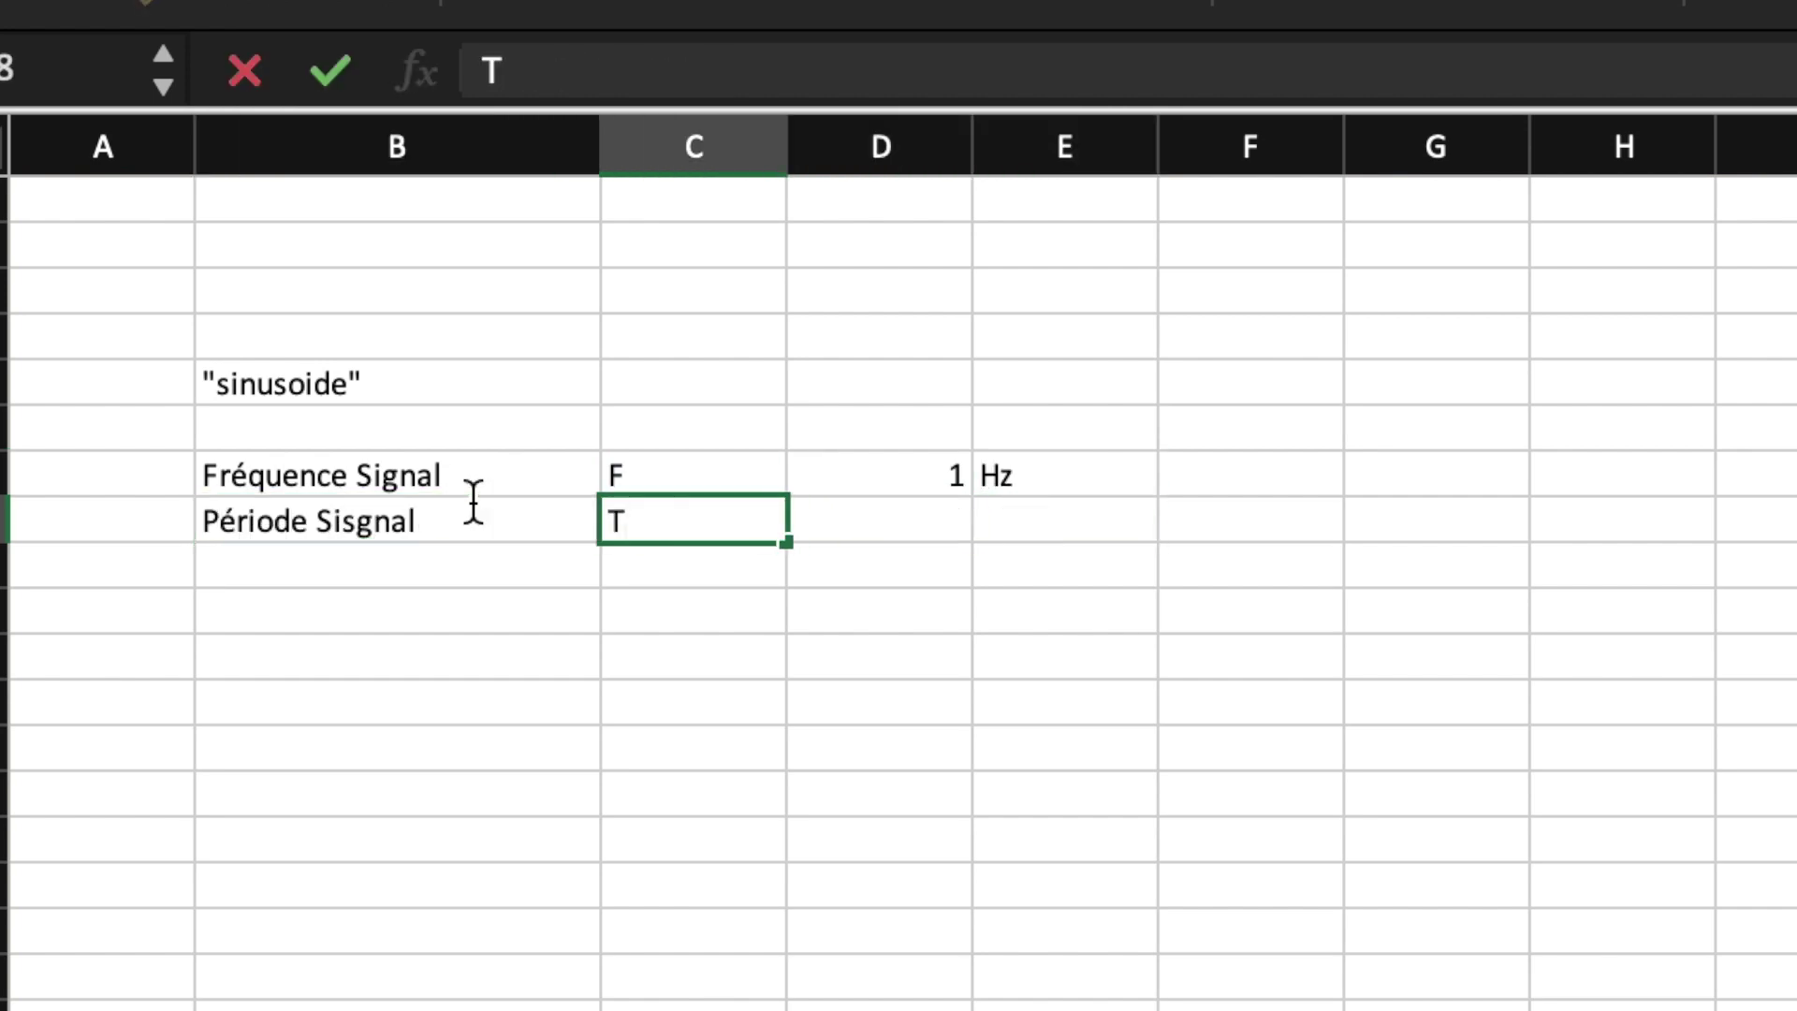
key(Tab)
text(=1/D7)
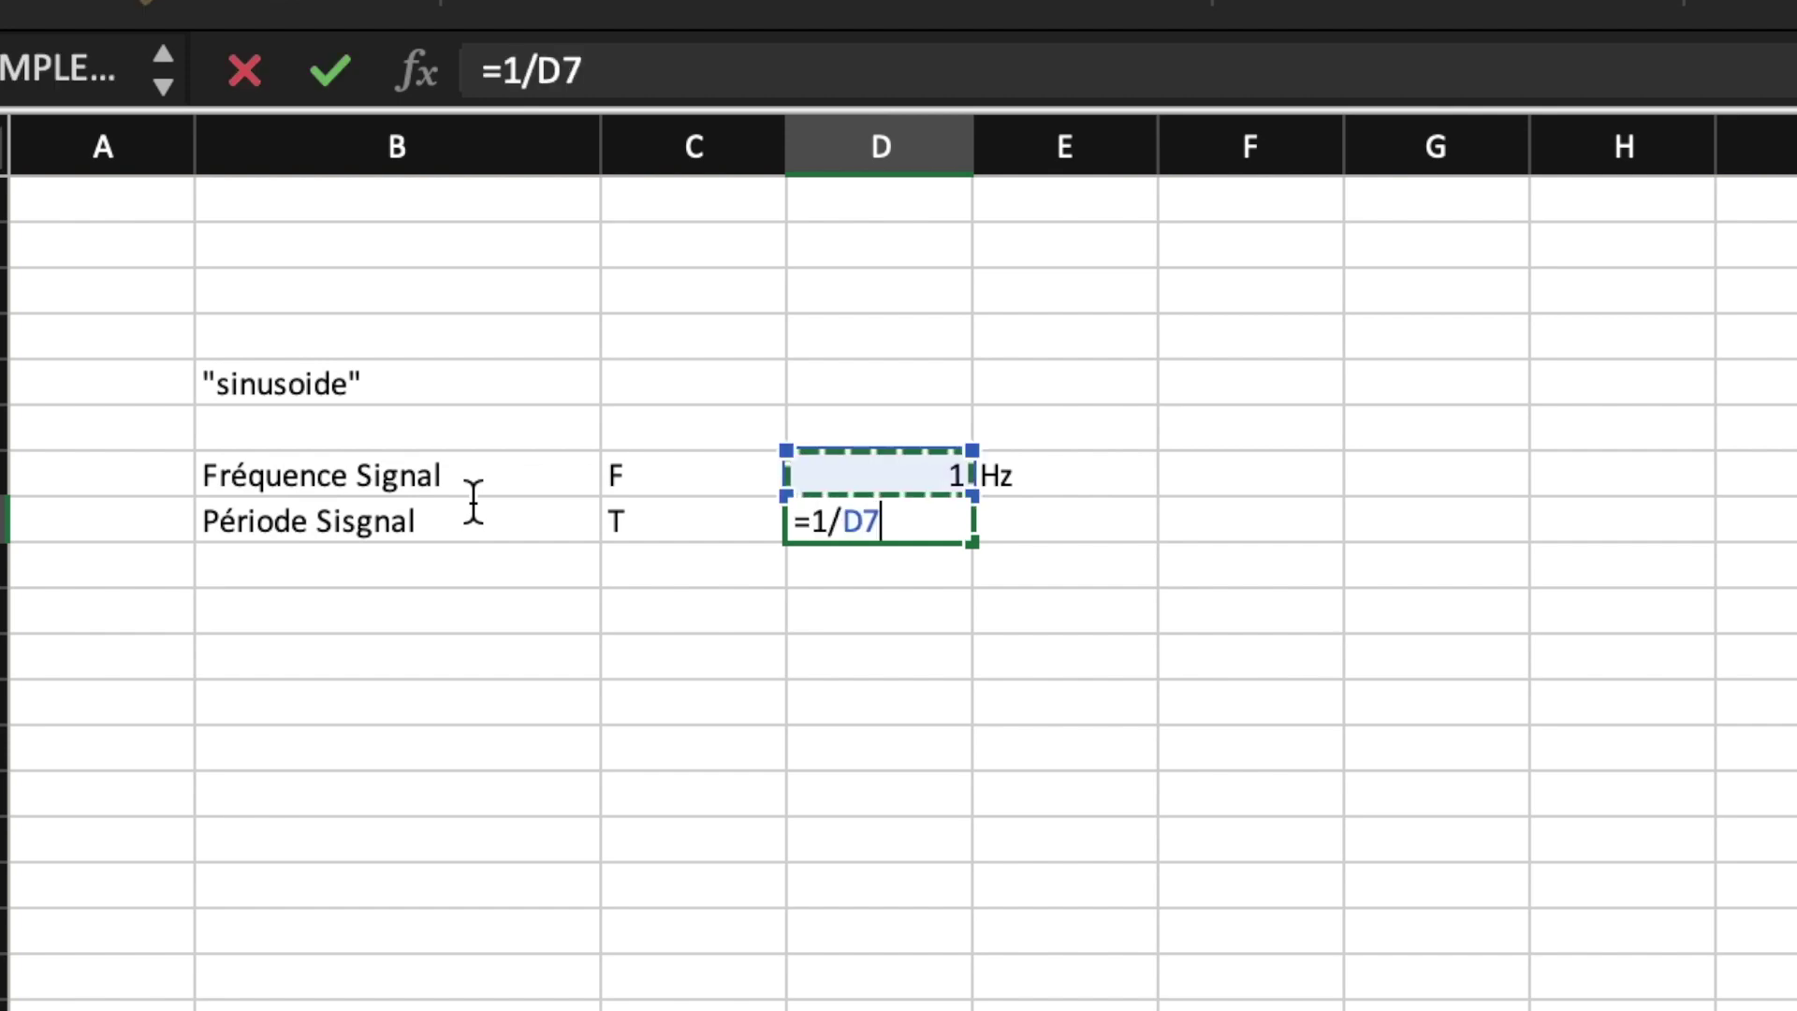
key(Tab)
text(s)
key(Return)
key(Right)
key(Right)
key(Up)
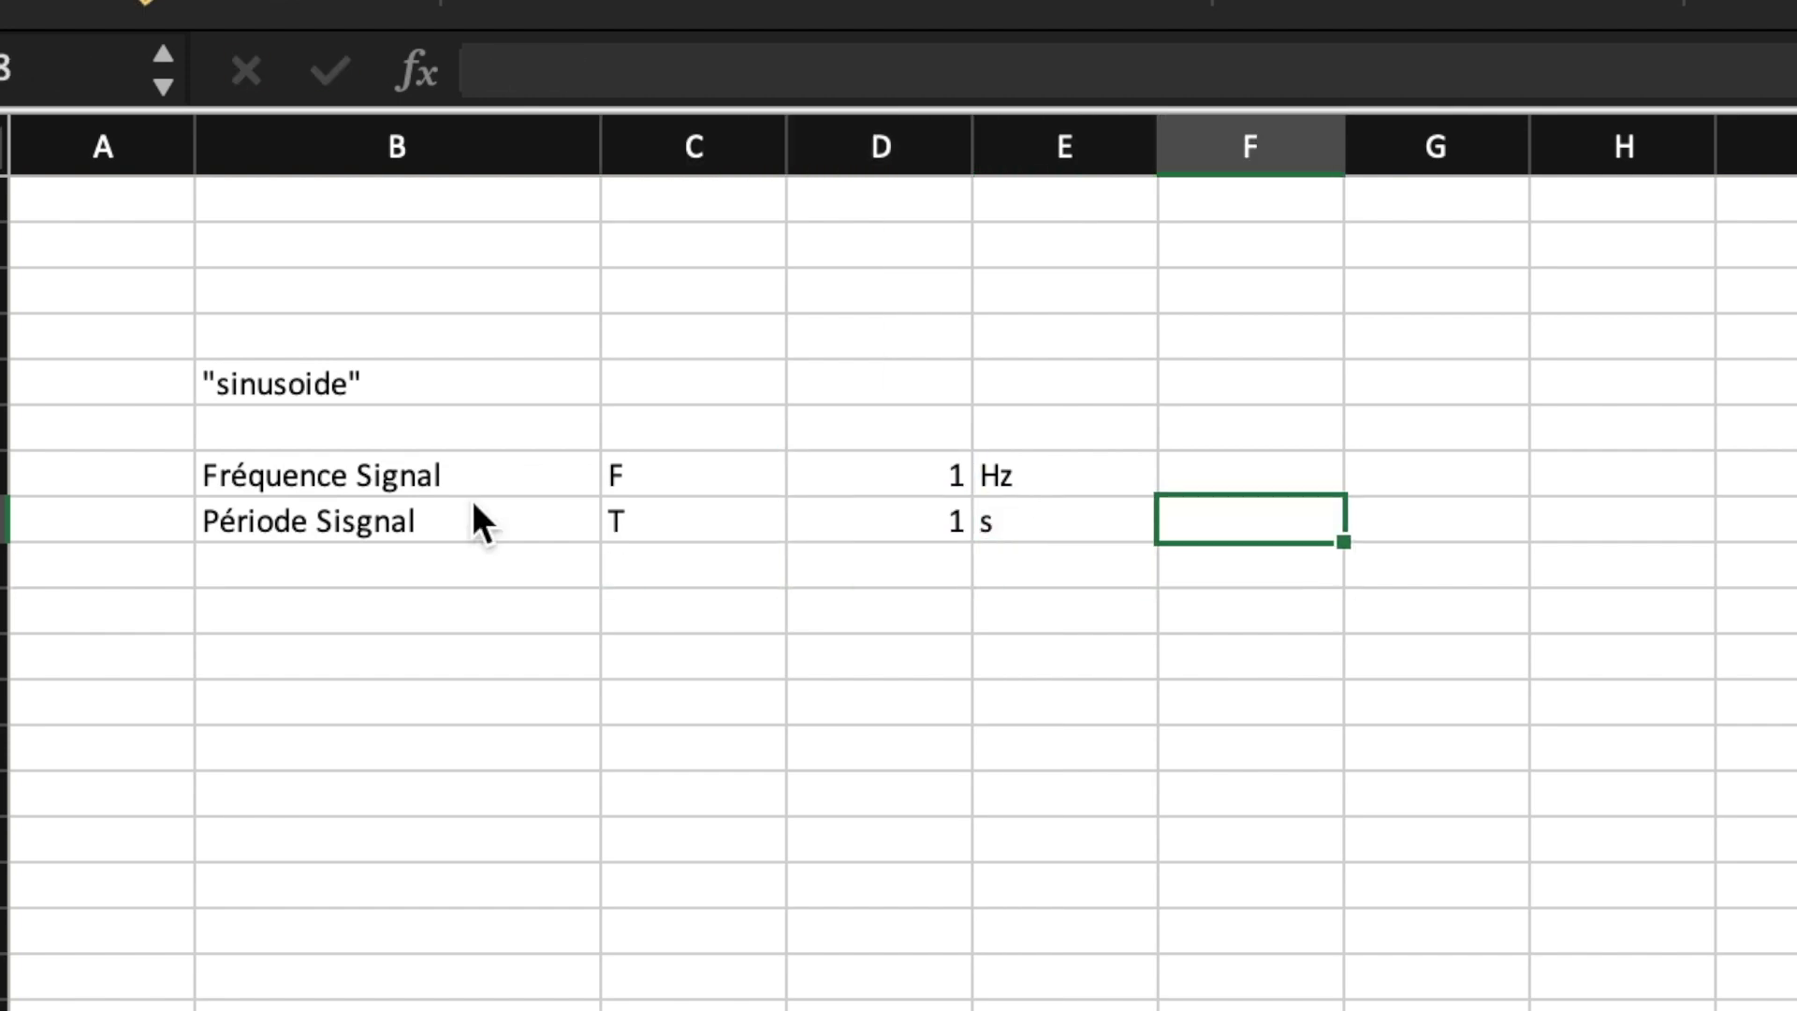
text(T=1/F)
key(Return)
Step: Add the omega row: Omega, w, =2*3,14159*D7, unit rad/s, with note w=2Pi*f
key(Left)
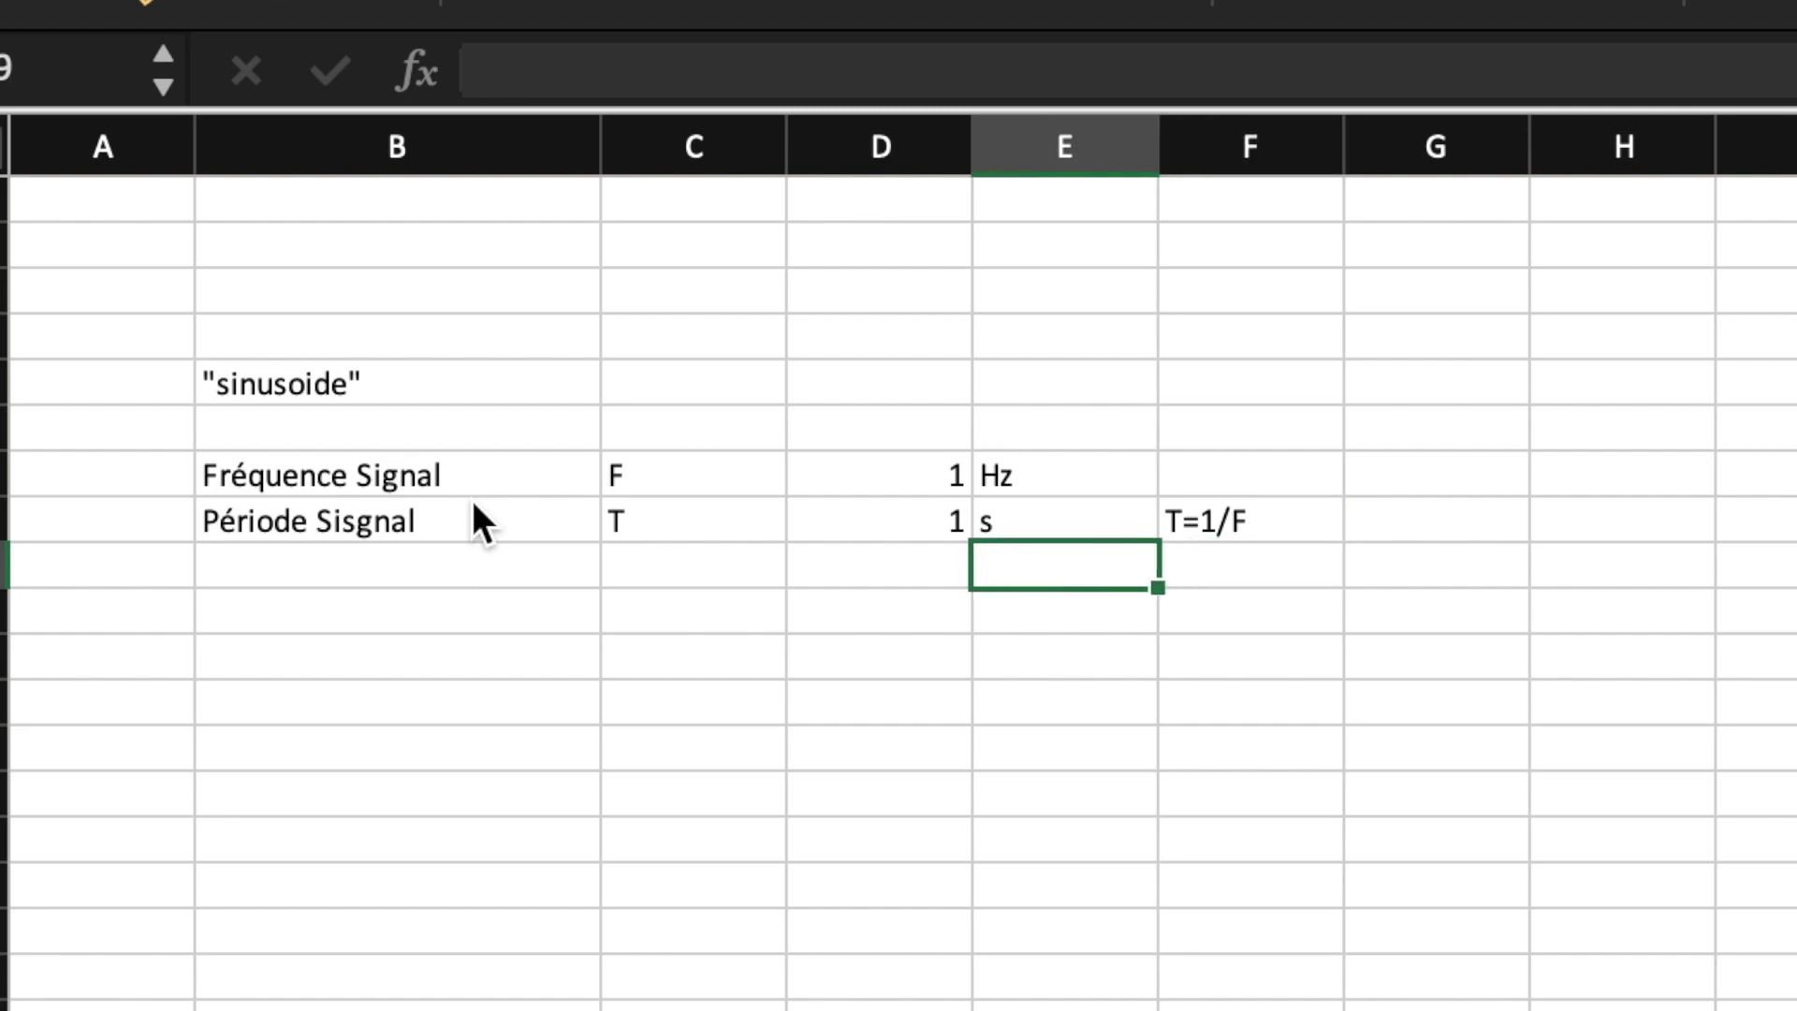
key(Left)
key(Left)
key(Left)
text(Omega)
key(Tab)
text(w)
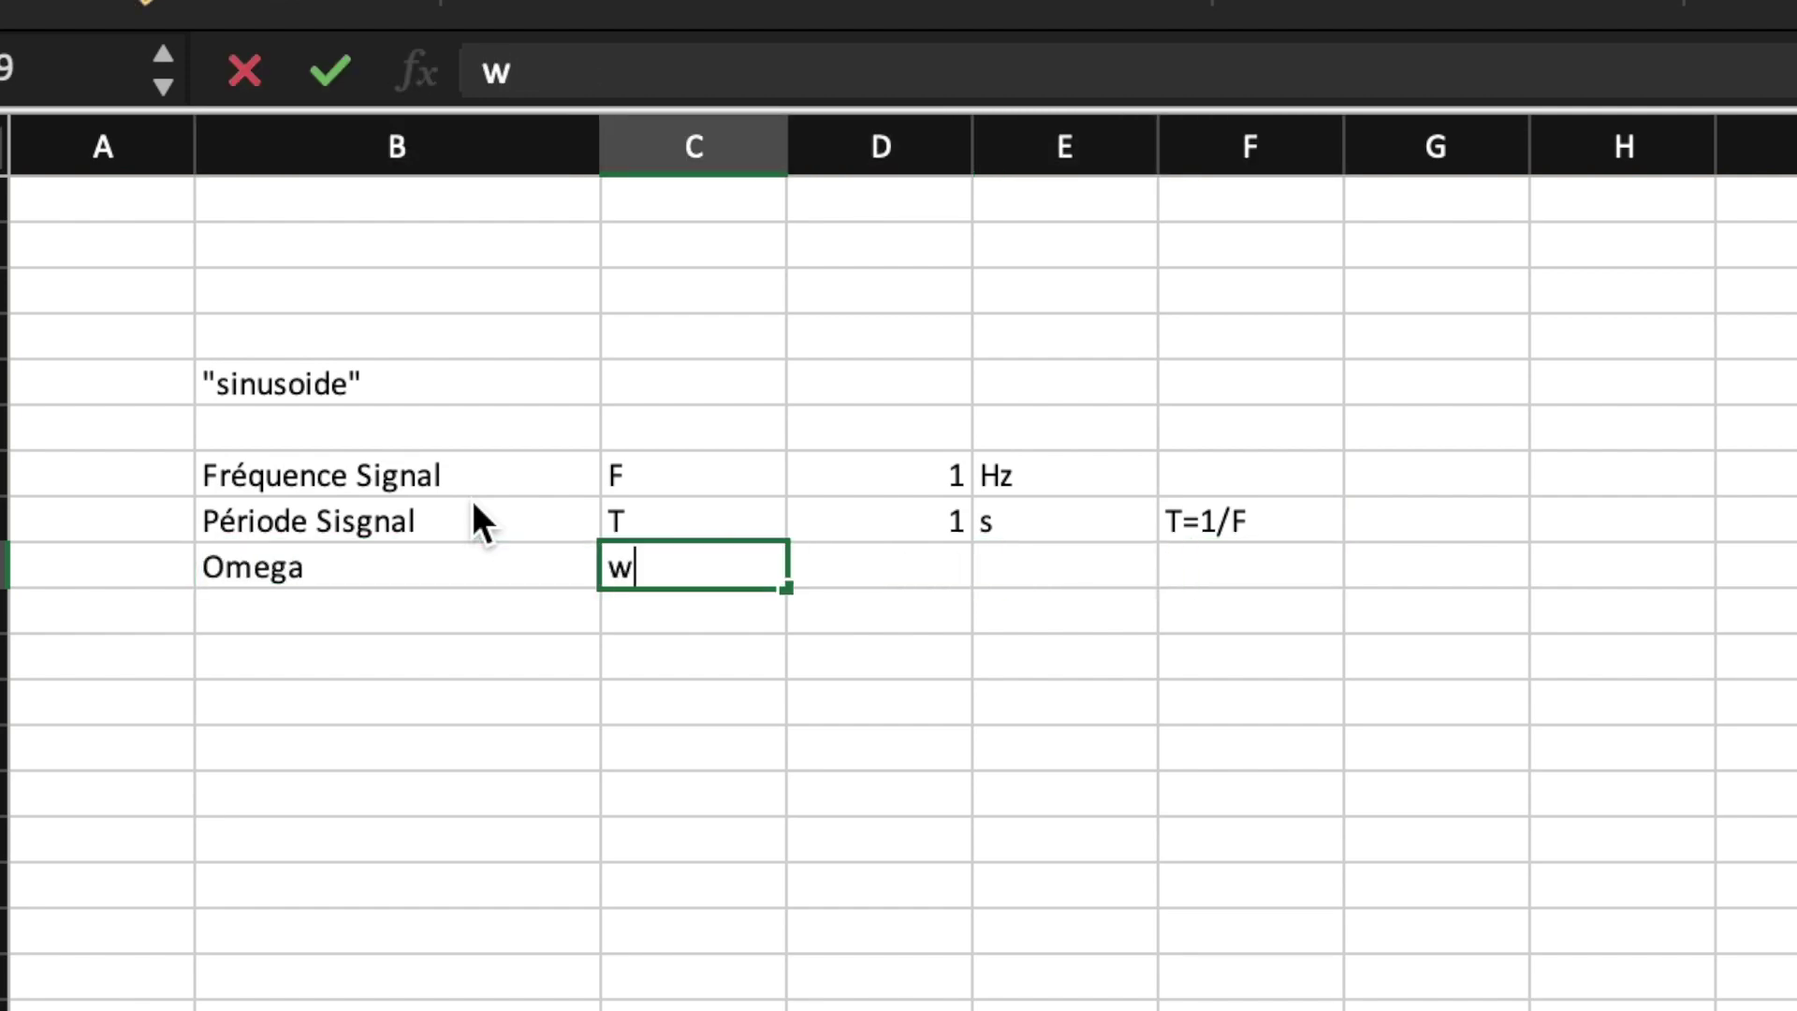
key(Tab)
text(=2*3,14159*)
key(Up)
key(Up)
key(Return)
key(Right)
key(Right)
text(w=2Pi*f)
key(Return)
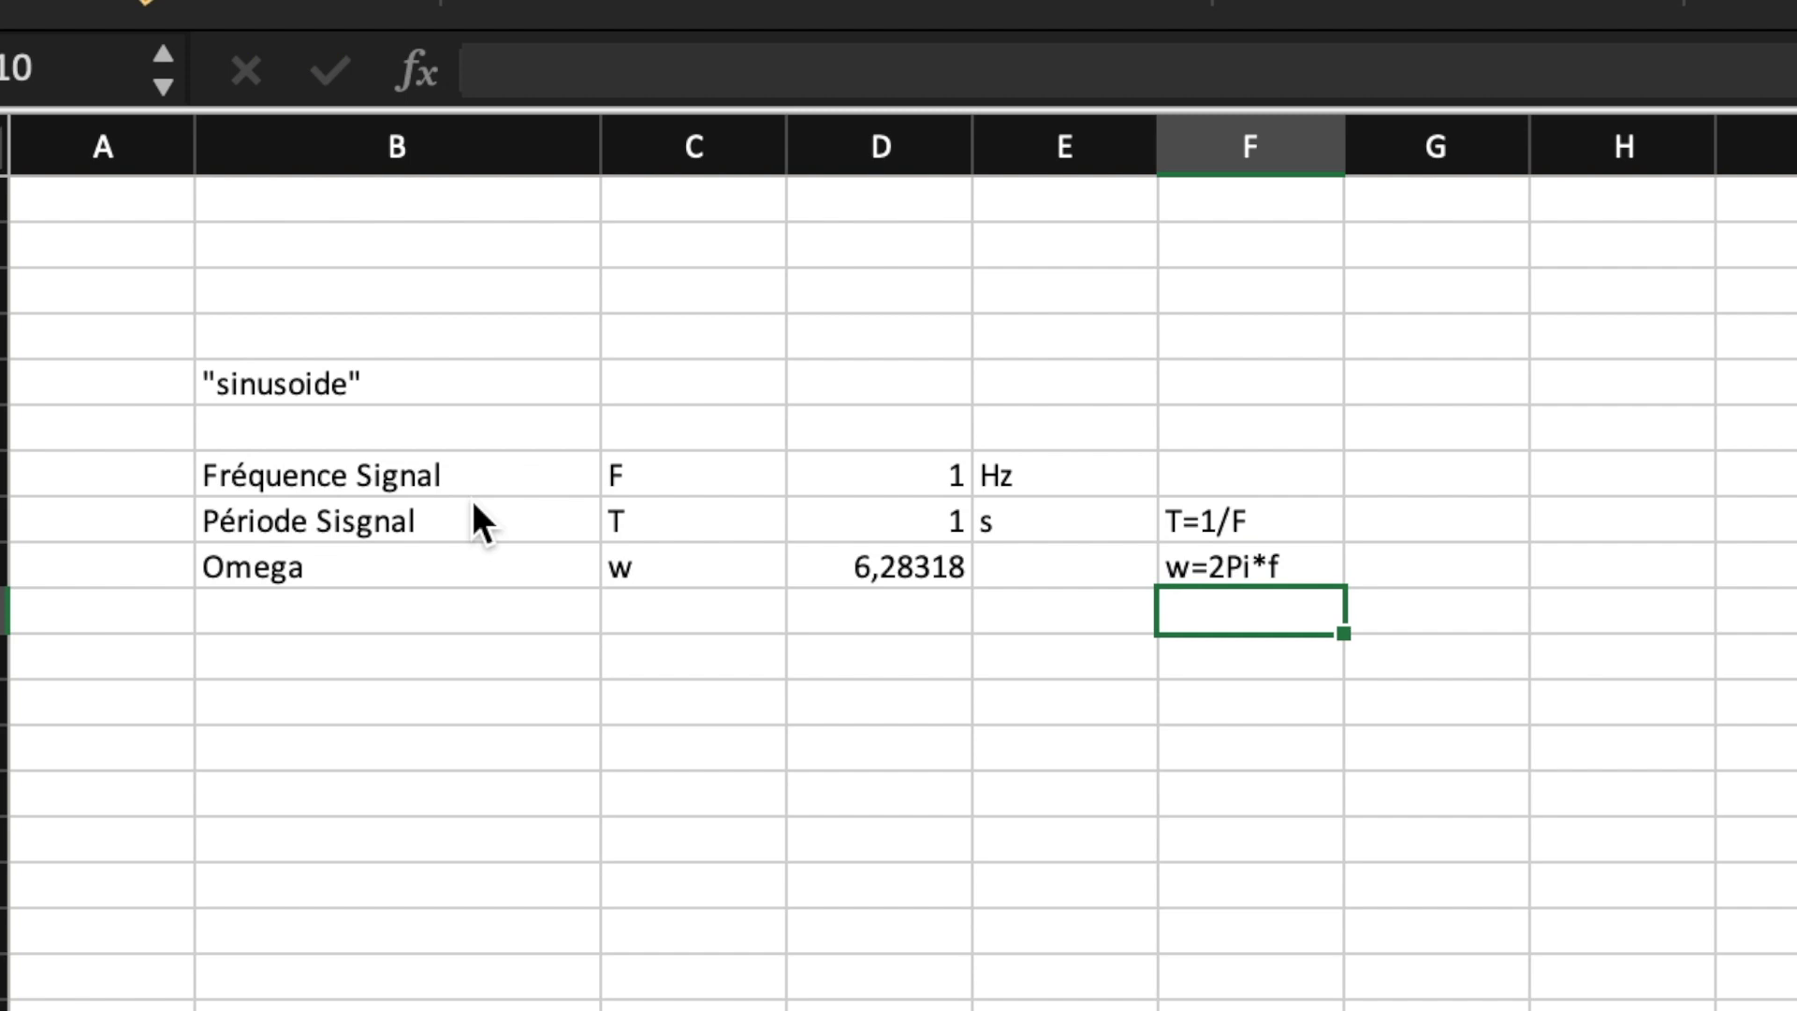
key(Left)
key(Up)
text(rad/s)
key(Return)
Step: Change the frequency in D7 to 200 to test that the formulas recalculate
key(Up)
key(Up)
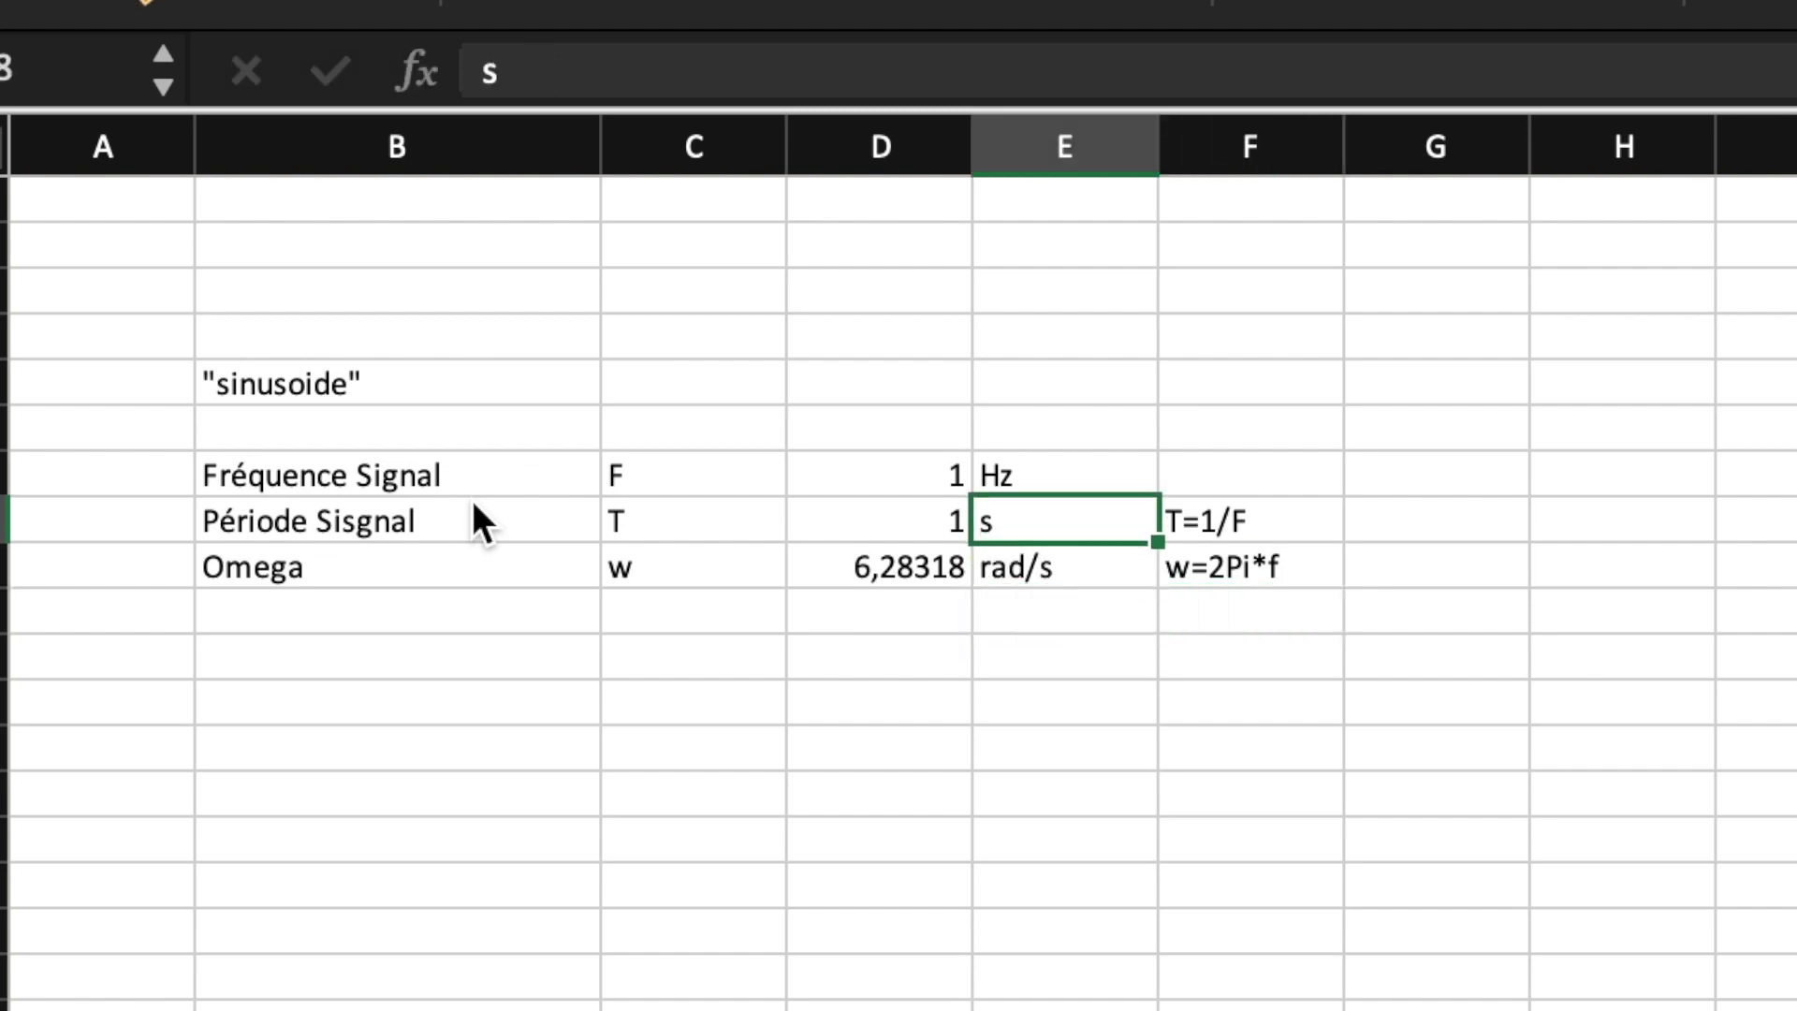
key(Left)
key(Up)
key(Up)
key(Down)
text(200)
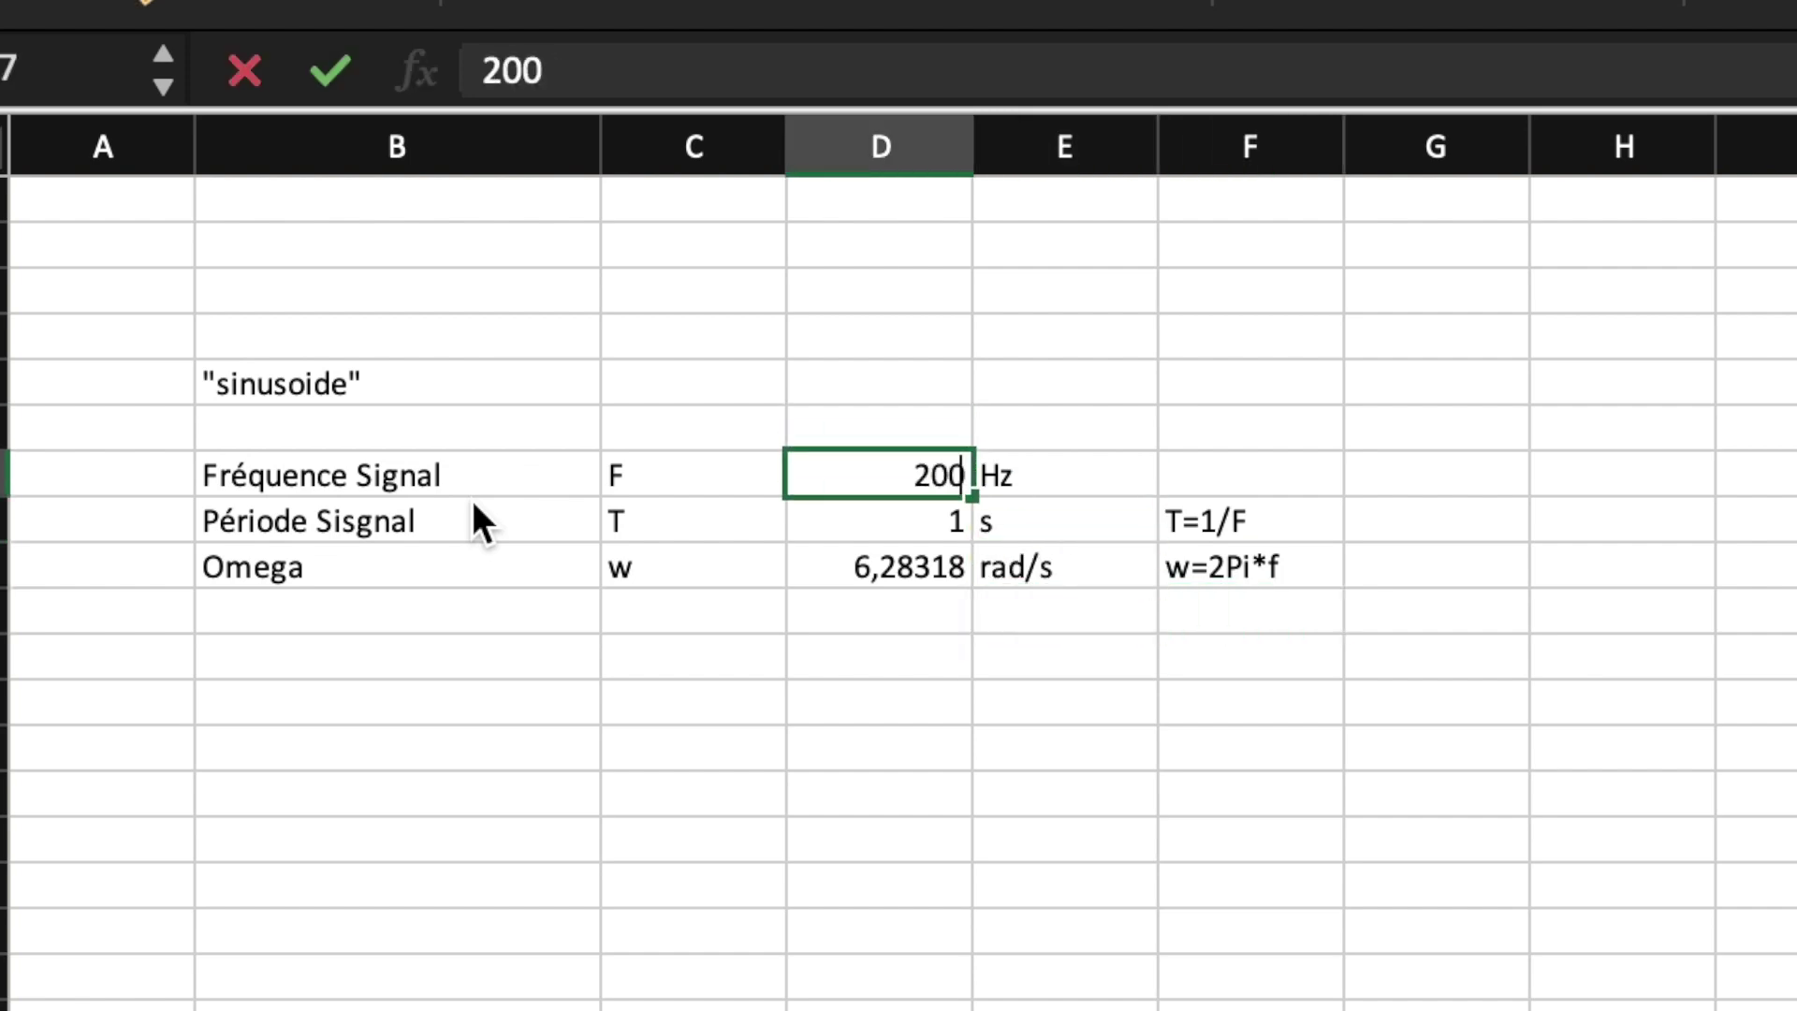
key(Return)
Step: Add the label "équation" and the equation Y=sin(w*t) in C11
key(Up)
key(Right)
key(Right)
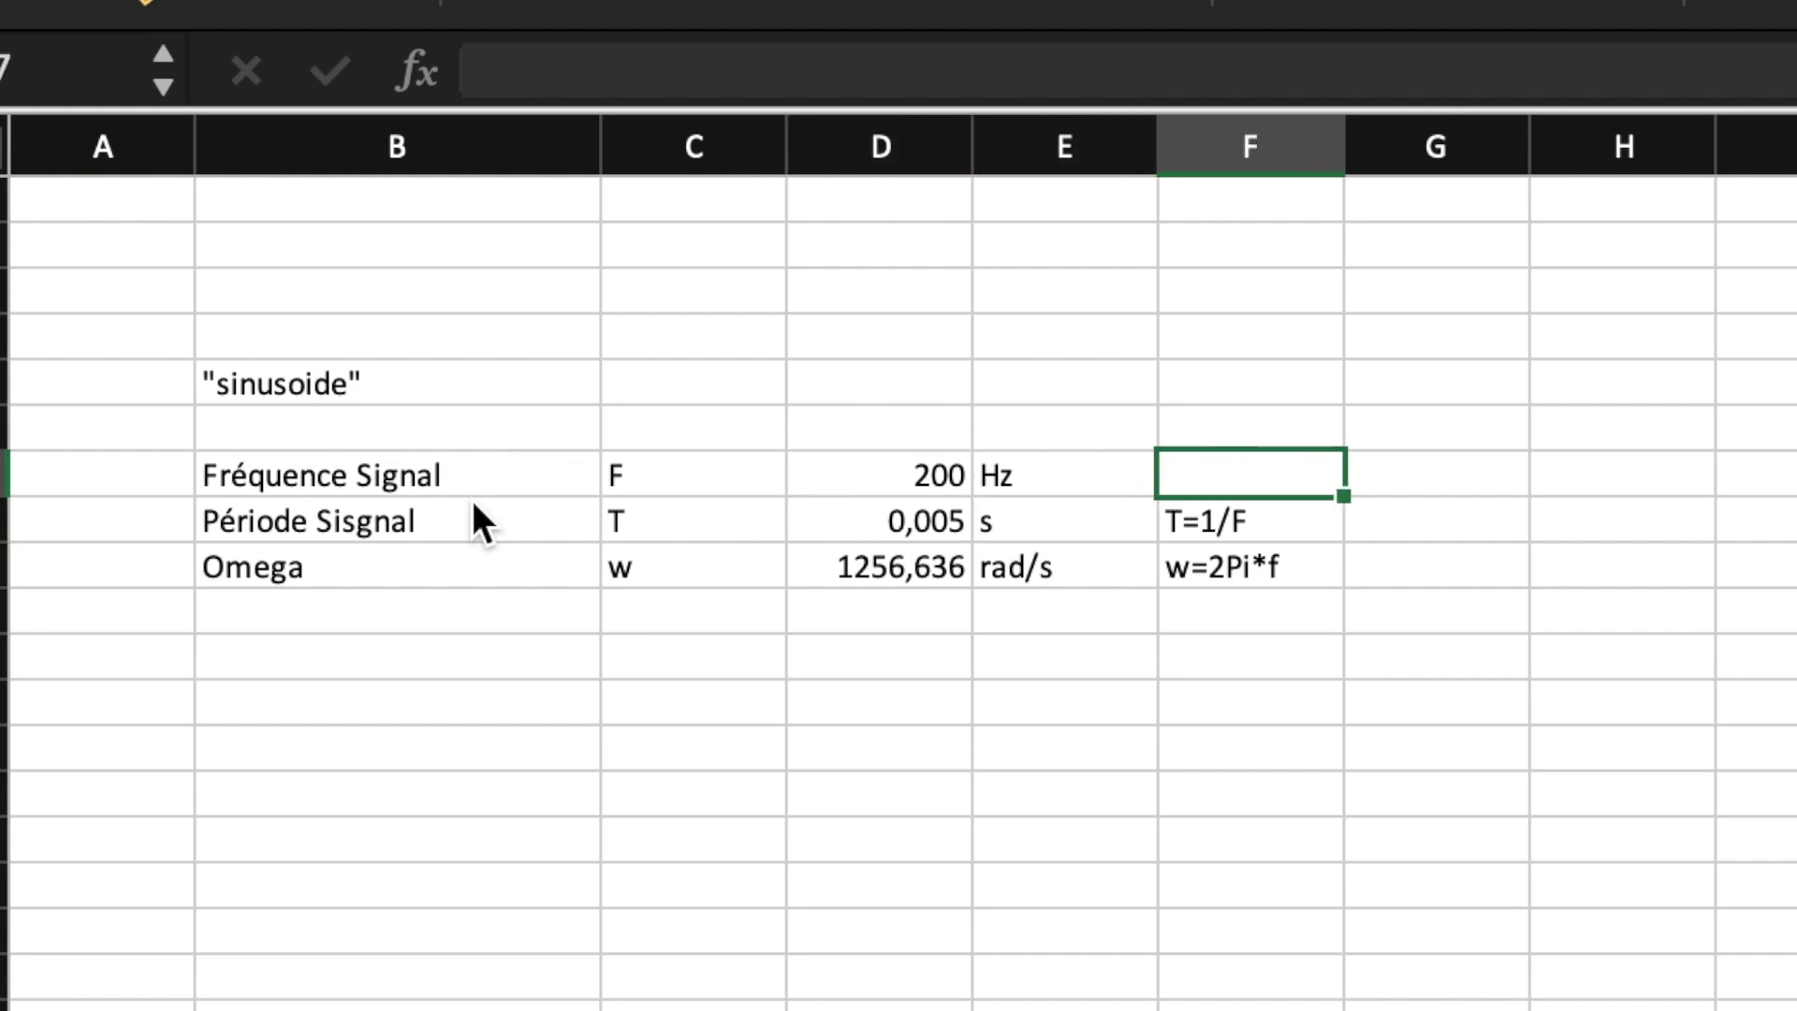
text(équation)
key(Return)
key(Up)
key(Right)
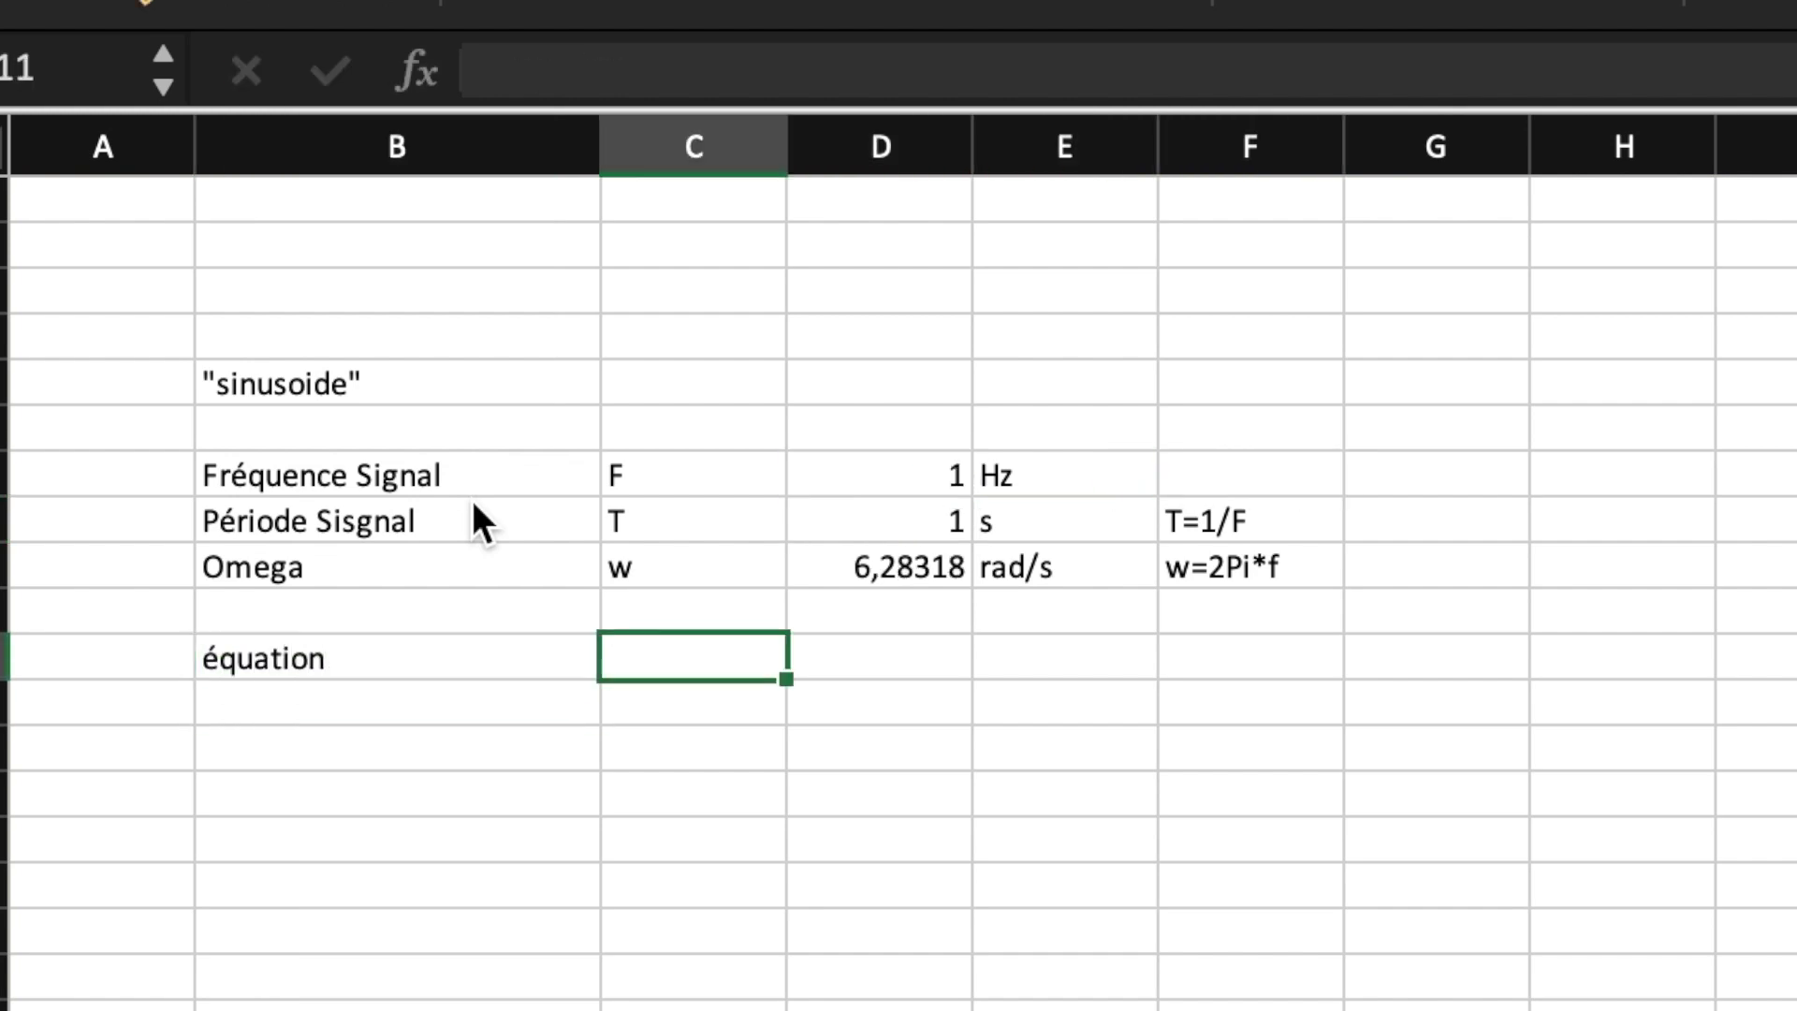
text(Y=sin(w)
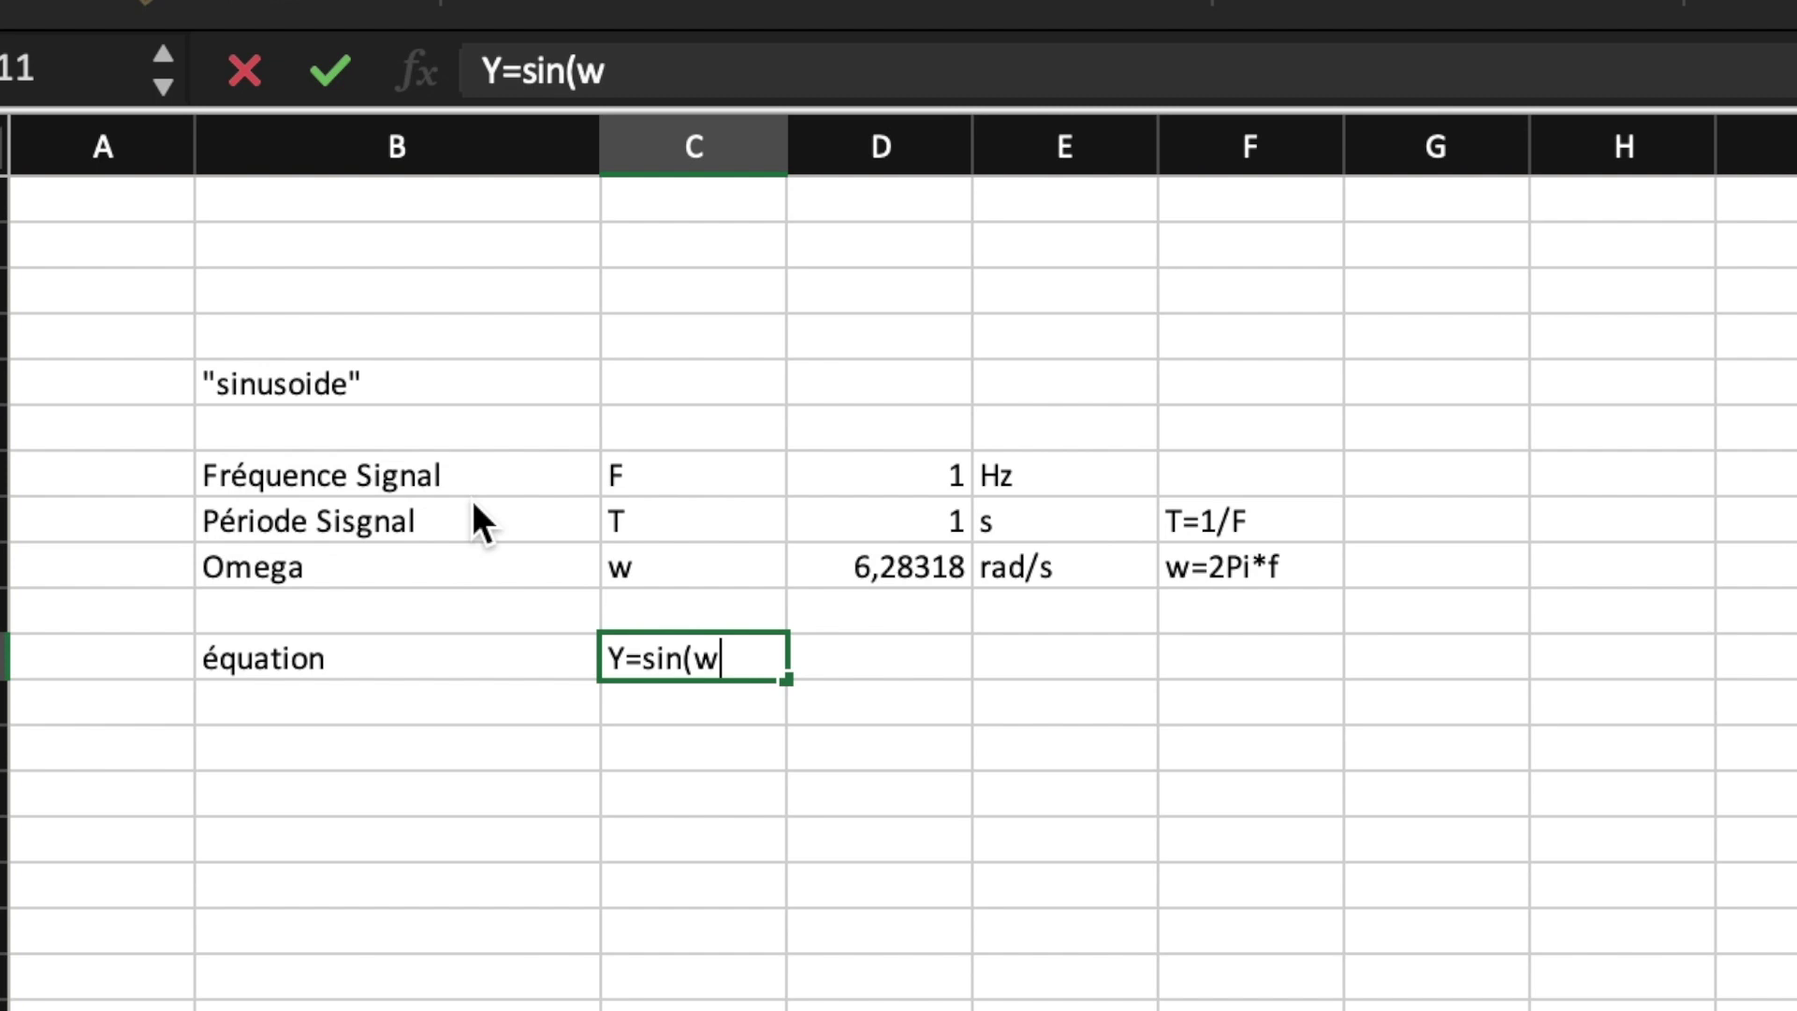
click(899, 73)
text(*t))
key(Return)
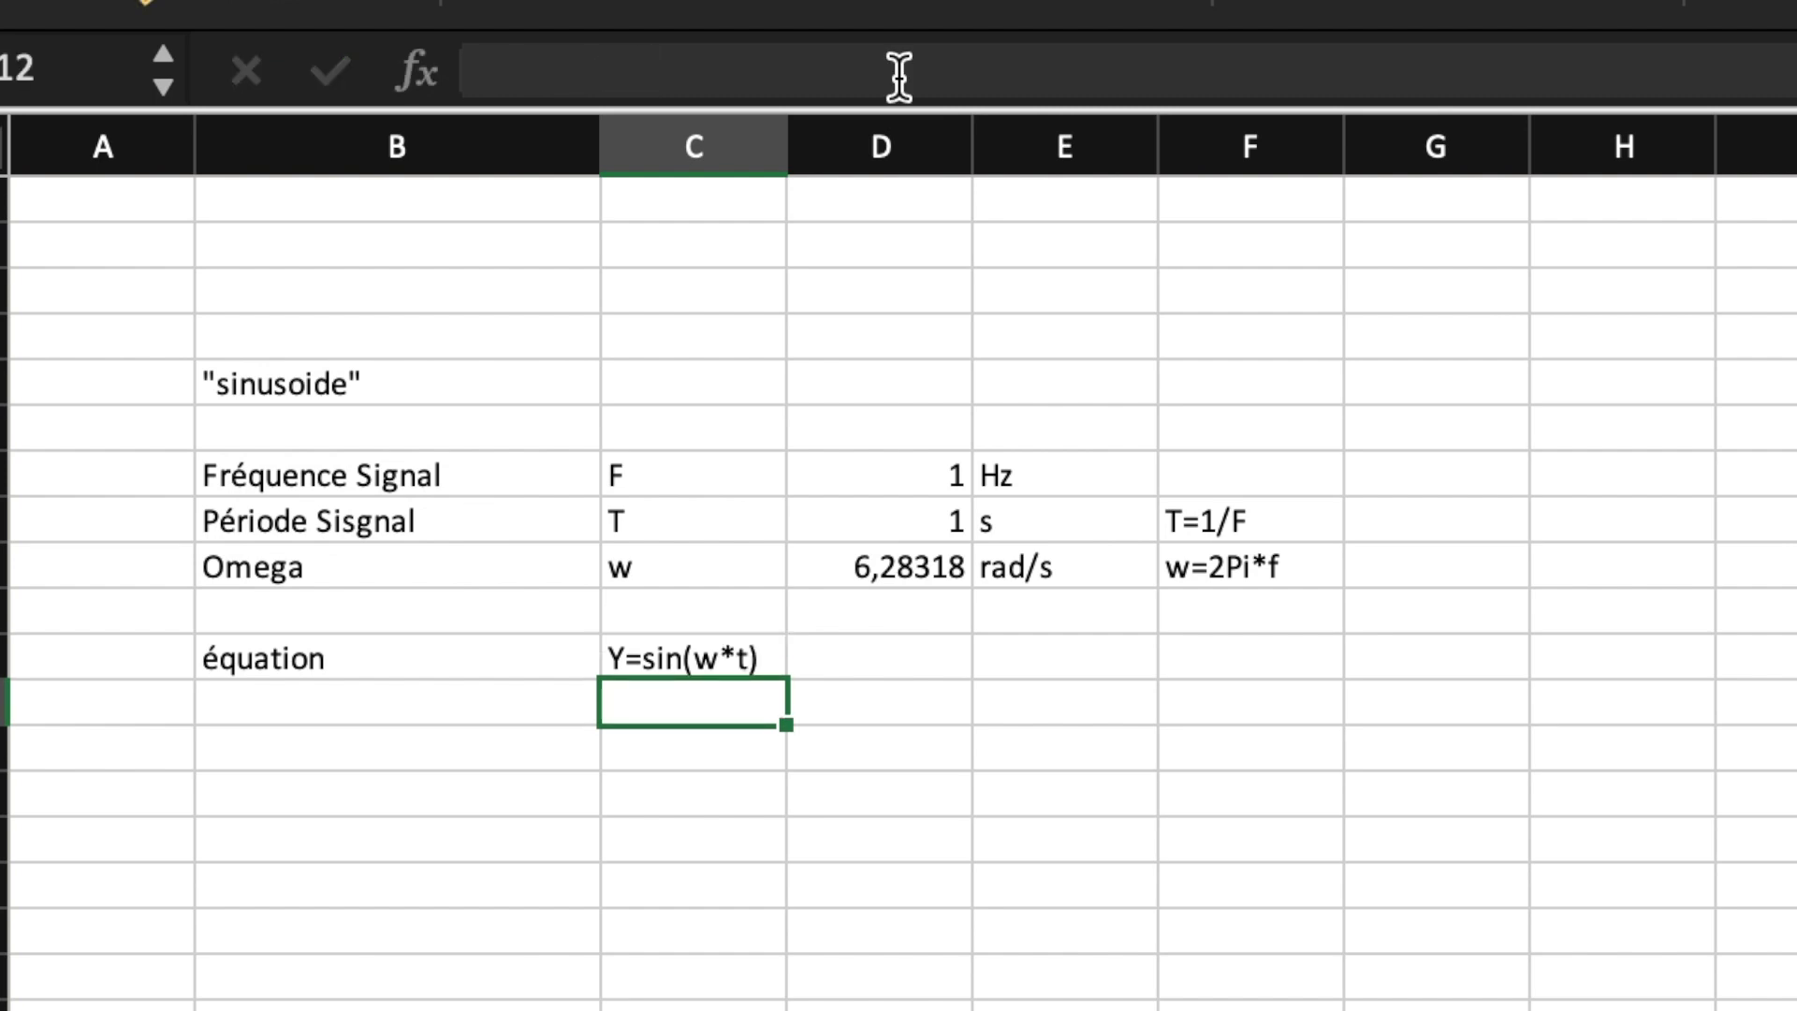
key(Down)
key(Left)
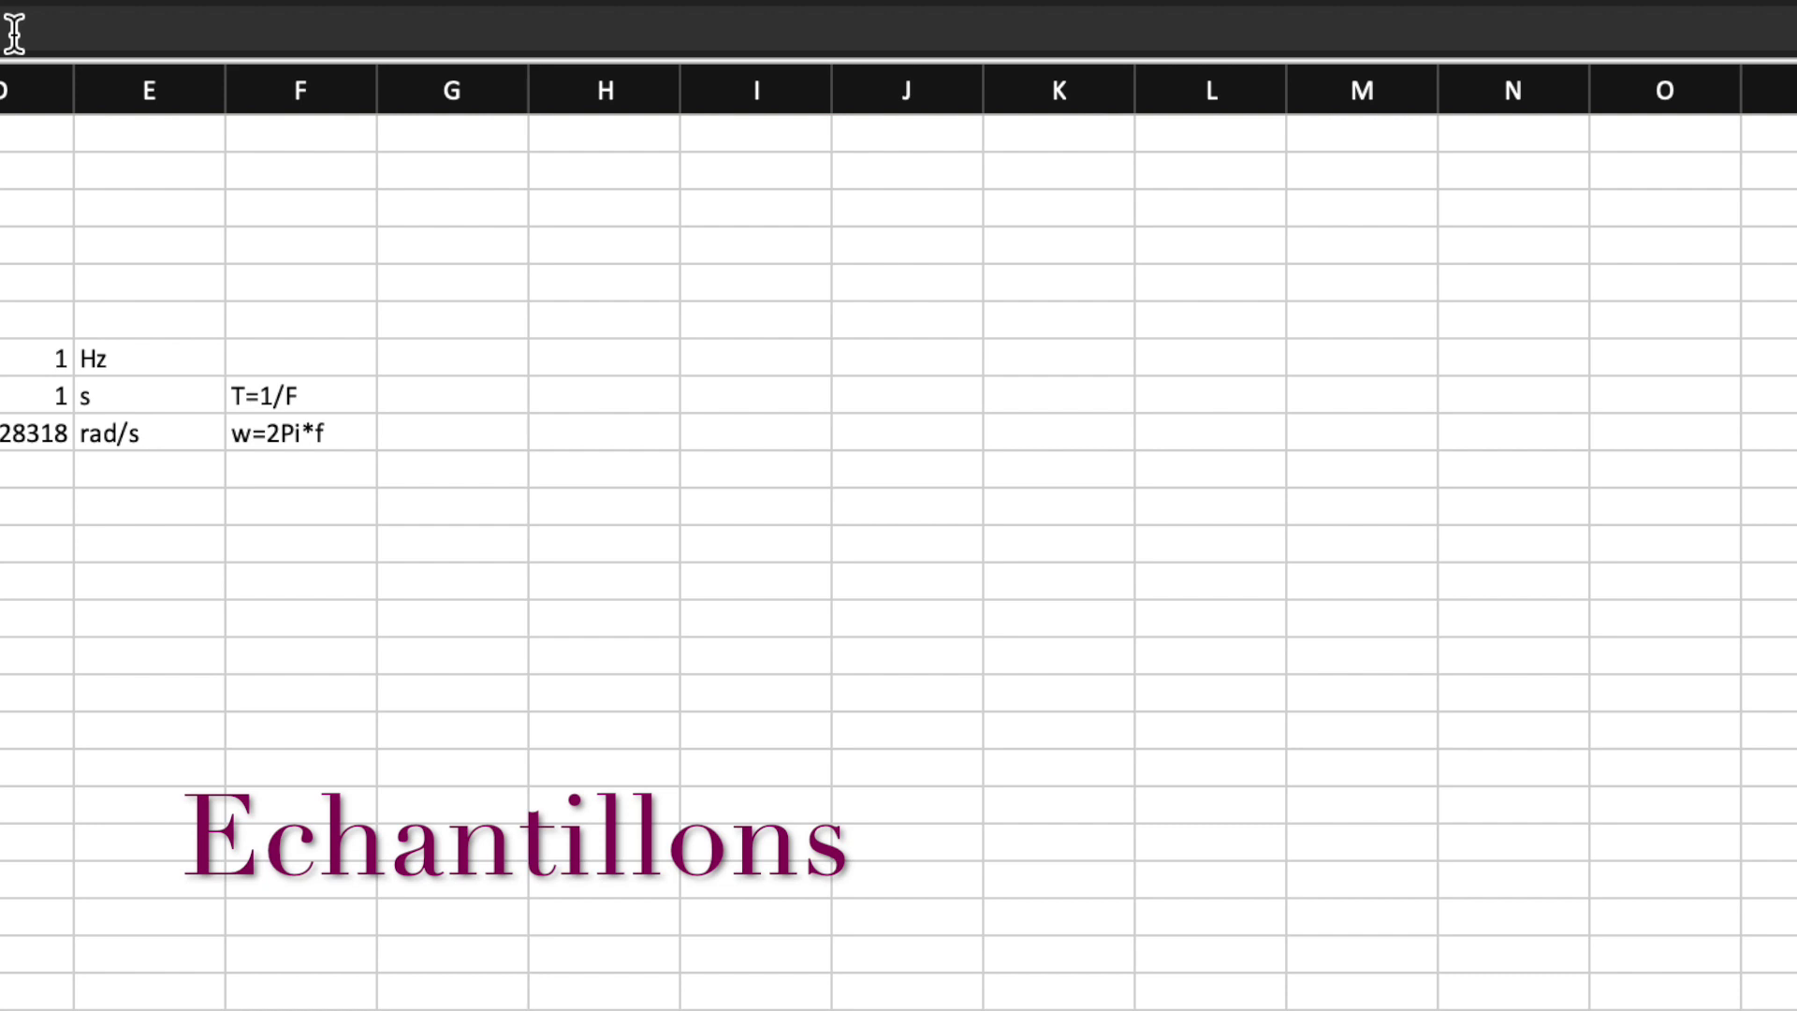
Step: Type the notes "a étudier le signal sur 1 période de 1 s" and "On ba prendre 8 échantillons"
key(Right)
key(Right)
key(Right)
key(Right)
key(Up)
key(Up)
key(Right)
key(Right)
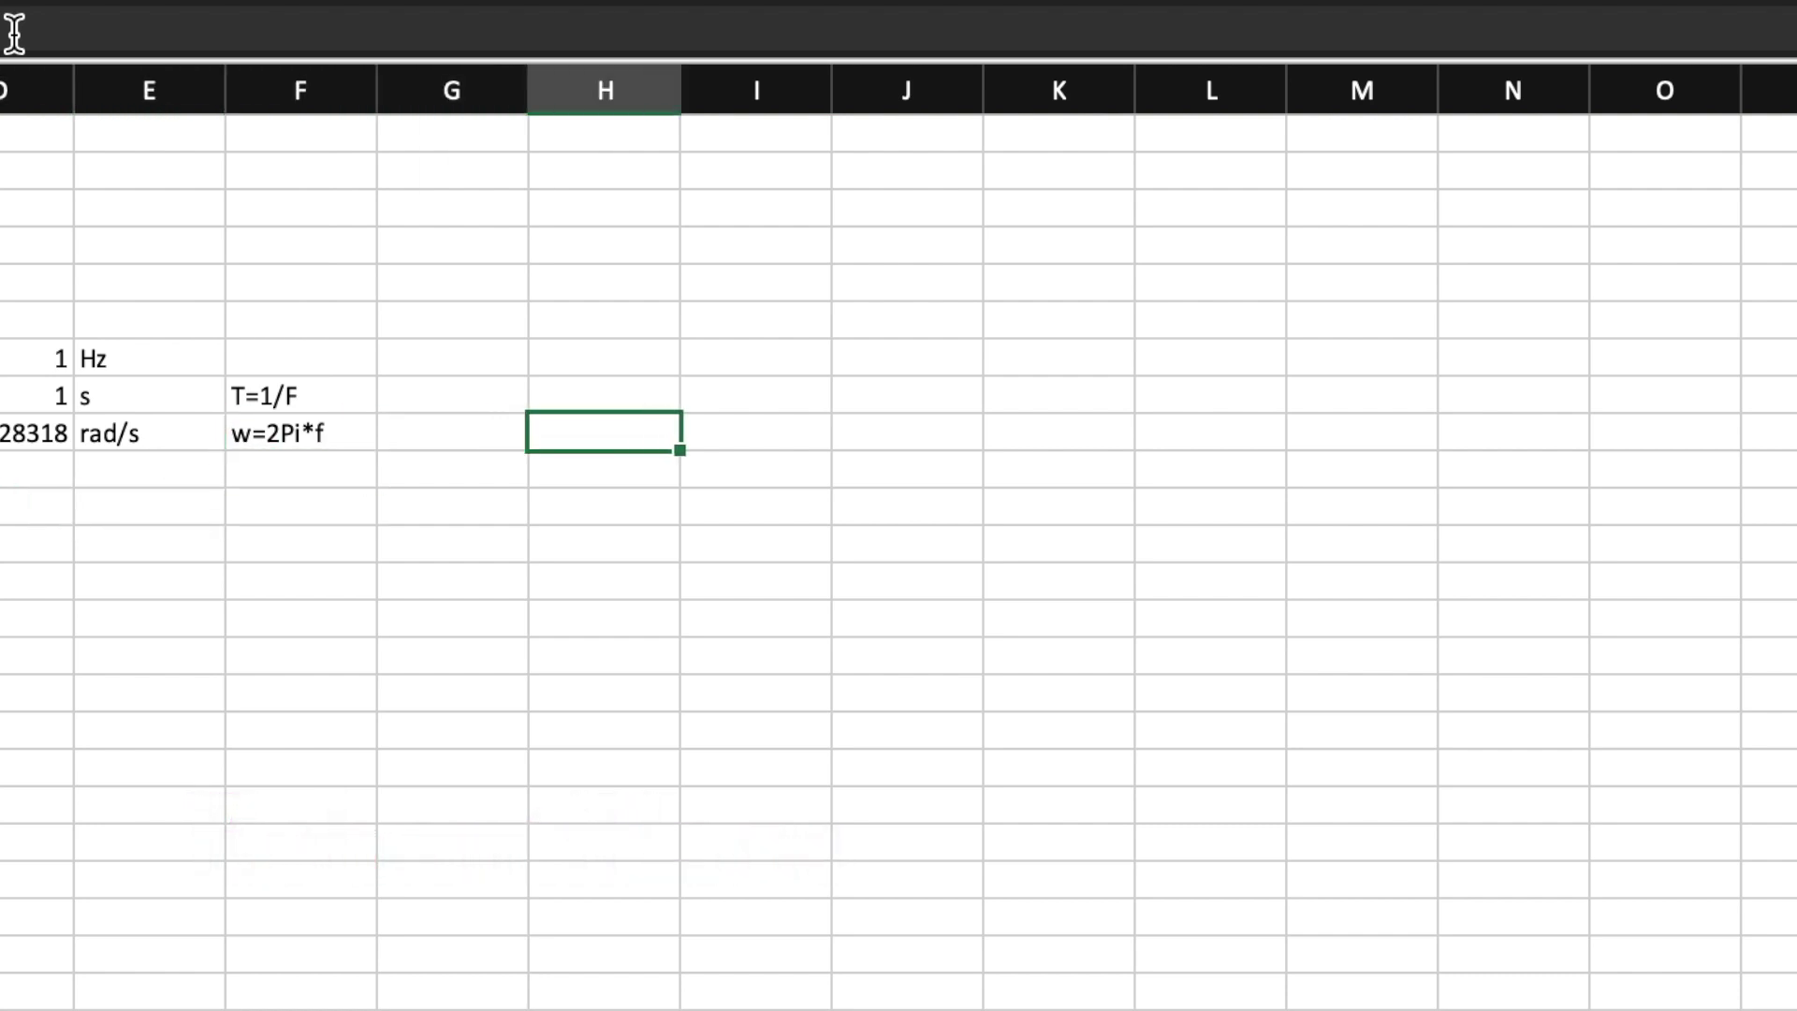
key(Up)
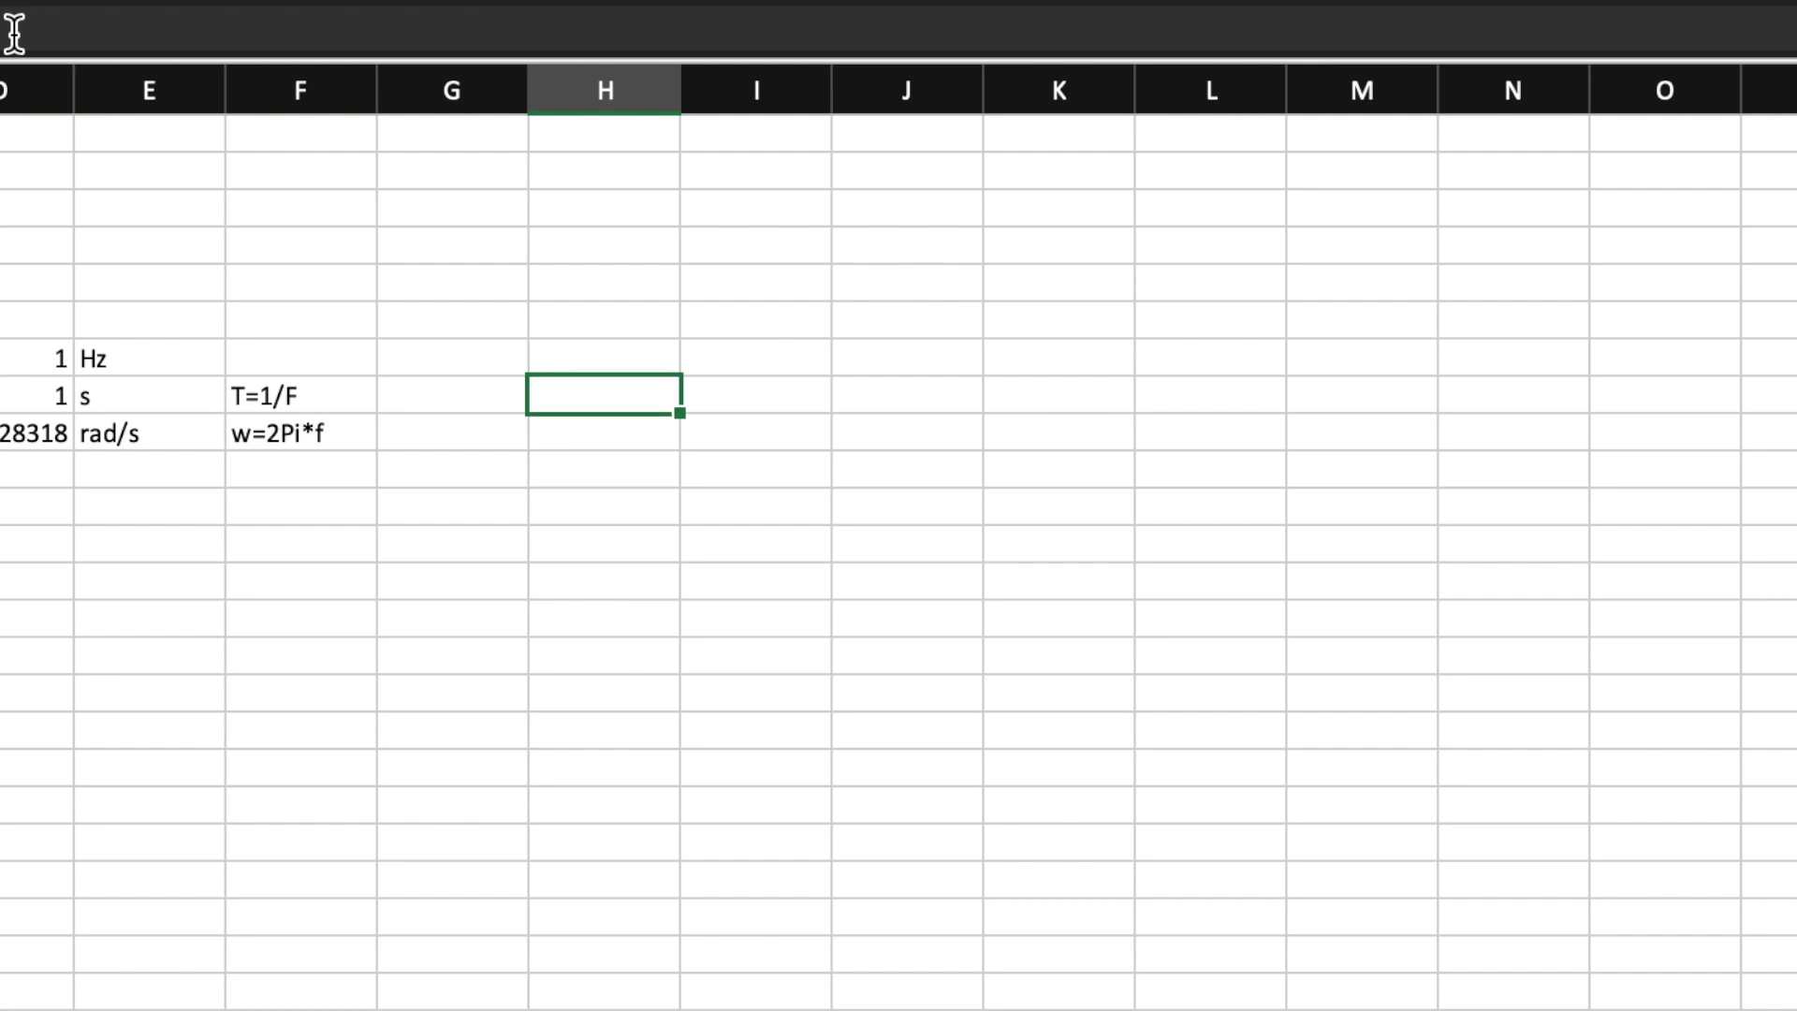
key(Up)
key(Up)
key(Up)
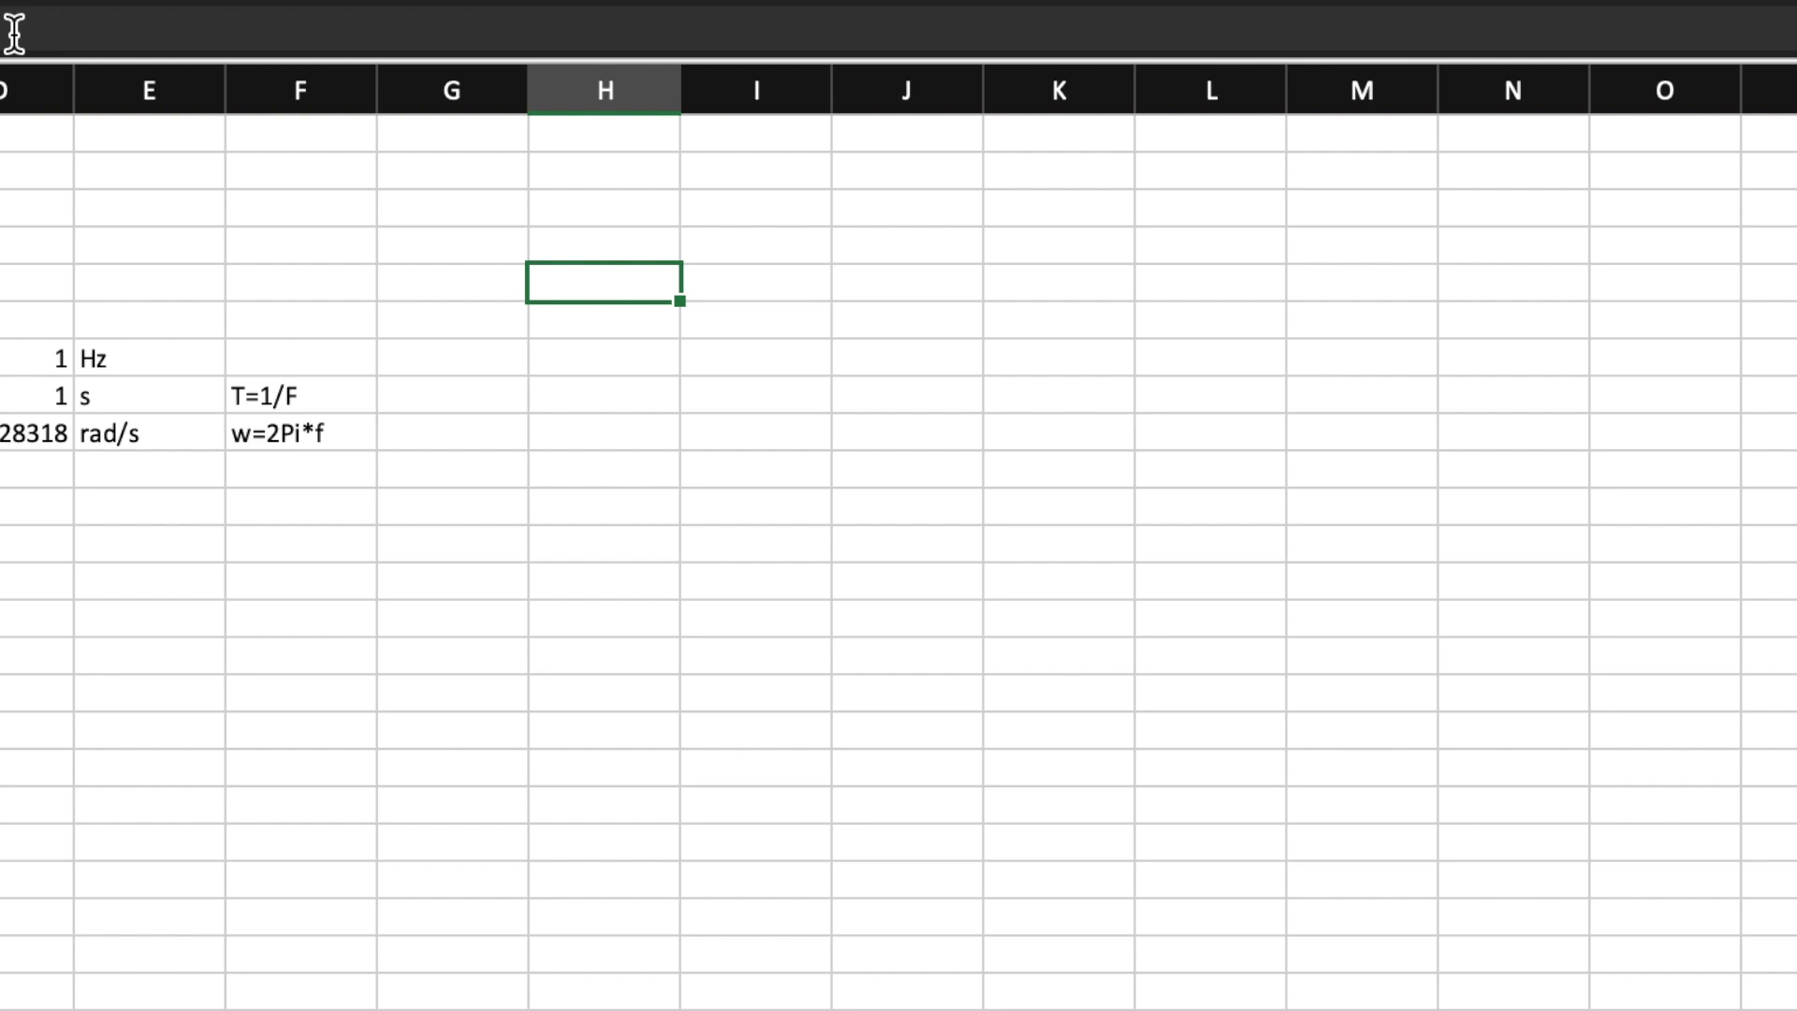
text(a étudi)
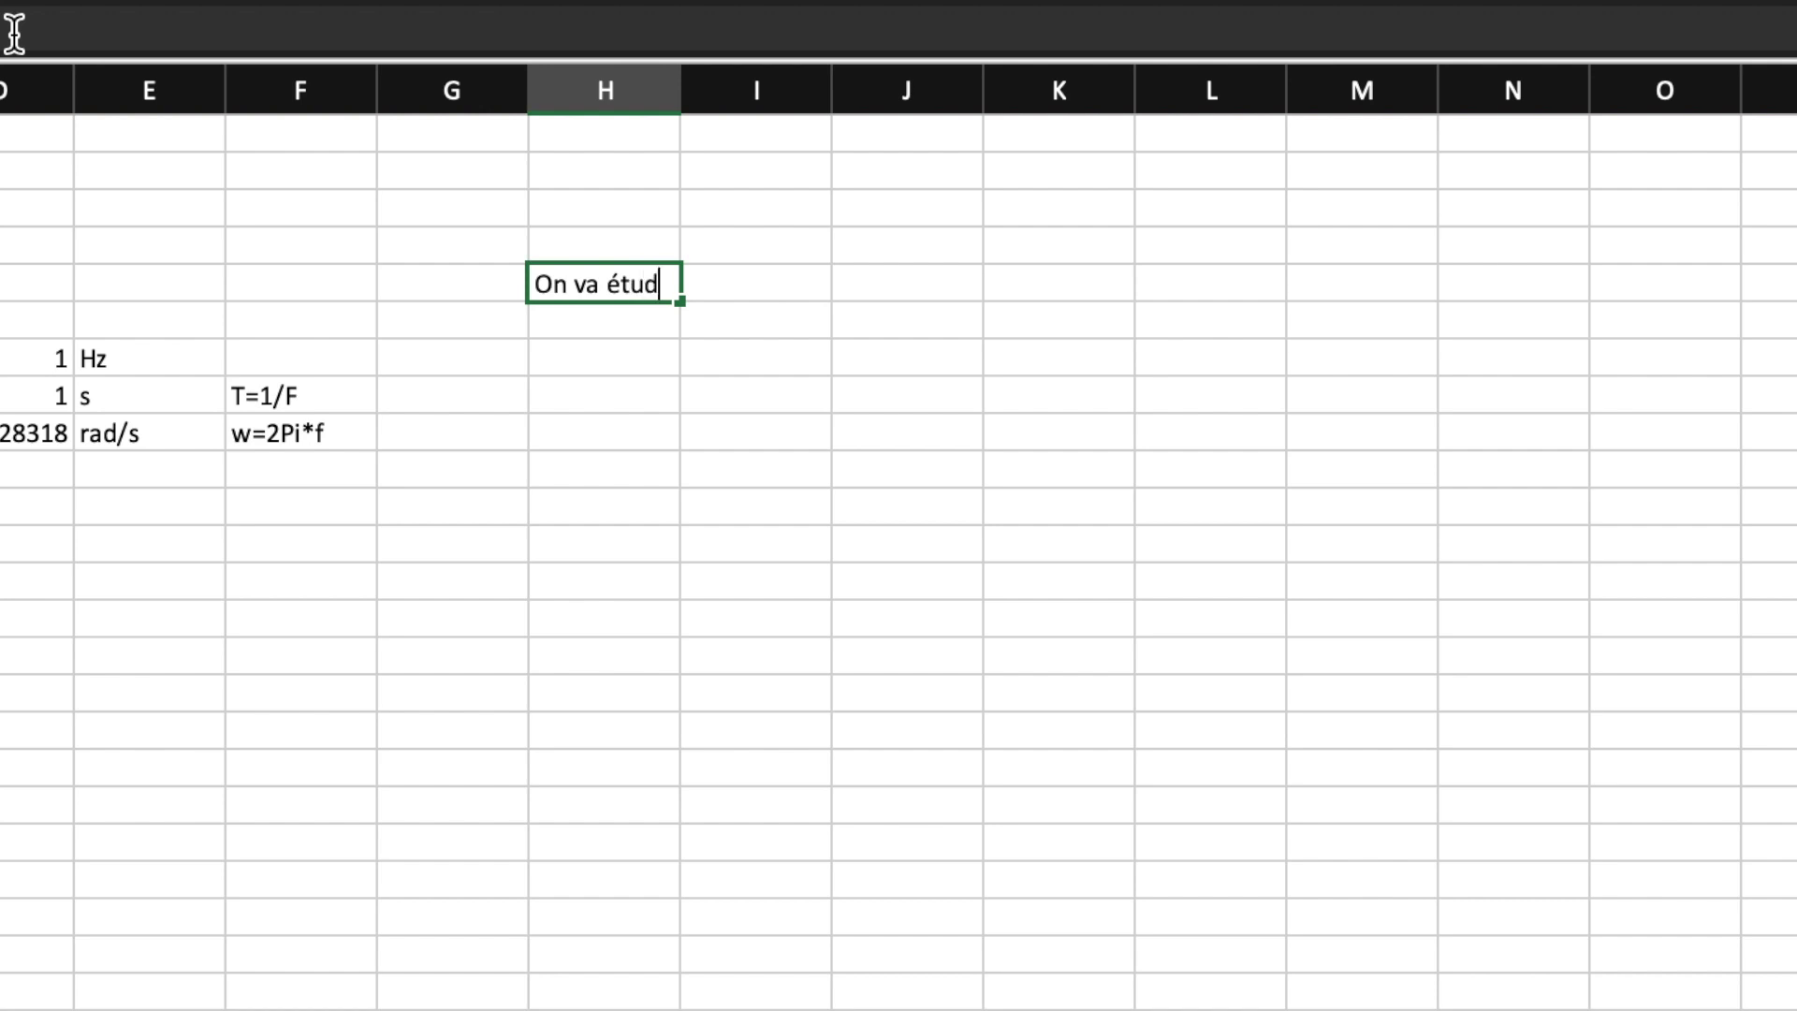
text(er le si)
text(gnal )
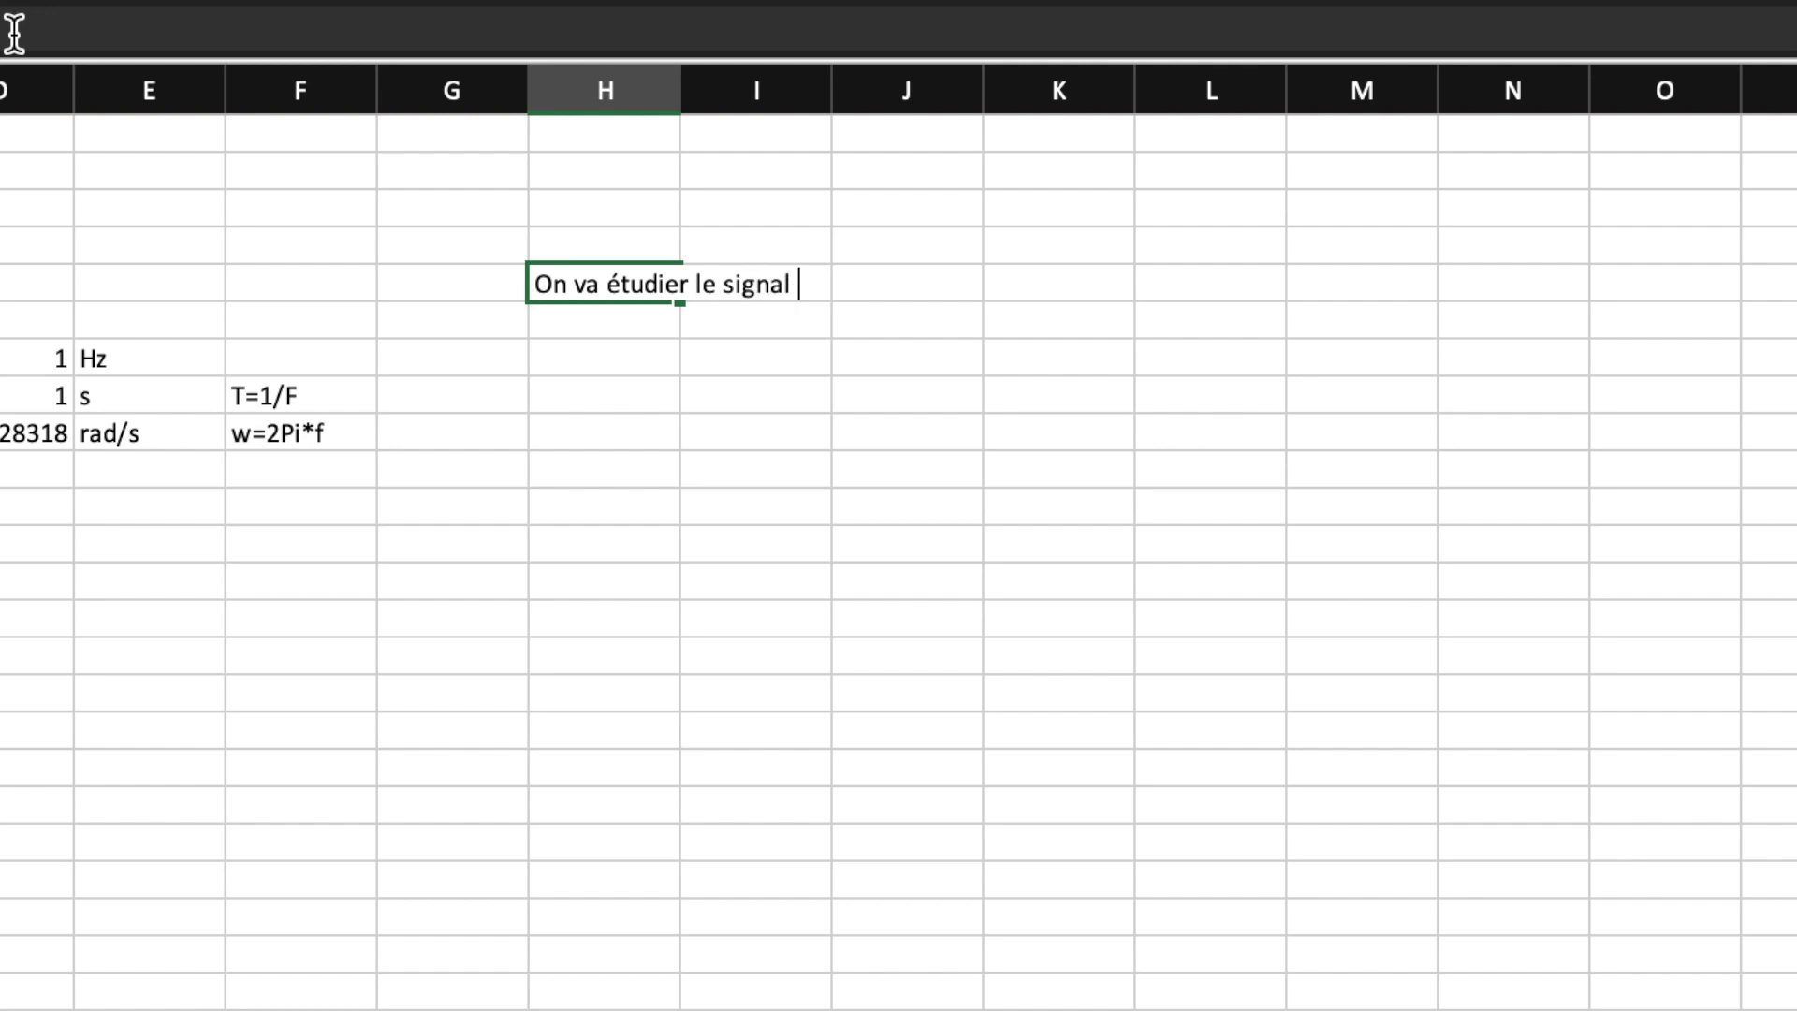
text(sur )
text(1 période de )
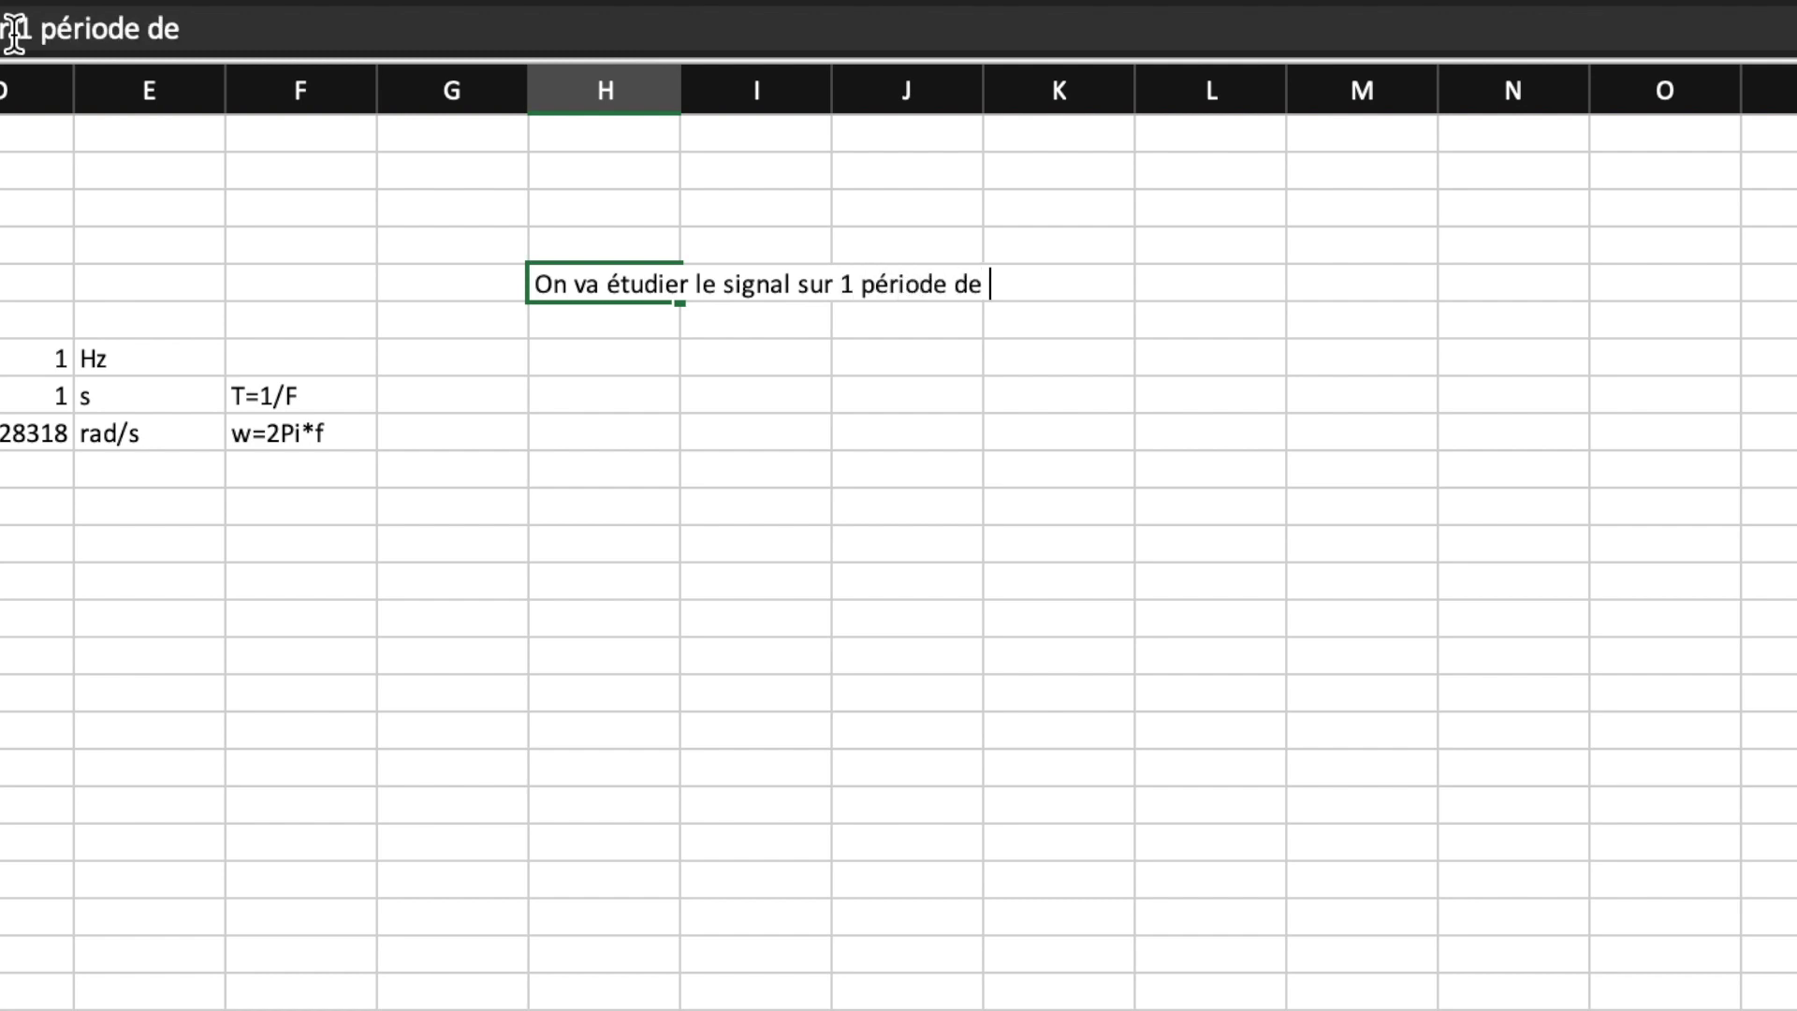
text(1 s)
key(Return)
Step: Enter the sample count N = 8 beside the samples note
key(Return)
text(On ba prendre 8 échantillons)
key(Tab)
key(Tab)
key(Tab)
text(N)
key(Tab)
text(8)
key(Return)
Step: Add the Fréquence d'échantillonnage row with note "N/période de temps" and formula =L8/I7
key(Tab)
key(Tab)
key(Tab)
key(Left)
key(Left)
key(Left)
text(Fréquence d'échantillonnage)
key(Tab)
key(Tab)
key(Tab)
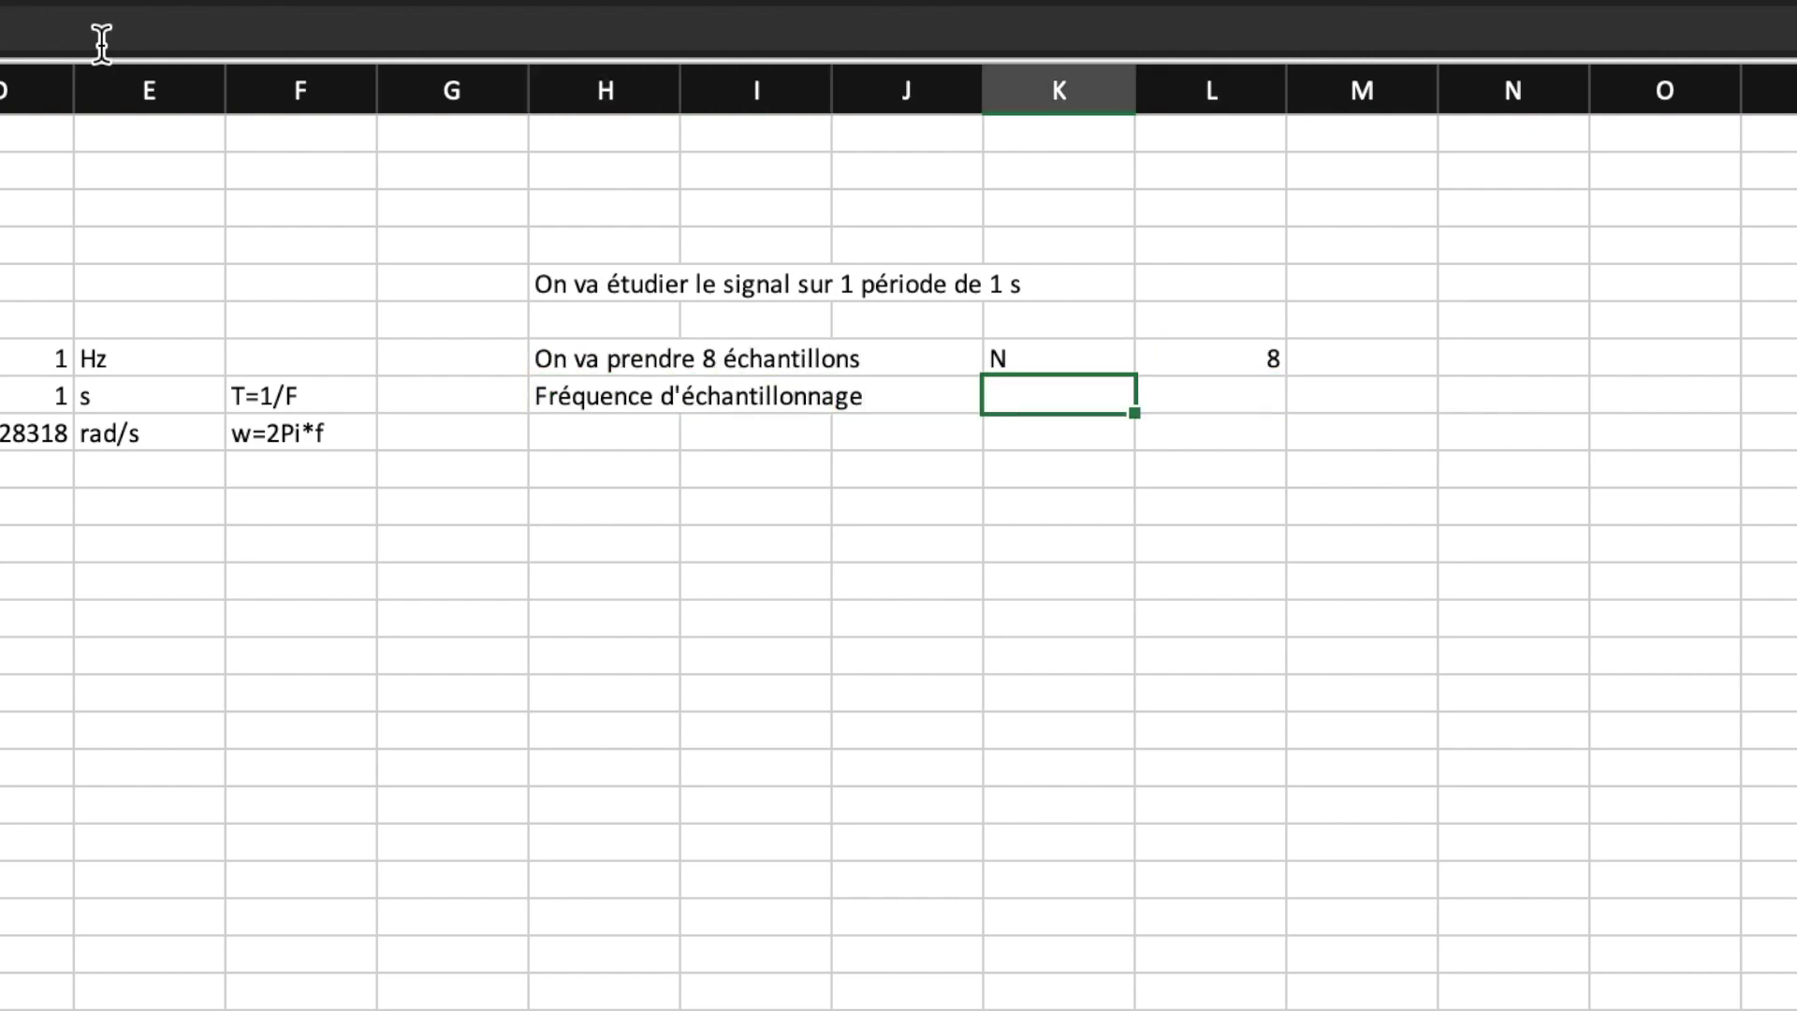
text(=N/période de temps)
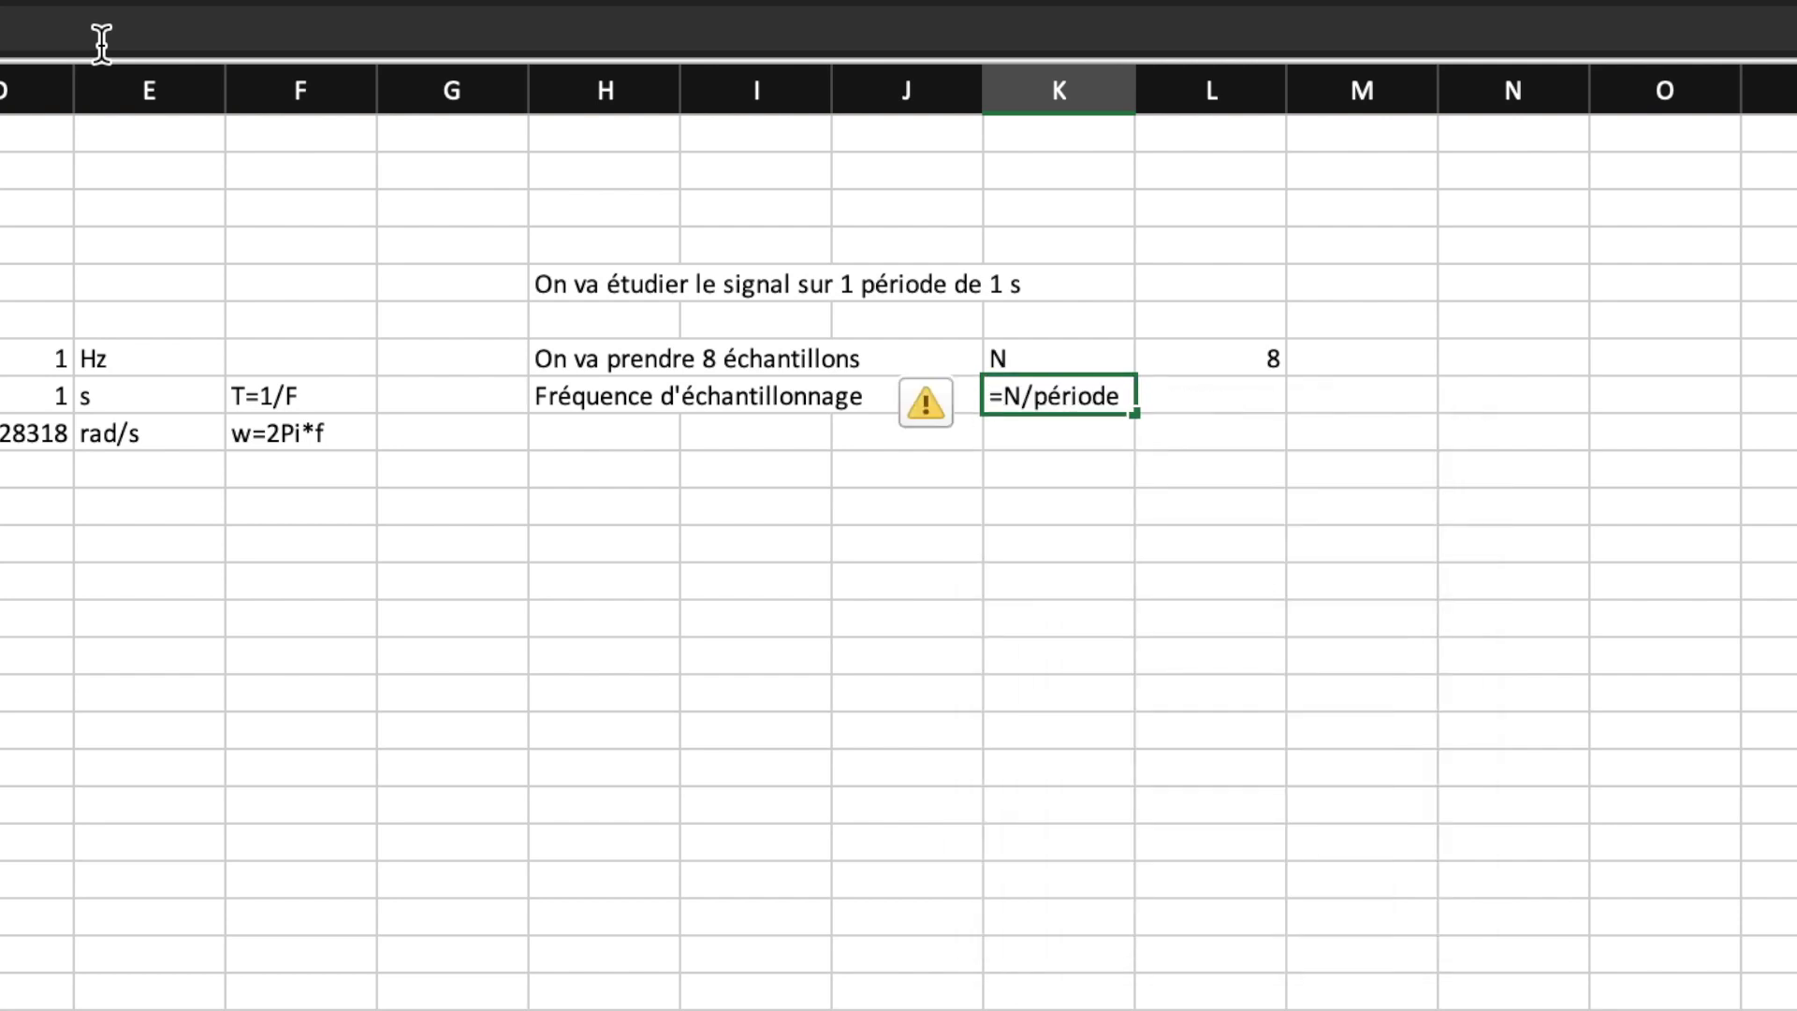
key(Tab)
key(Tab)
key(Left)
key(Up)
text(/)
key(Left)
key(Up)
key(Up)
key(Left)
key(Left)
key(Left)
key(Return)
Step: Enter sampling duration 1 with label "Durée échantillonnage" and auto-fit column H
key(Left)
key(Up)
key(Up)
text(1)
key(ctrl+Return)
key(Left)
text(Durée échantillonnage)
key(Return)
double_click(680, 90)
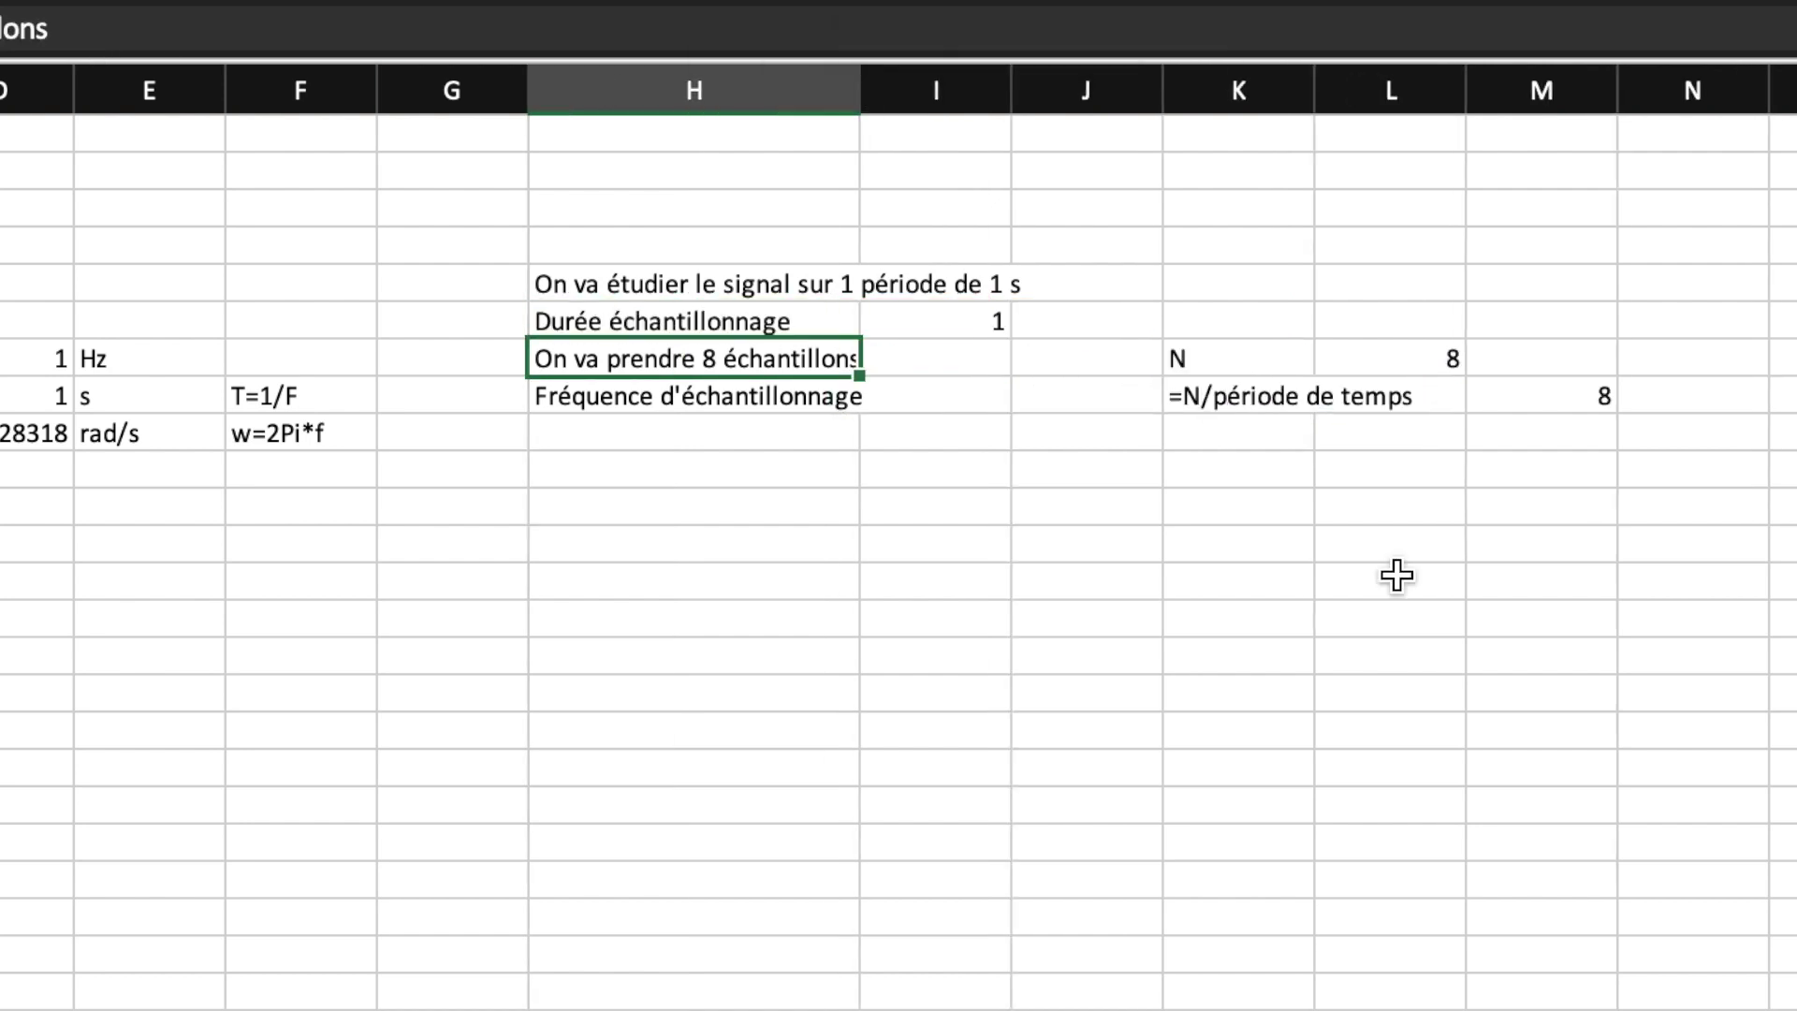
Step: Label the 8 Hz sampling frequency with unit Hz and symbol Fe
click(1713, 403)
text(Hz)
key(Return)
key(Up)
key(Left)
key(Left)
key(Left)
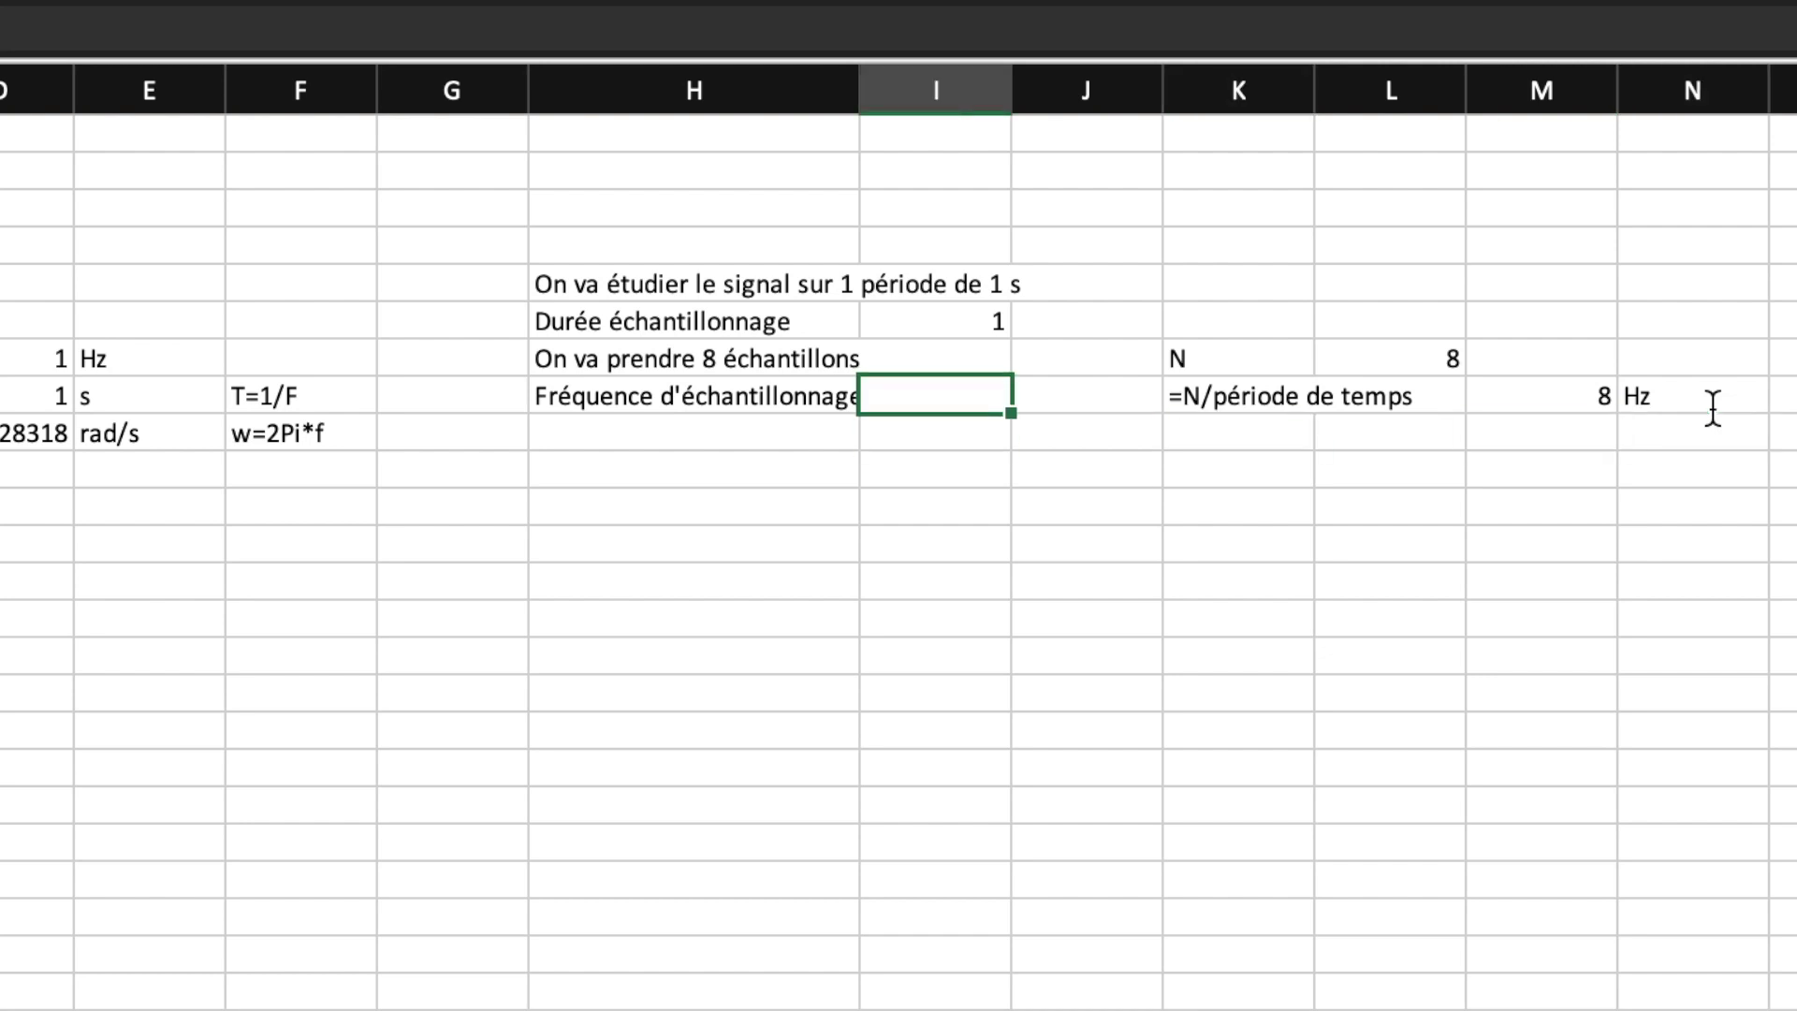
key(Right)
text(Fe)
key(Return)
key(Down)
key(Left)
key(Left)
key(Down)
Step: Fill the n column with sample indices 0 through 7
key(Return)
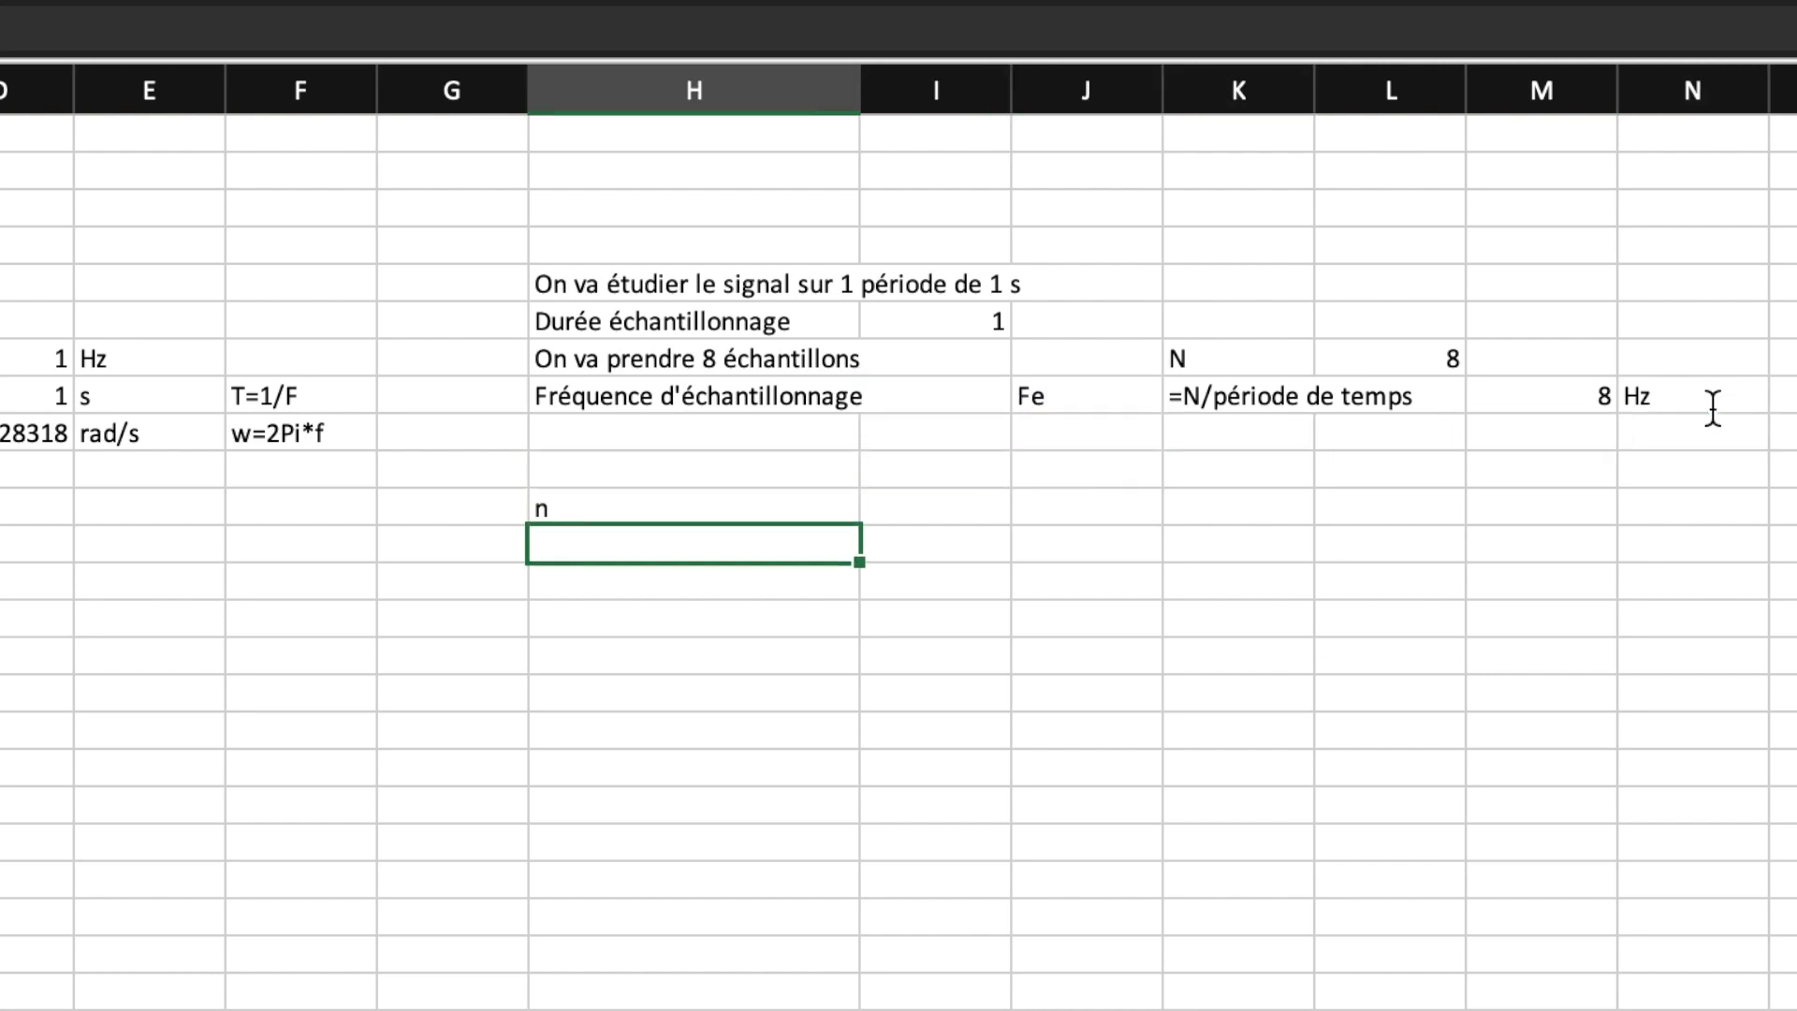
text(0)
key(Return)
key(Return)
key(Up)
key(Up)
key(shift+Down)
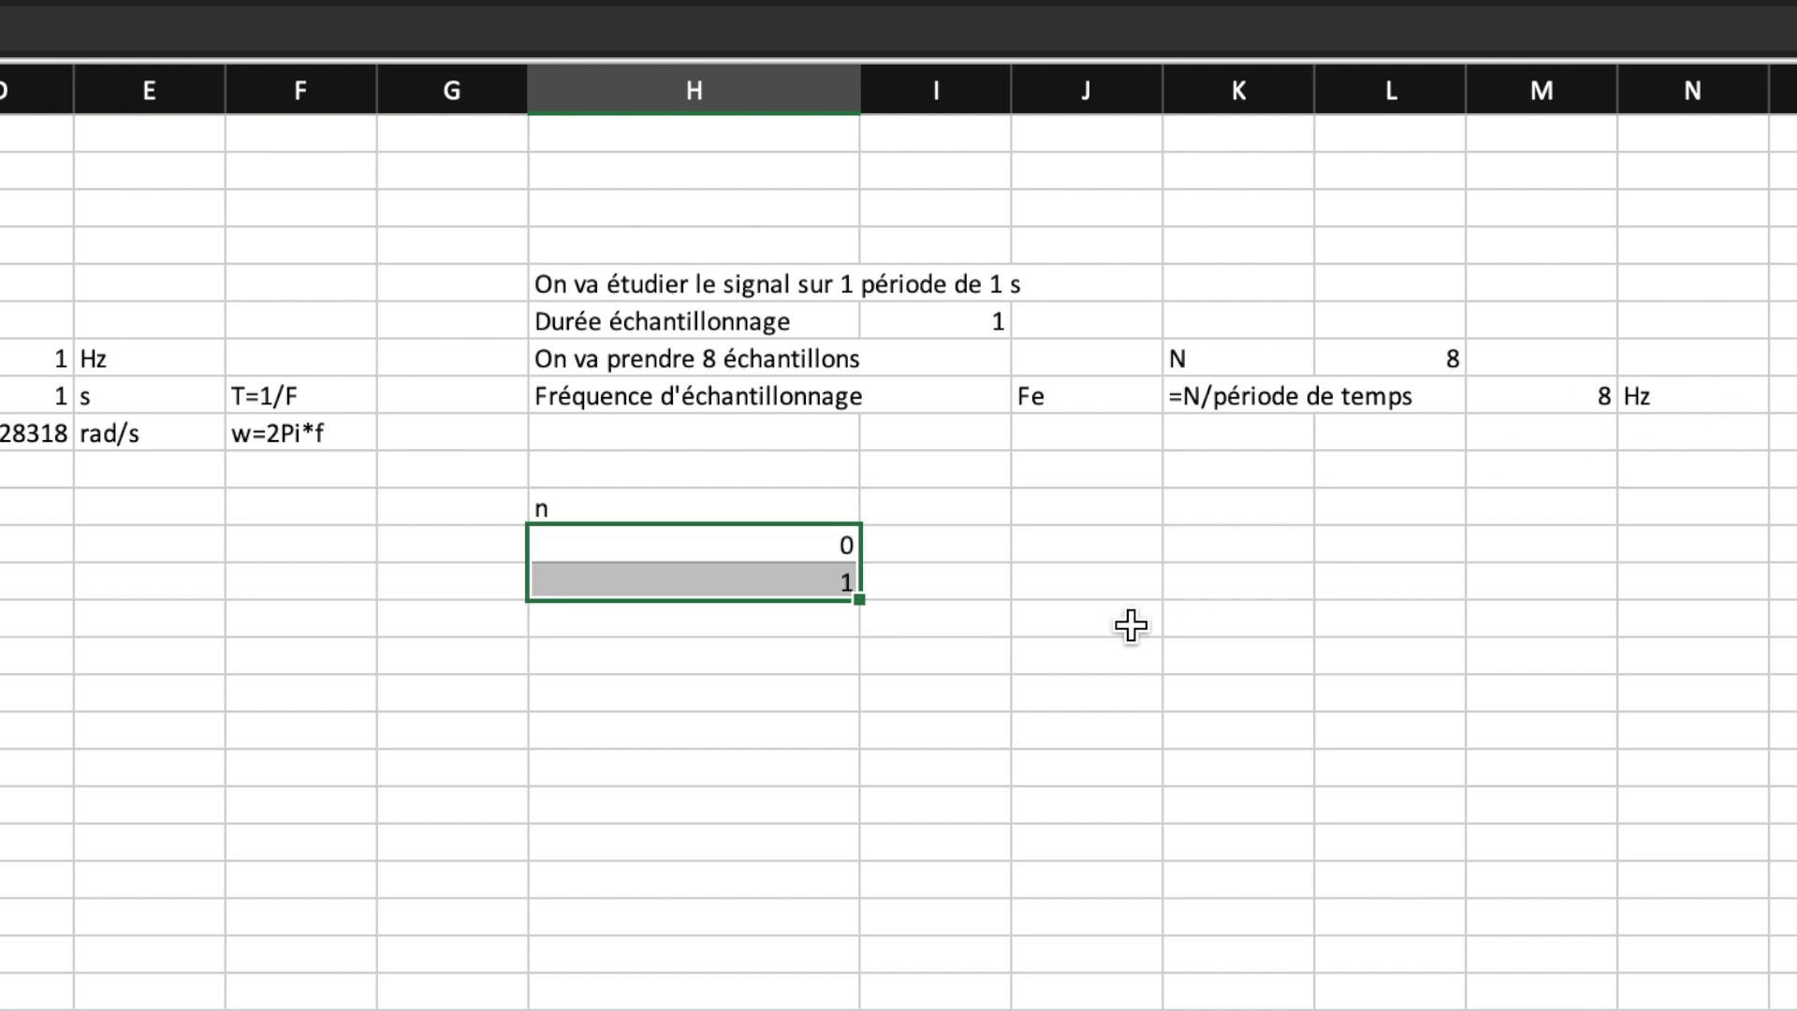
drag(859, 599, 862, 833)
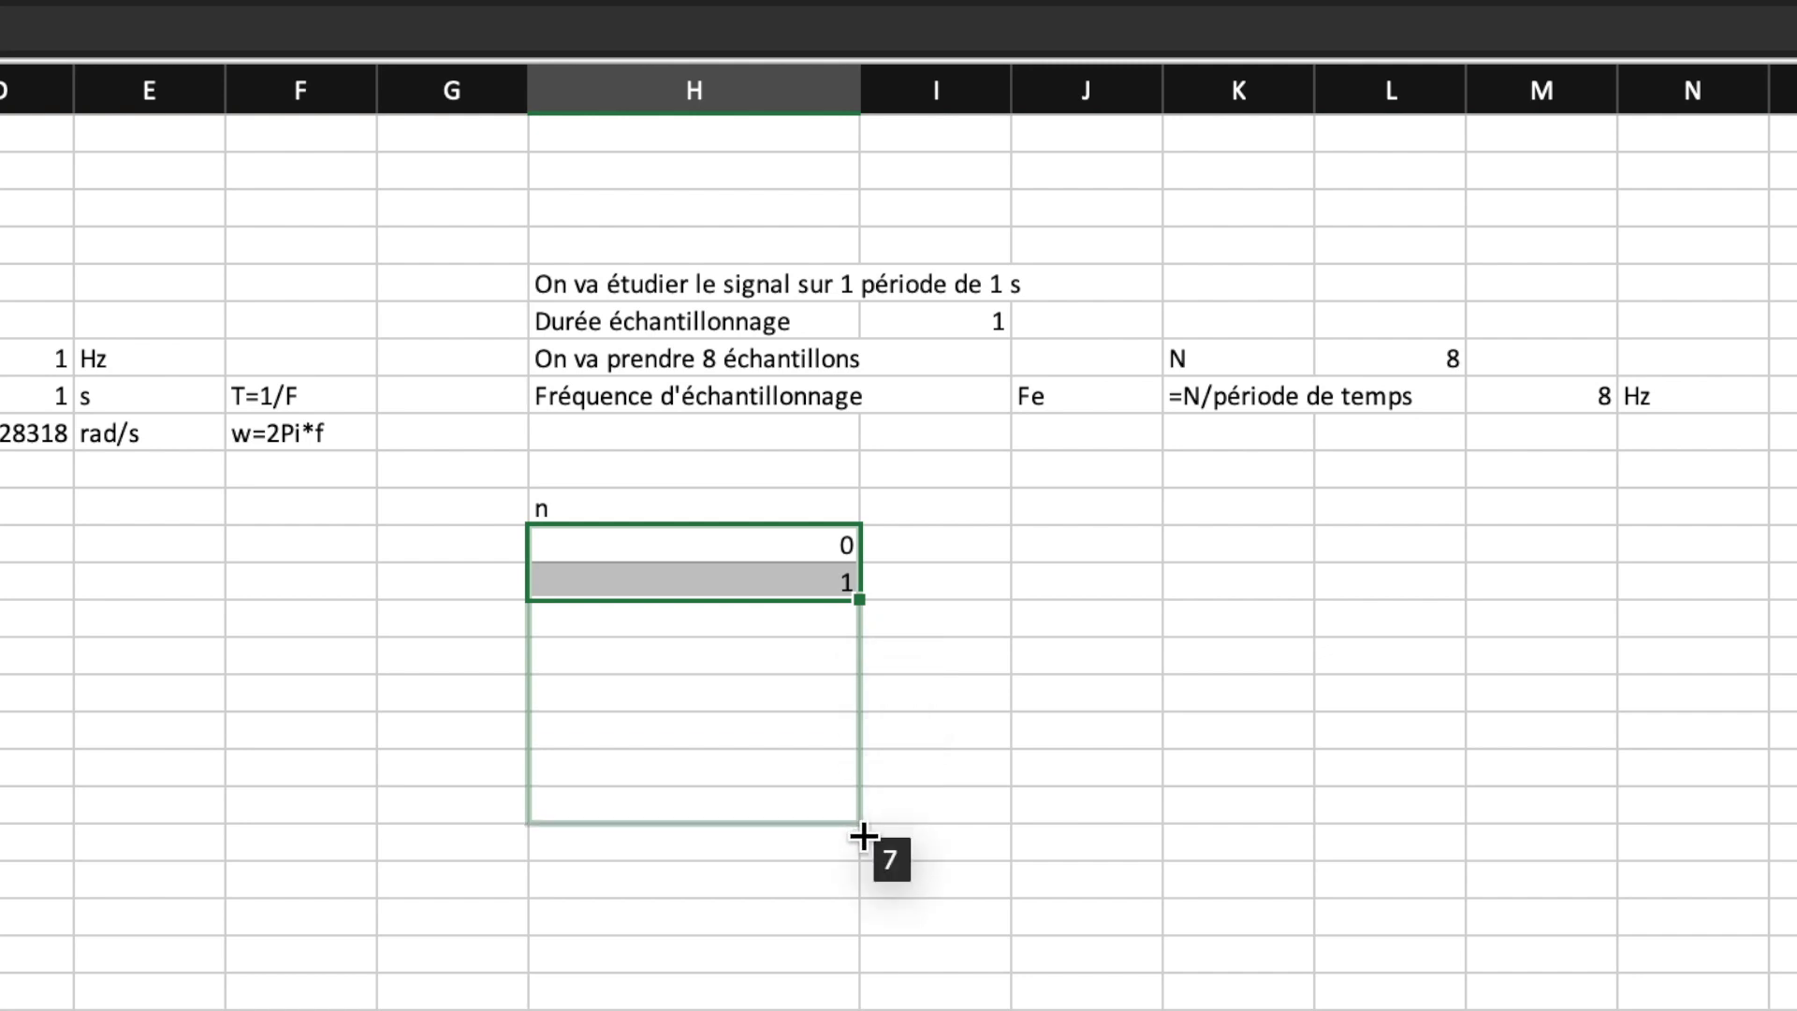
Step: Add a Ratio header and the formula =H12/L7 dividing the first index by N
click(954, 554)
click(967, 510)
text(Ratio)
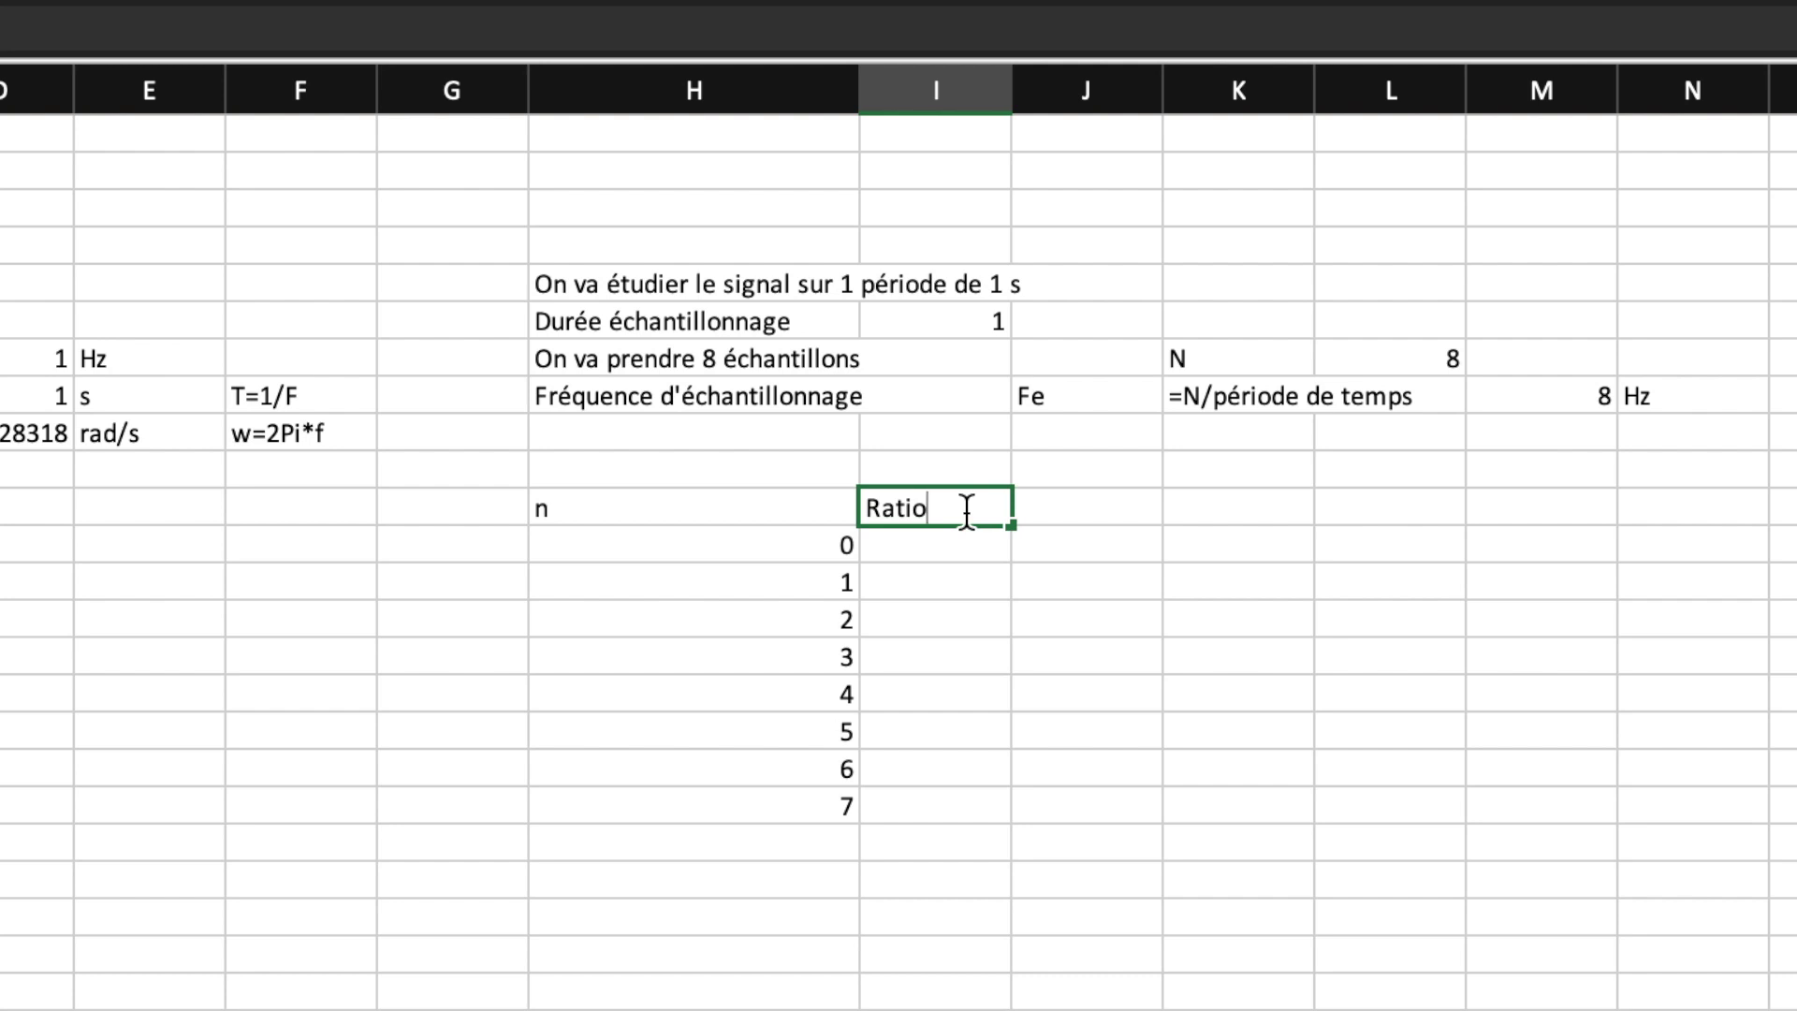
key(Return)
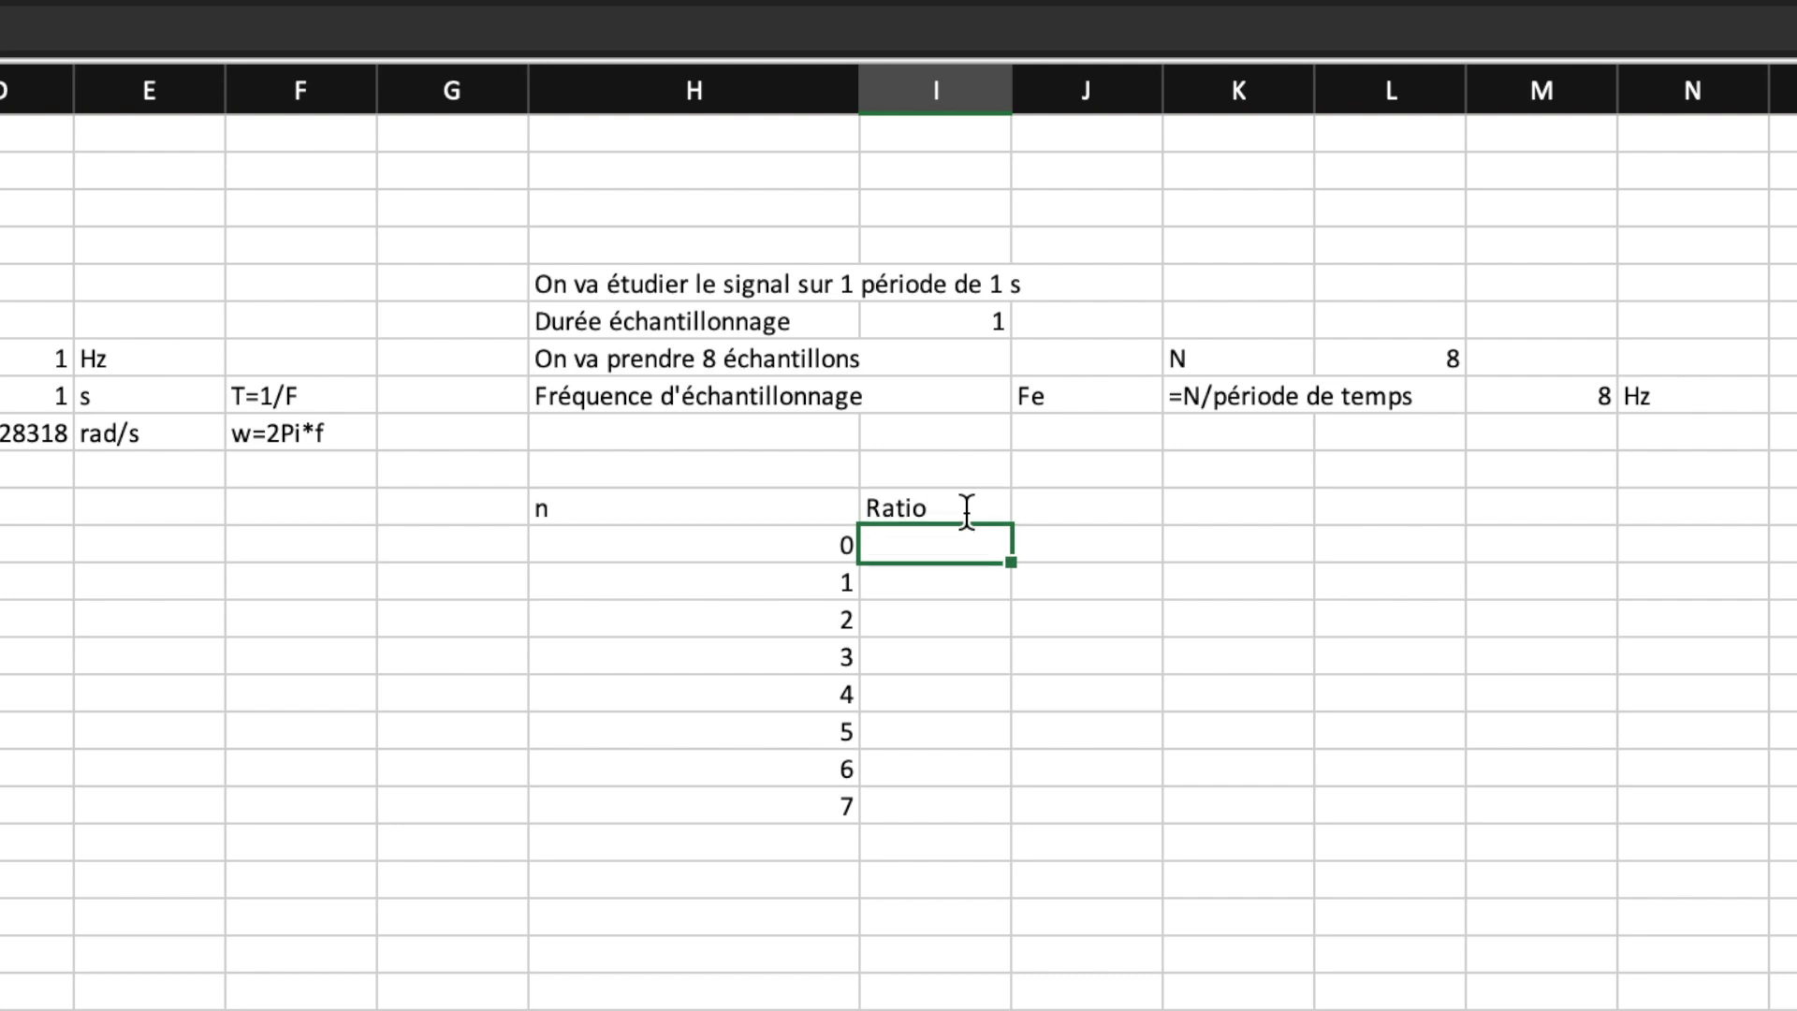
key(Left)
text(/)
key(Up)
key(Up)
key(Up)
key(Right)
key(Right)
key(Right)
key(Up)
key(Left)
key(Return)
Step: Make the N reference absolute ($L7) and fill the ratio formula down to I19
key(Up)
click(456, 42)
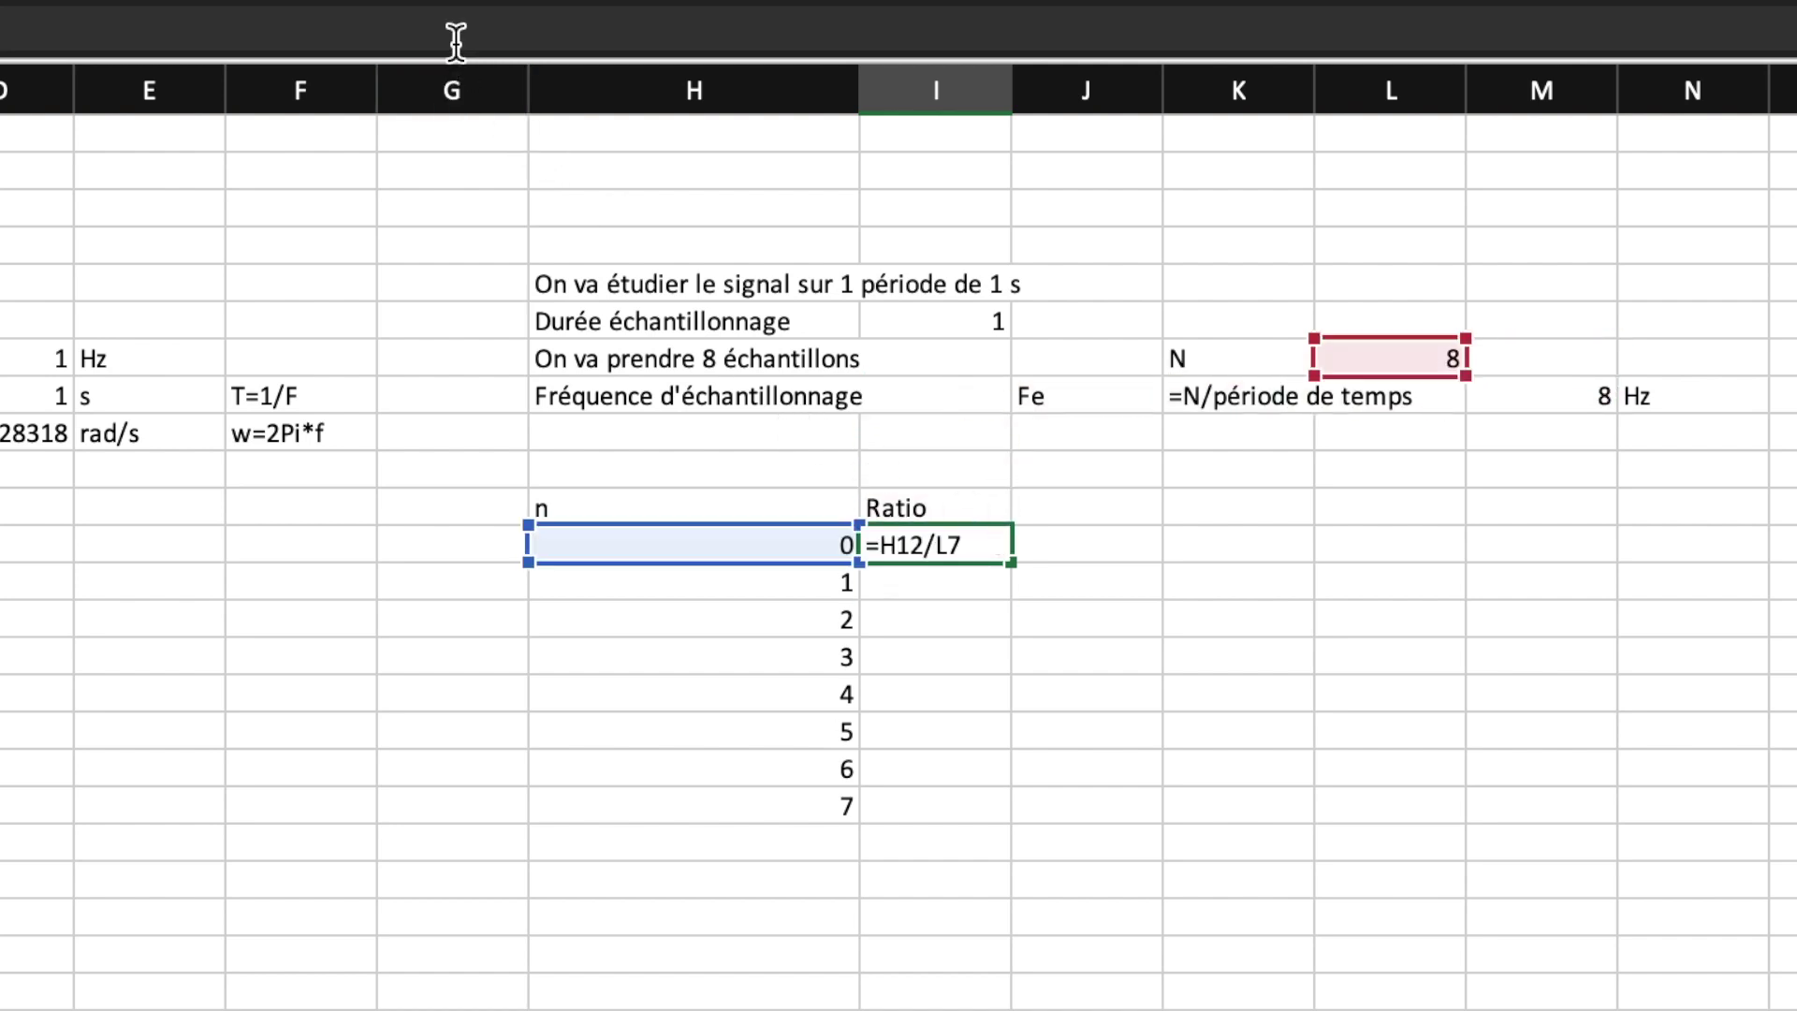
key(Return)
key(Up)
drag(1008, 575, 983, 818)
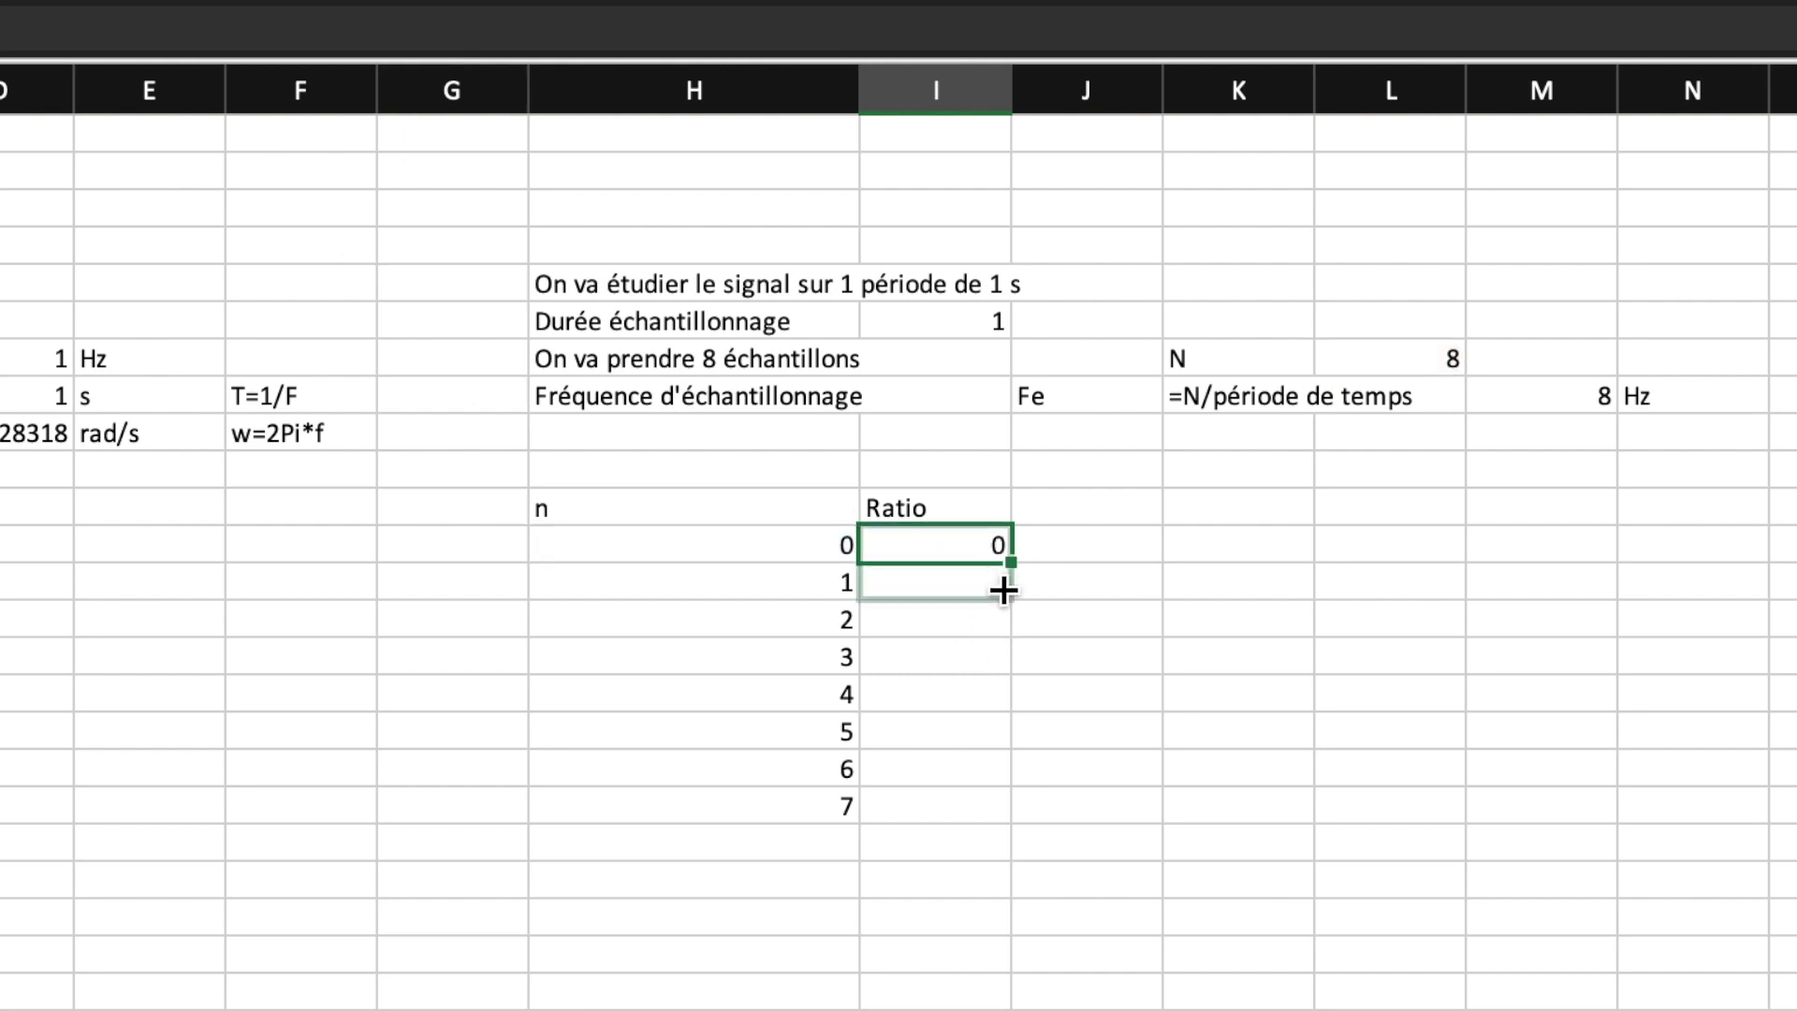
click(946, 927)
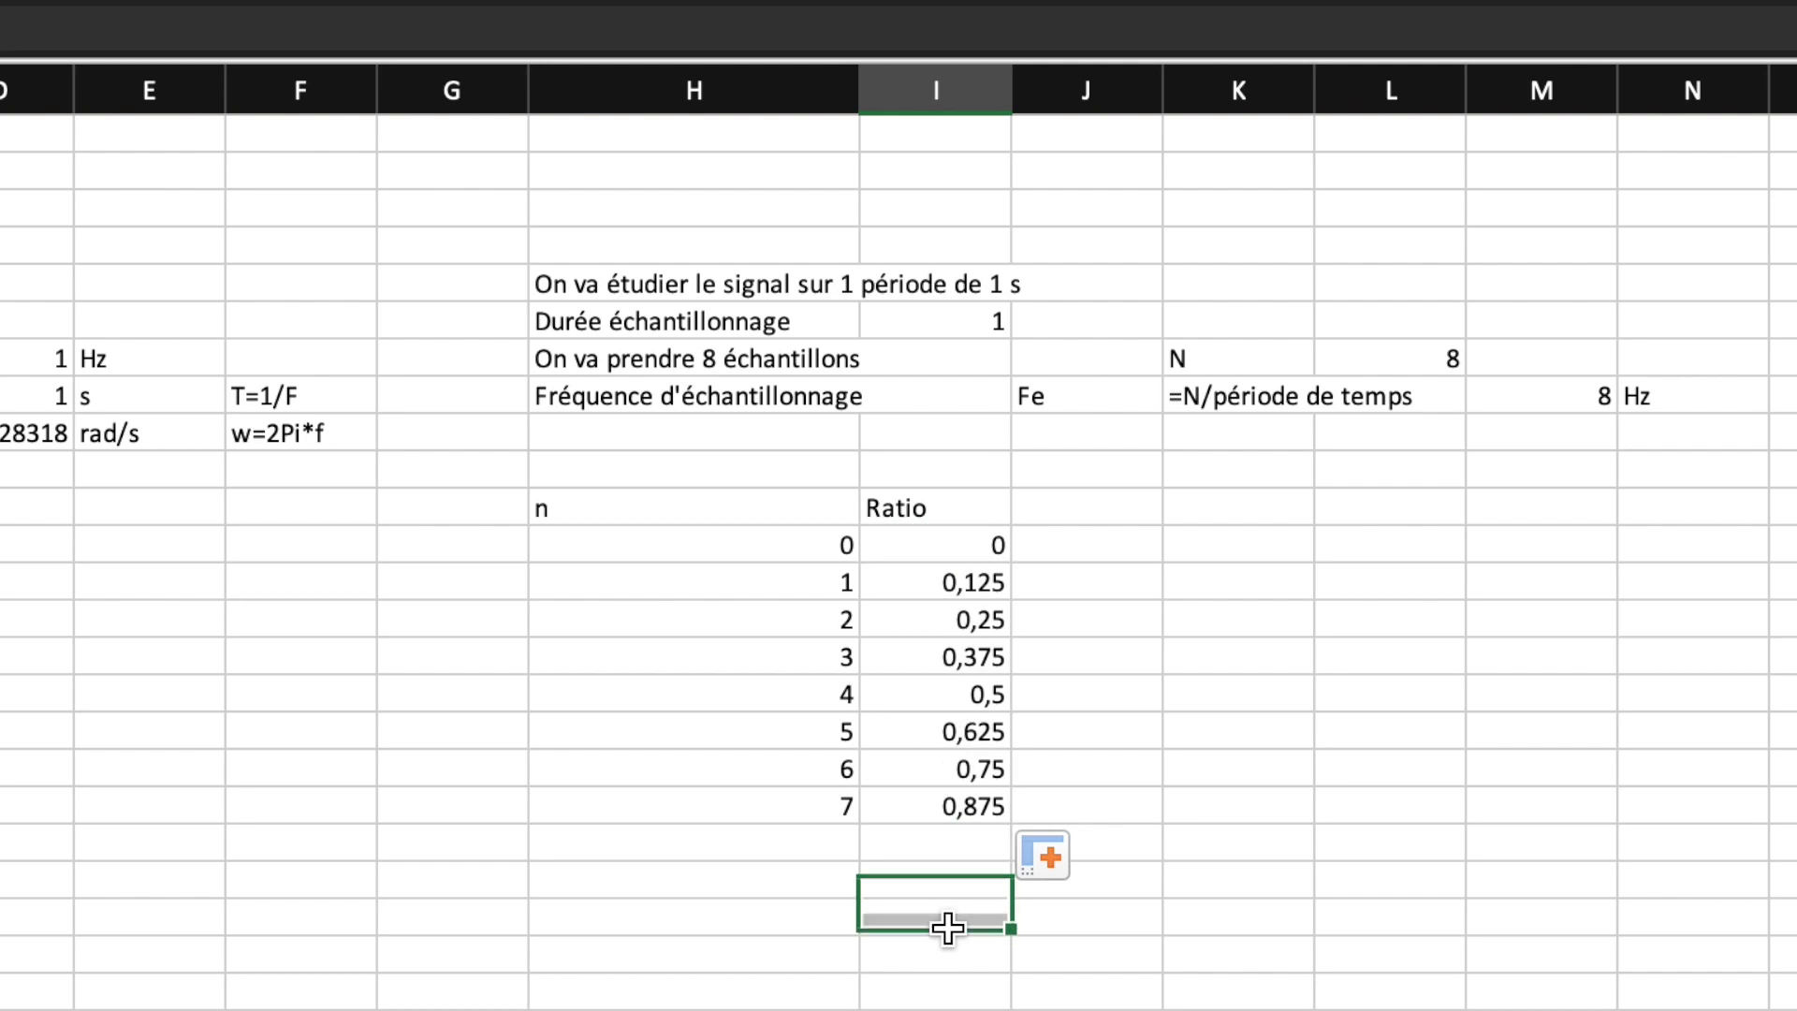
click(1104, 515)
Step: Add the signal header and fill =SIN(D9*I12) from J12 down to index 7
text(signal)
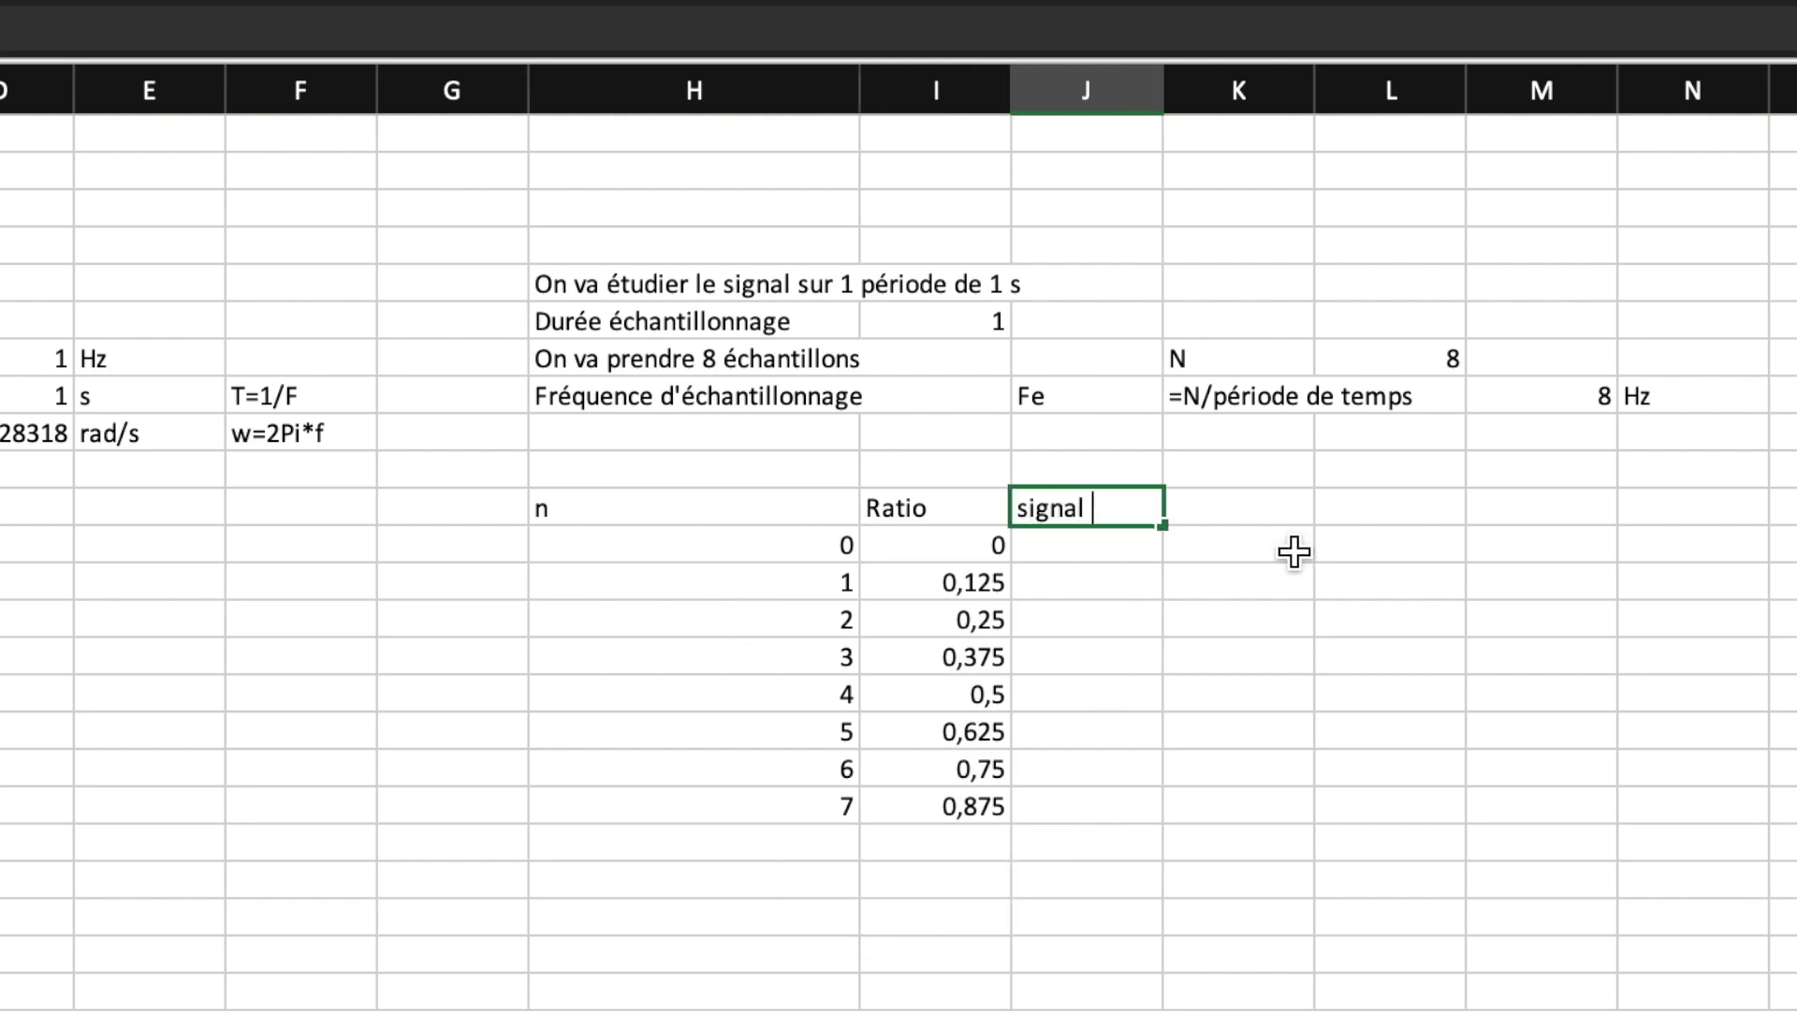
text())
key(Return)
text(=sin()
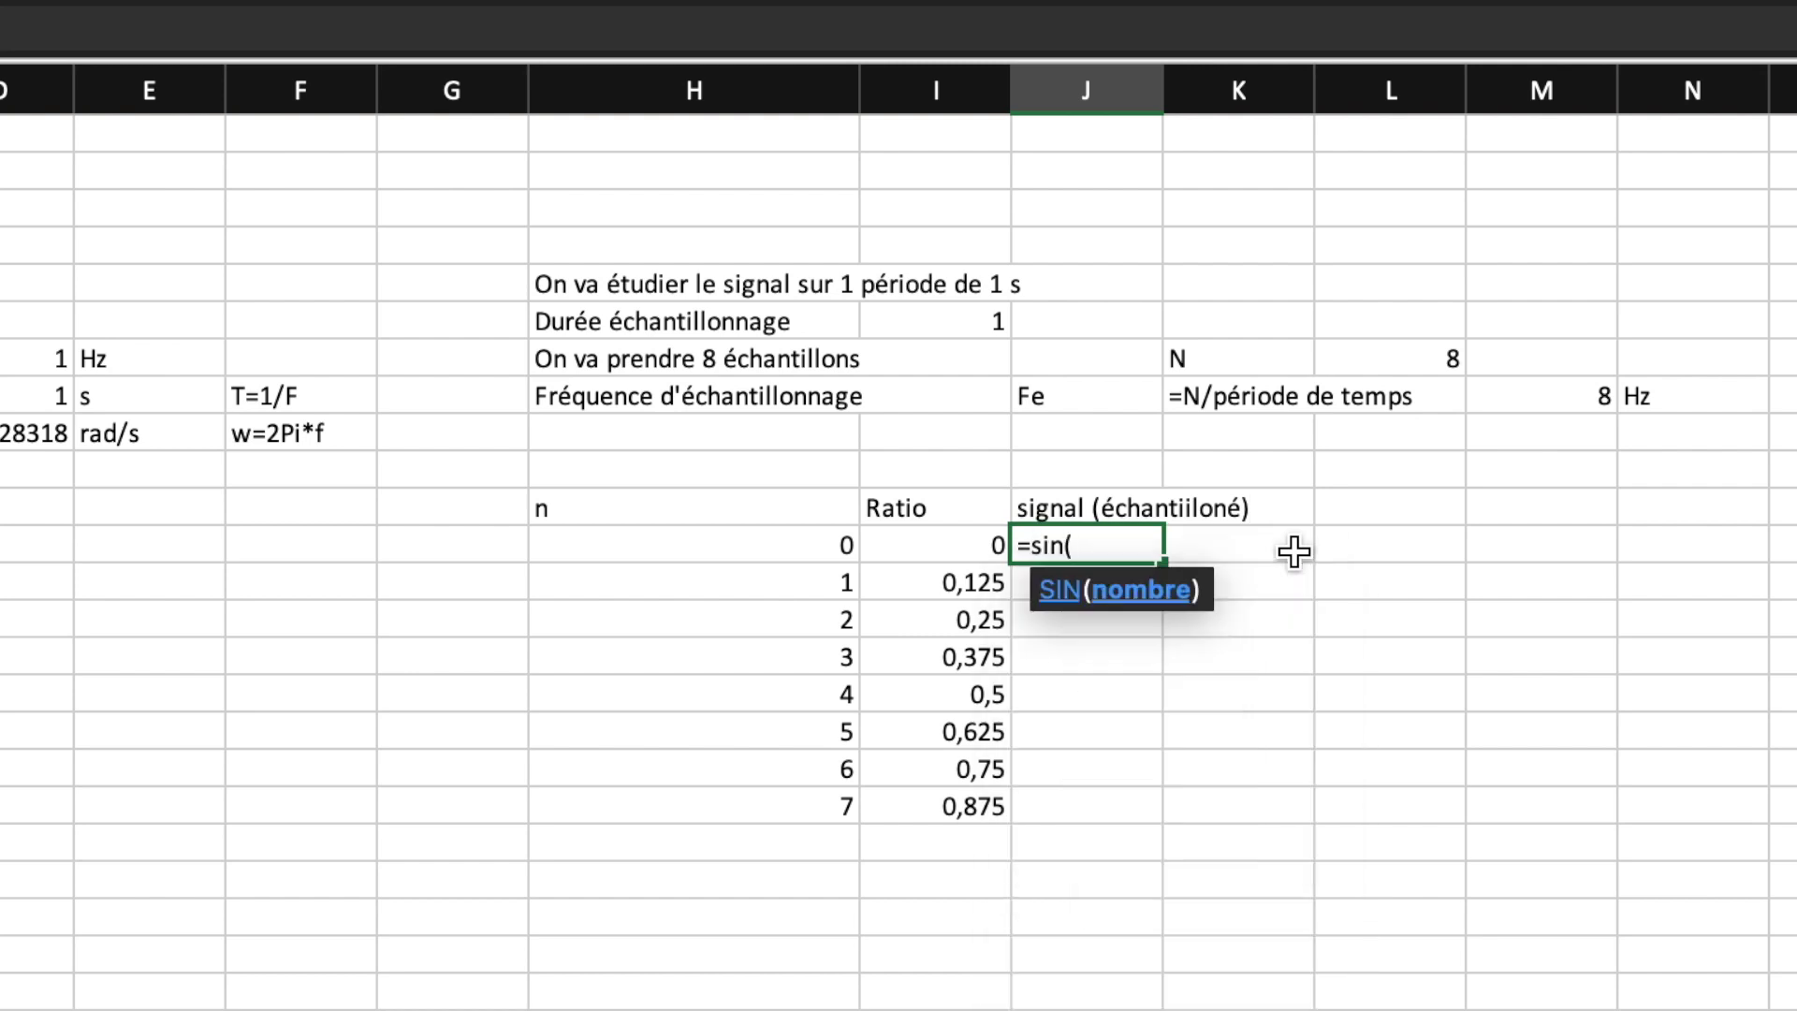
click(44, 432)
text(I12)
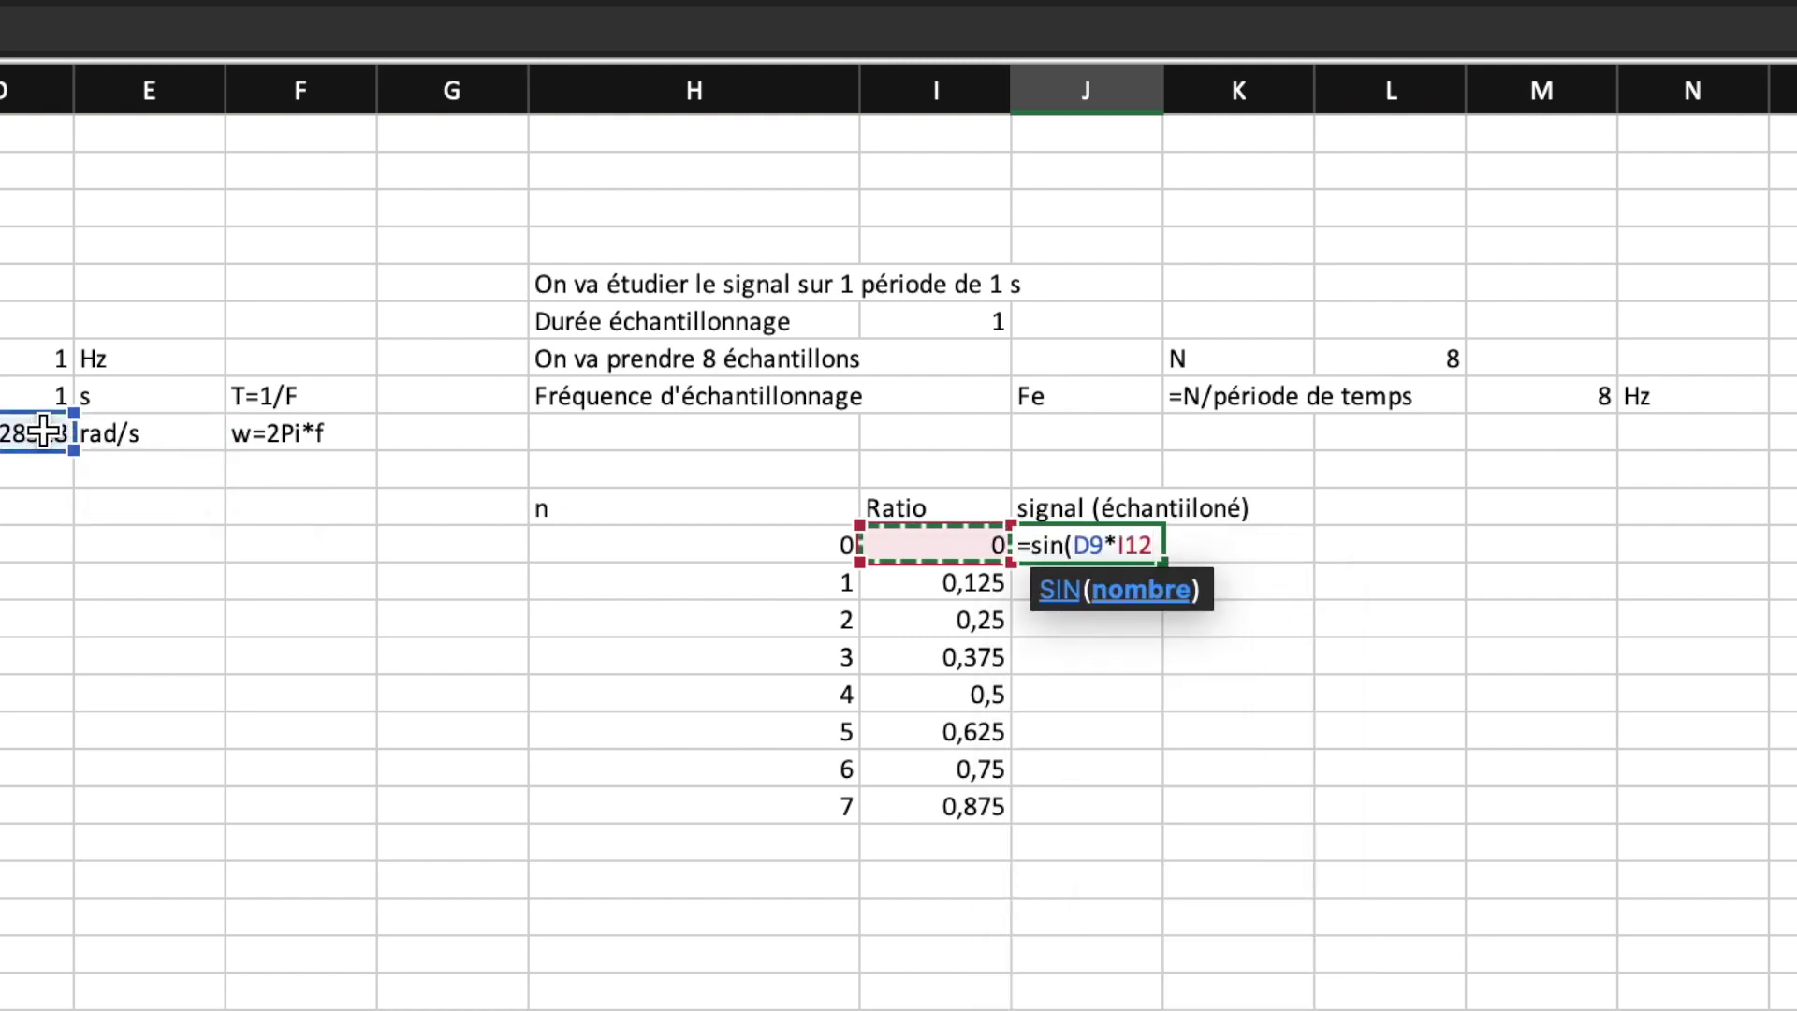
text())
key(Return)
key(Up)
click(145, 33)
key(ctrl+Return)
drag(1162, 565, 1162, 806)
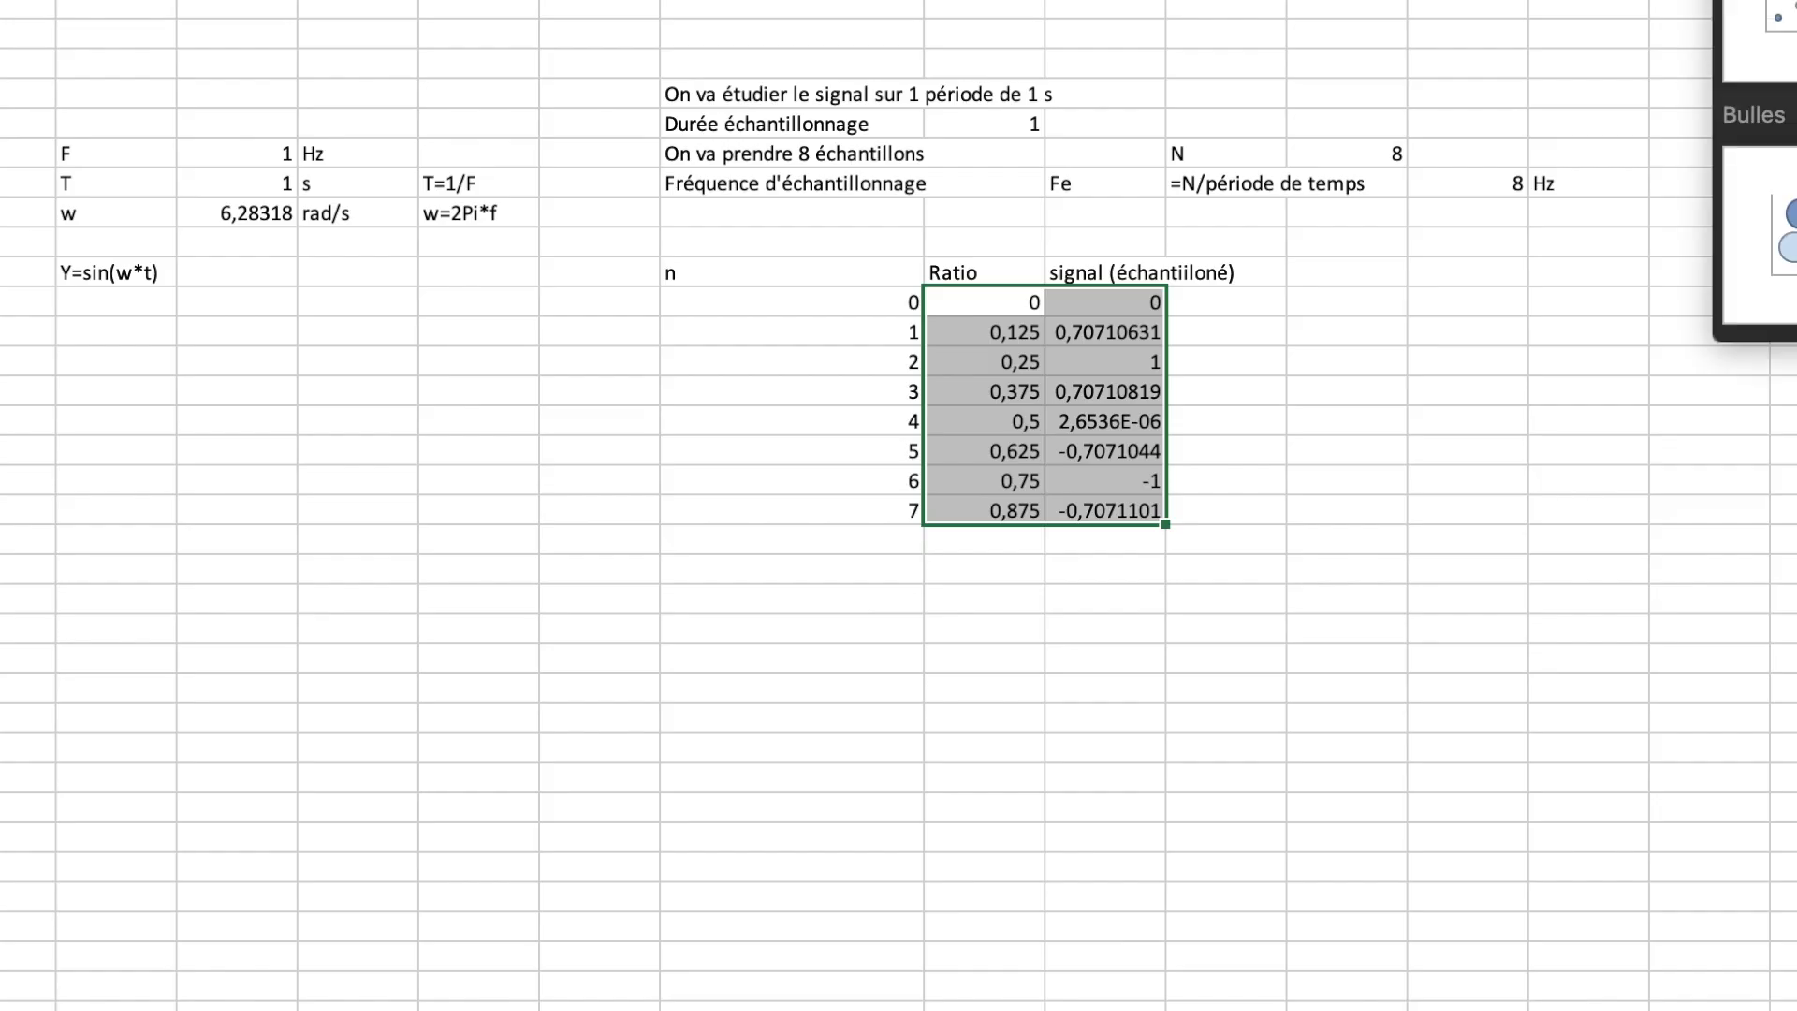
Step: Plot I11:J19 as a smooth-line scatter chart positioned at the upper left
click(1778, 38)
mouse_move(1793, 514)
mouse_down()
mouse_move(1245, 593)
mouse_move(1271, 572)
mouse_up()
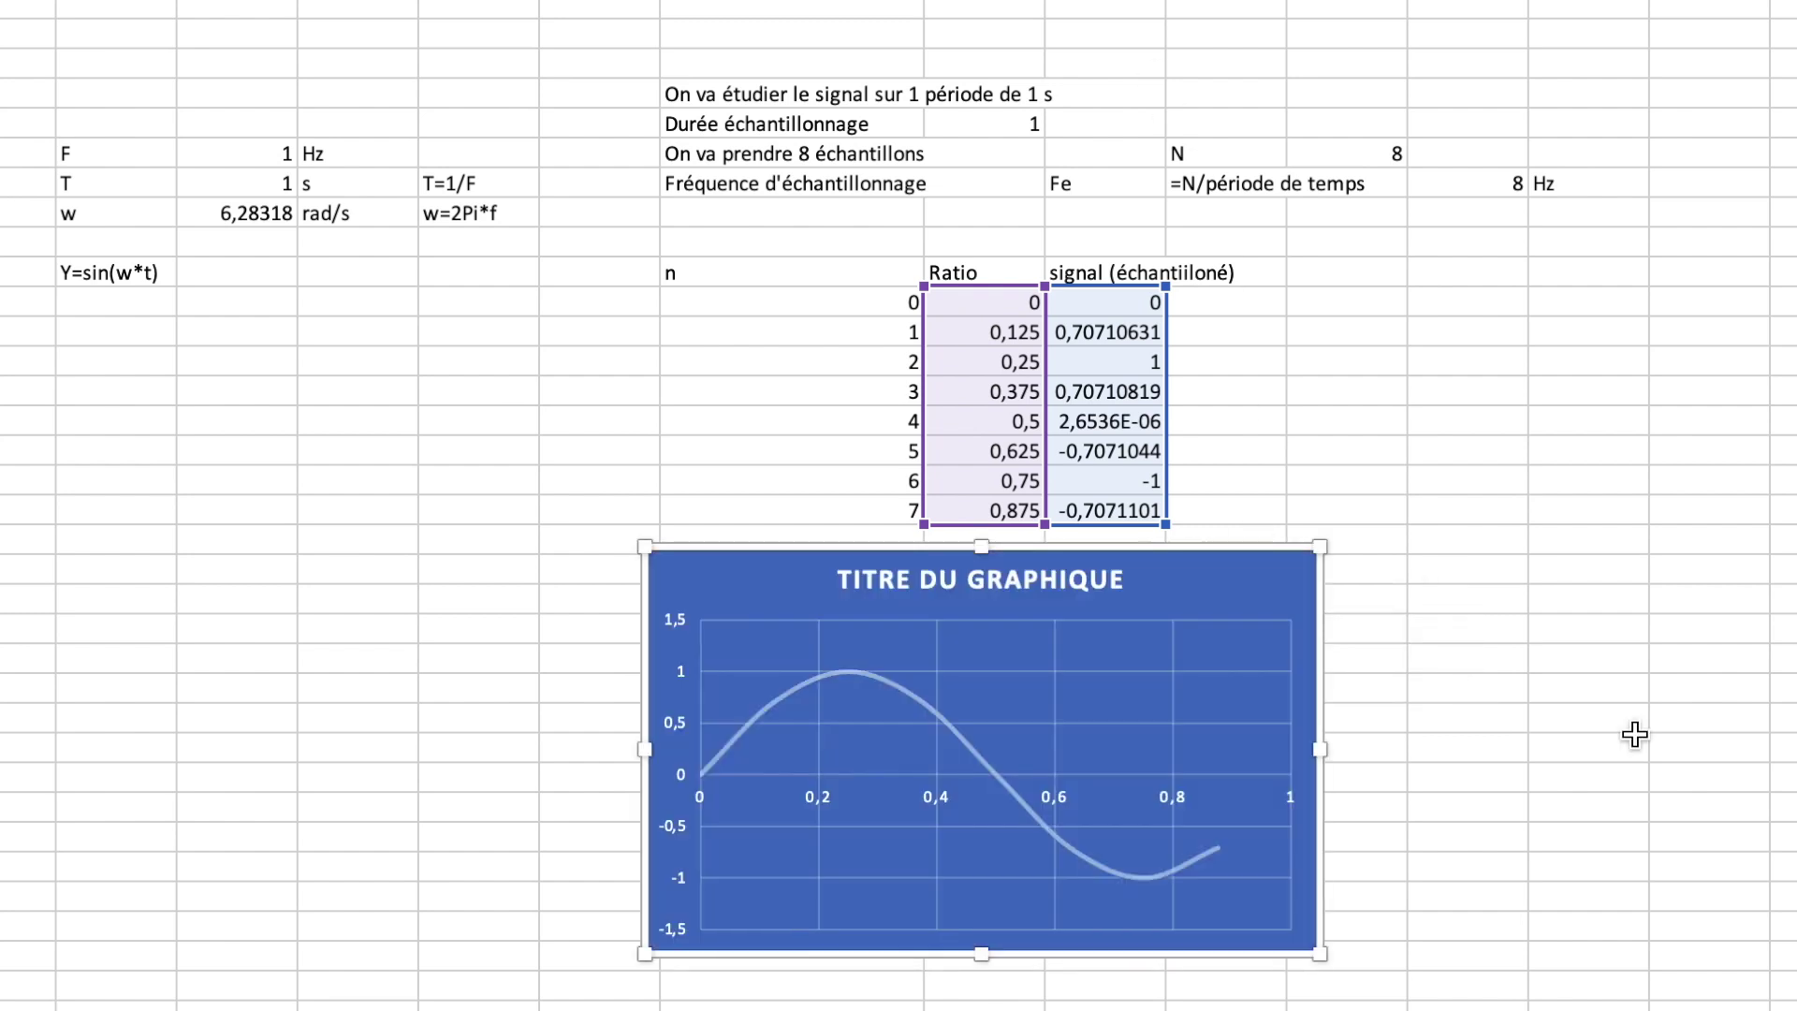
drag(1234, 614, 741, 353)
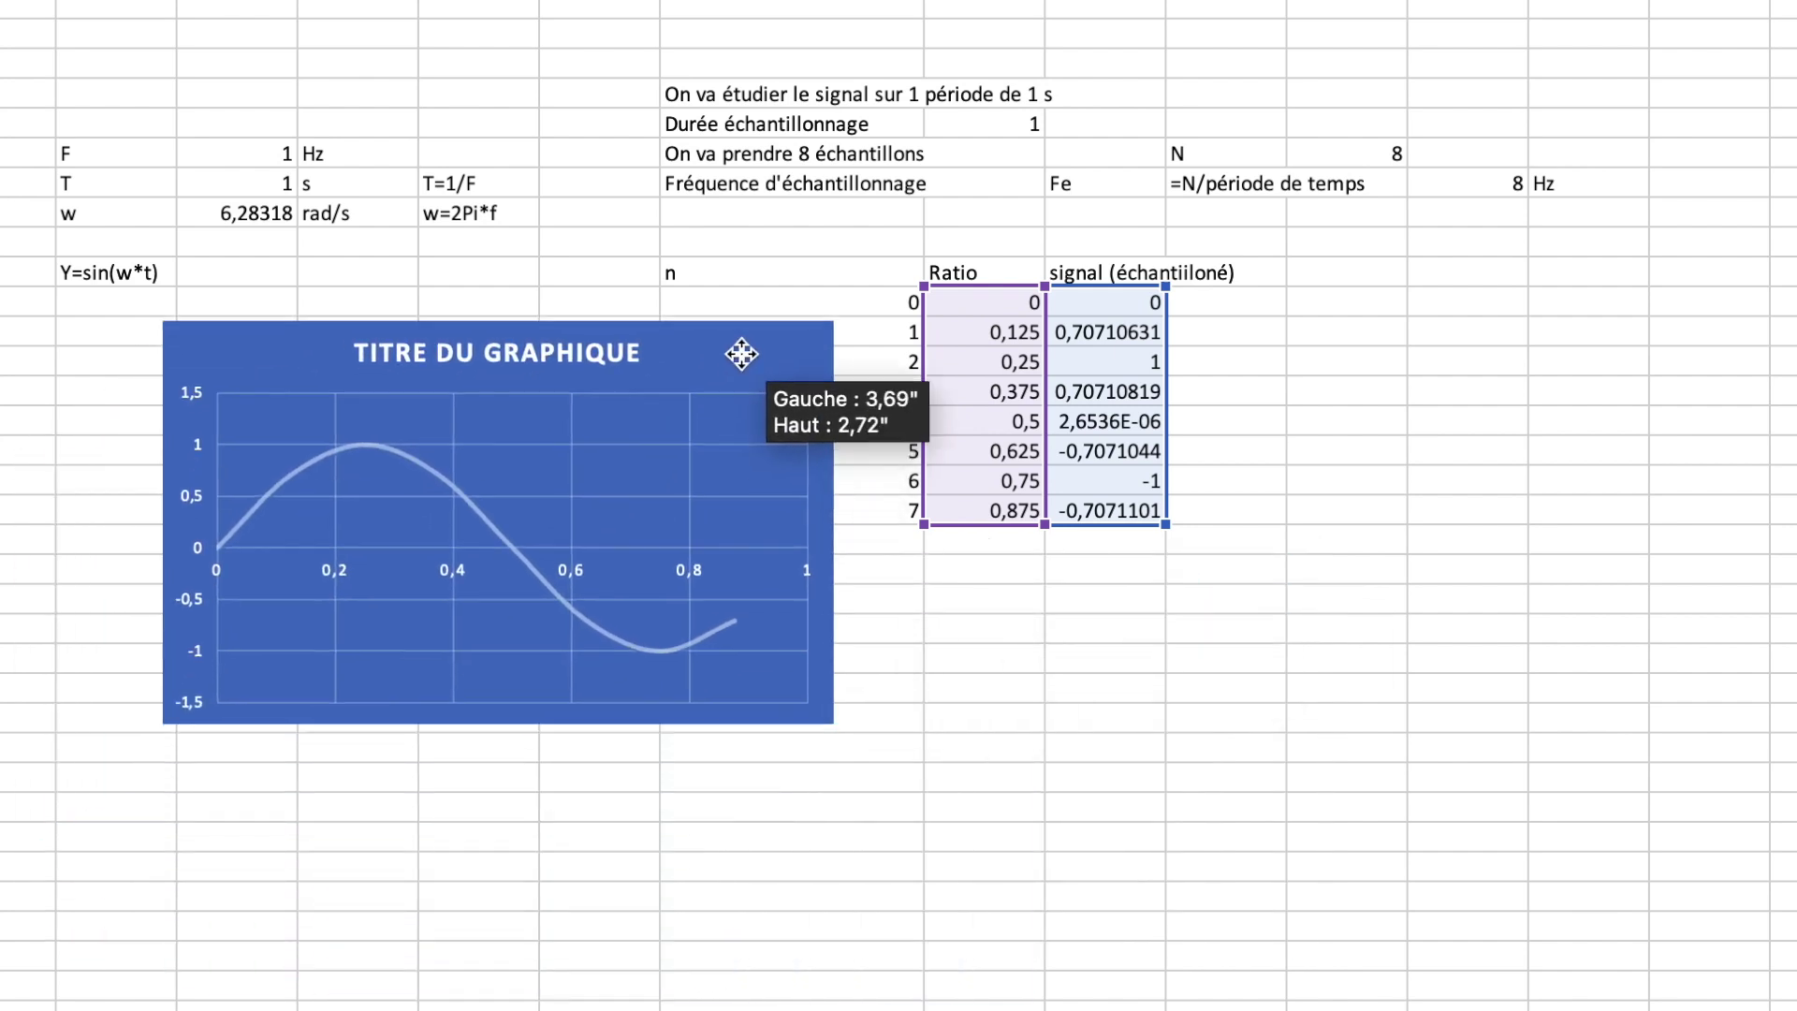
click(1130, 777)
click(1547, 932)
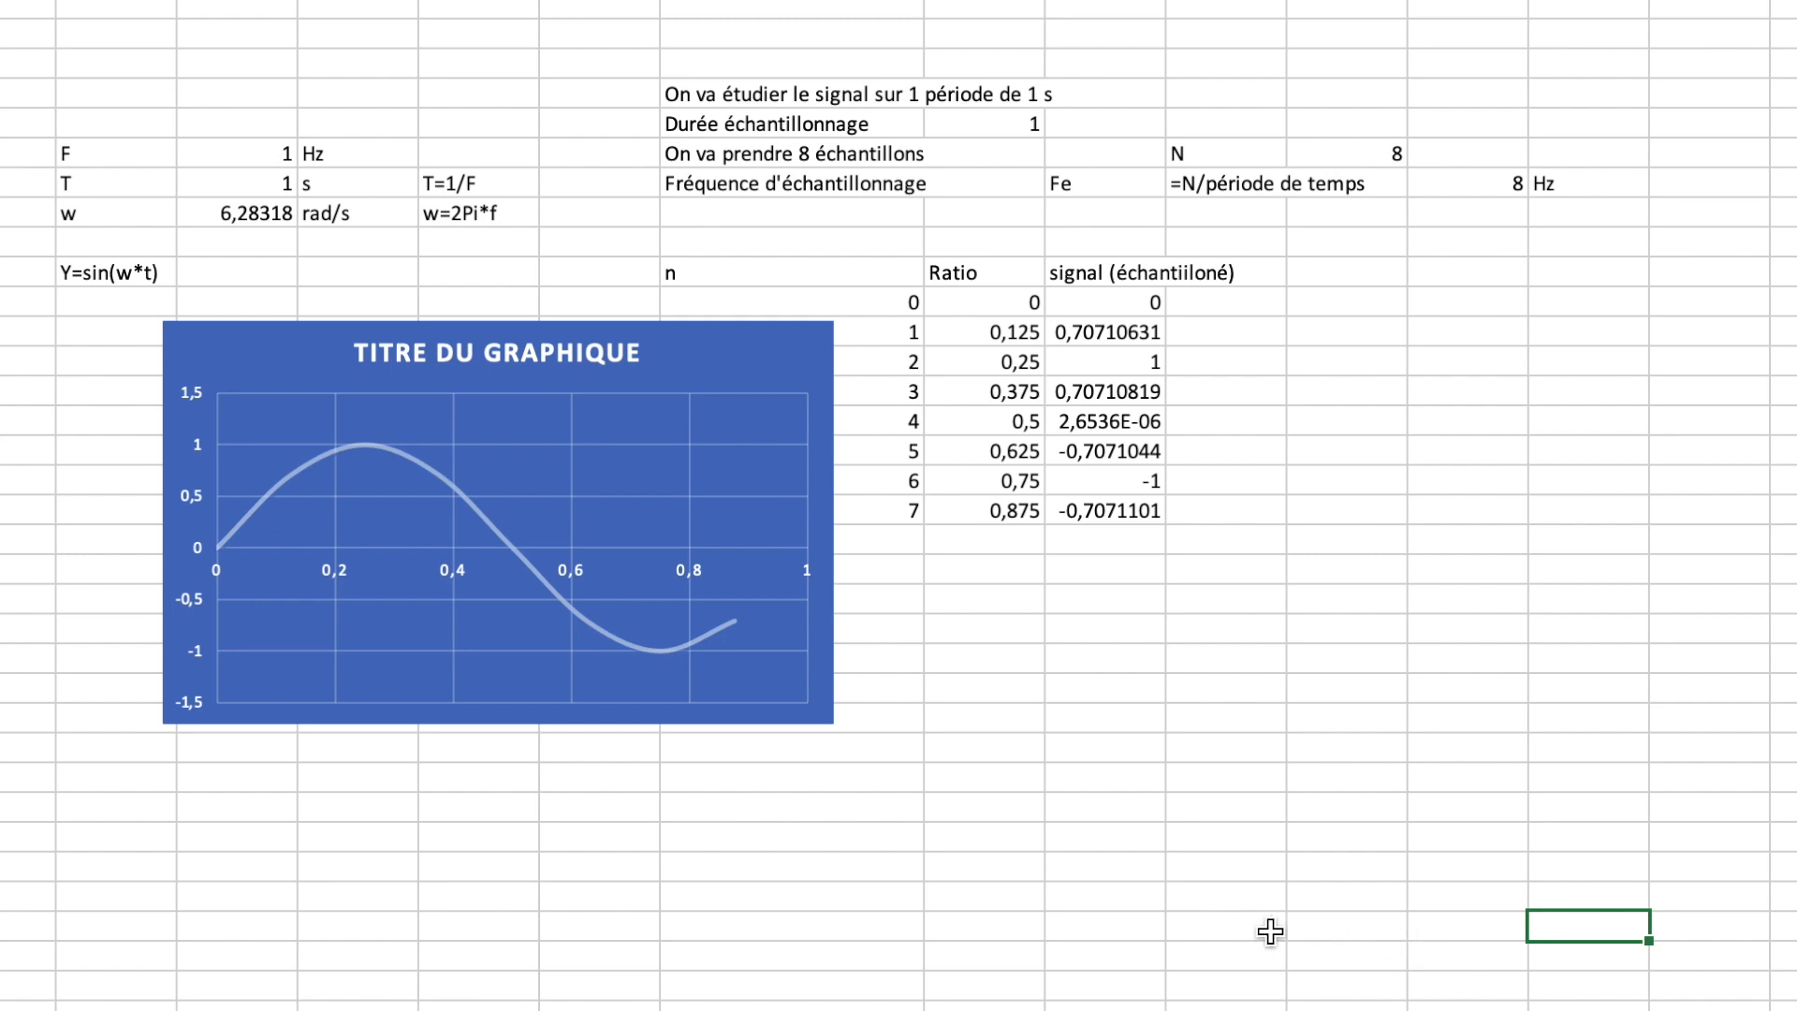
Step: Type the 'Calcul du spectre' label with Reel and Imaginaire column headers
click(1343, 379)
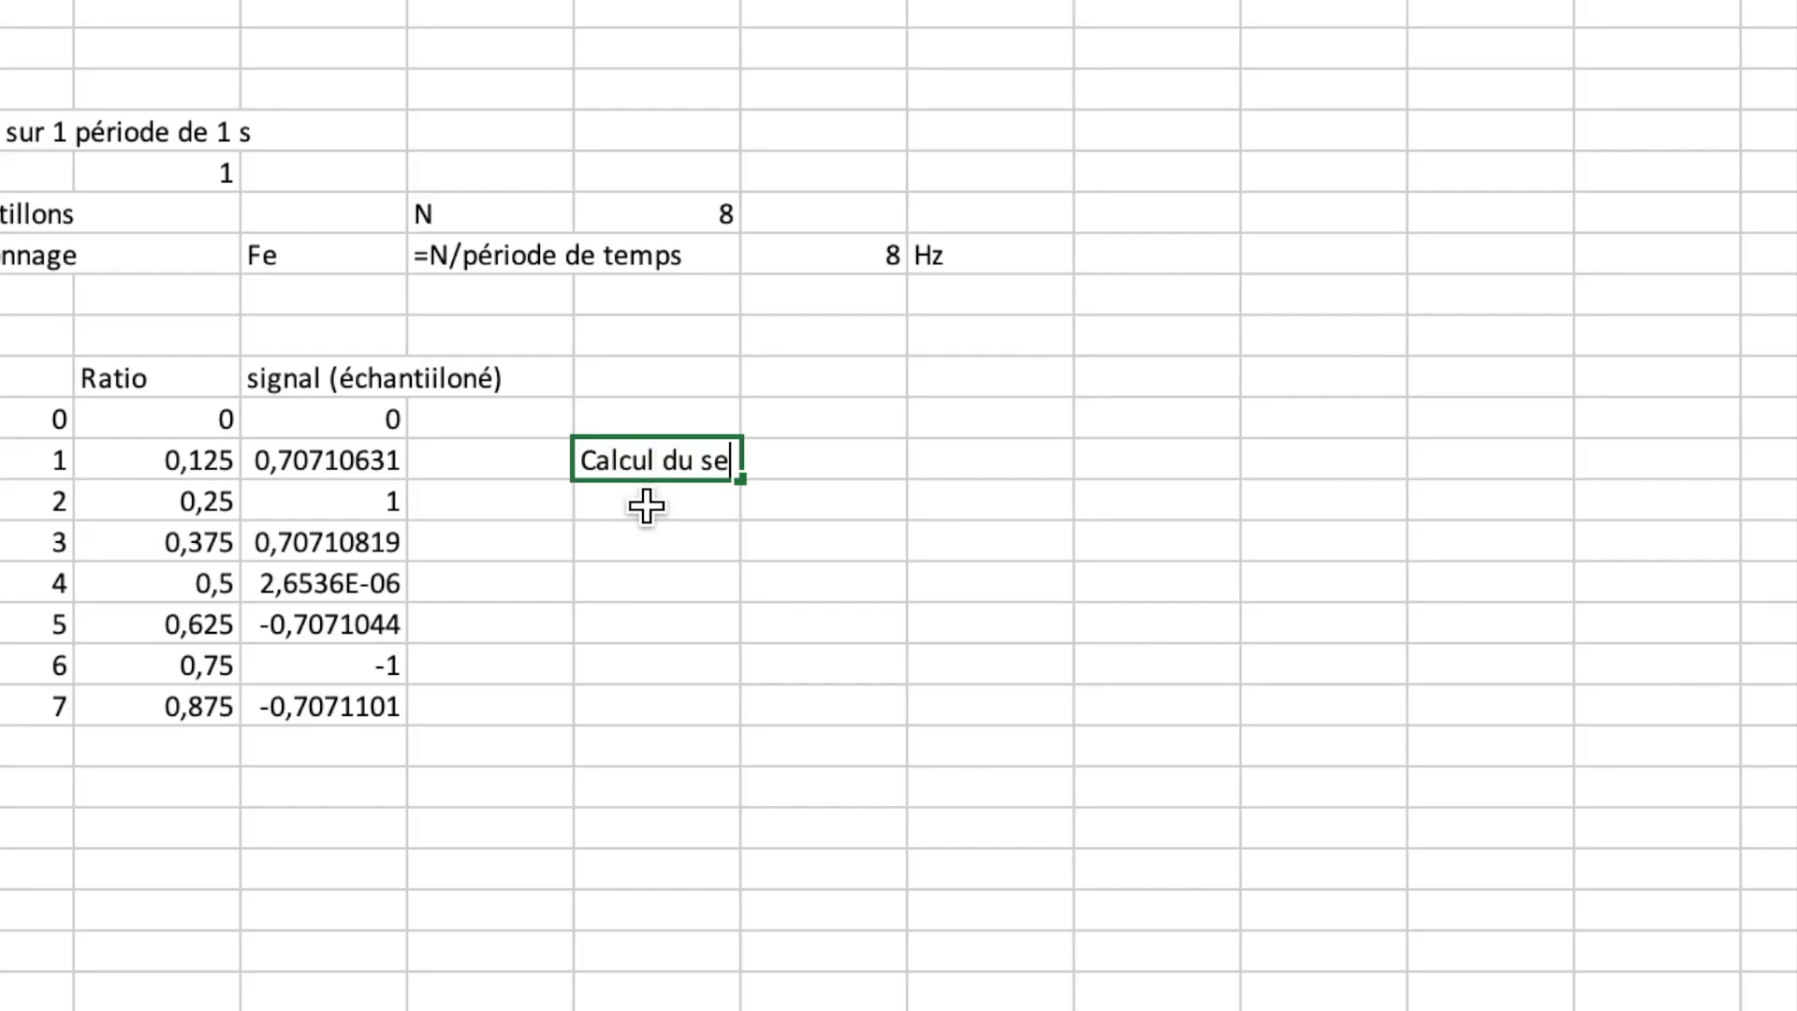
text(pectre)
click(646, 506)
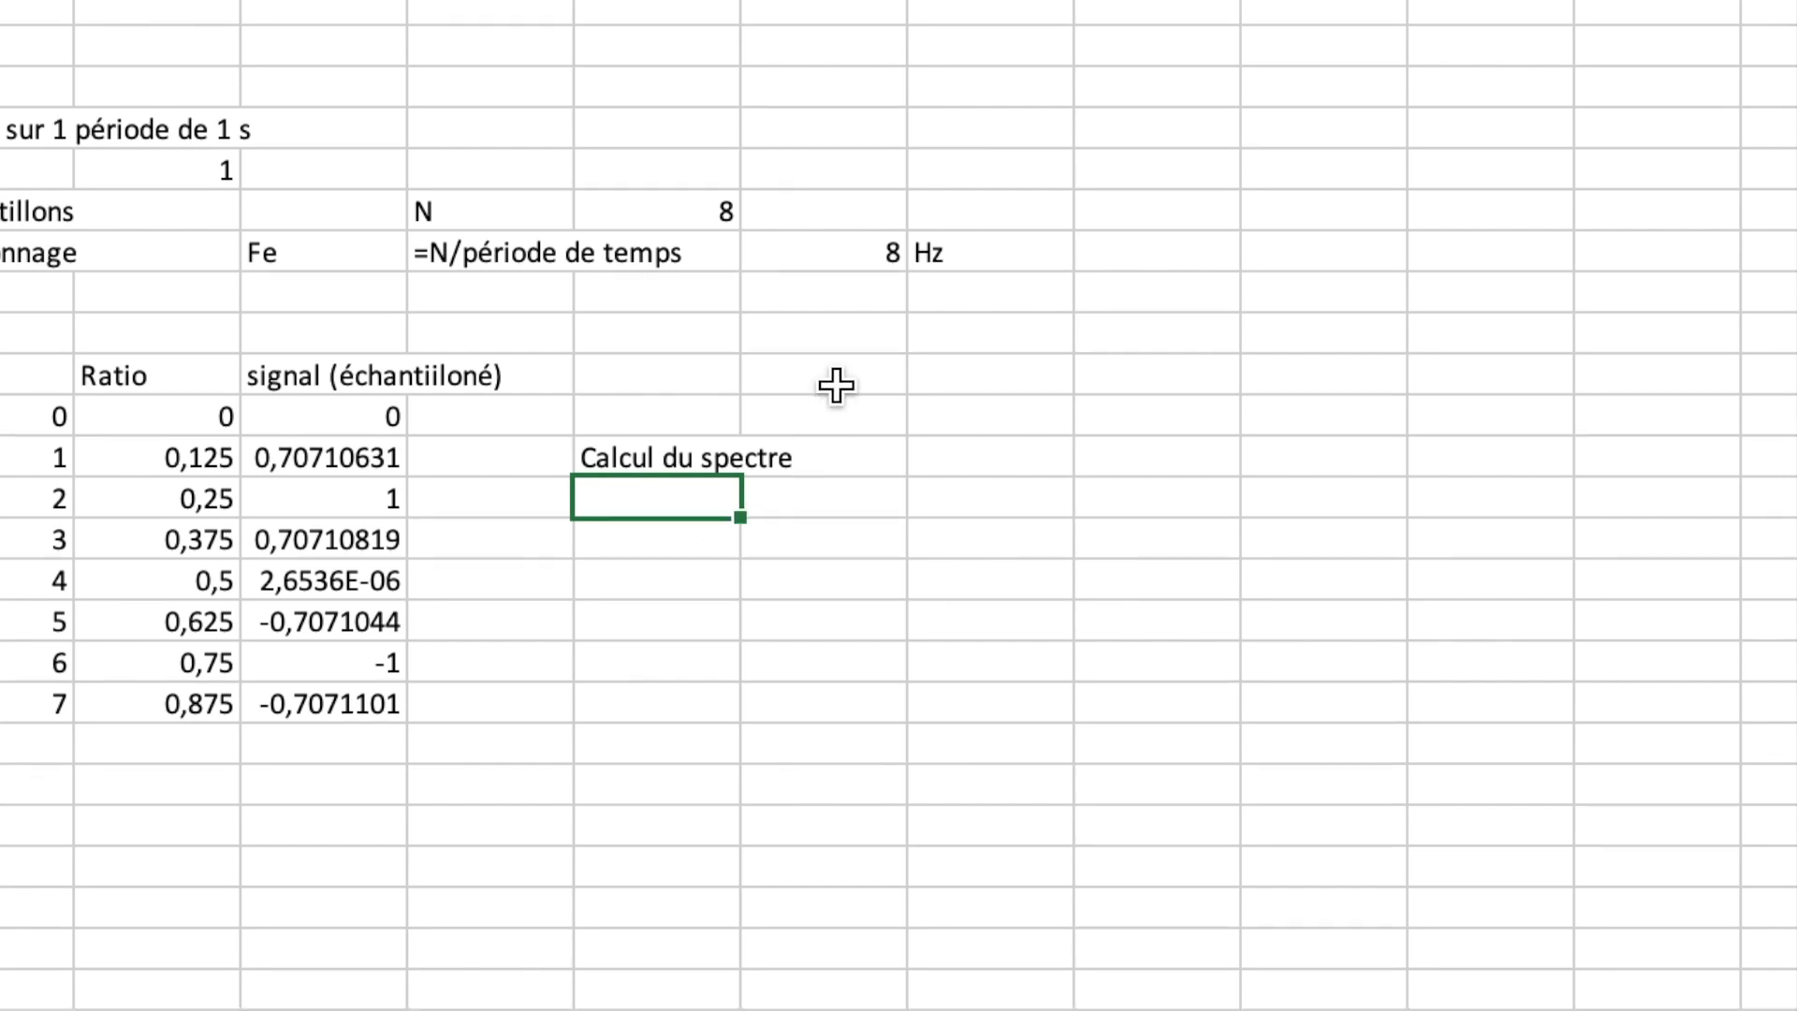
click(940, 387)
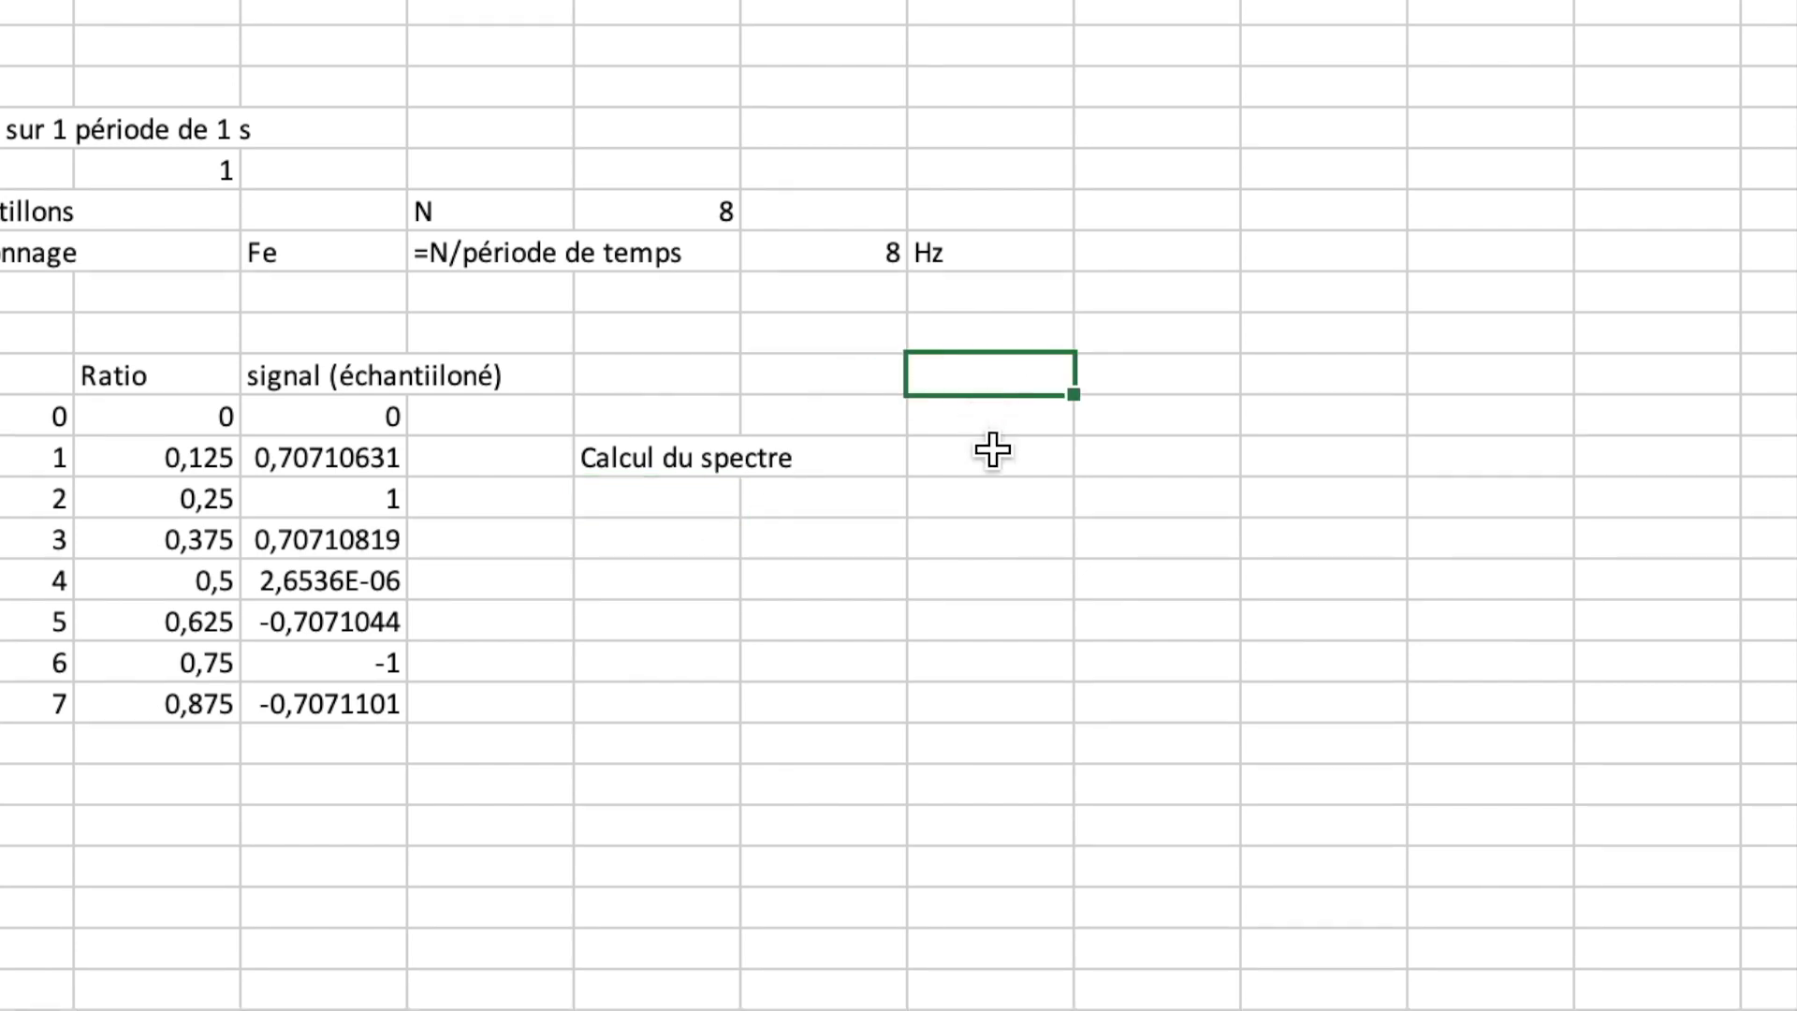
text(Reel)
key(Tab)
text(I)
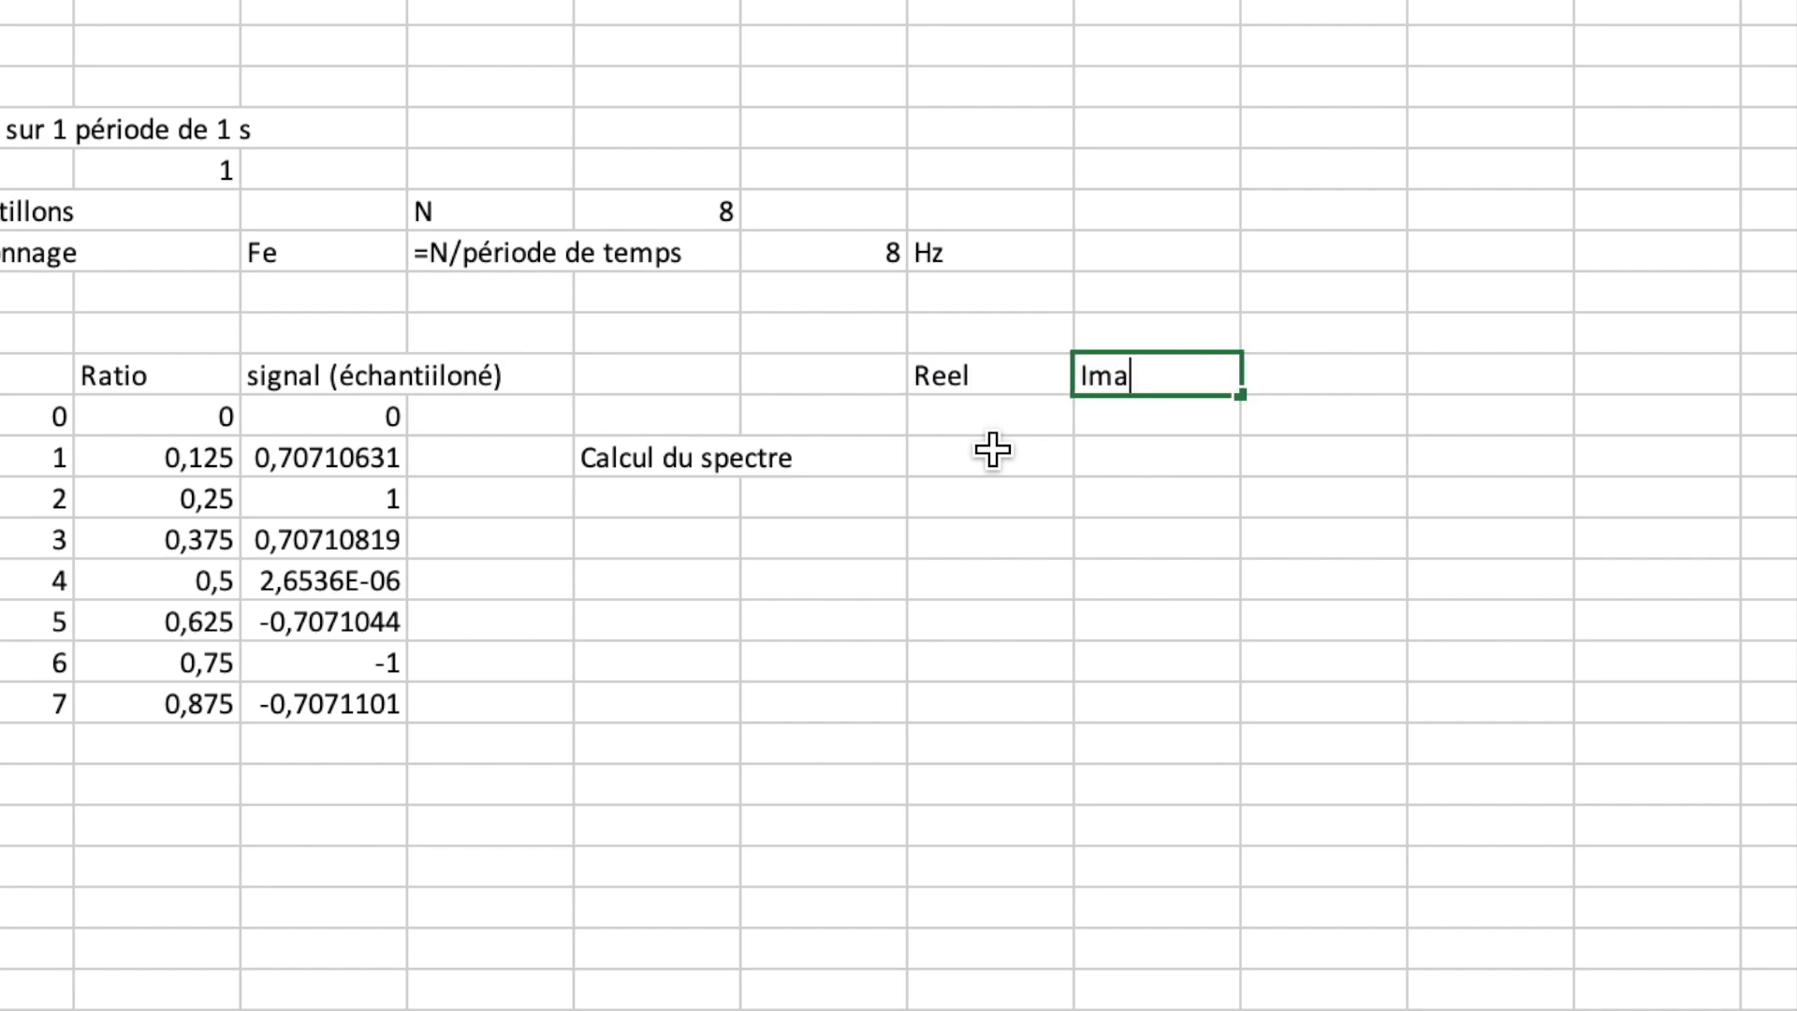
text(ire)
key(Return)
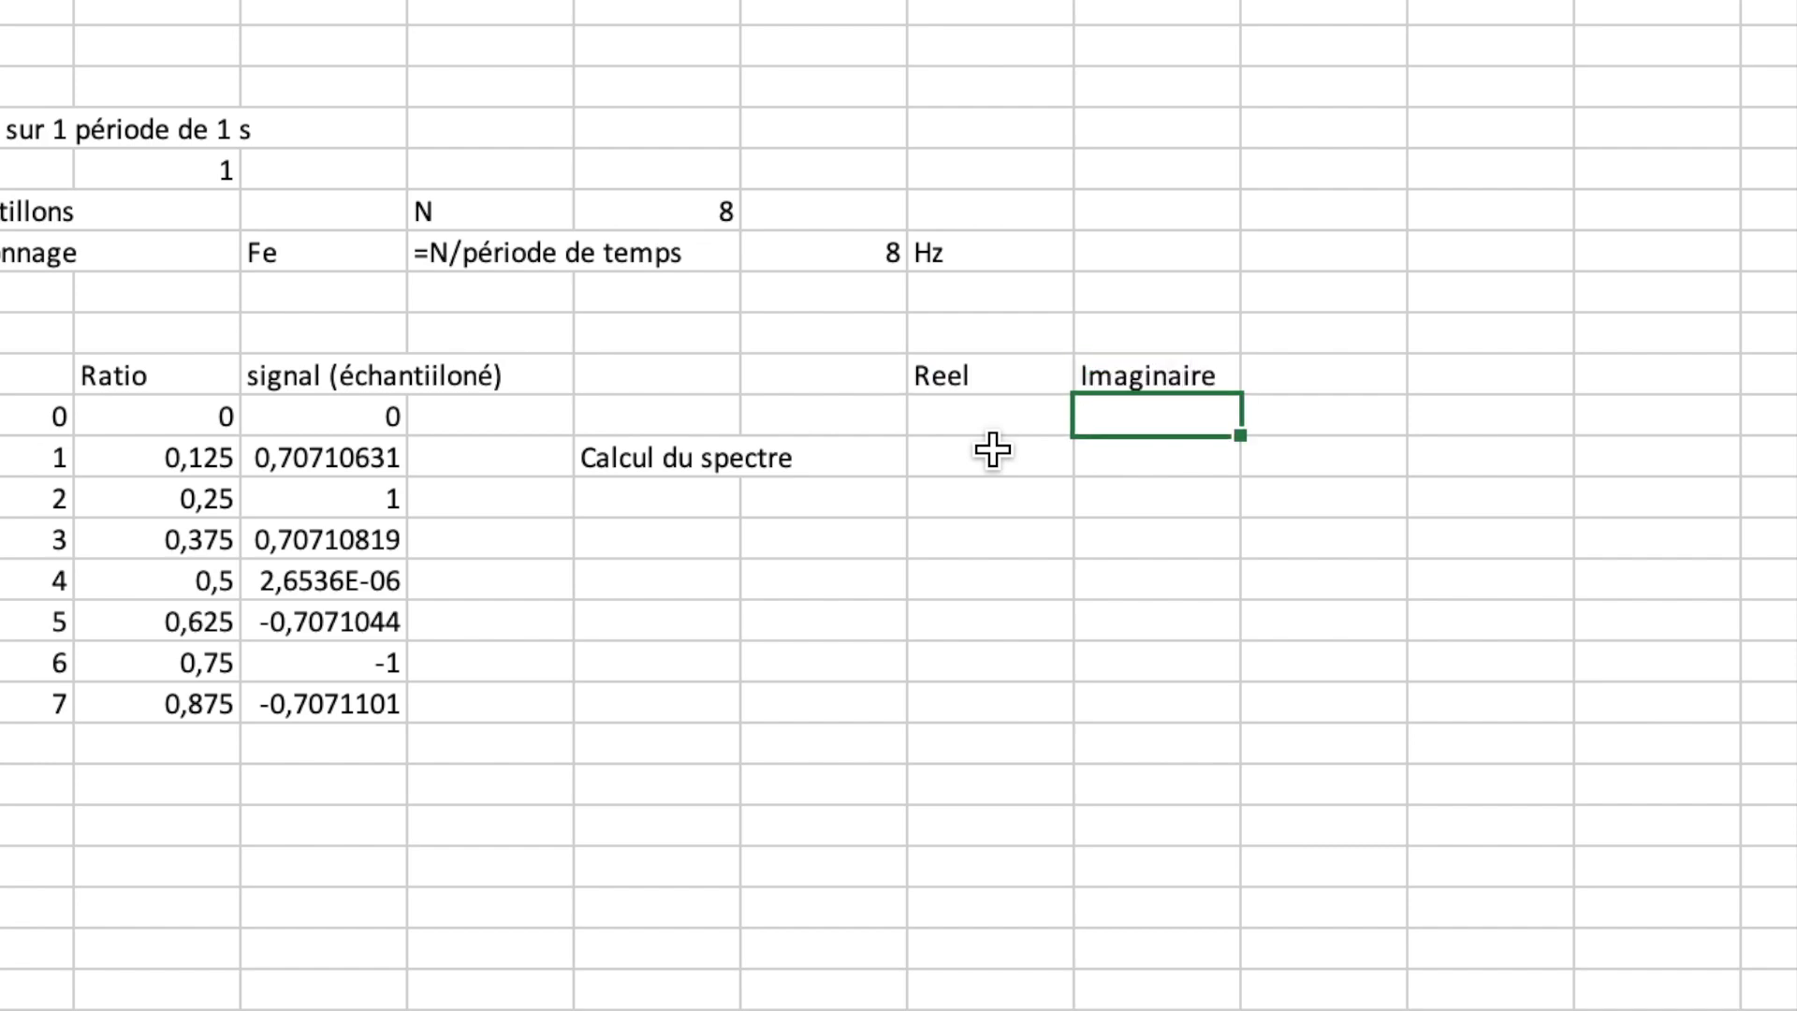
Step: Fill the Imaginaire column with zeros down to index 7
text(0)
key(Return)
text(0)
key(Return)
key(Up)
key(Up)
drag(1210, 421, 1211, 712)
click(1227, 822)
Step: Enter =J12 in the first Reel cell and fill it down the column
click(1027, 410)
text(=)
key(Left)
key(Left)
key(Left)
key(Return)
click(1053, 422)
drag(1073, 434, 1075, 707)
click(1097, 880)
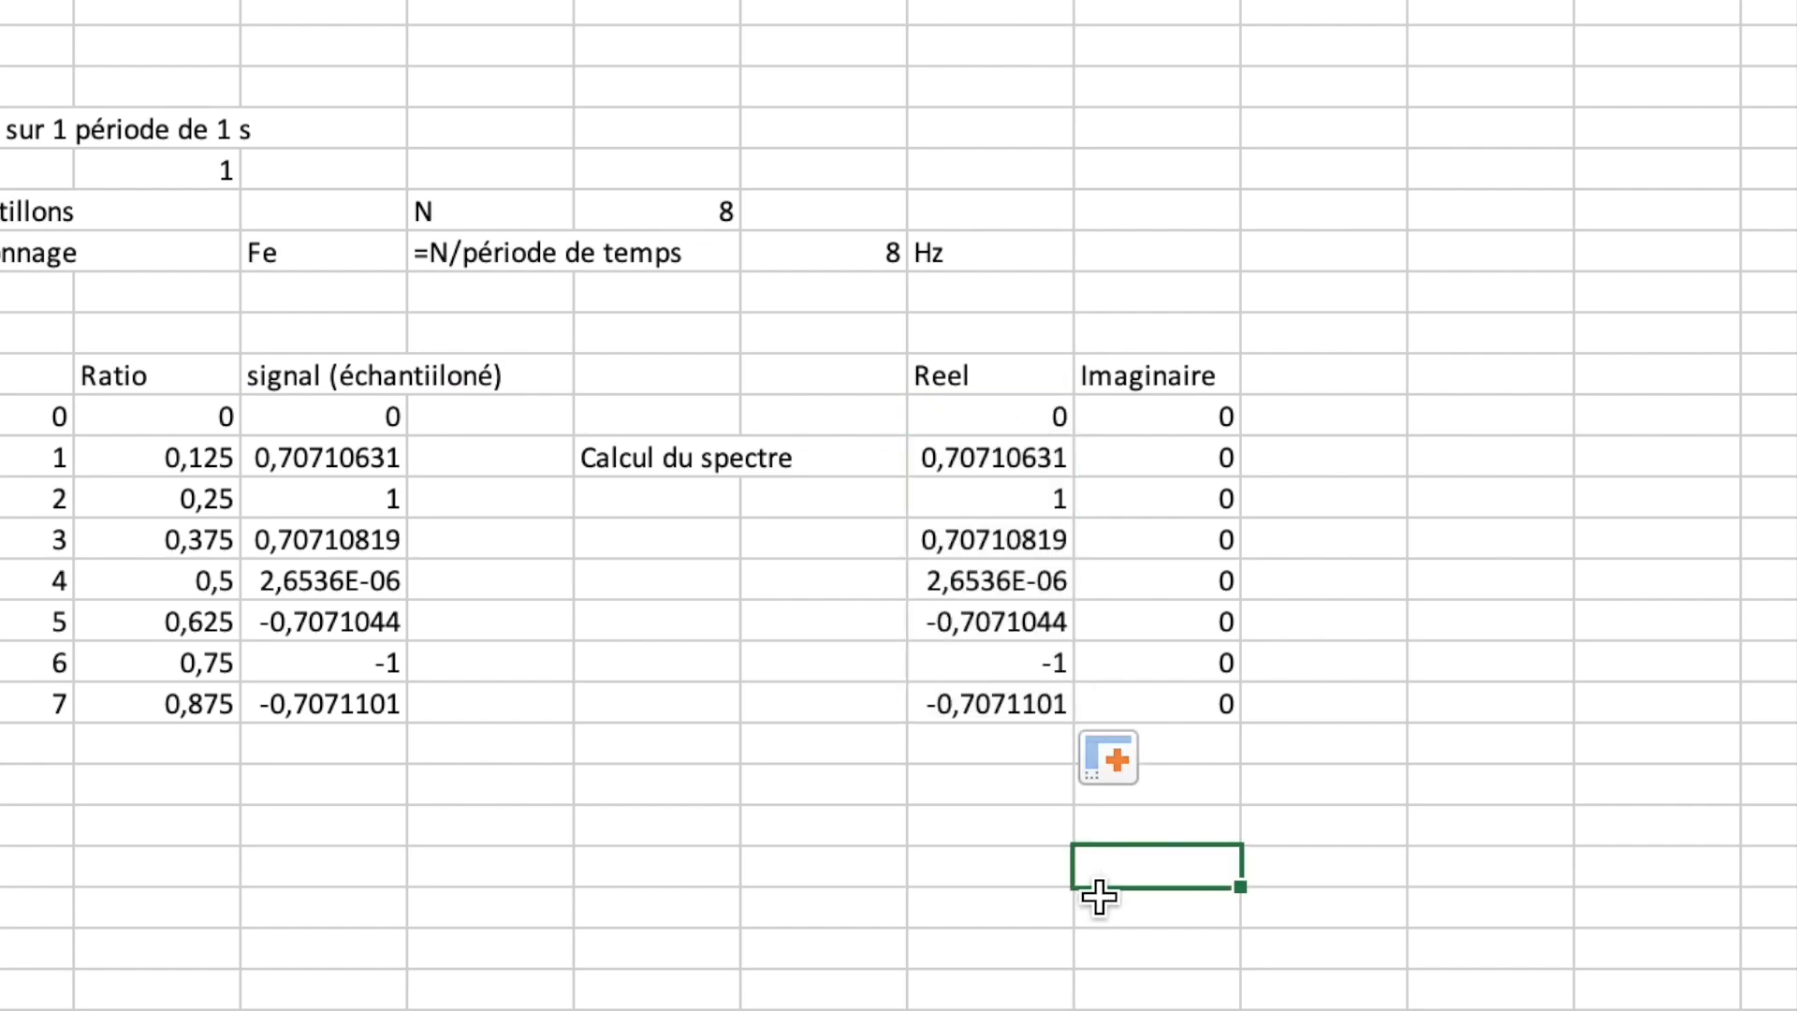
Step: Add the Complexe header and enter =COMPLEXE(N12;O12;"i") in its first cell
click(1354, 379)
text(Complexe)
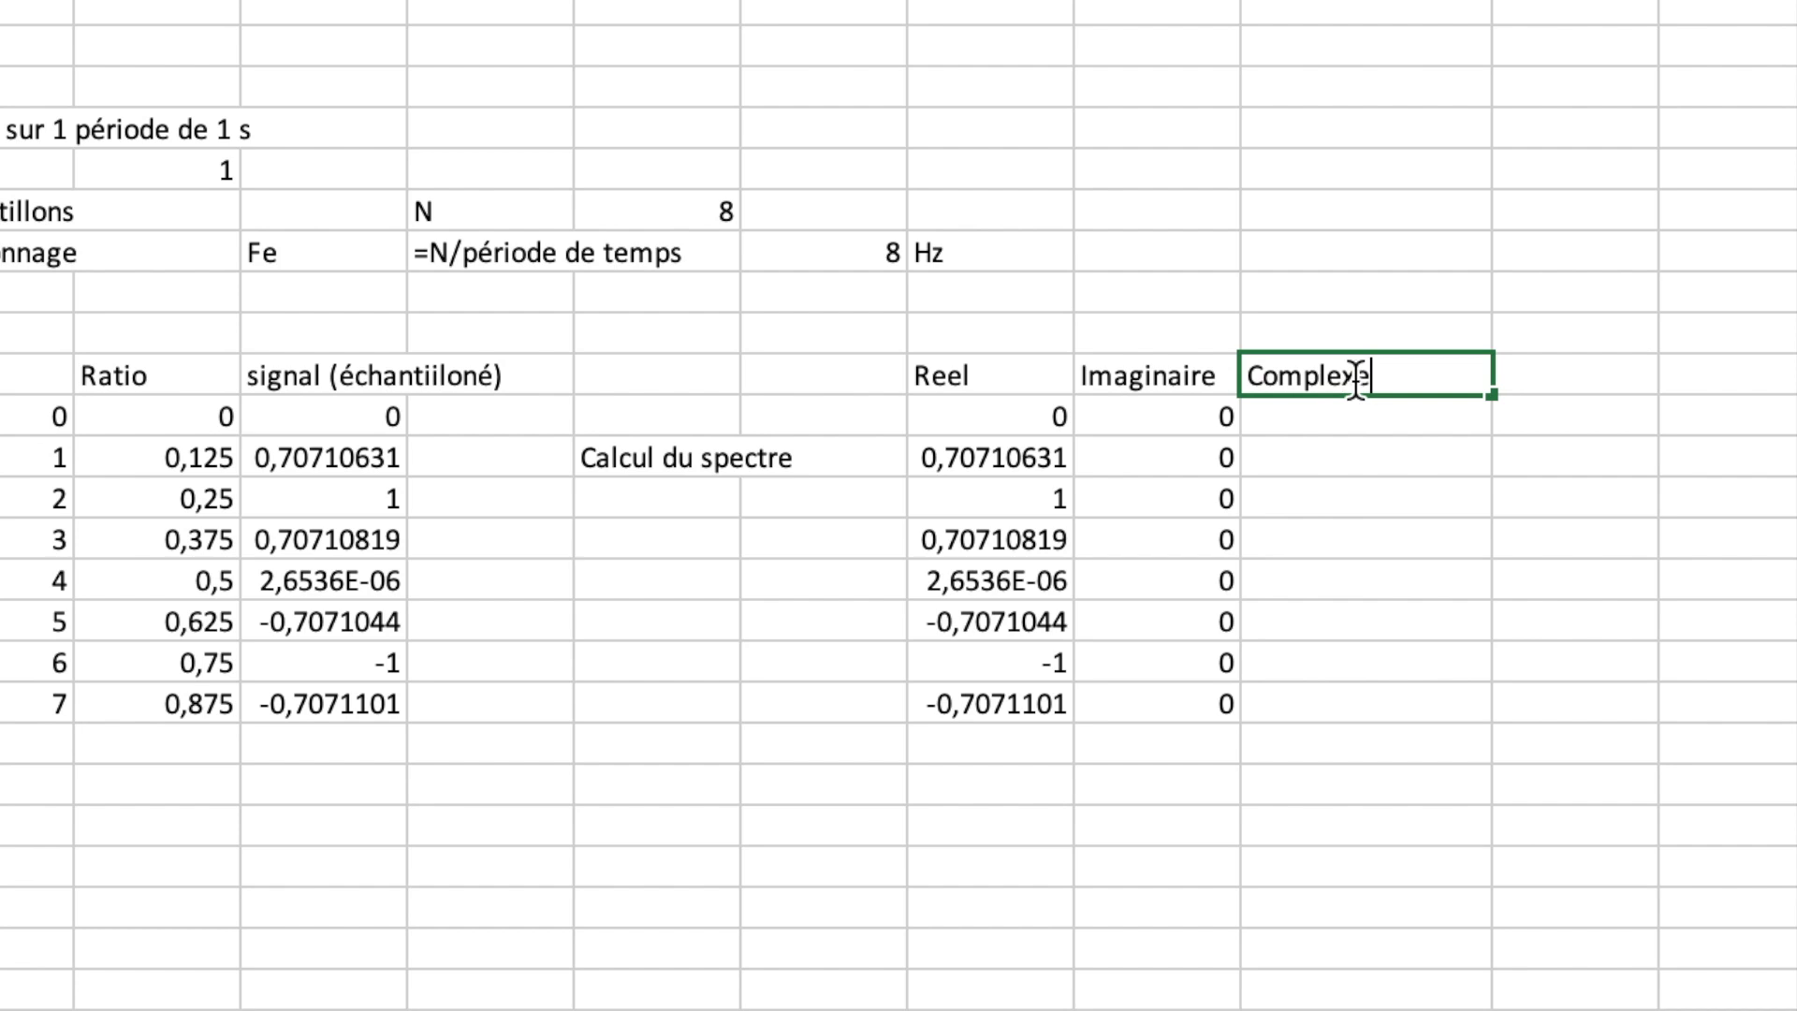
key(Return)
text(co)
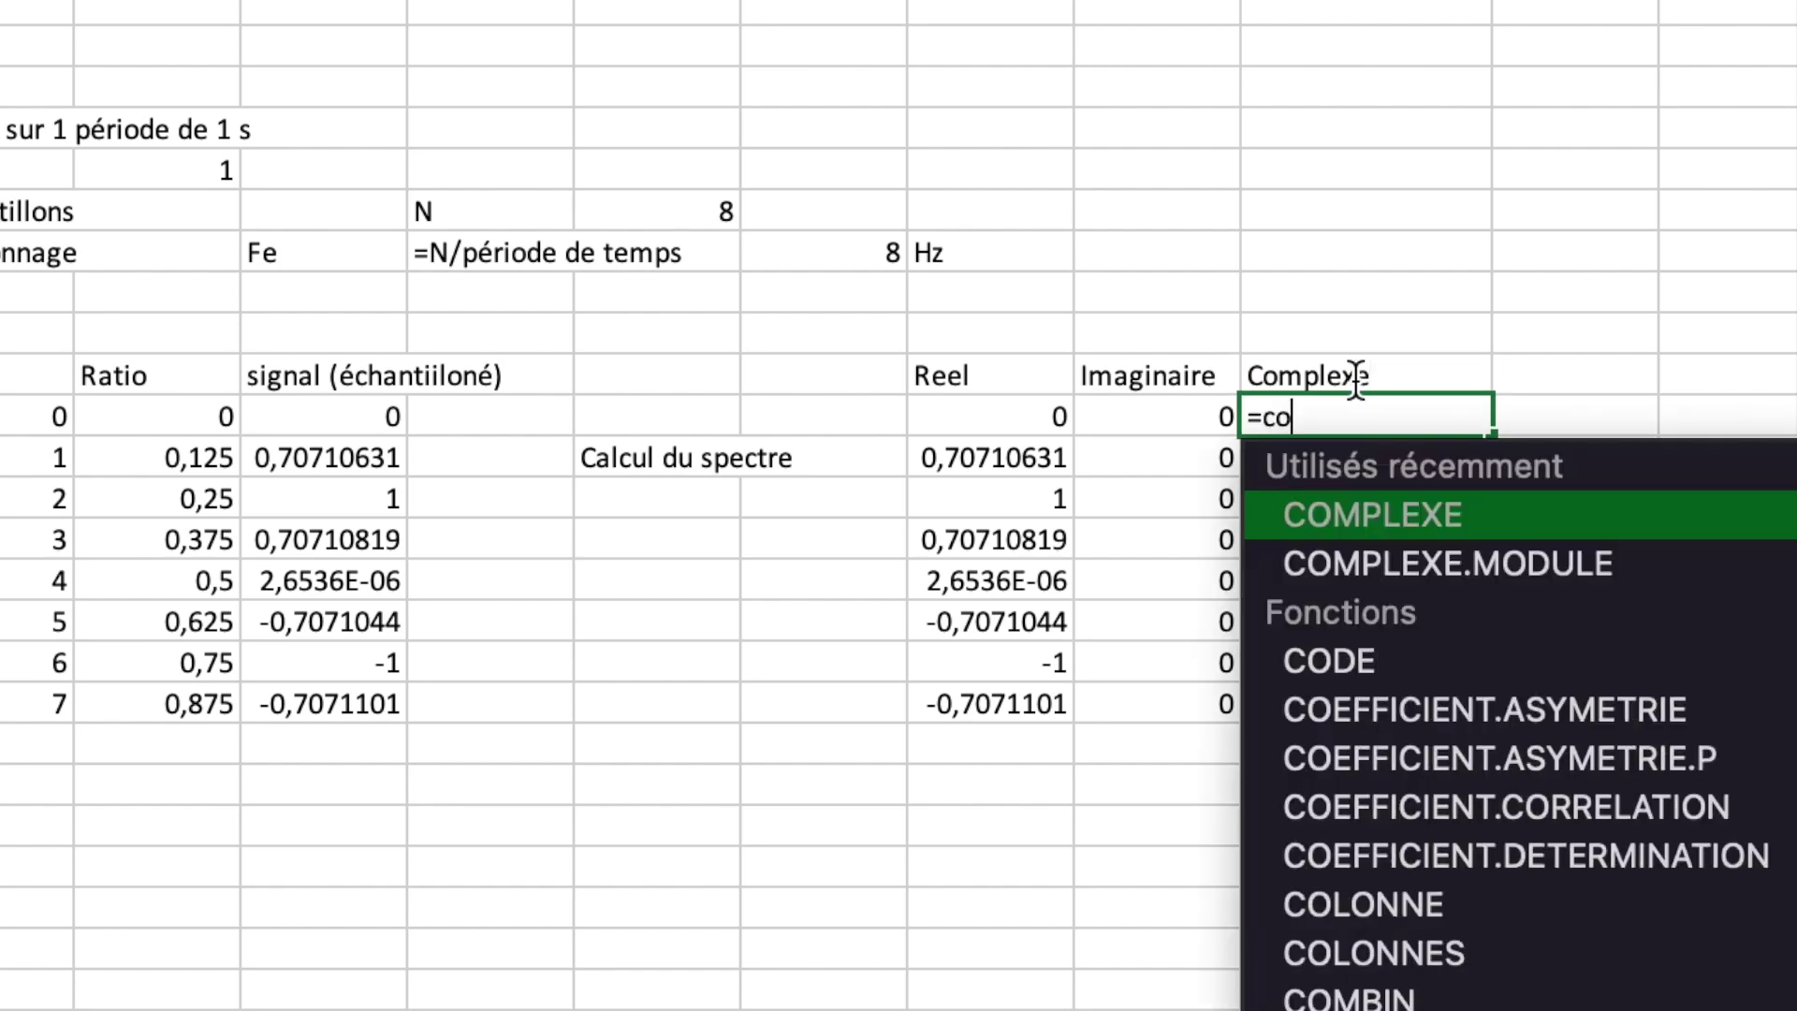
double_click(1370, 496)
click(1017, 428)
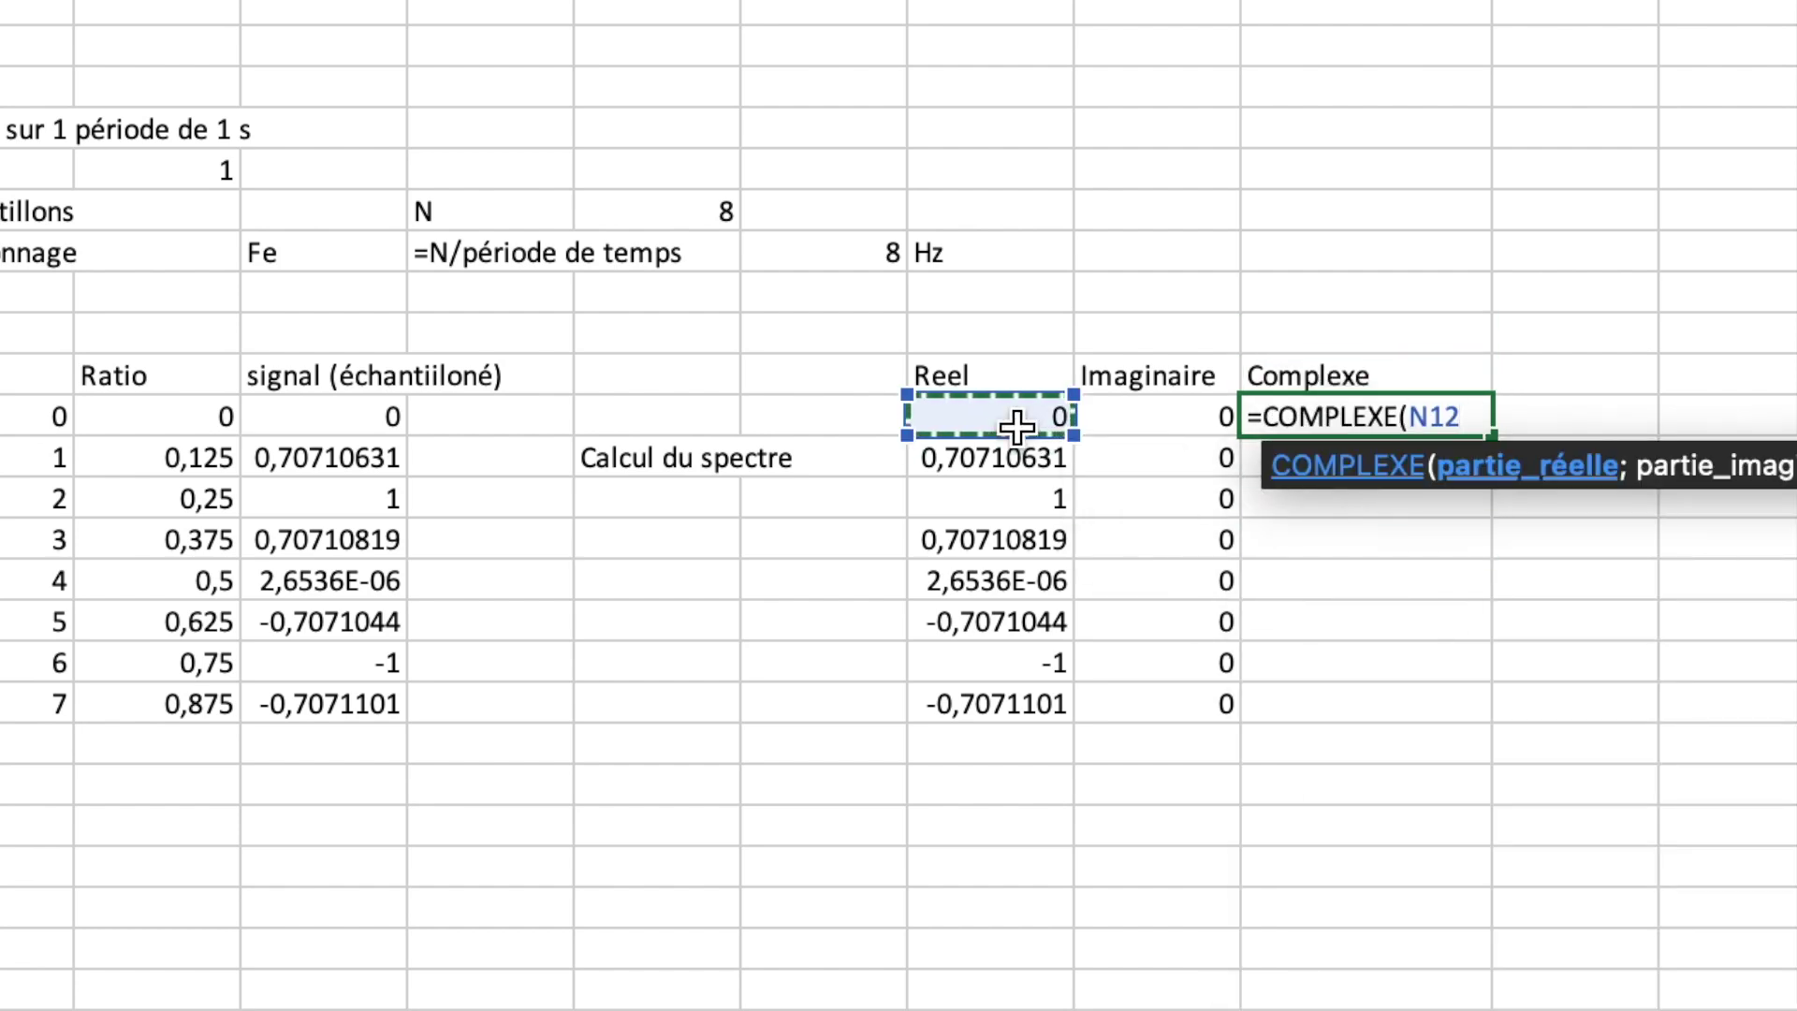
text(;)
click(1181, 411)
text(;)
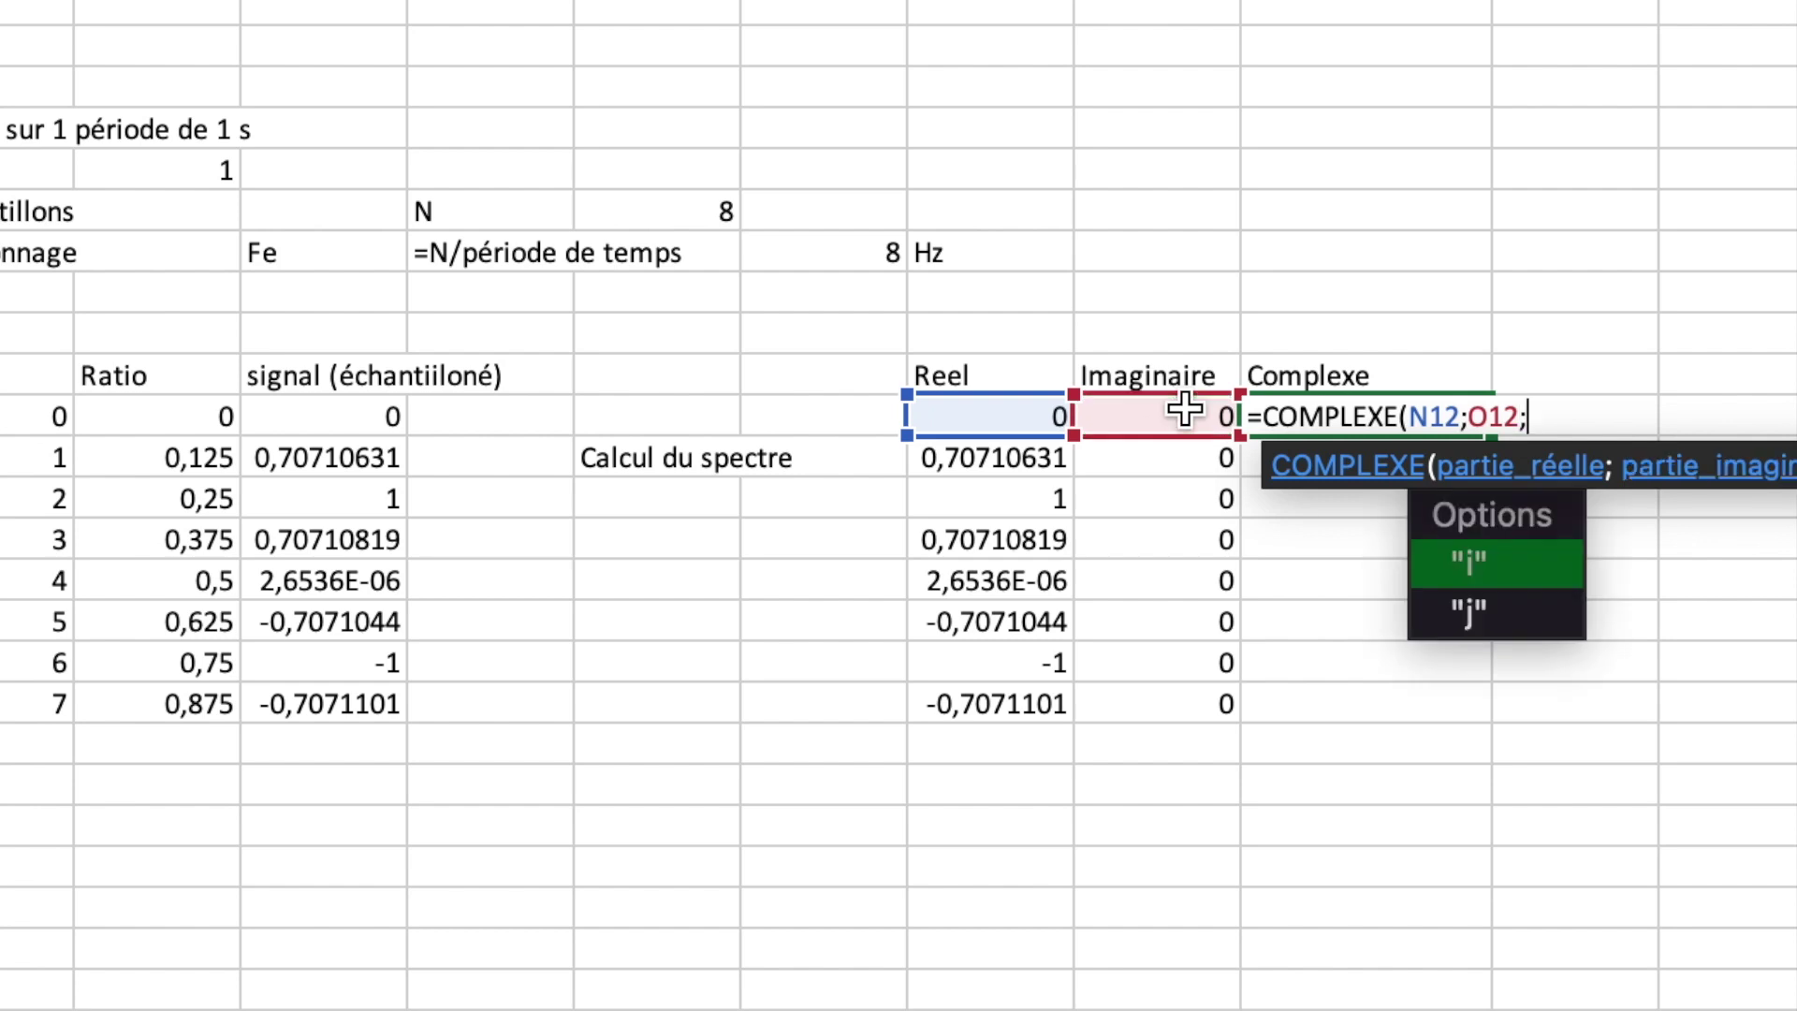
double_click(1503, 563)
text())
key(Return)
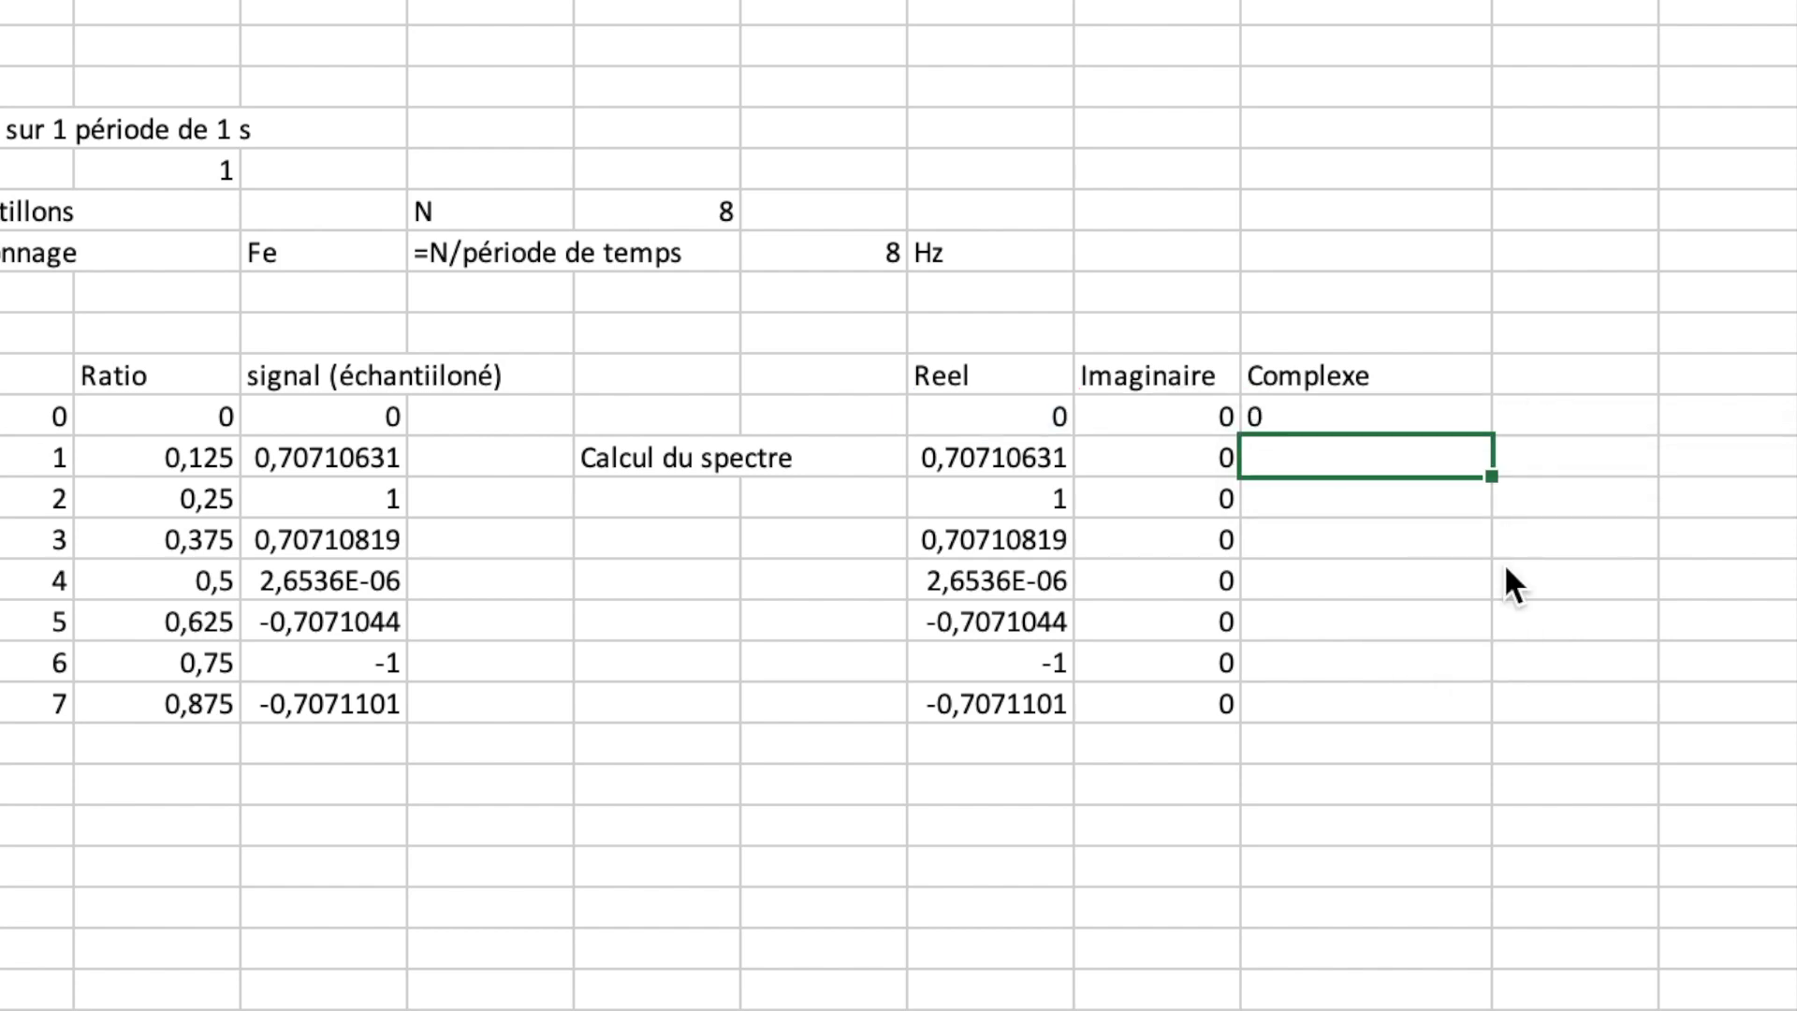
Step: Fill the COMPLEXE formula down to row 19 and widen the column
click(1469, 435)
drag(1492, 432, 1488, 711)
click(1366, 904)
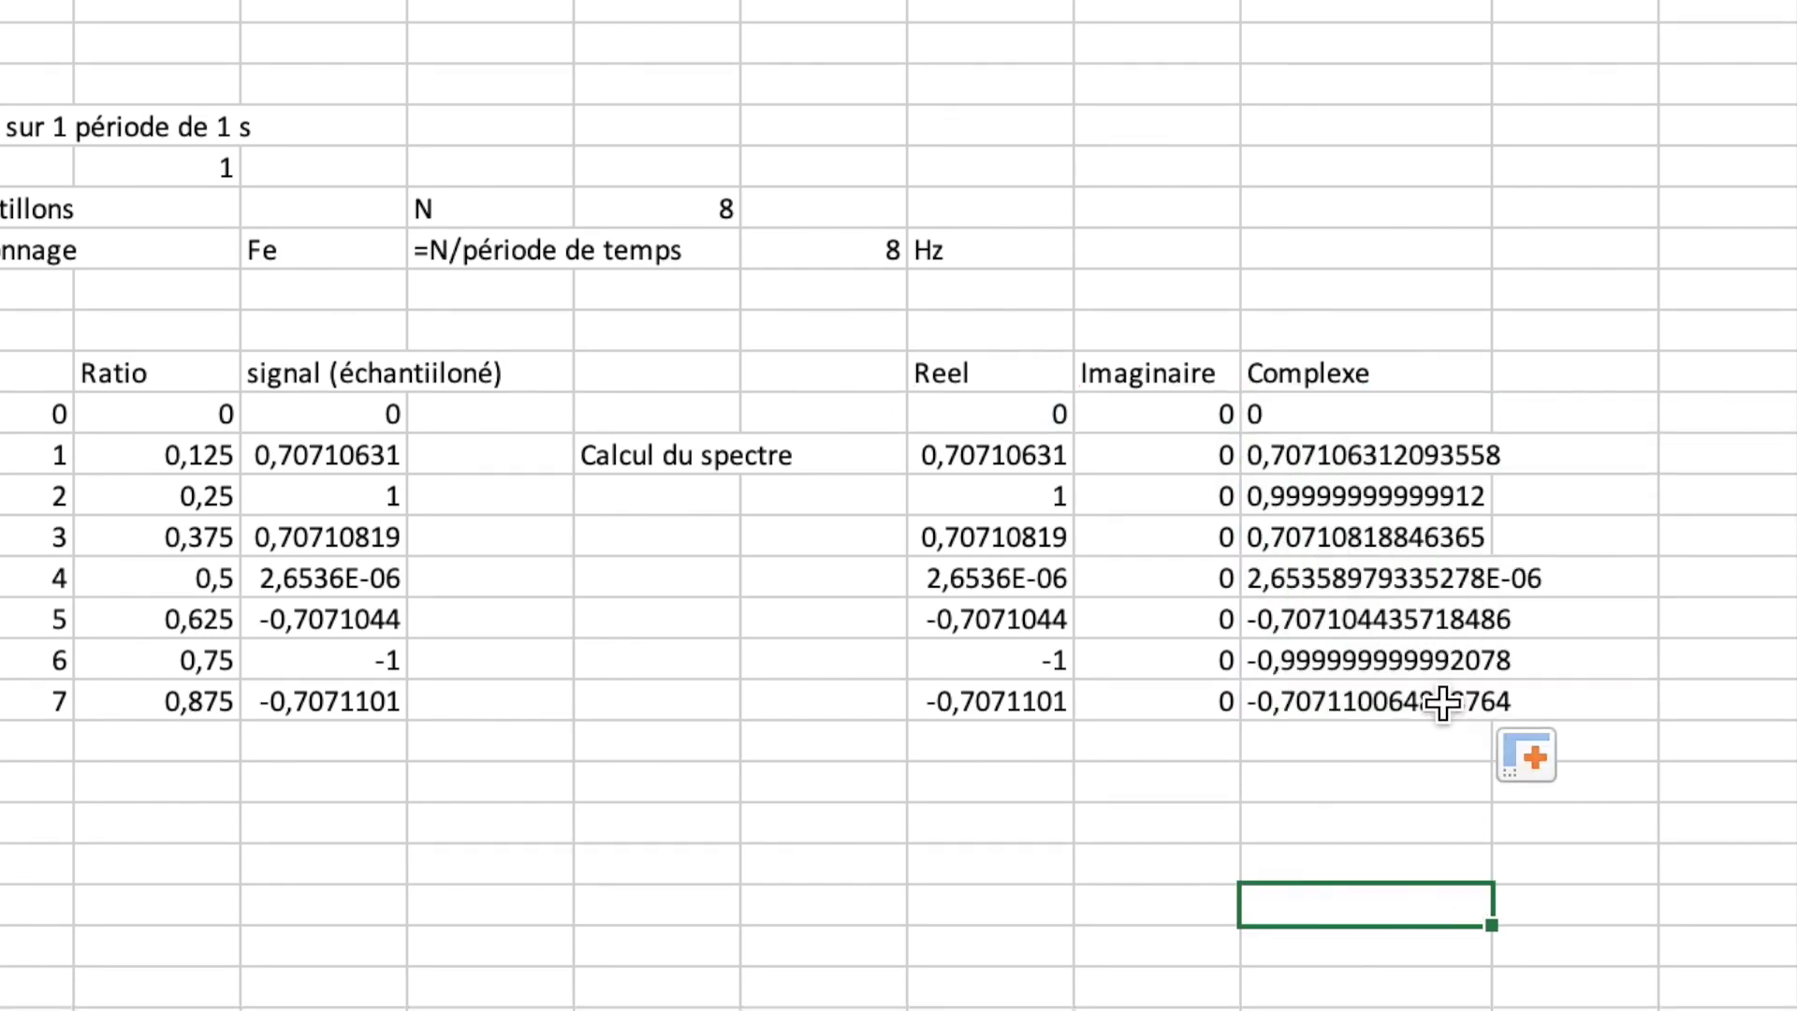
click(1374, 253)
text(Source signa)
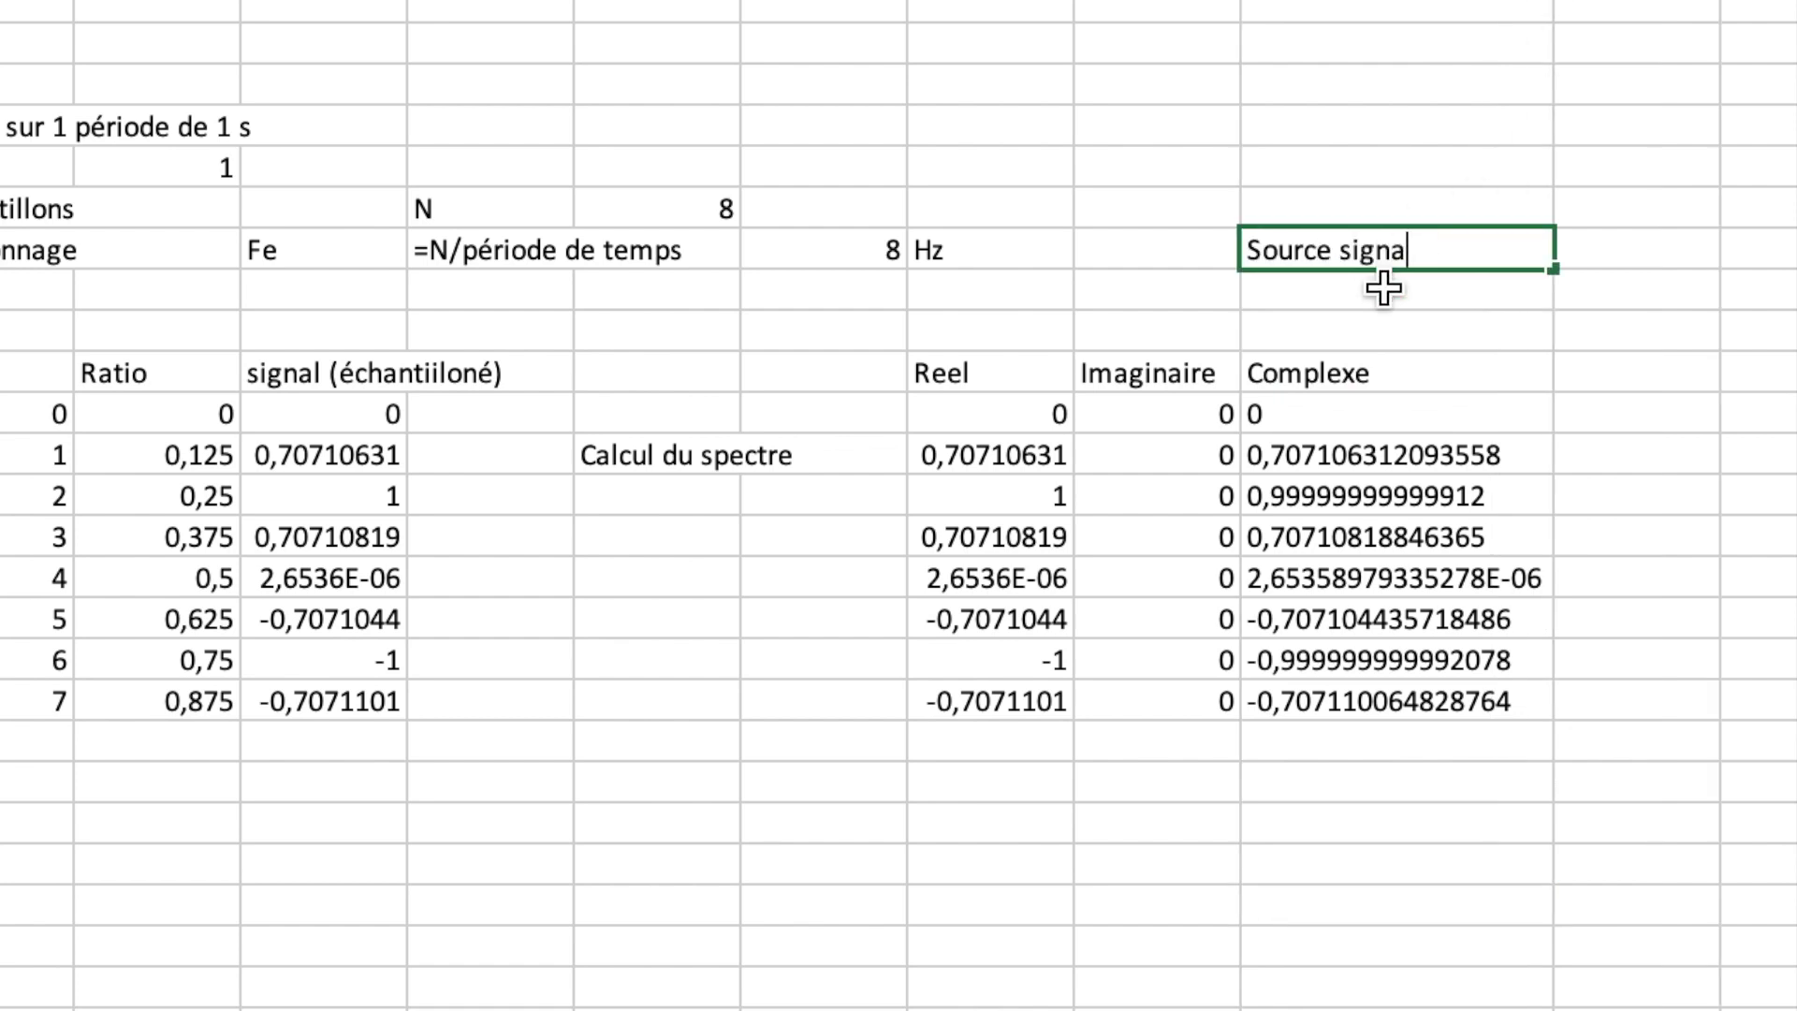
Step: Caption the Complexe column 'Source signal / échantillonné / complexe' and give it an outside border
text(l)
key(Return)
text(échan)
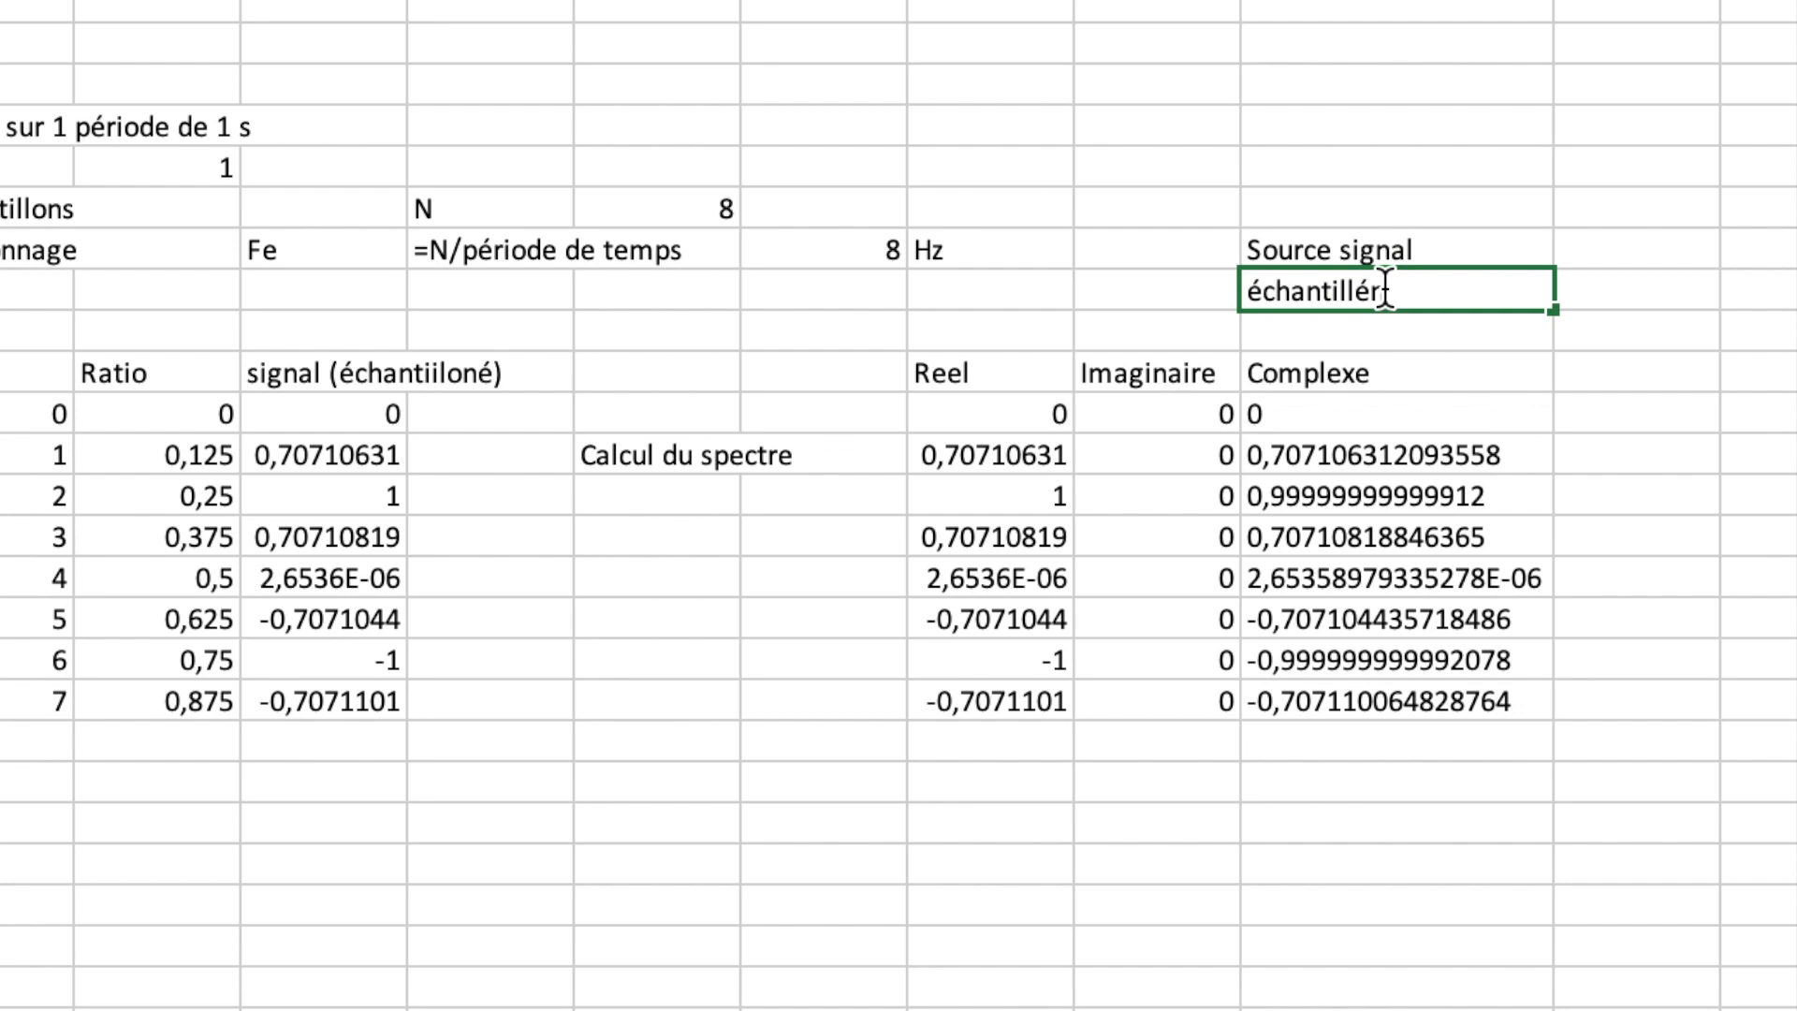
text(é)
key(Return)
text(complee)
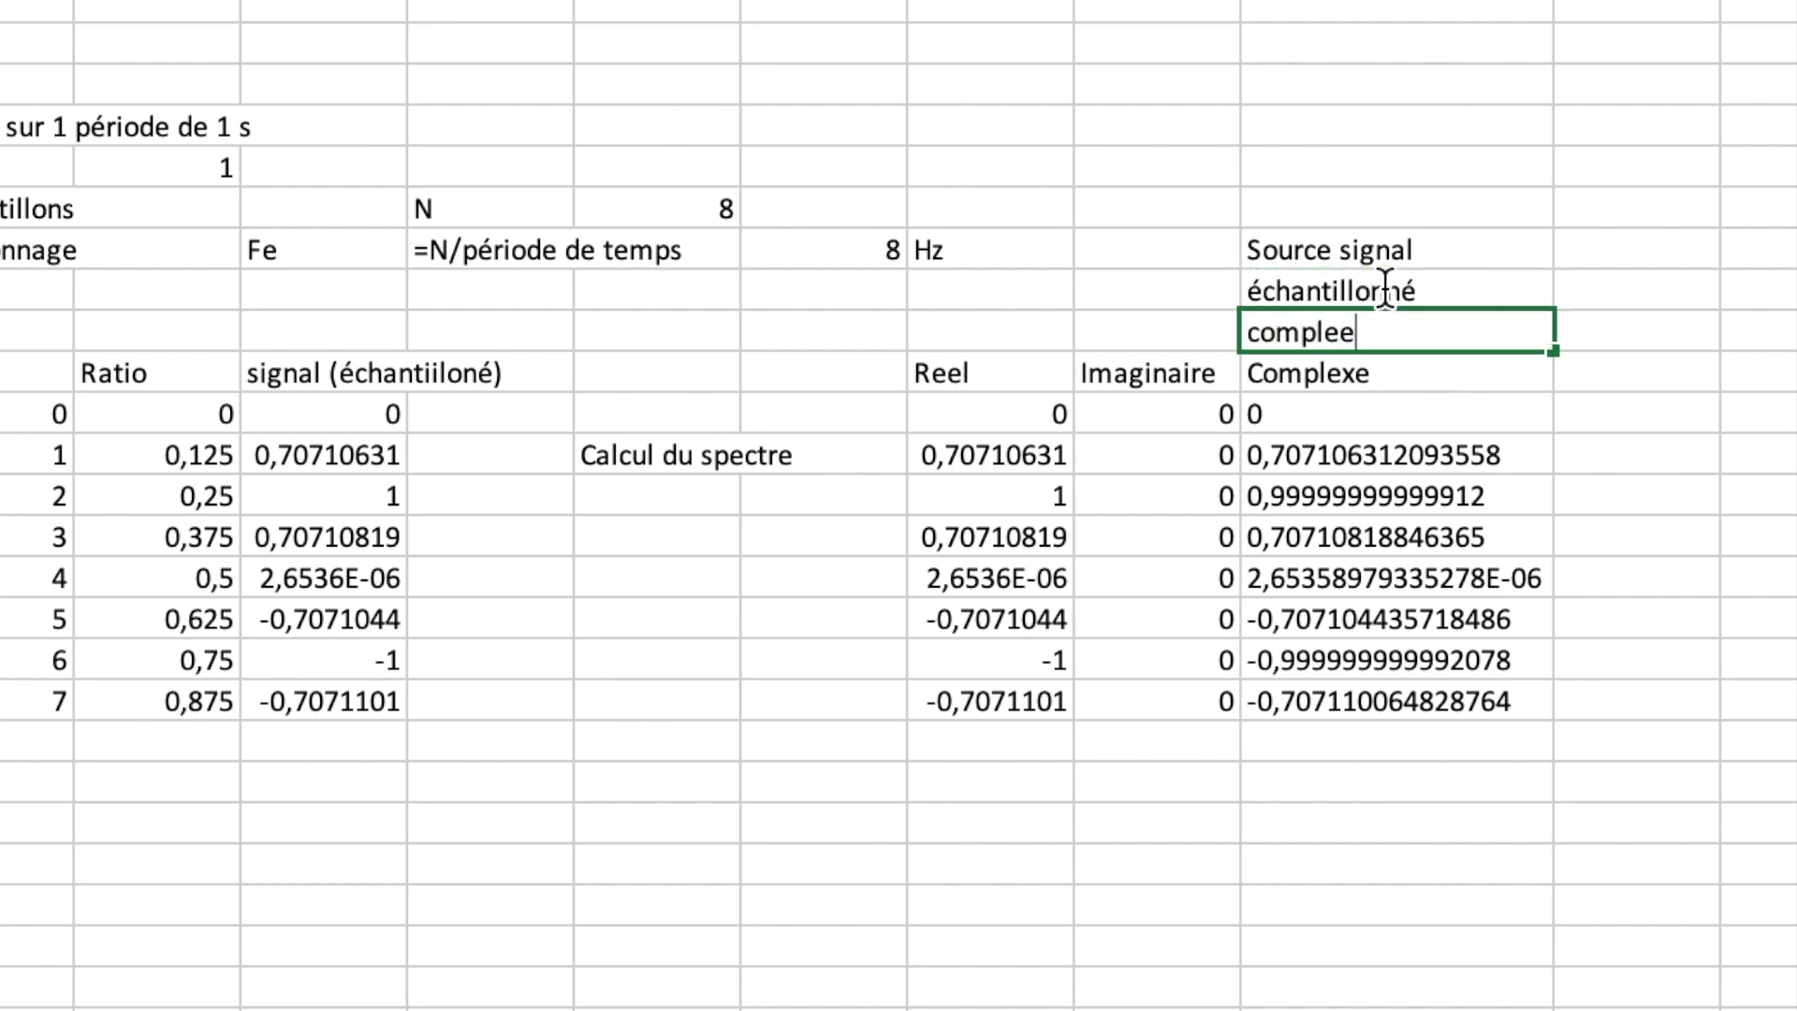
text(x)
key(Return)
drag(1398, 271, 1396, 683)
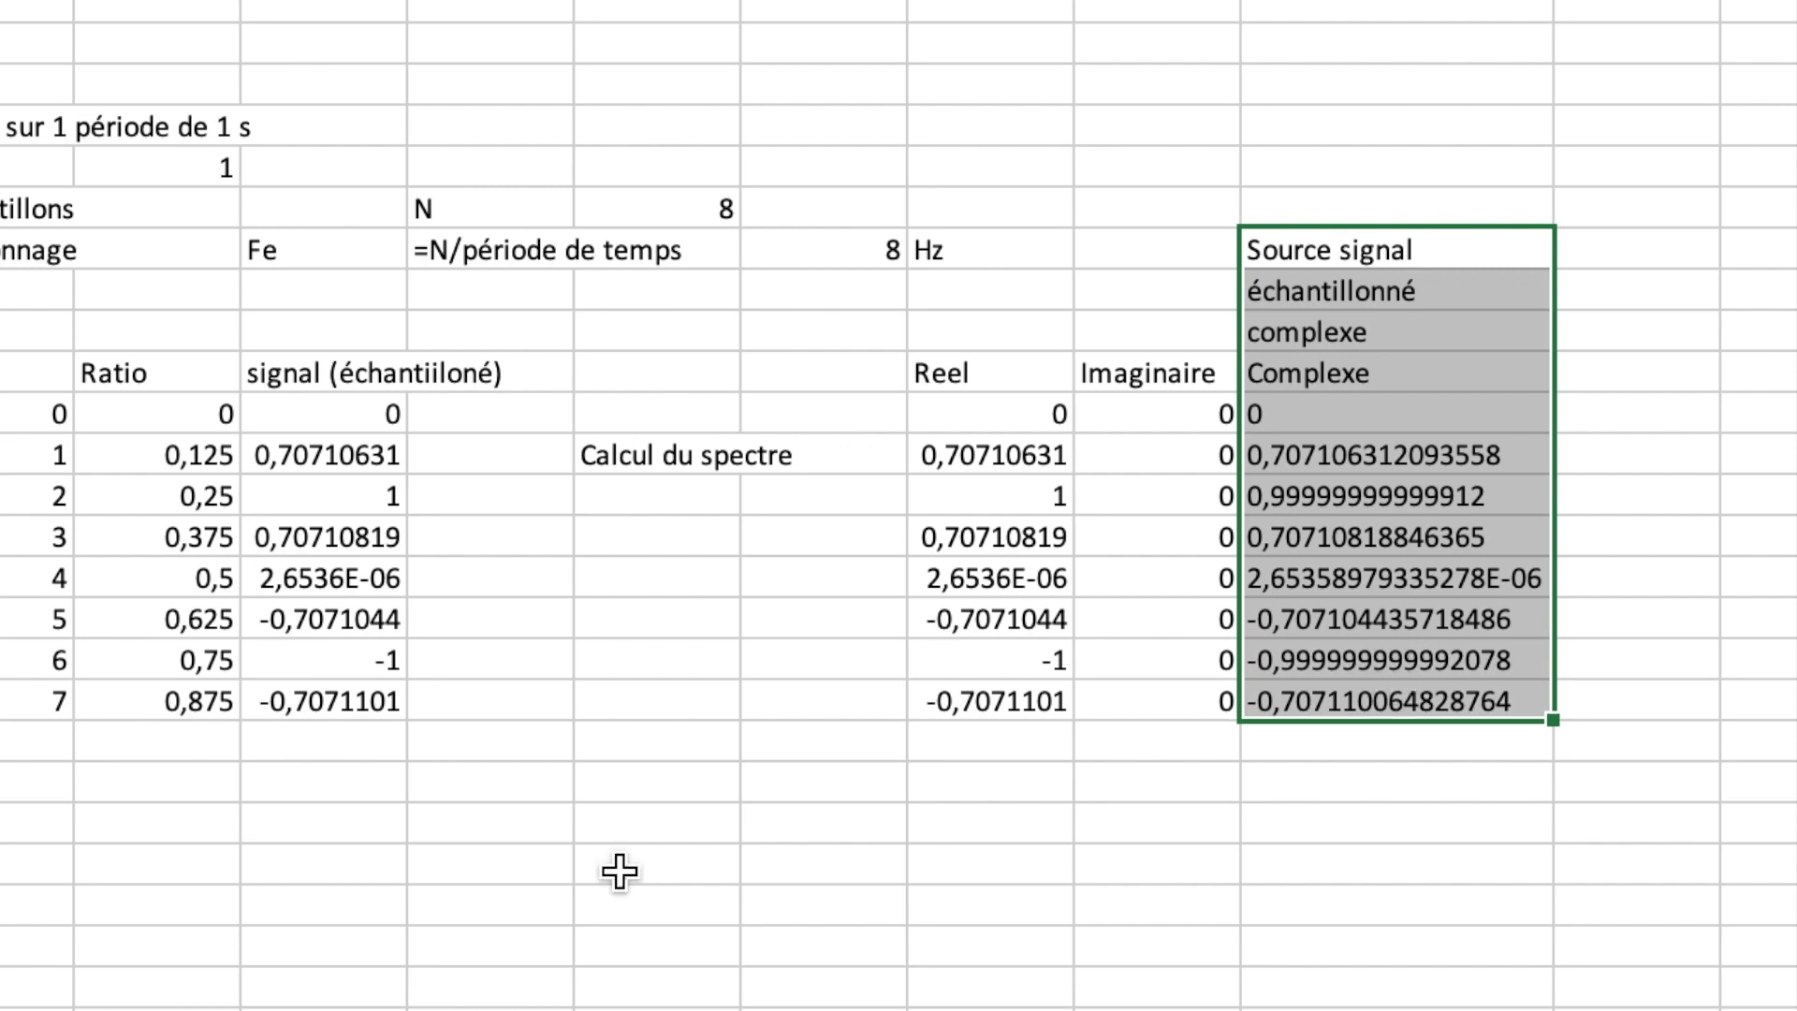
click(1232, 1010)
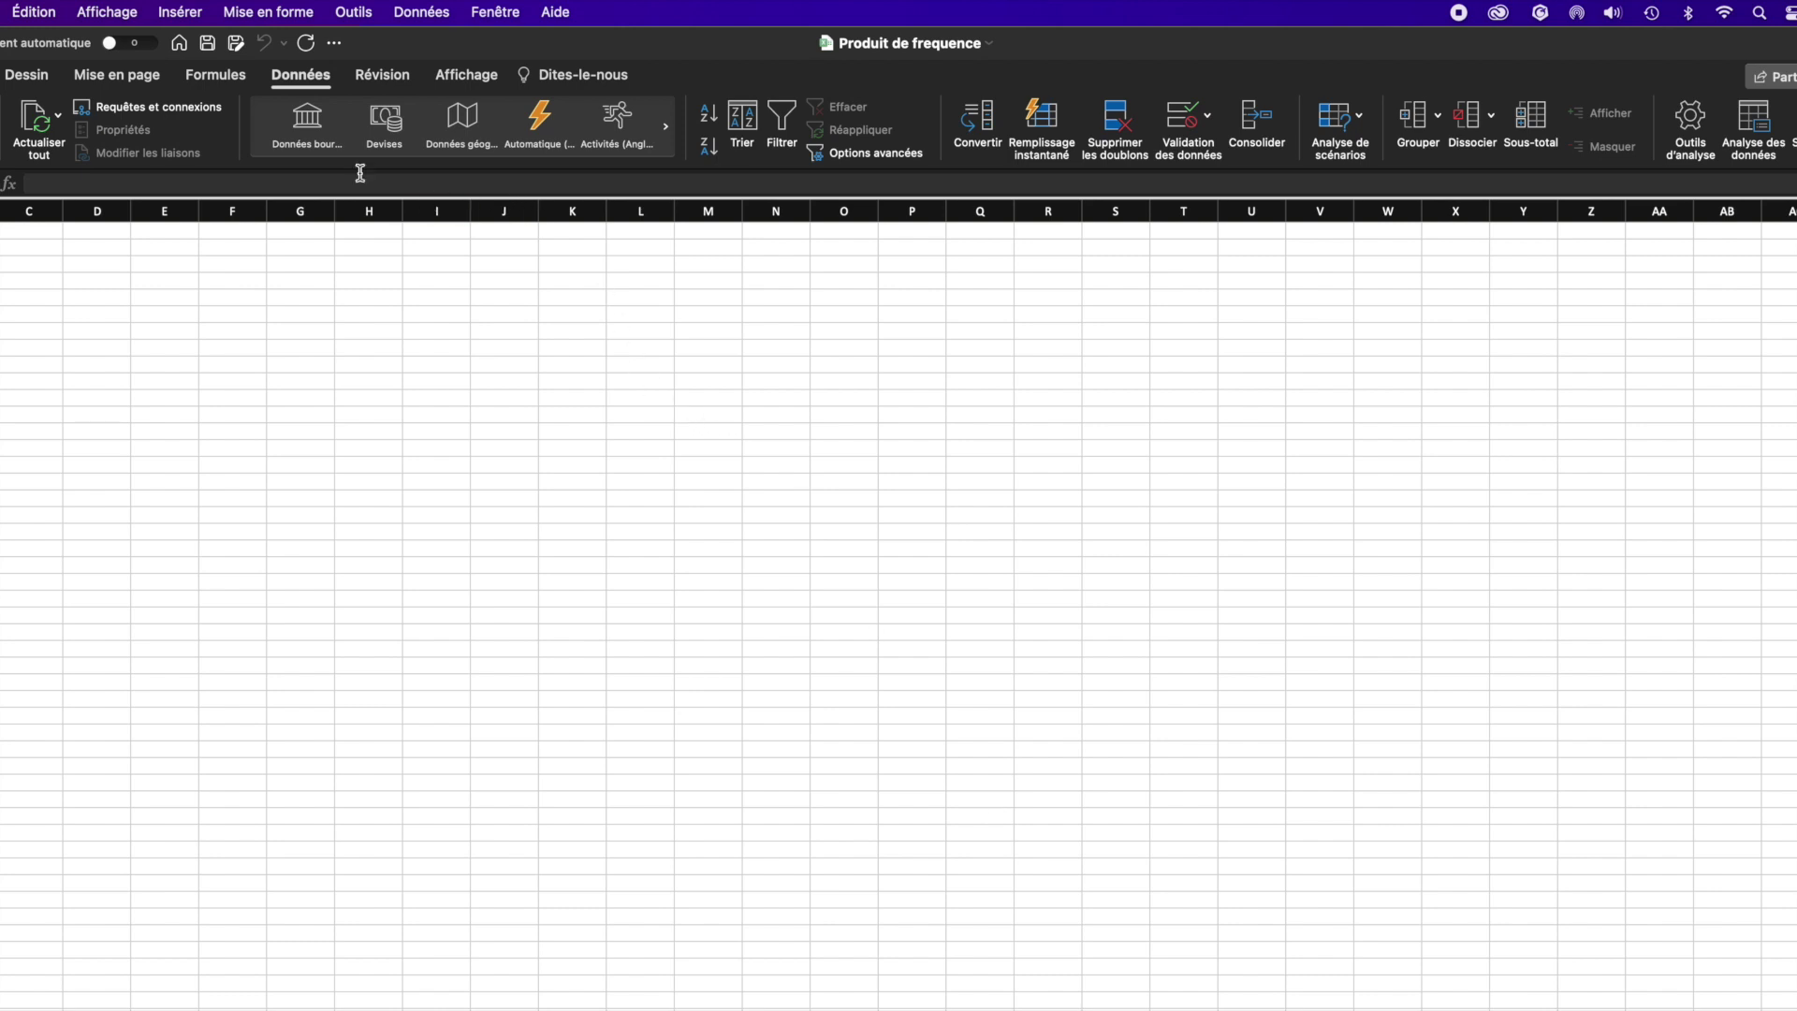
Step: Confirm Solver Add-In and Utilitaire d'analyse are checked, then open Analyse des données
click(357, 13)
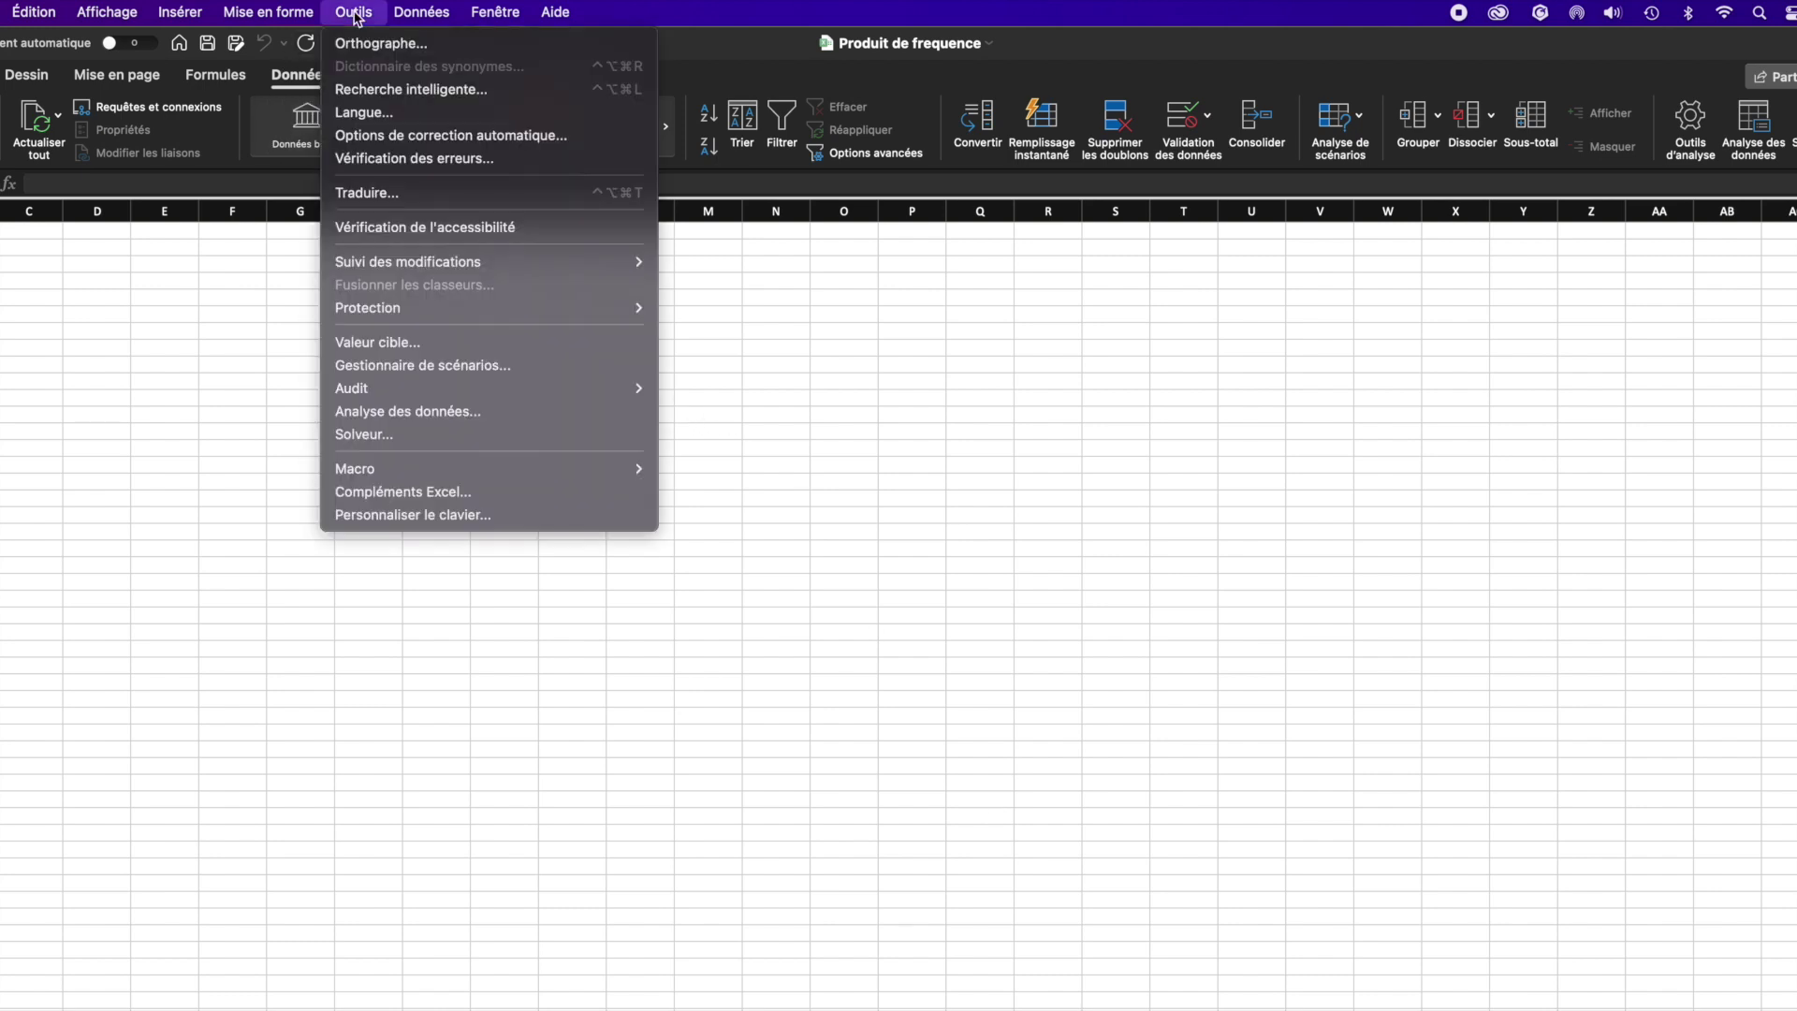
click(466, 493)
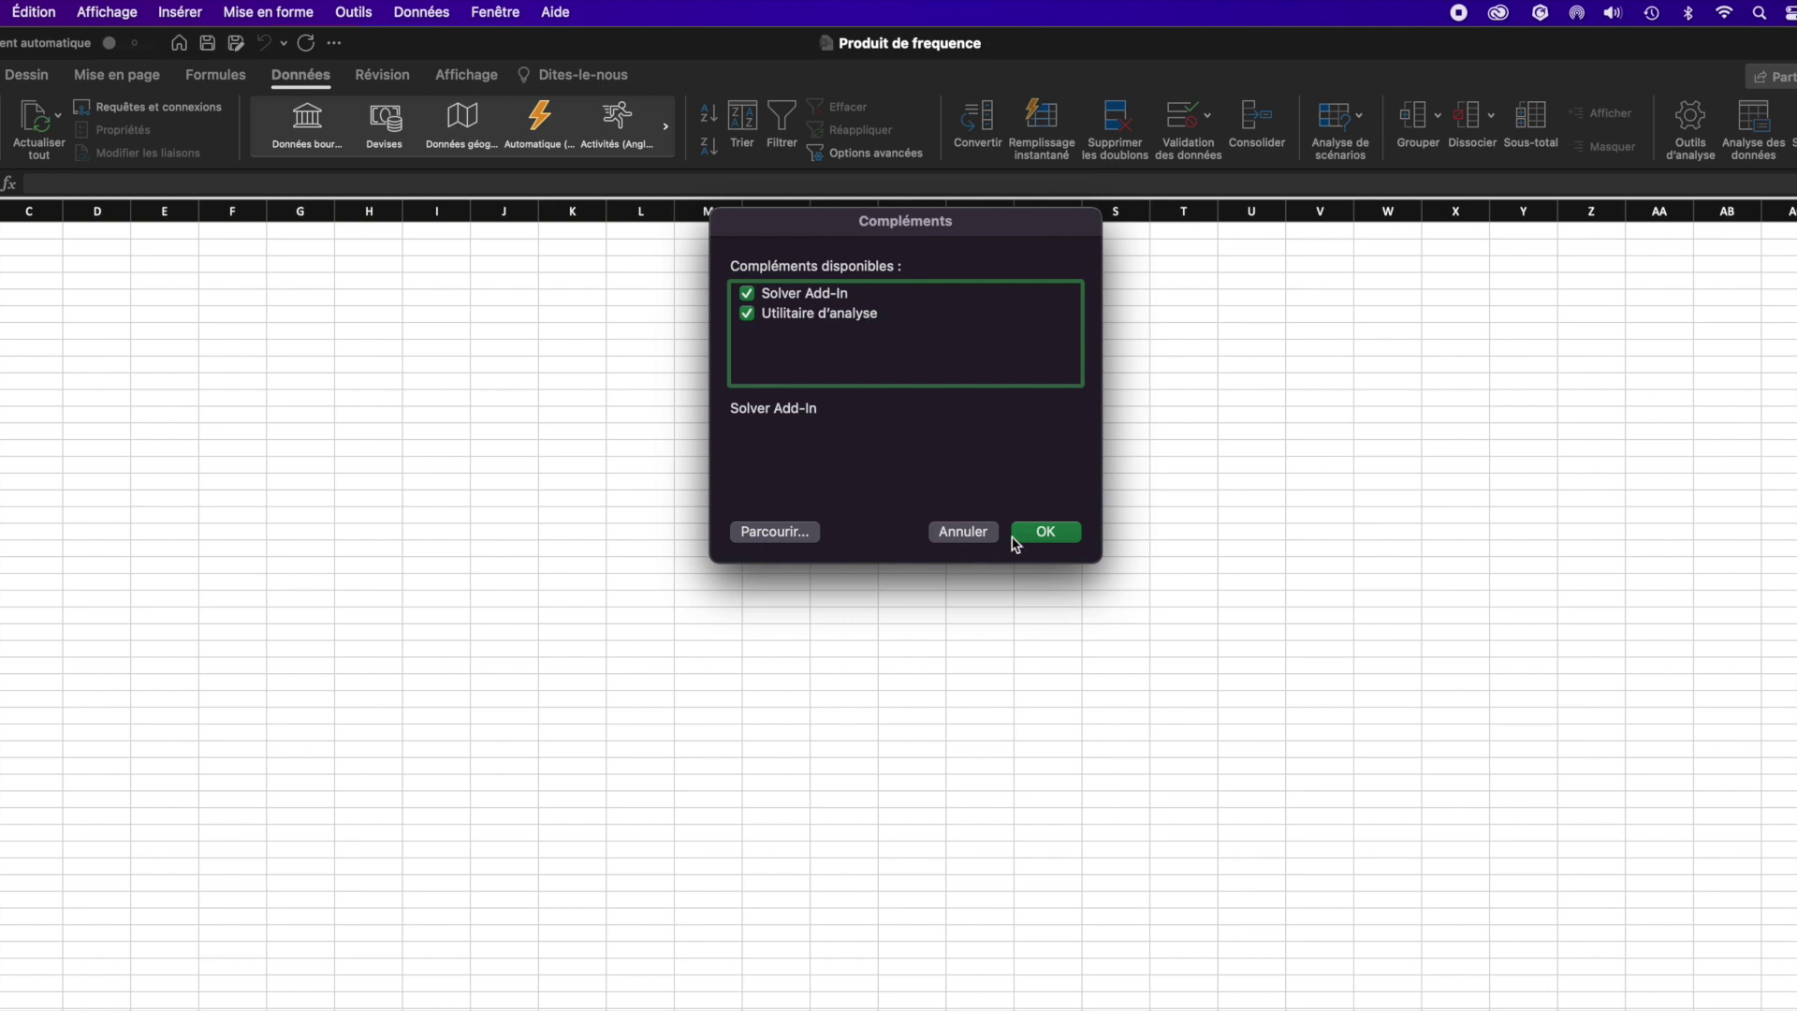
click(1048, 537)
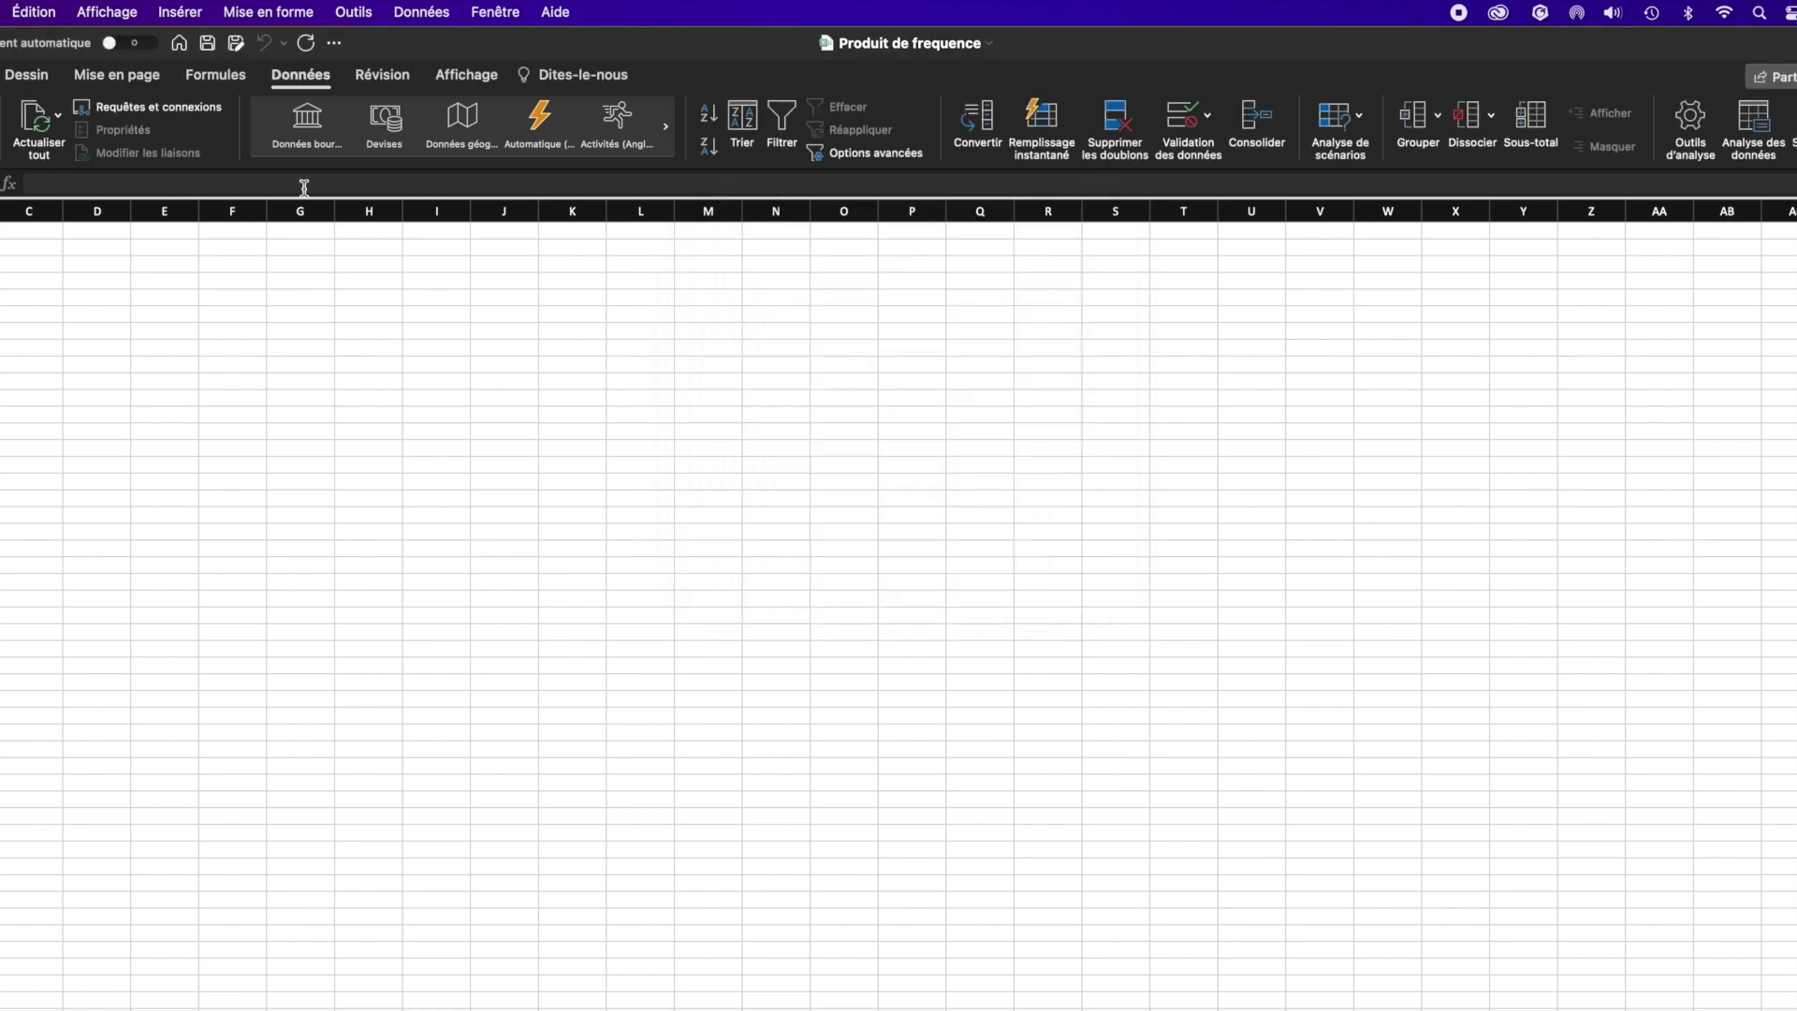
click(227, 81)
click(278, 82)
click(1688, 132)
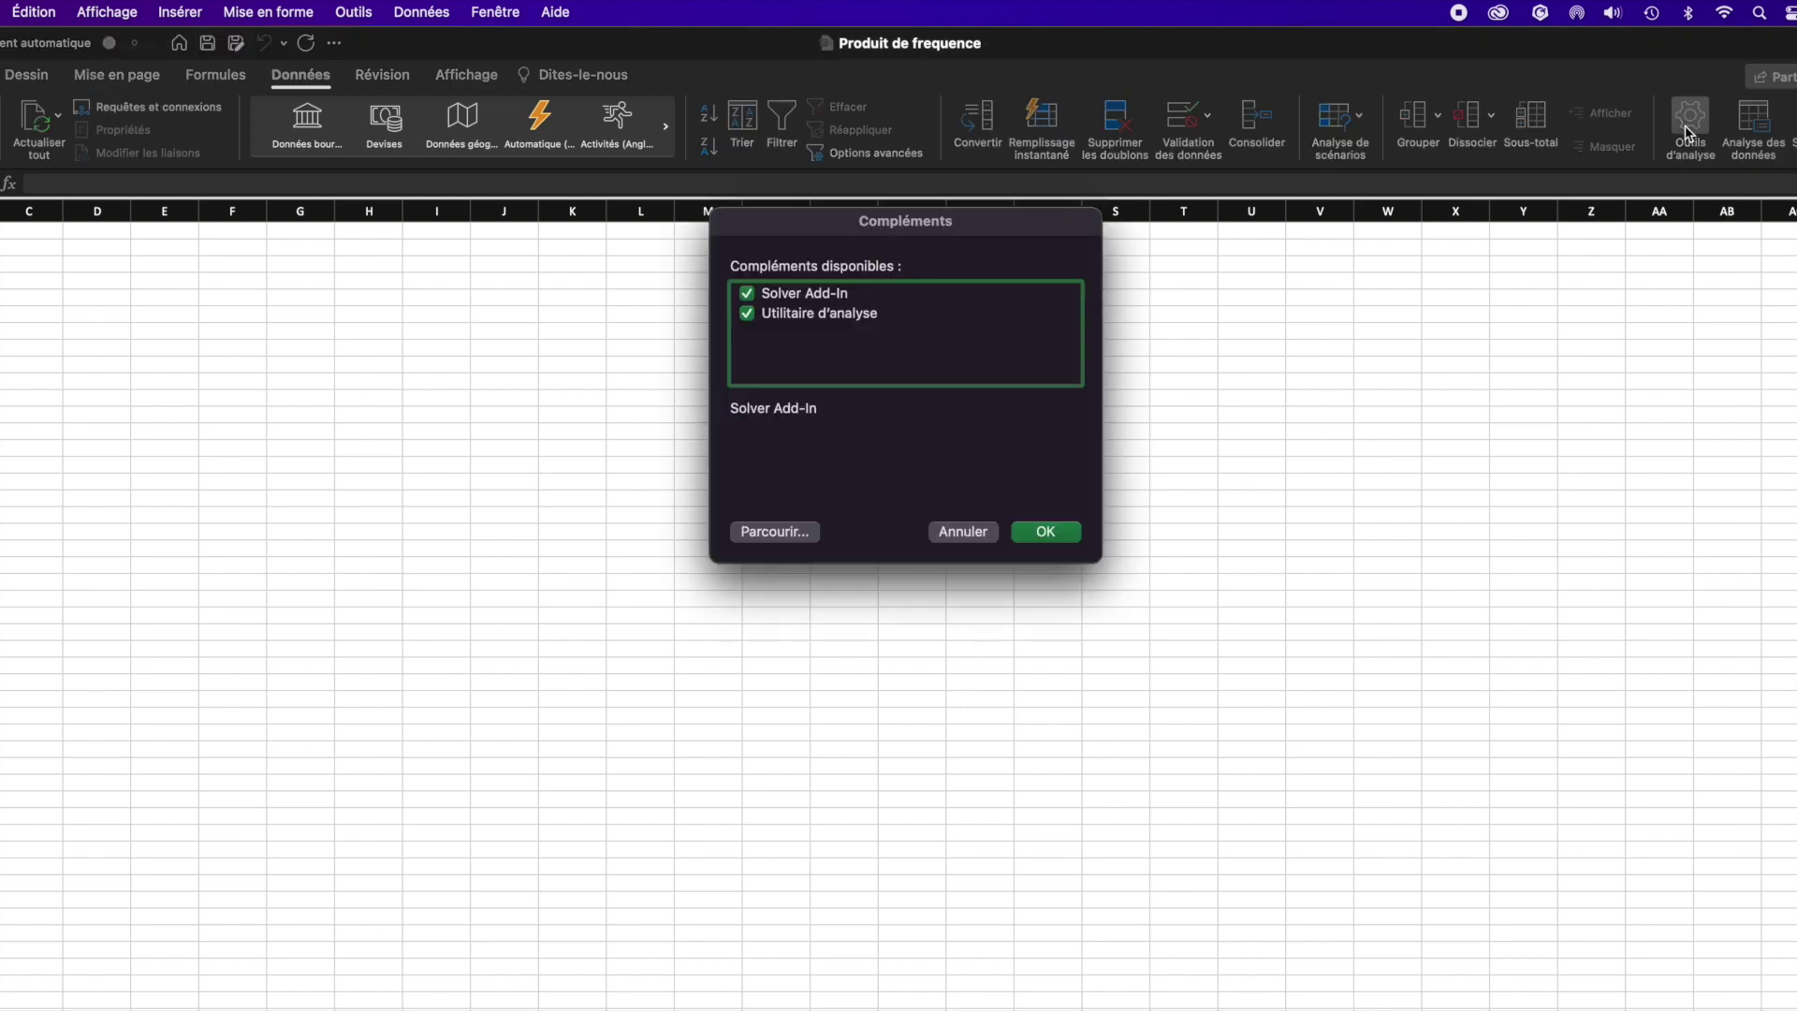
click(981, 535)
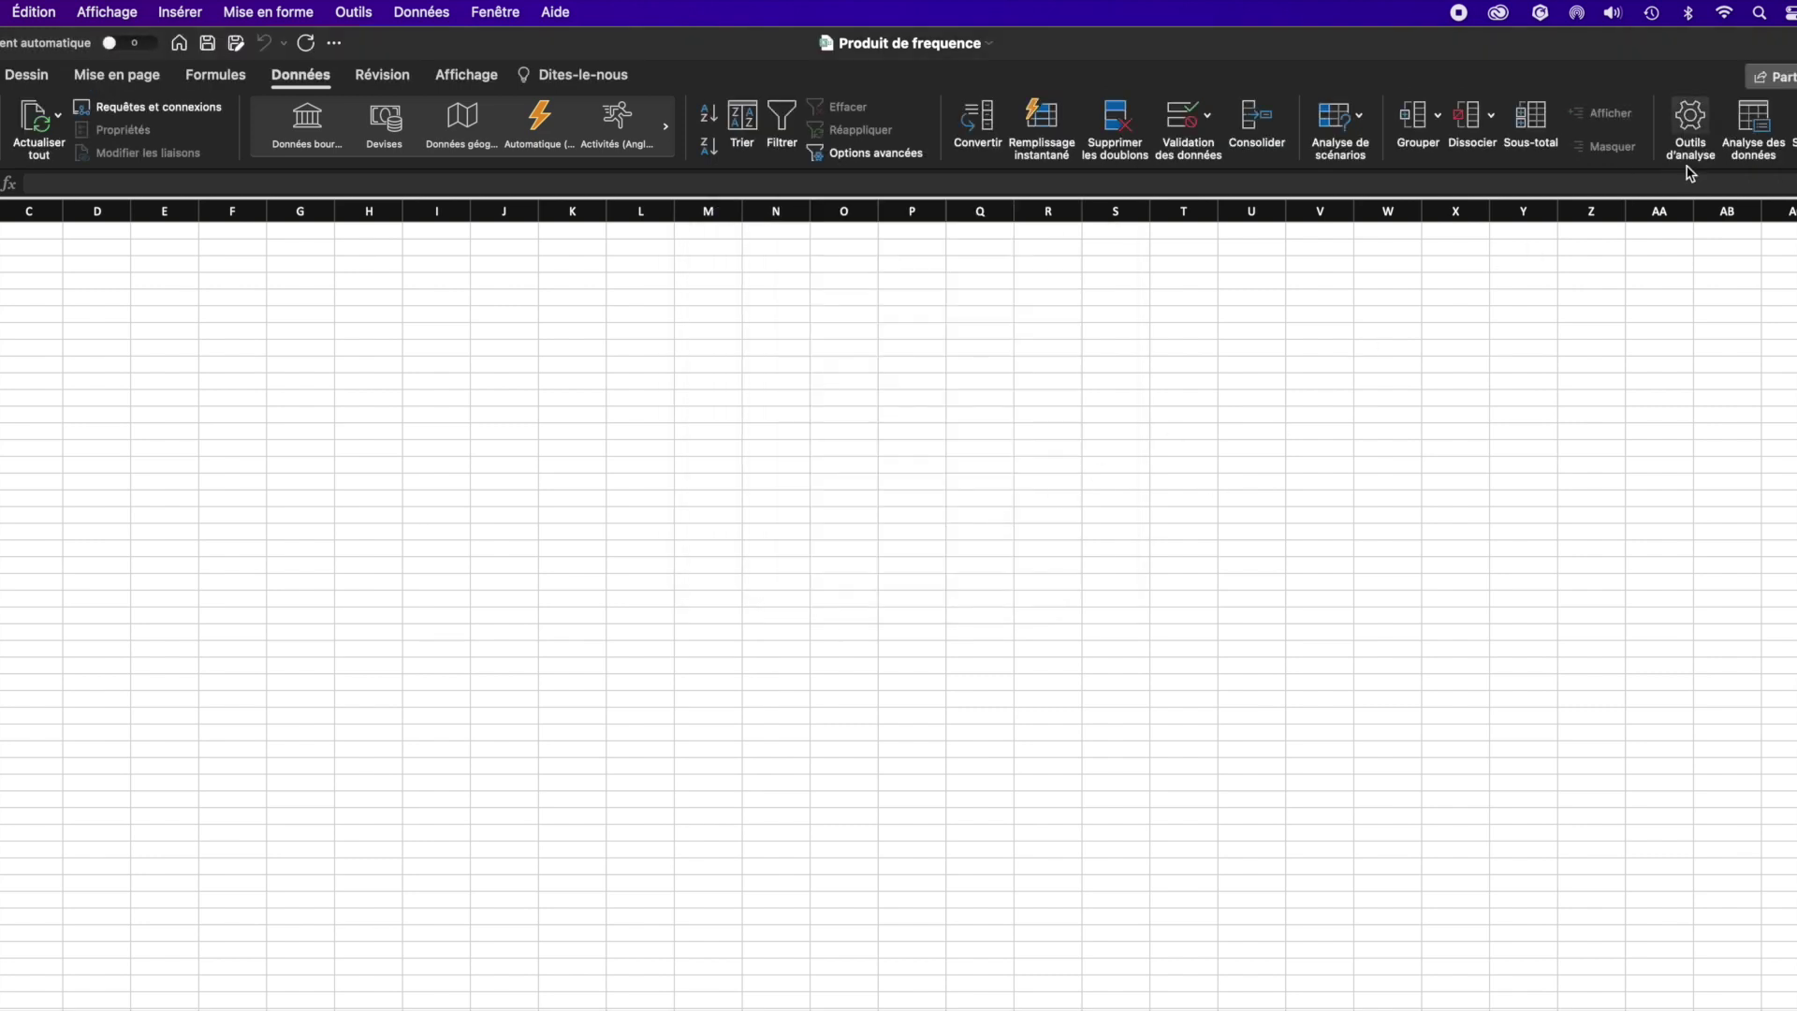
click(1743, 129)
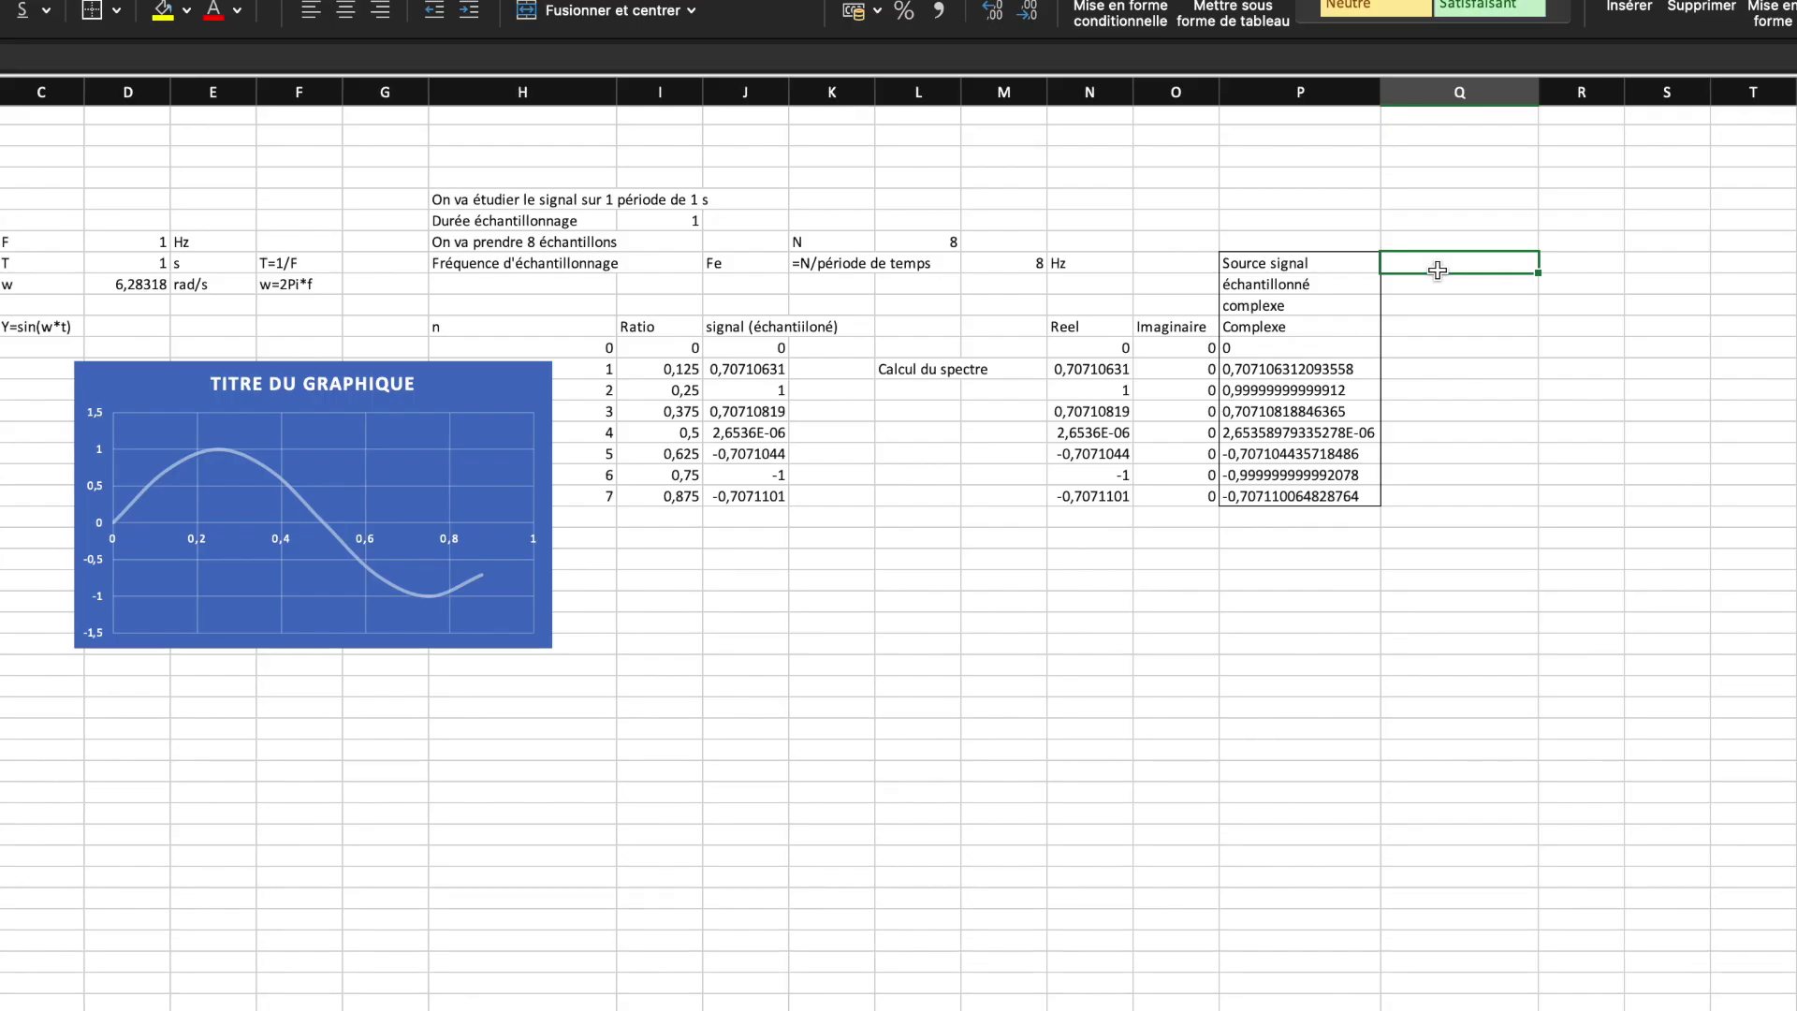
Step: Head the empty column FFT and pick Transformation de Fourier Rapide (FFT) in Analyse des données
text(FFT)
key(Return)
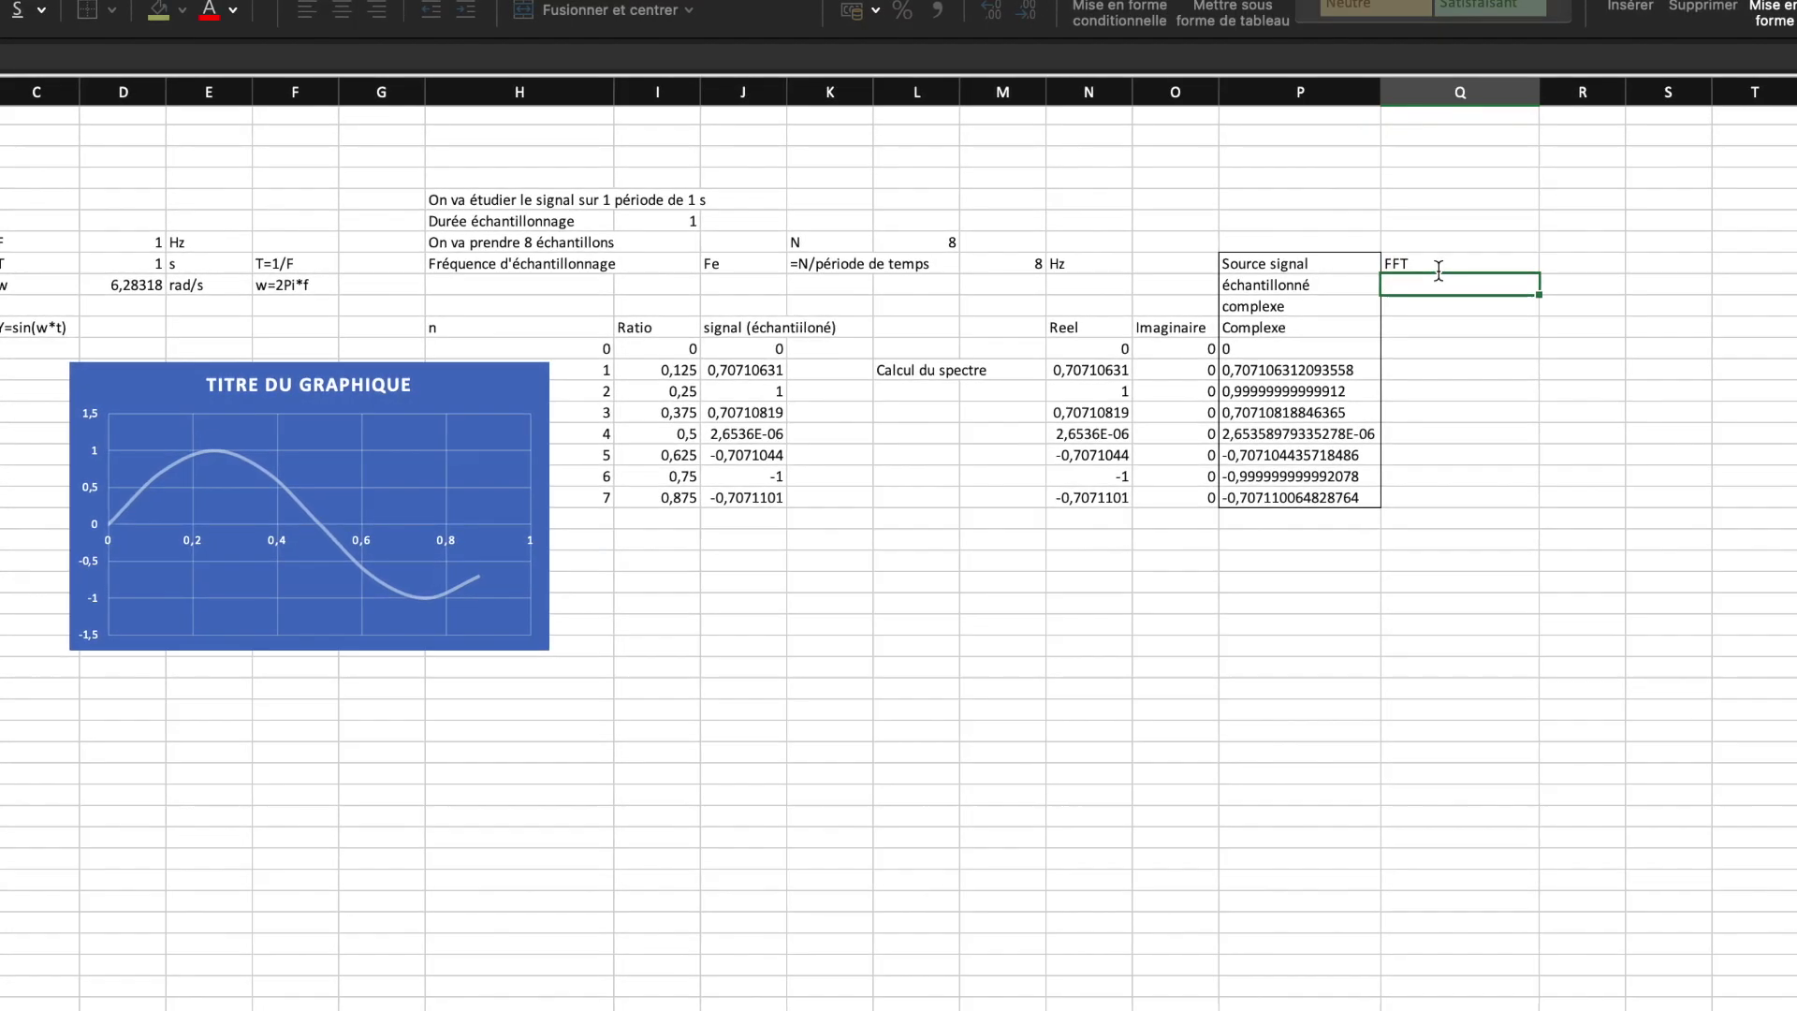
click(1441, 354)
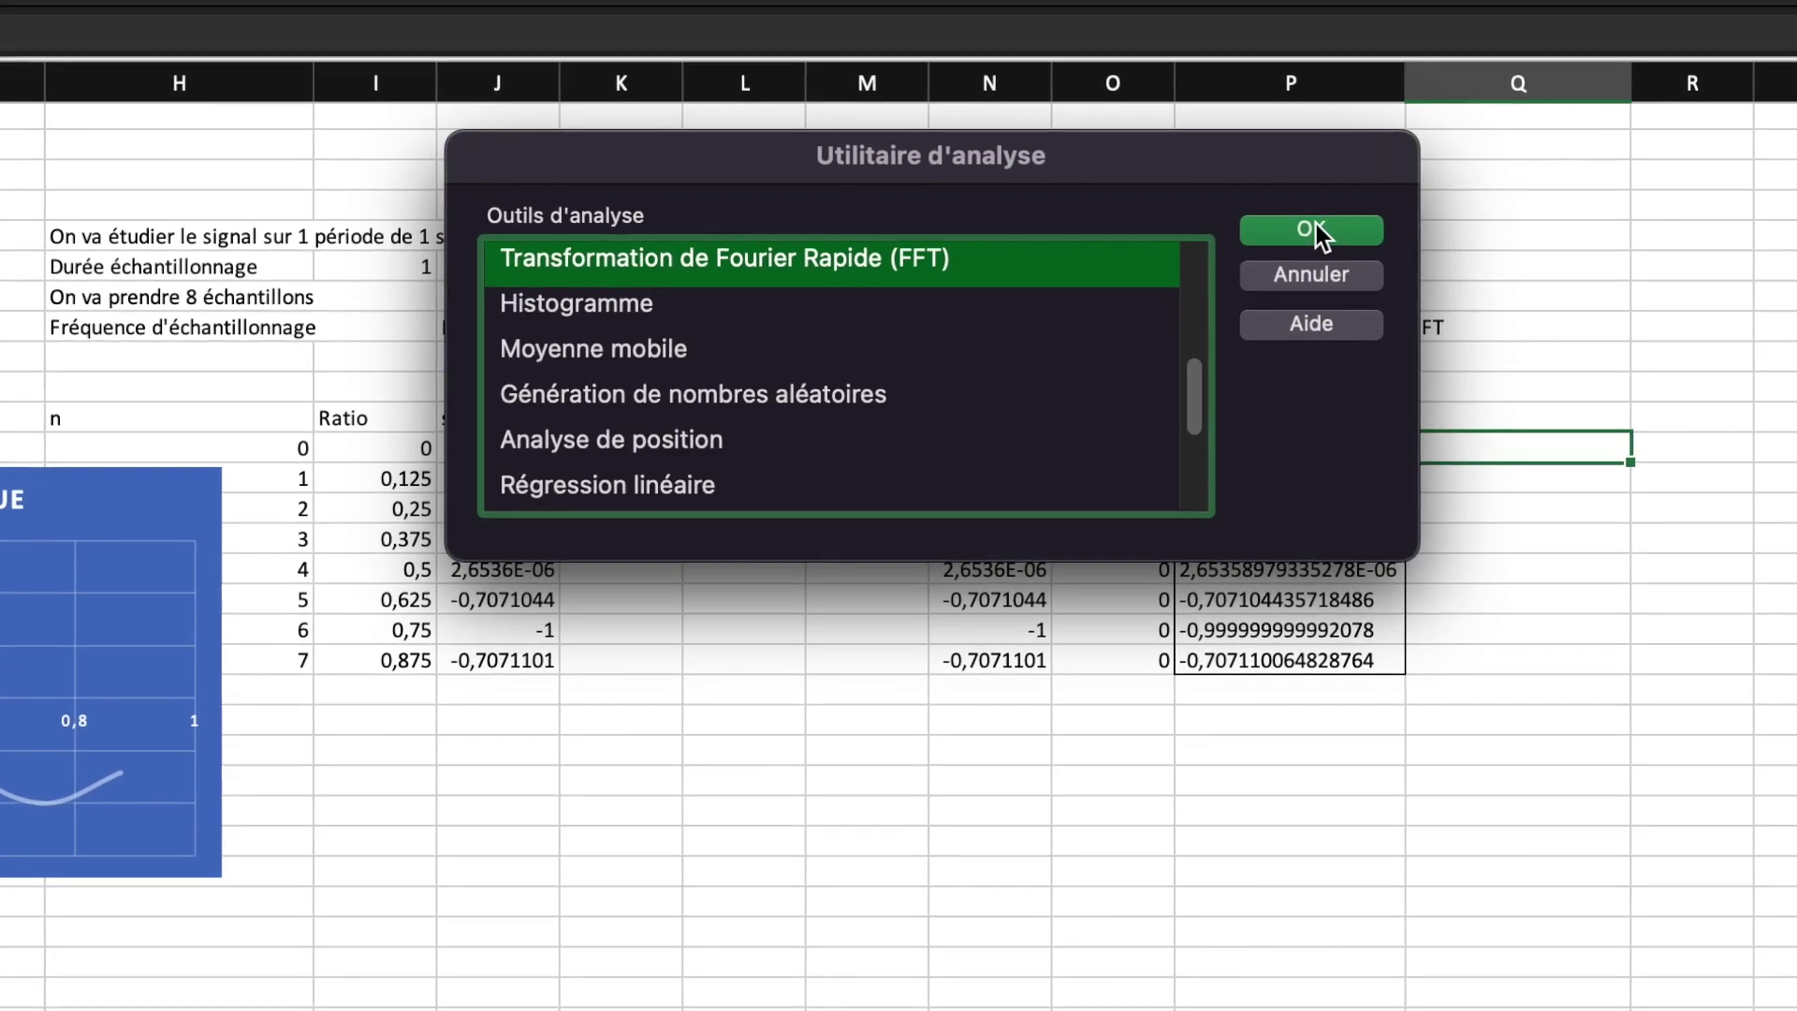
click(1316, 223)
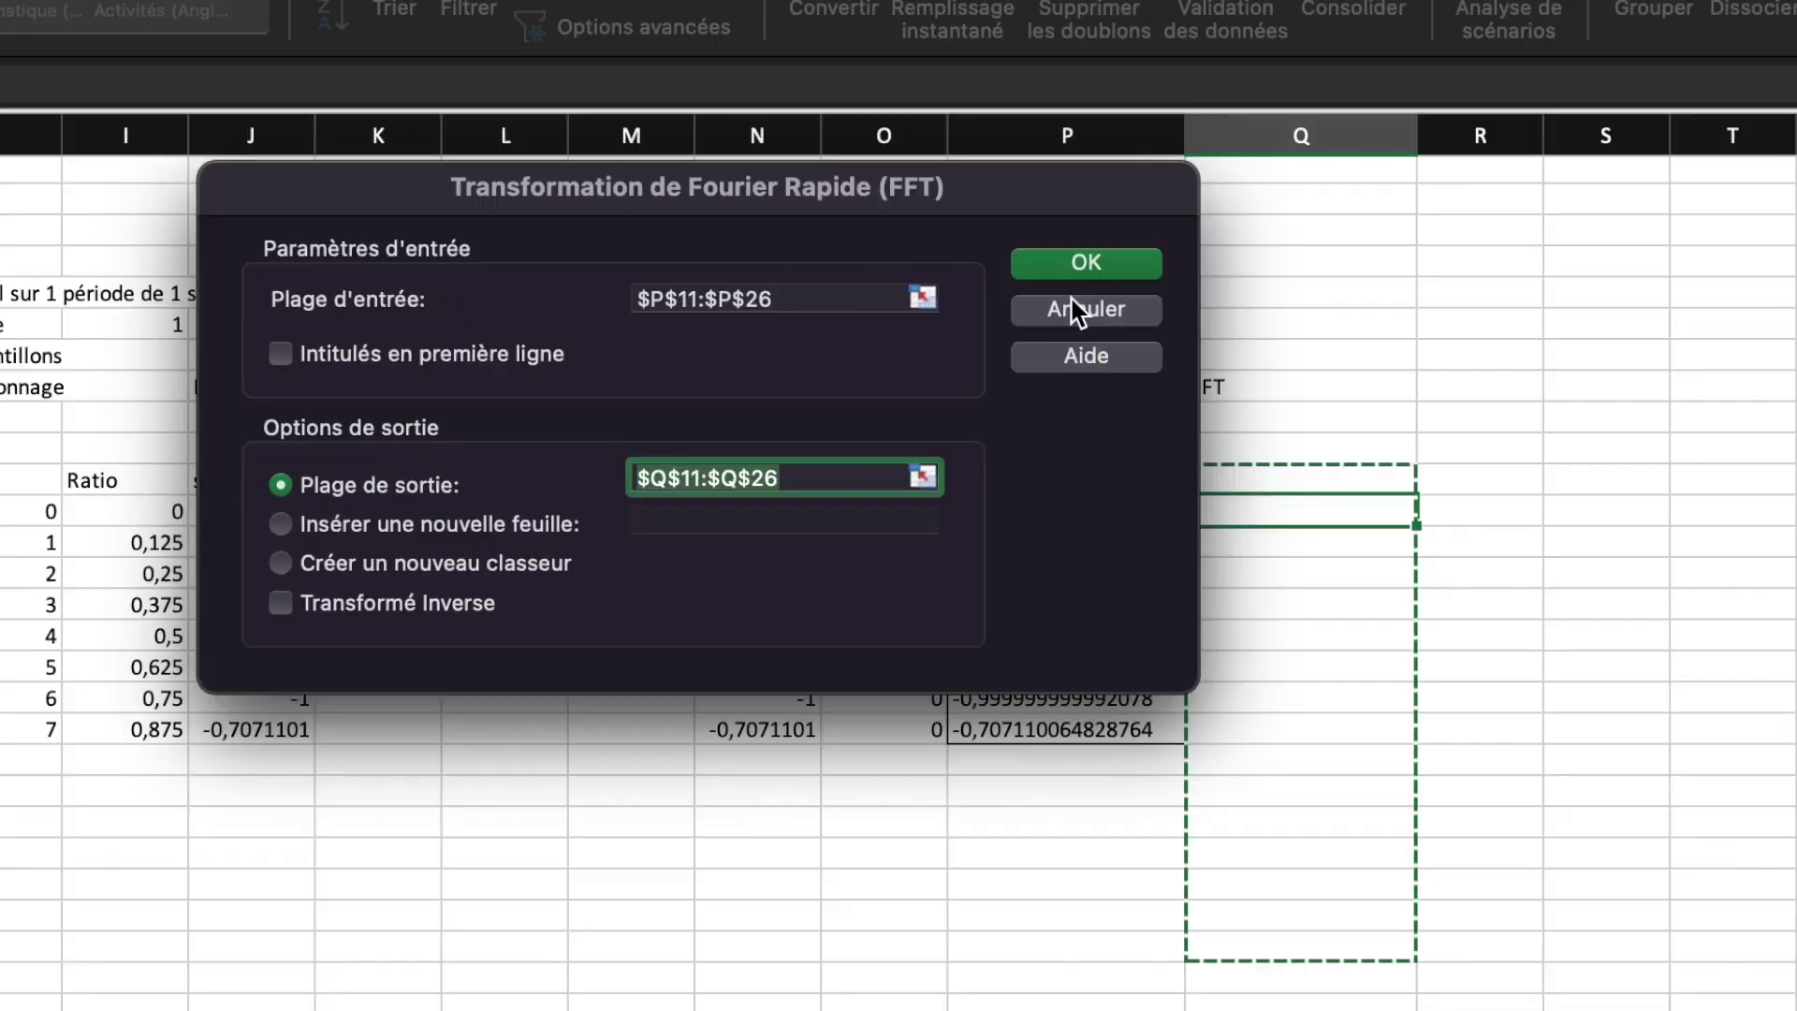
Step: Run the FFT with input range $P$12:$P$19 and output range $Q$12:$Q$19
click(921, 295)
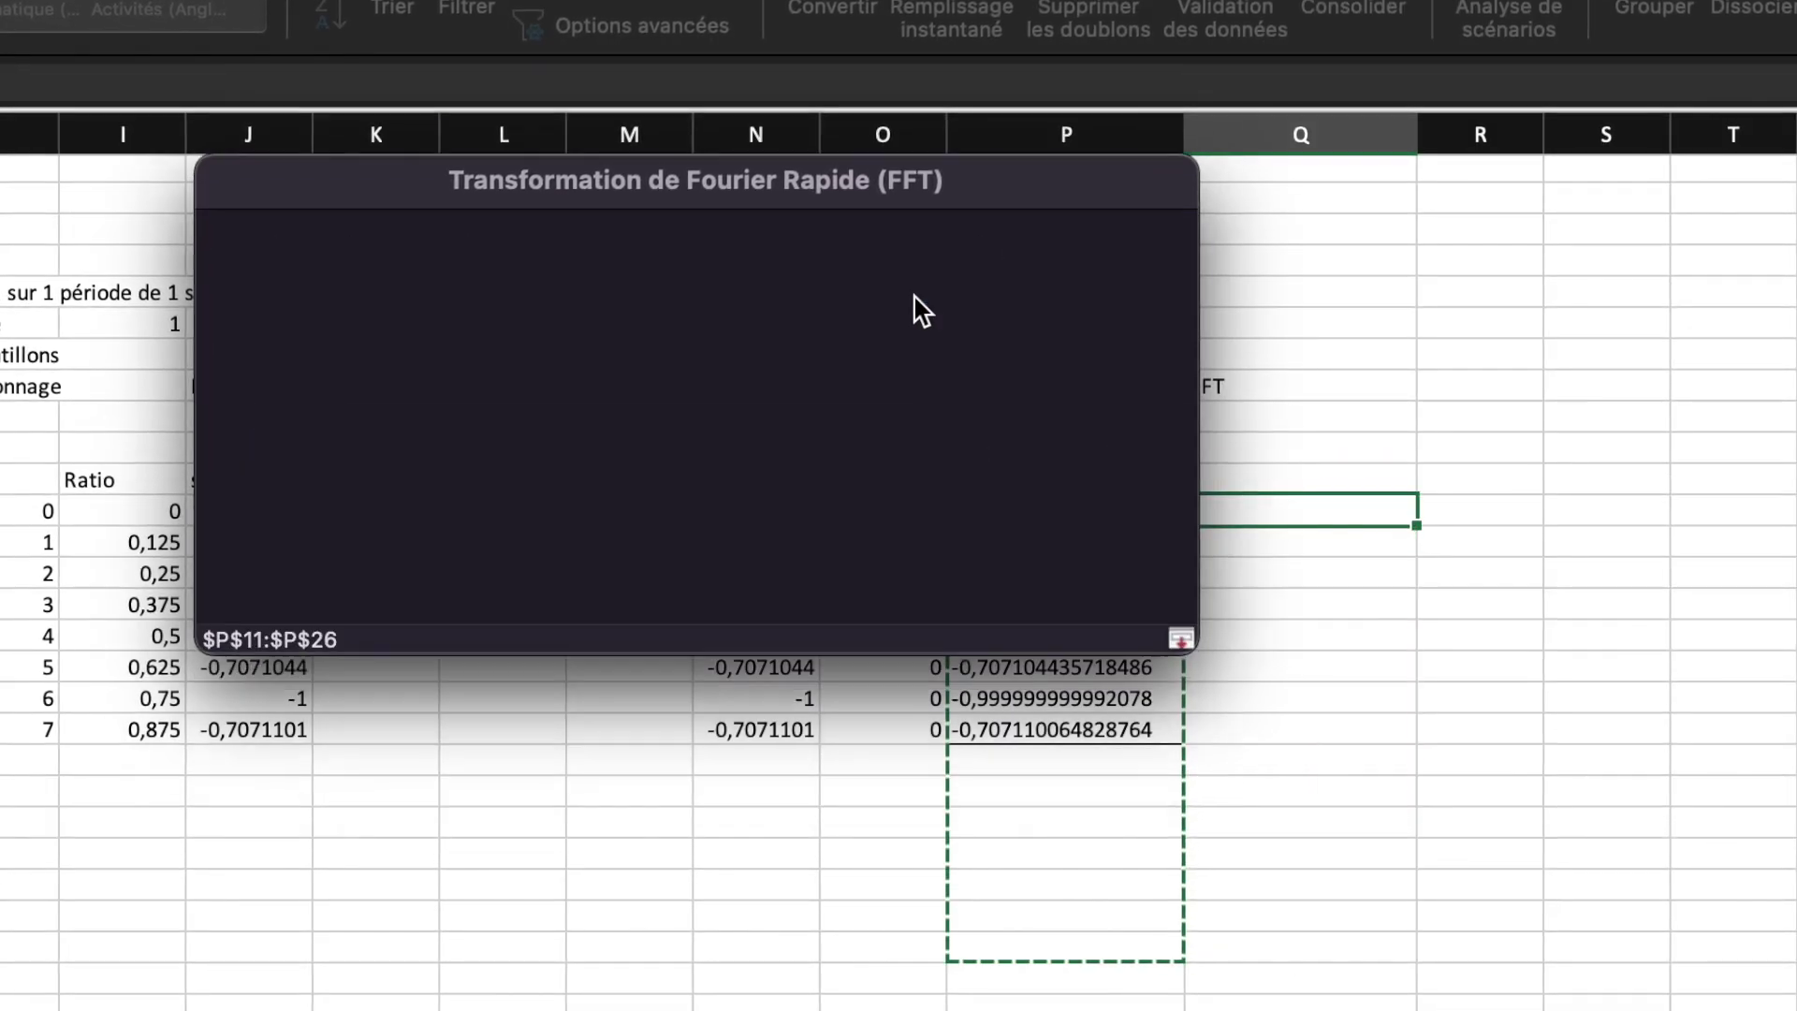
click(1014, 448)
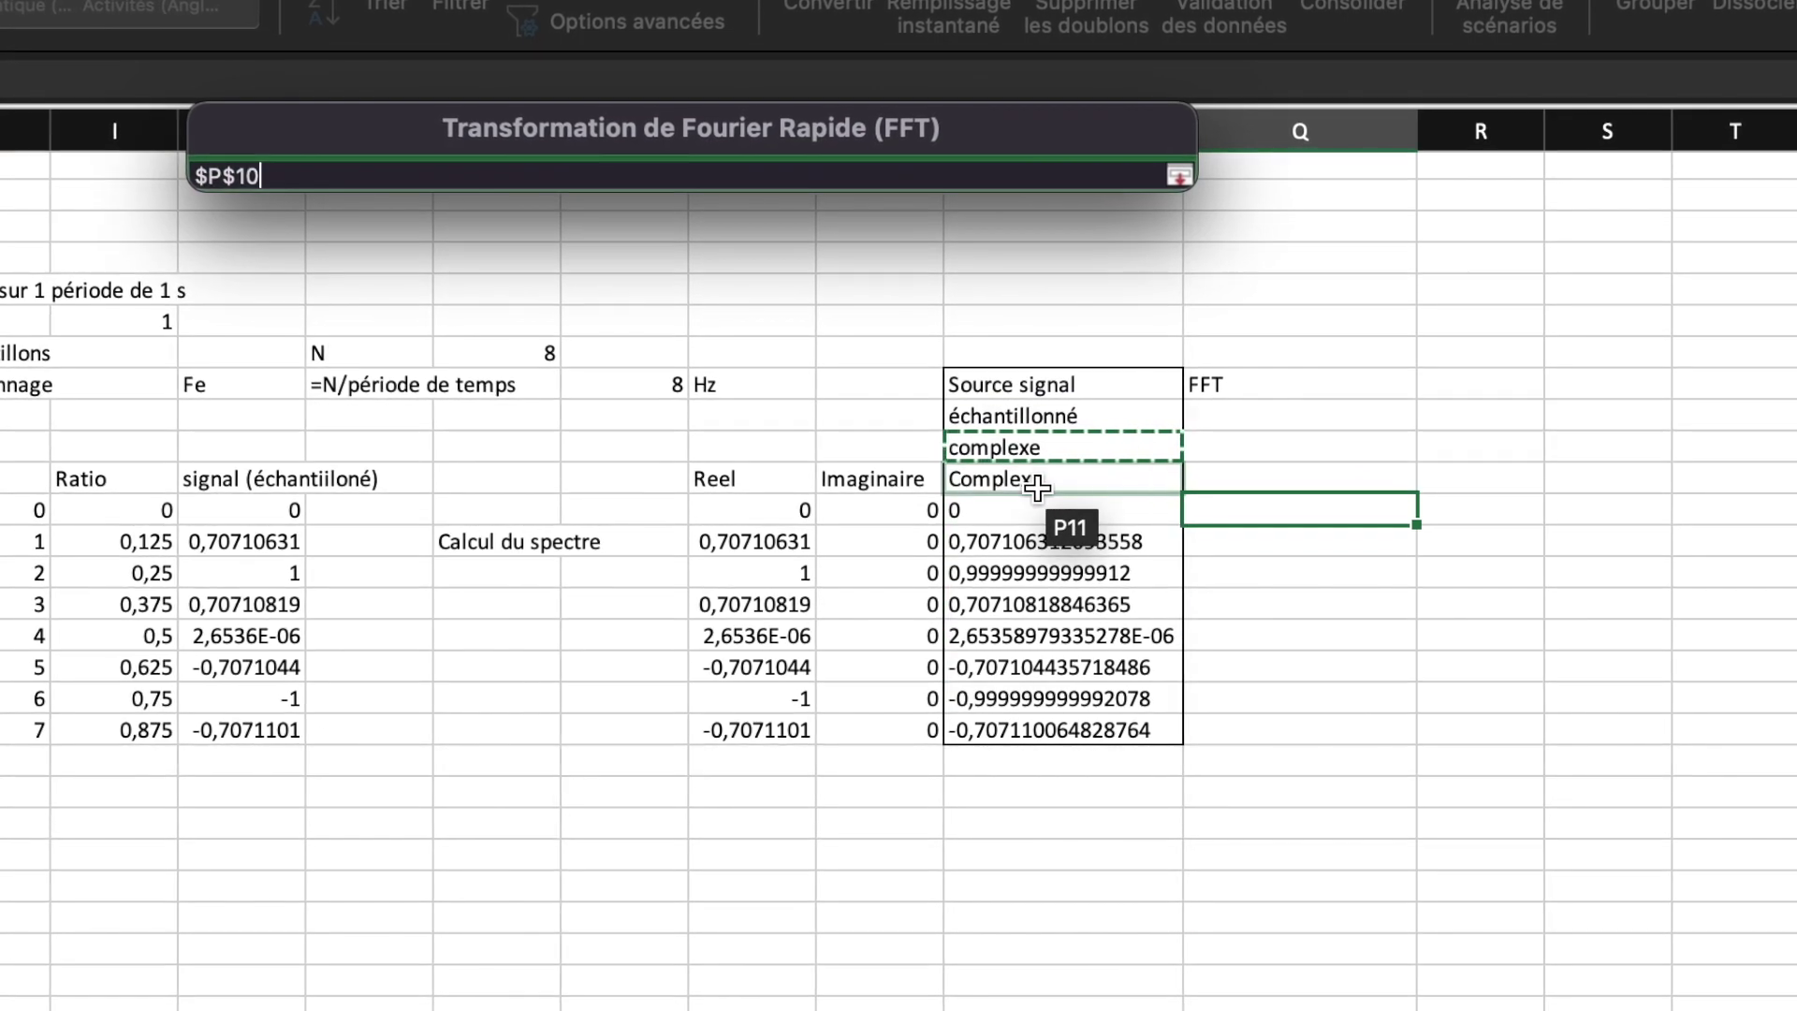
drag(1030, 506, 1034, 722)
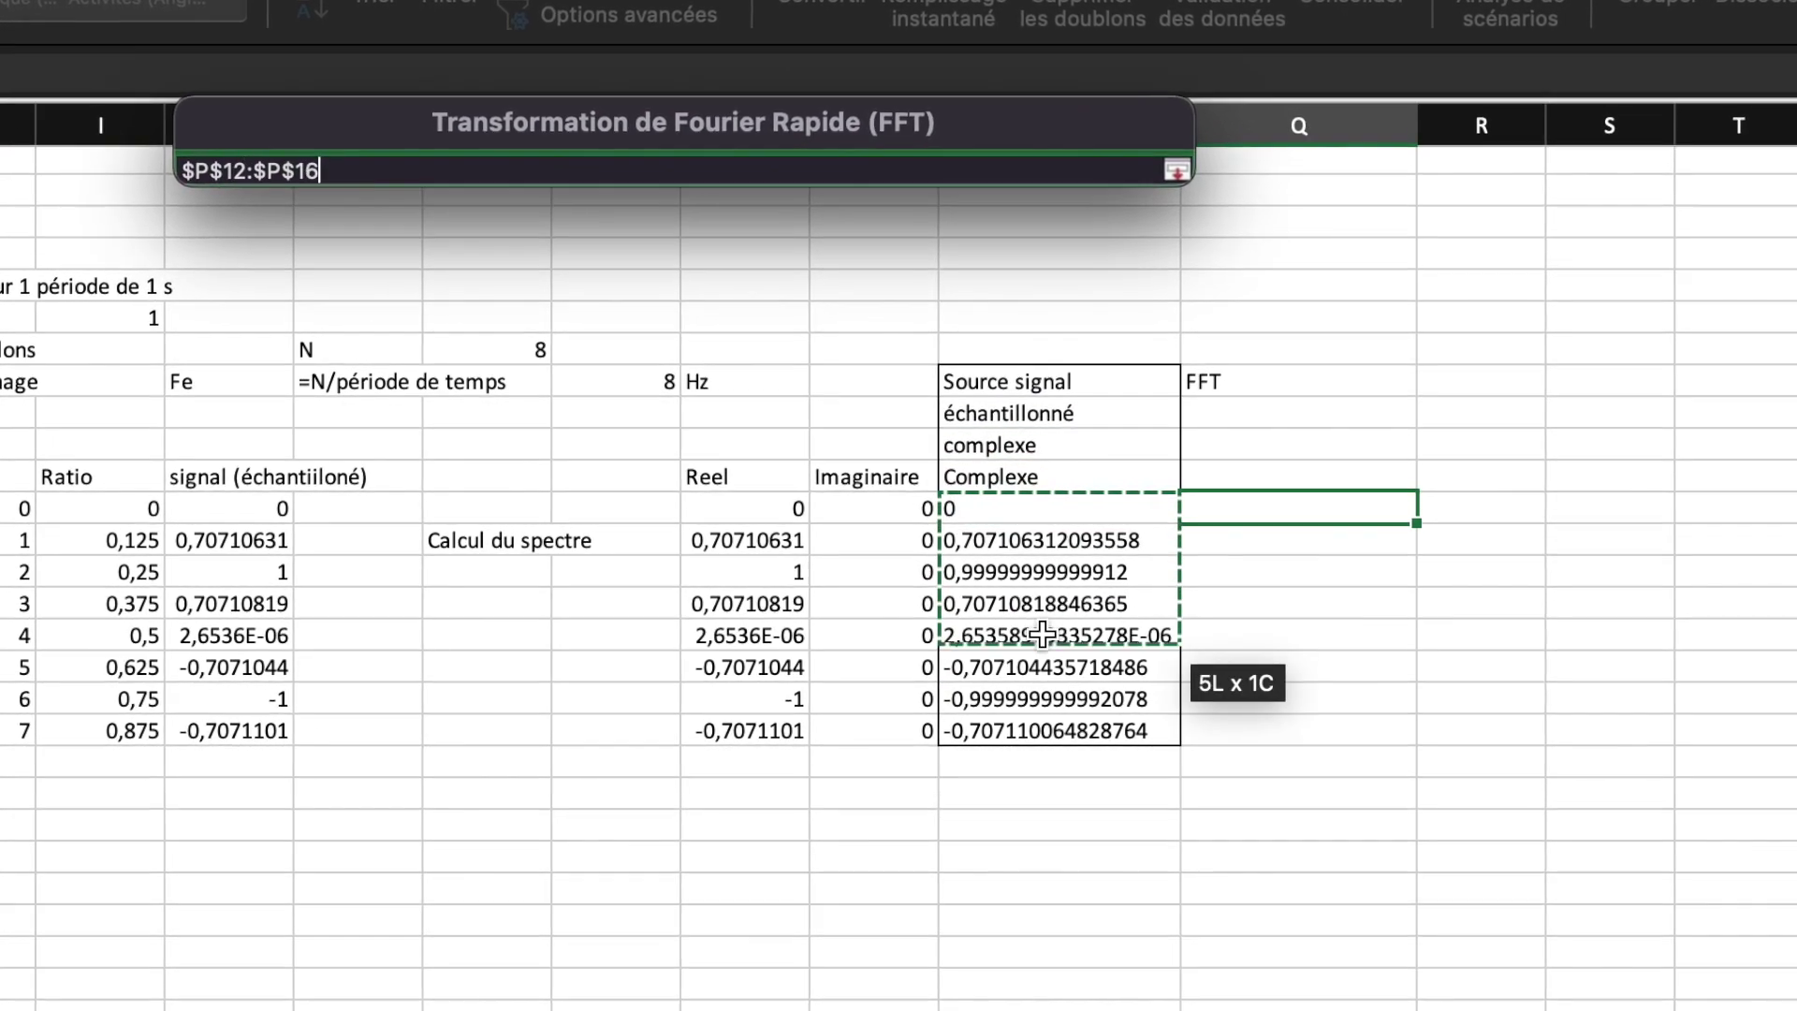
key(Return)
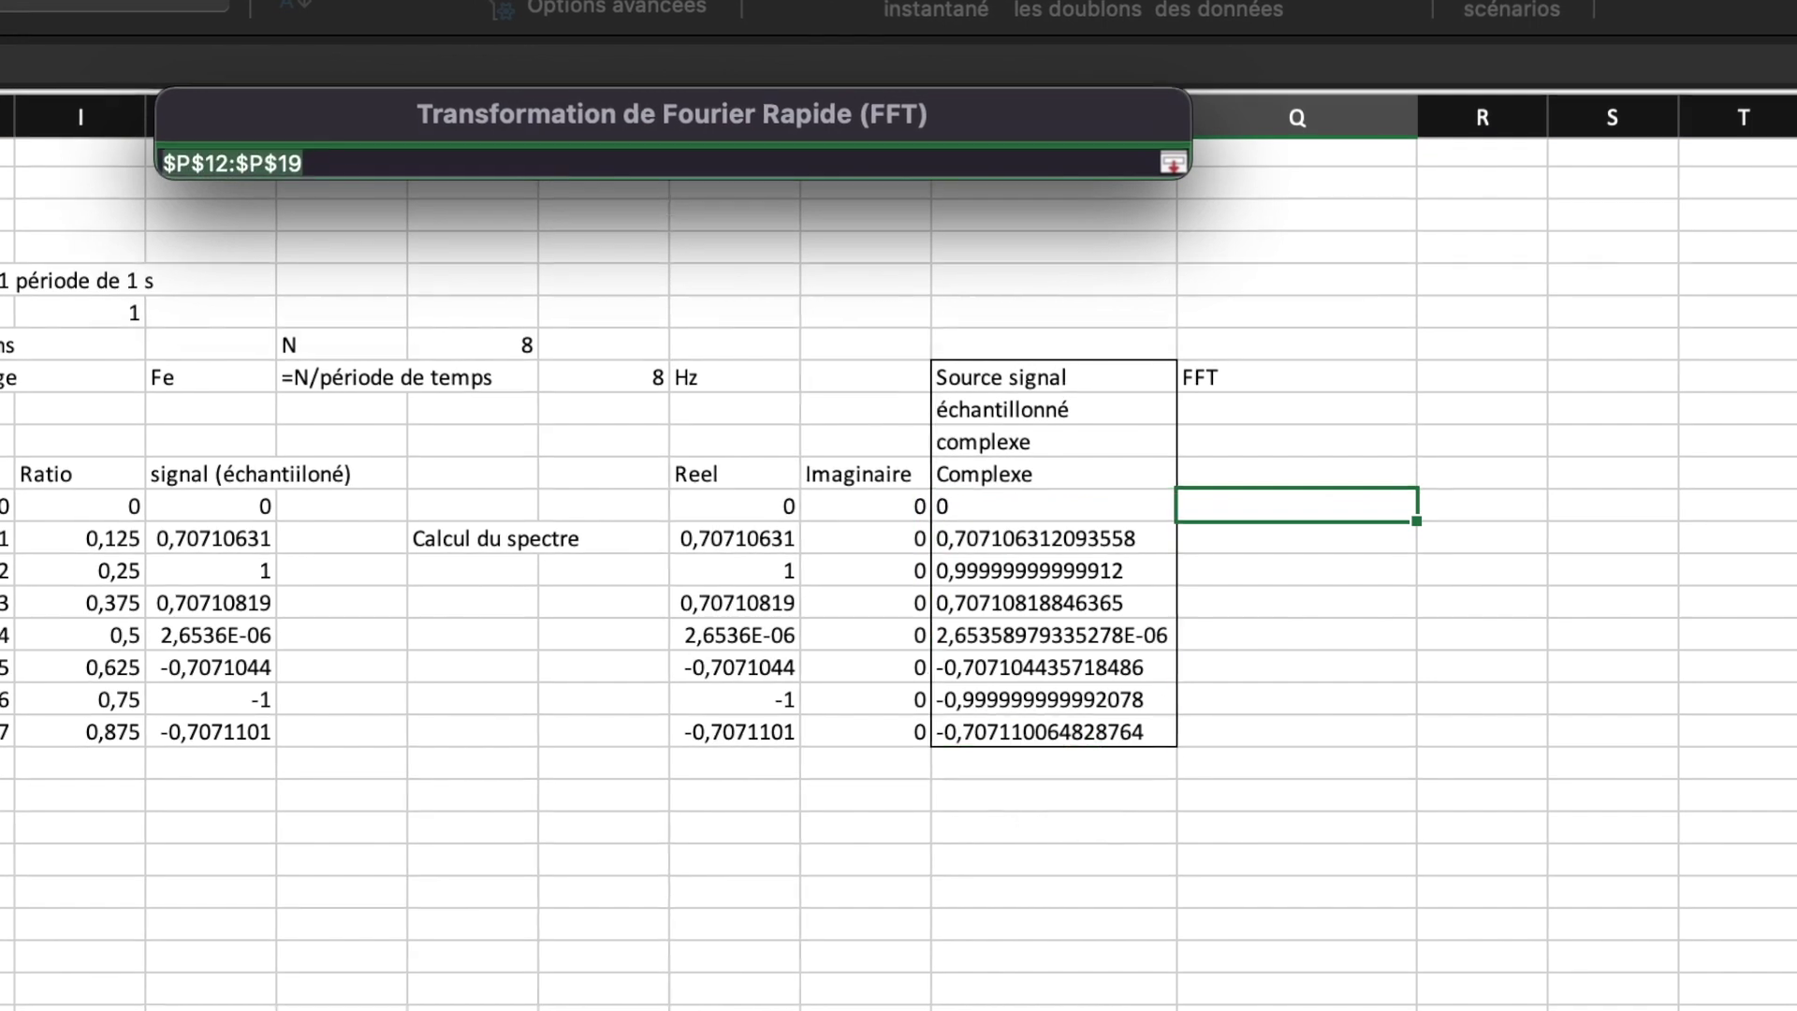
drag(1015, 174, 1796, 149)
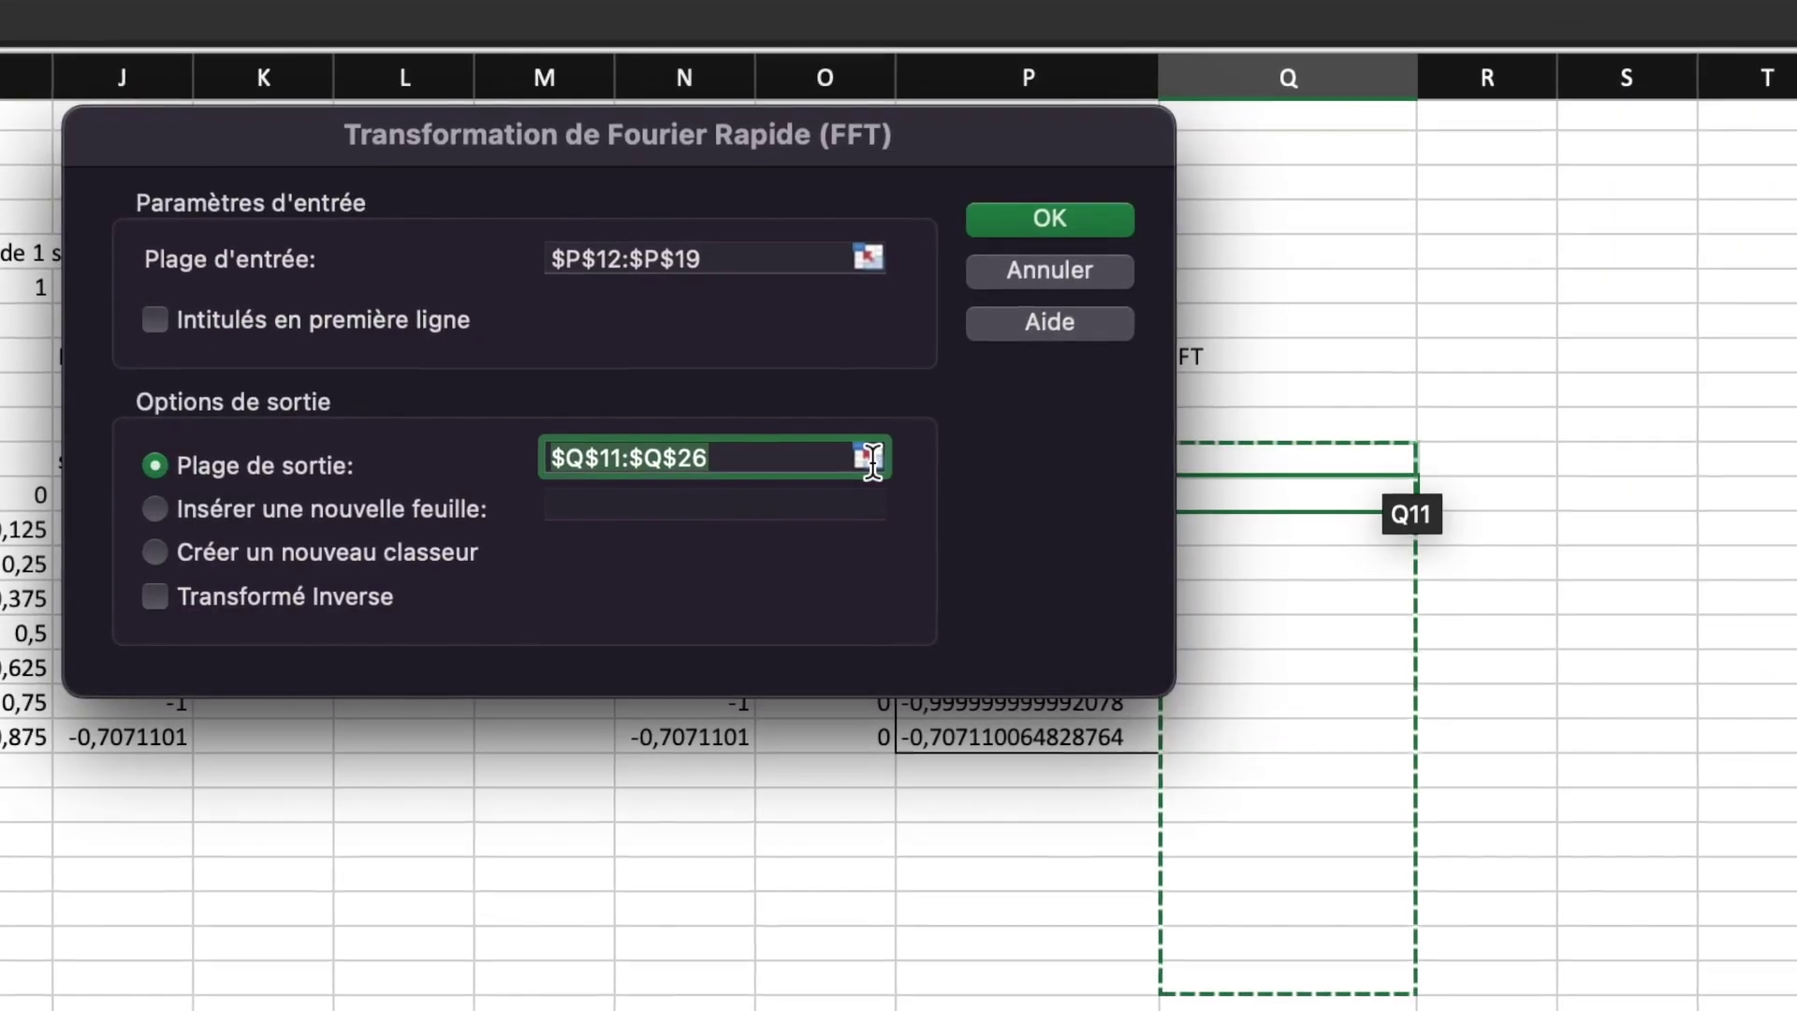
click(869, 458)
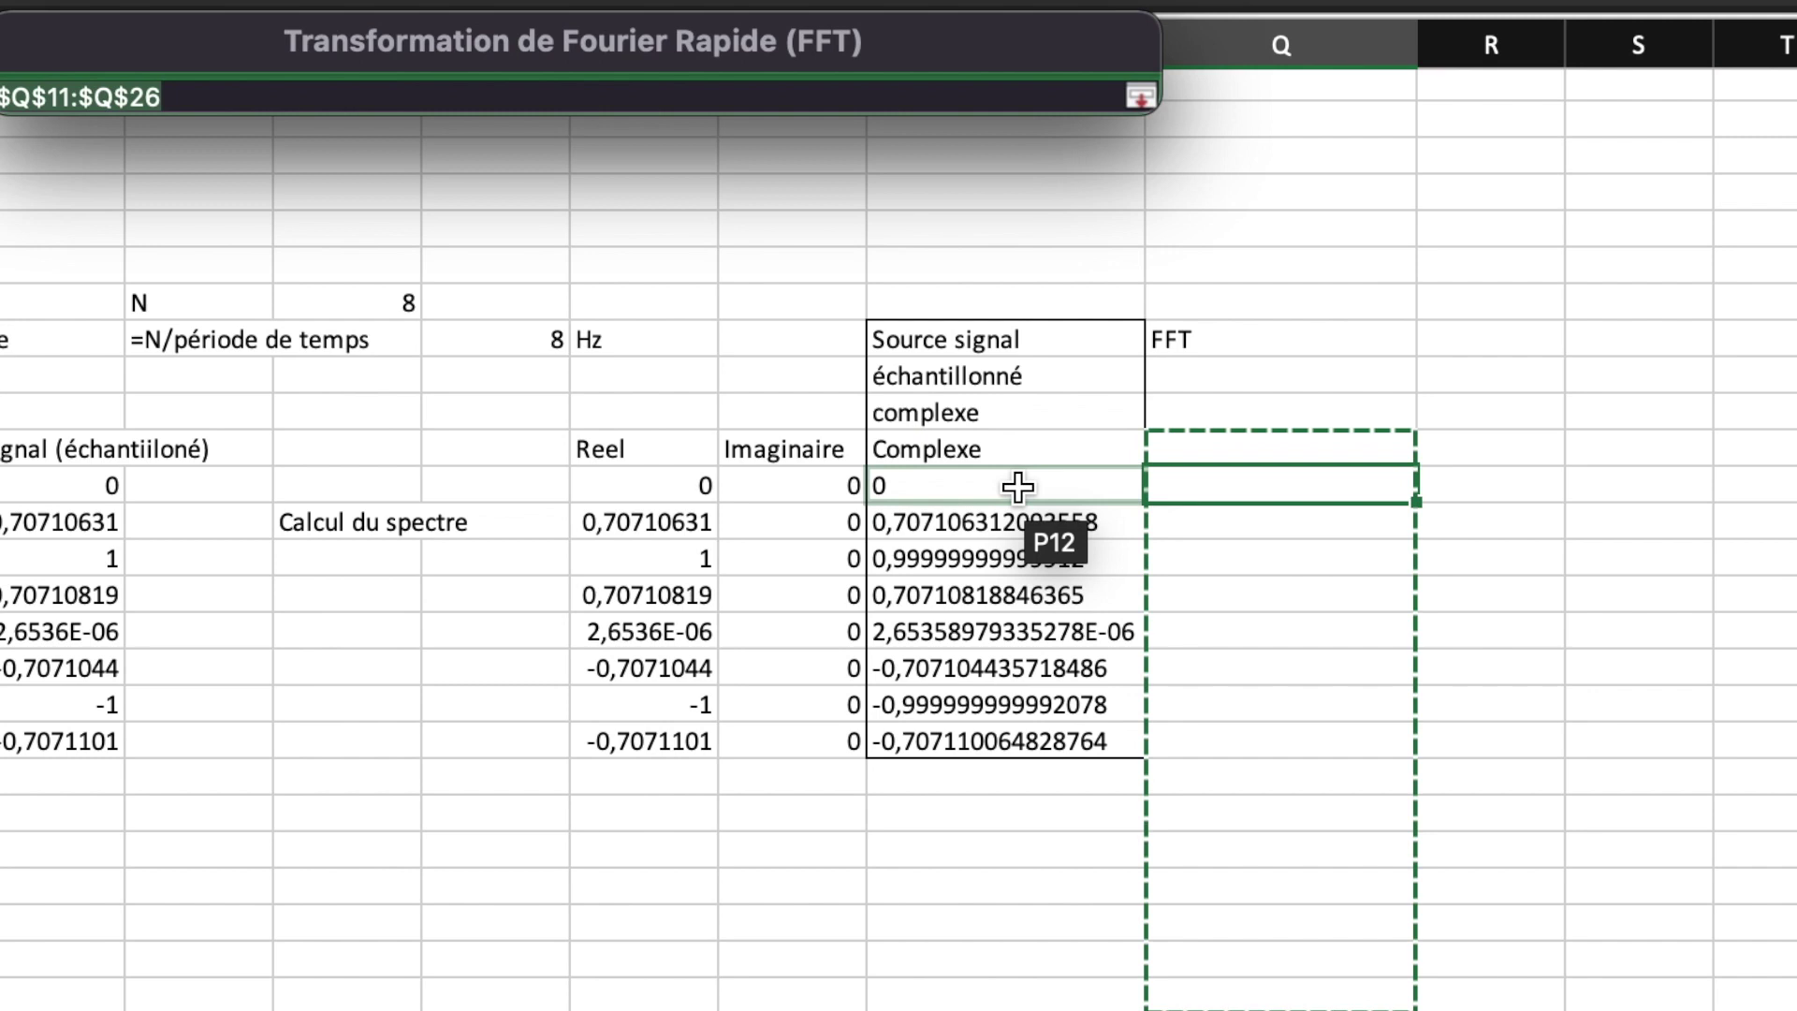
mouse_move(1161, 485)
mouse_down()
mouse_move(1184, 550)
mouse_move(1364, 757)
mouse_up()
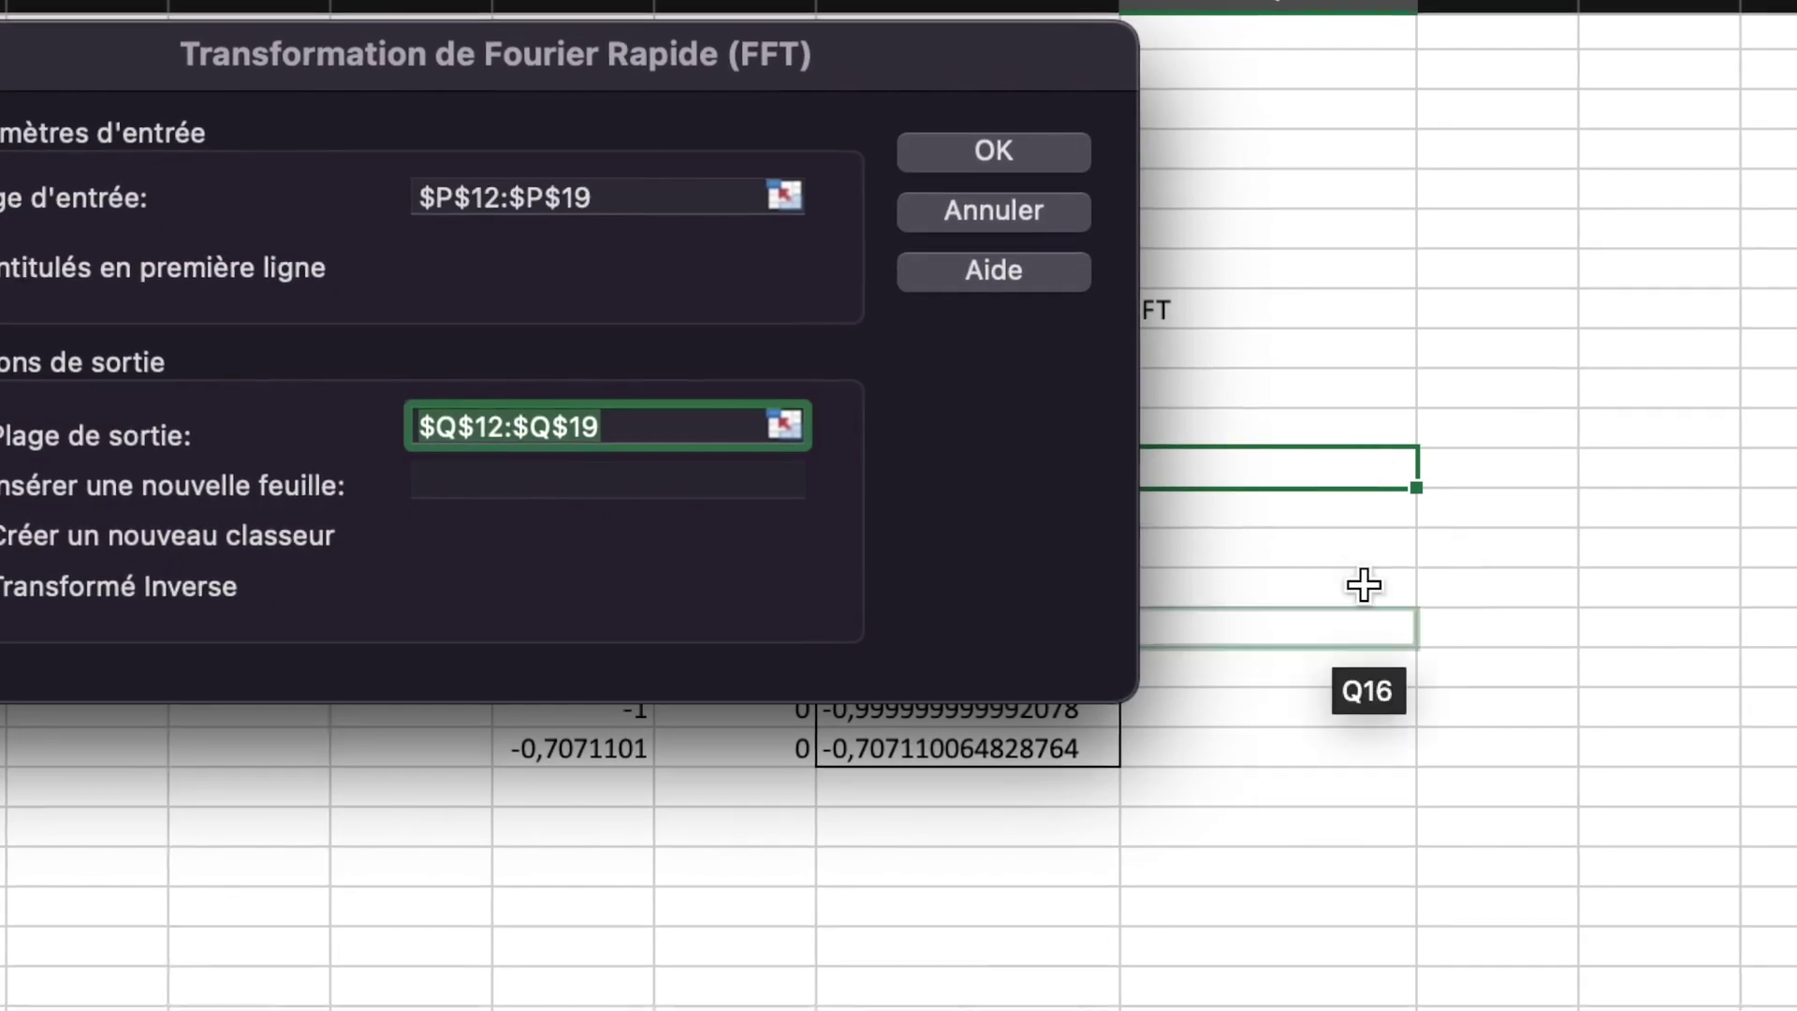
drag(974, 47, 1796, 4)
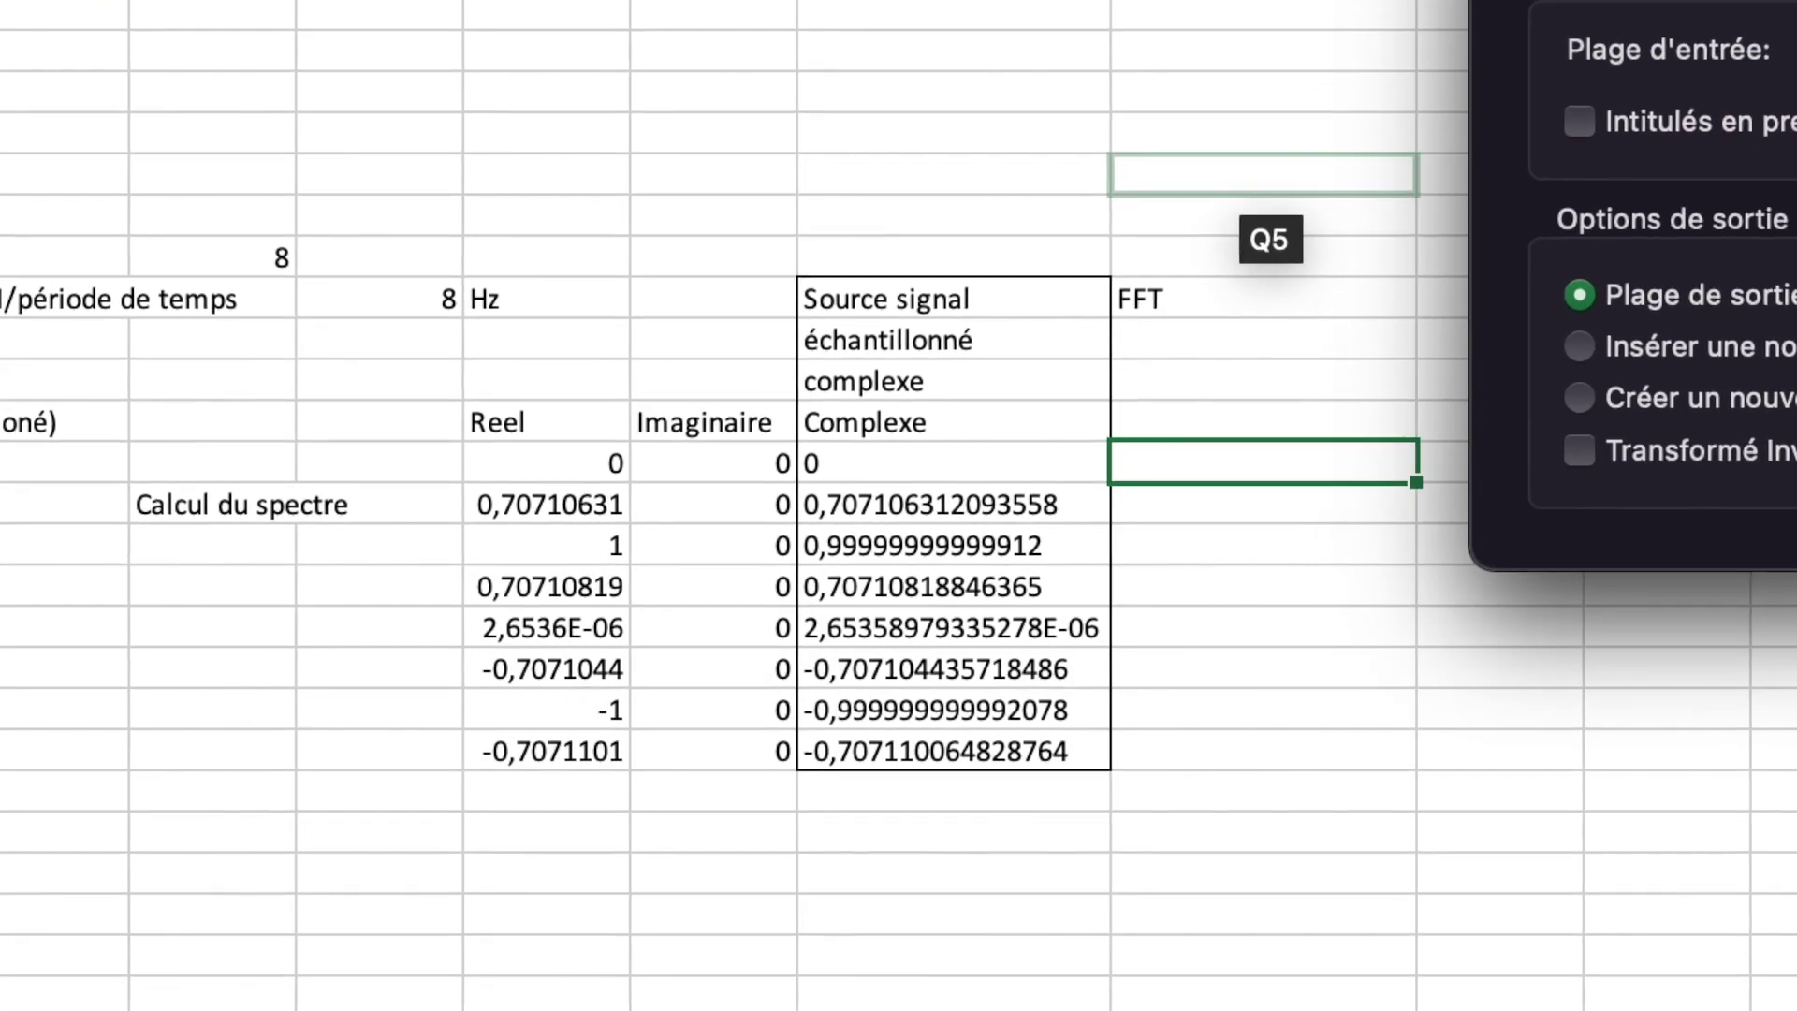
key(Return)
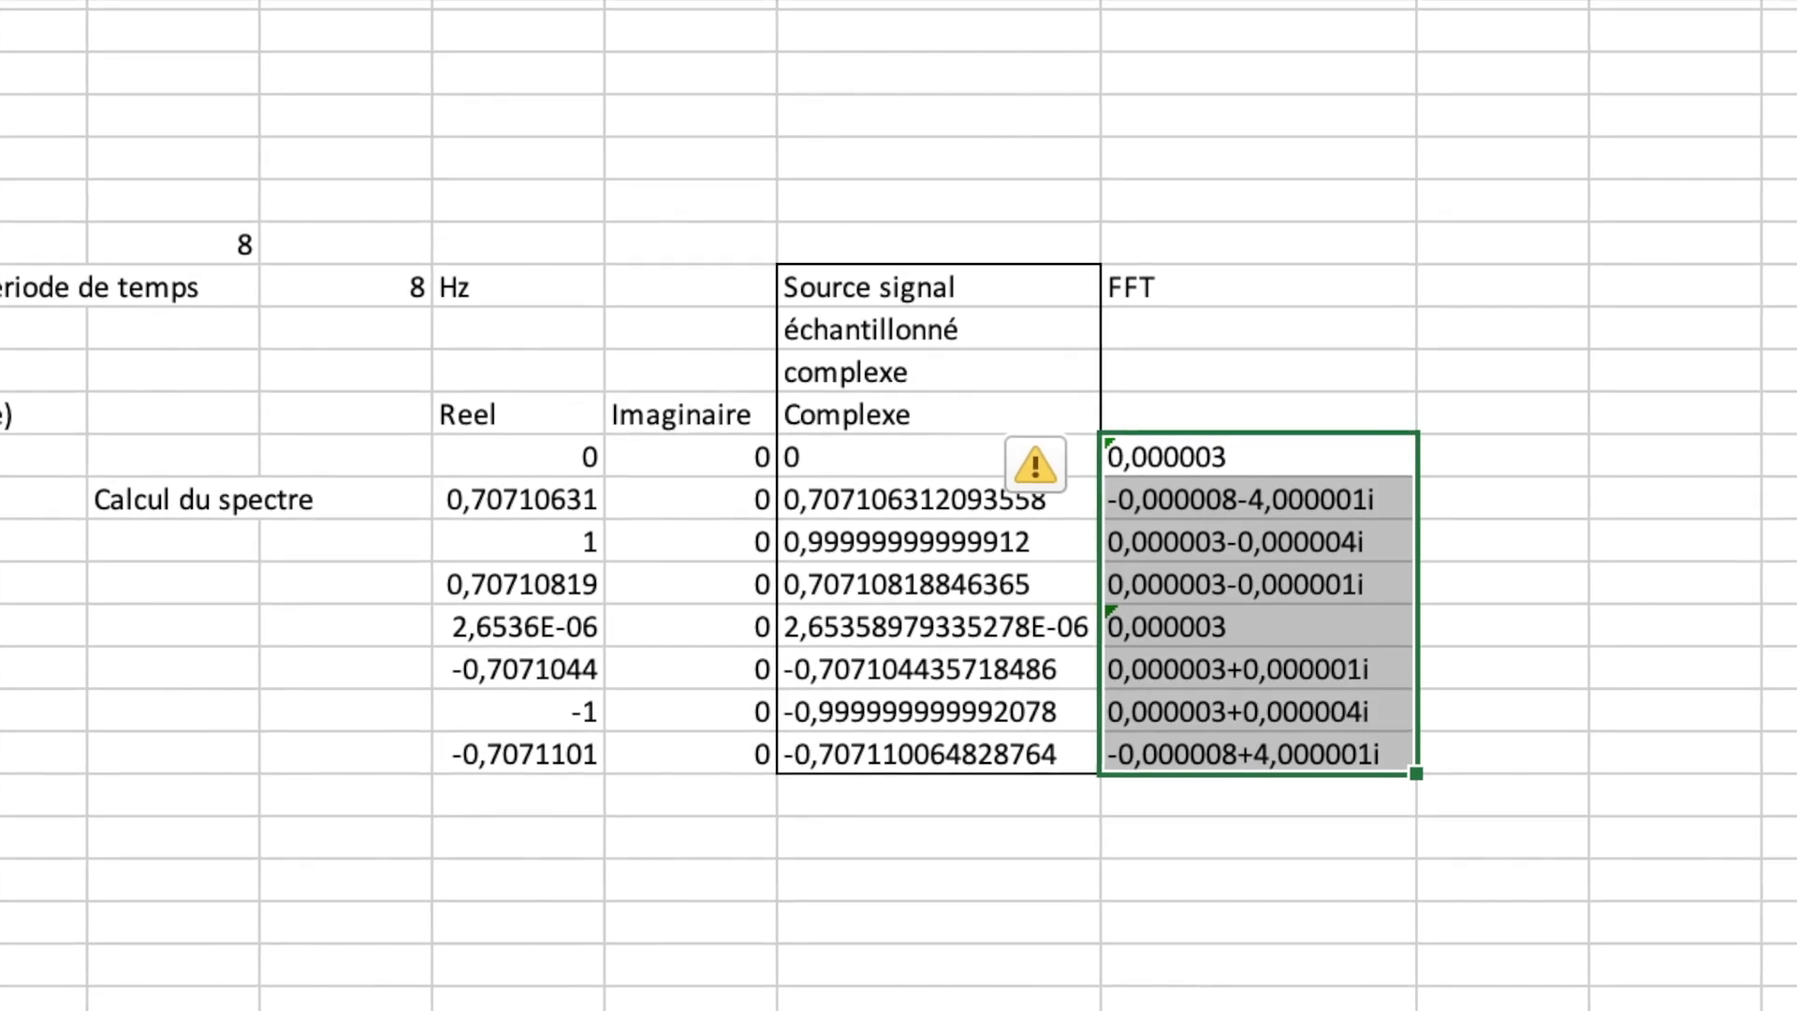
Step: Select the FFT column range from its FFT header down to Q19
click(1704, 629)
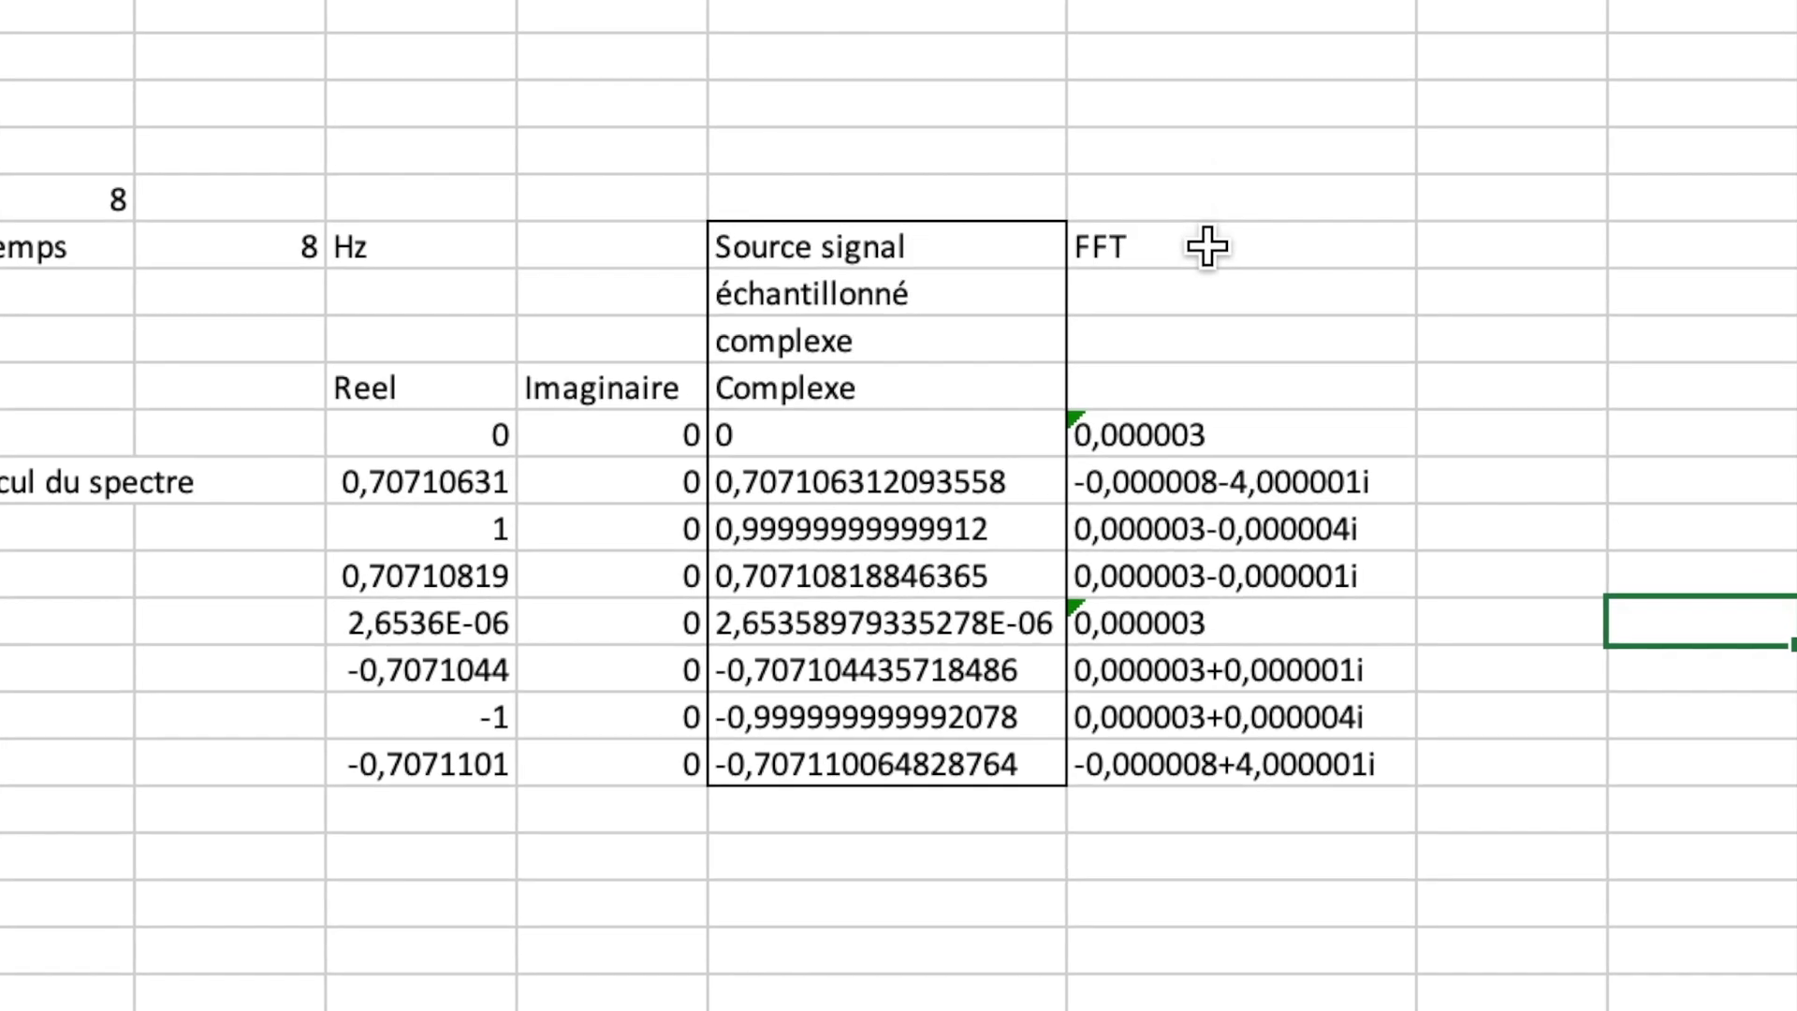
mouse_move(1209, 241)
mouse_down()
mouse_move(1206, 576)
mouse_move(1160, 749)
mouse_up()
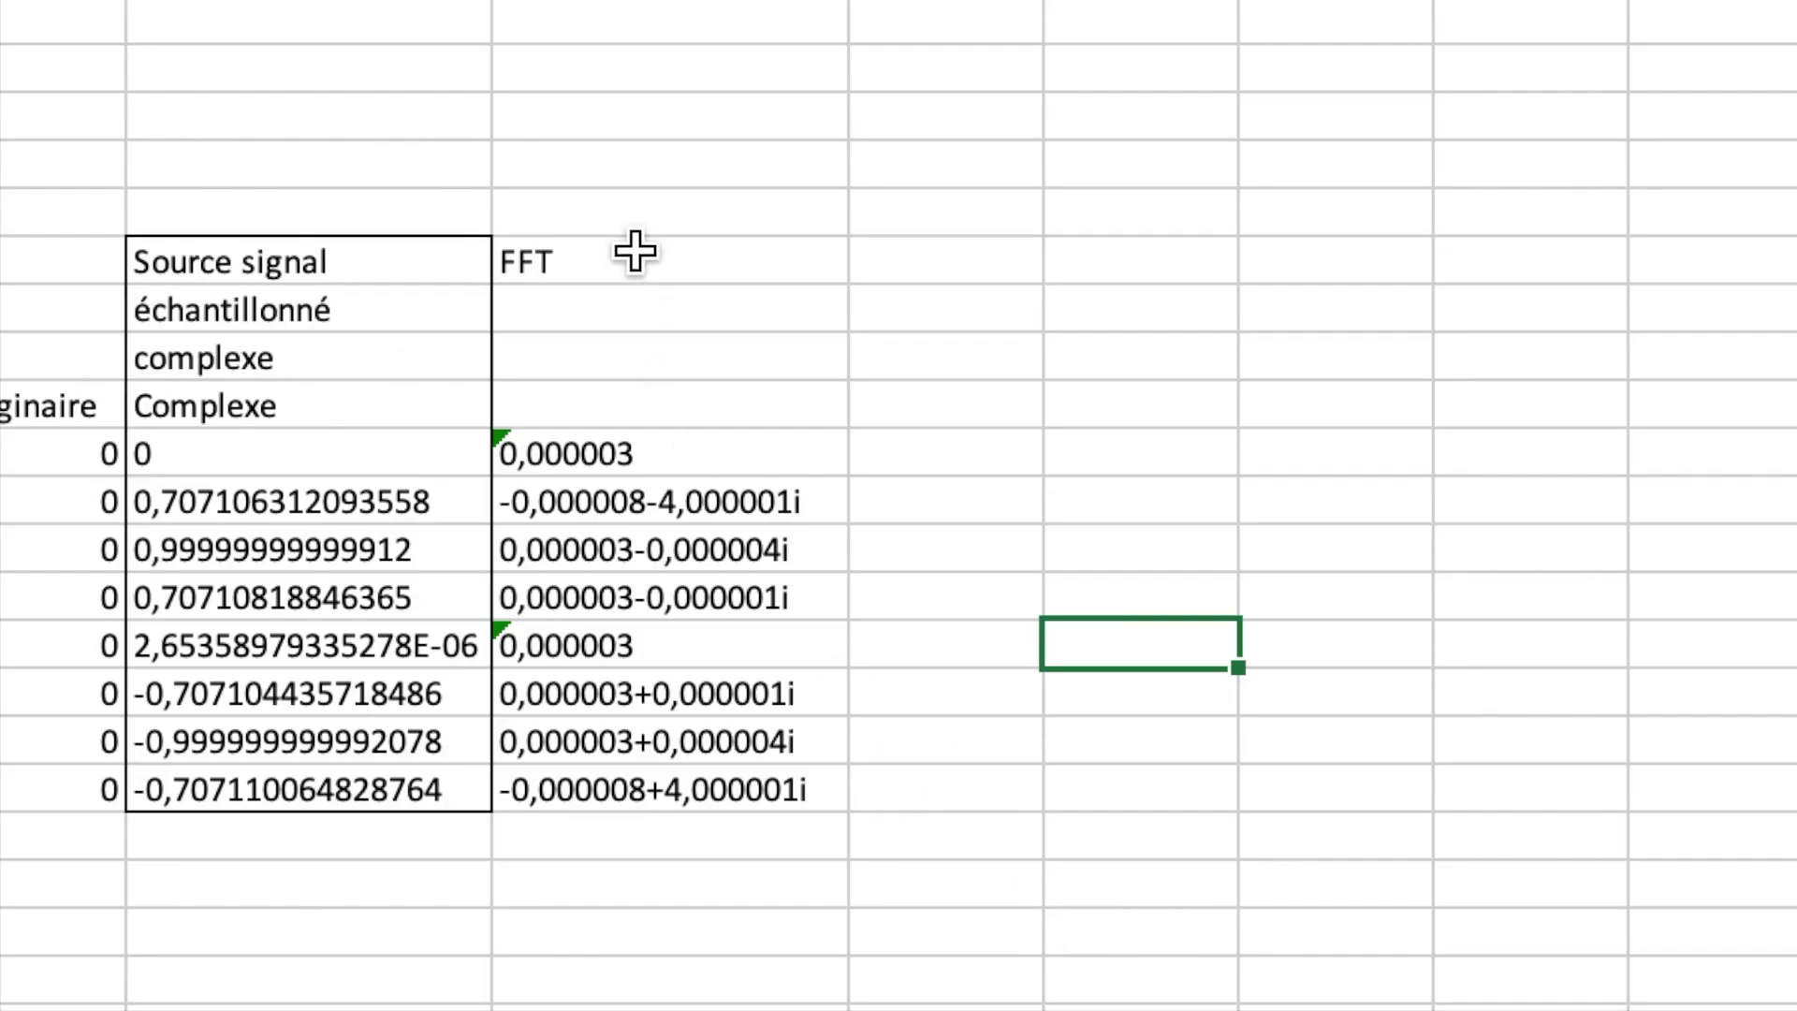
drag(635, 261, 603, 773)
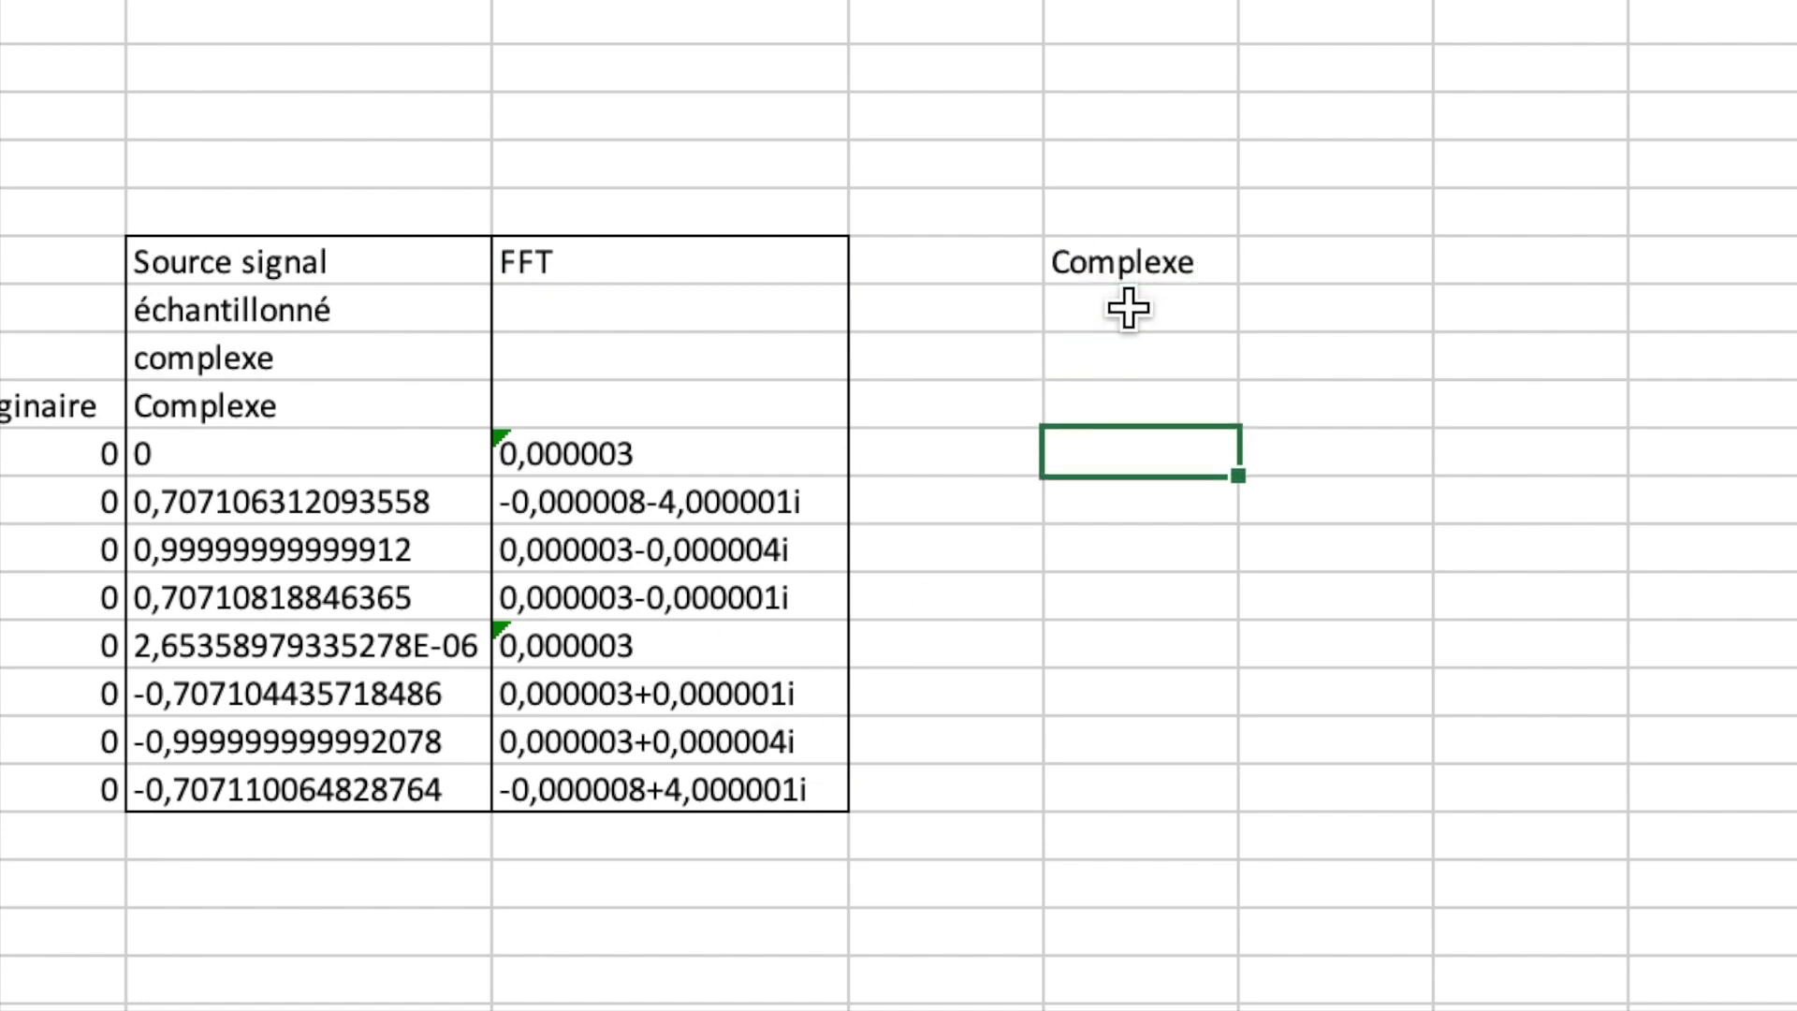
Step: Enter =COMPLEXE.MODULE(Q12) and fill it down all eight FFT rows
text(c)
double_click(1268, 636)
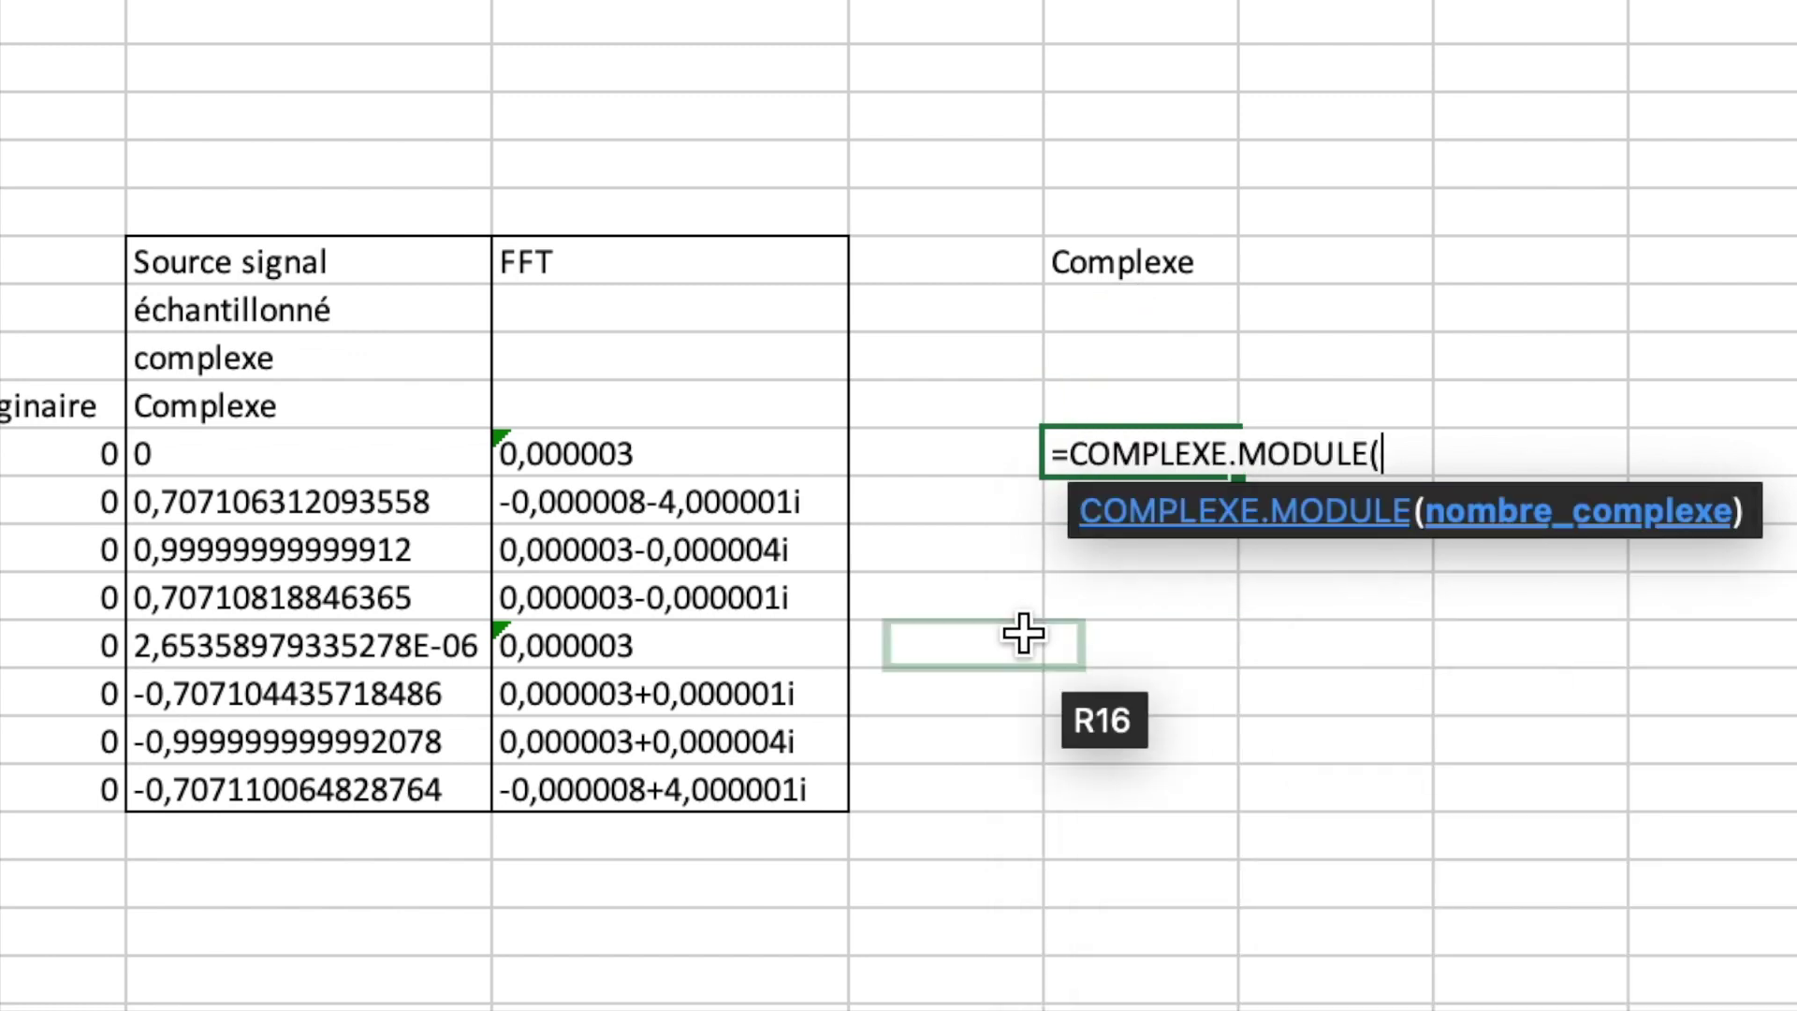
click(676, 453)
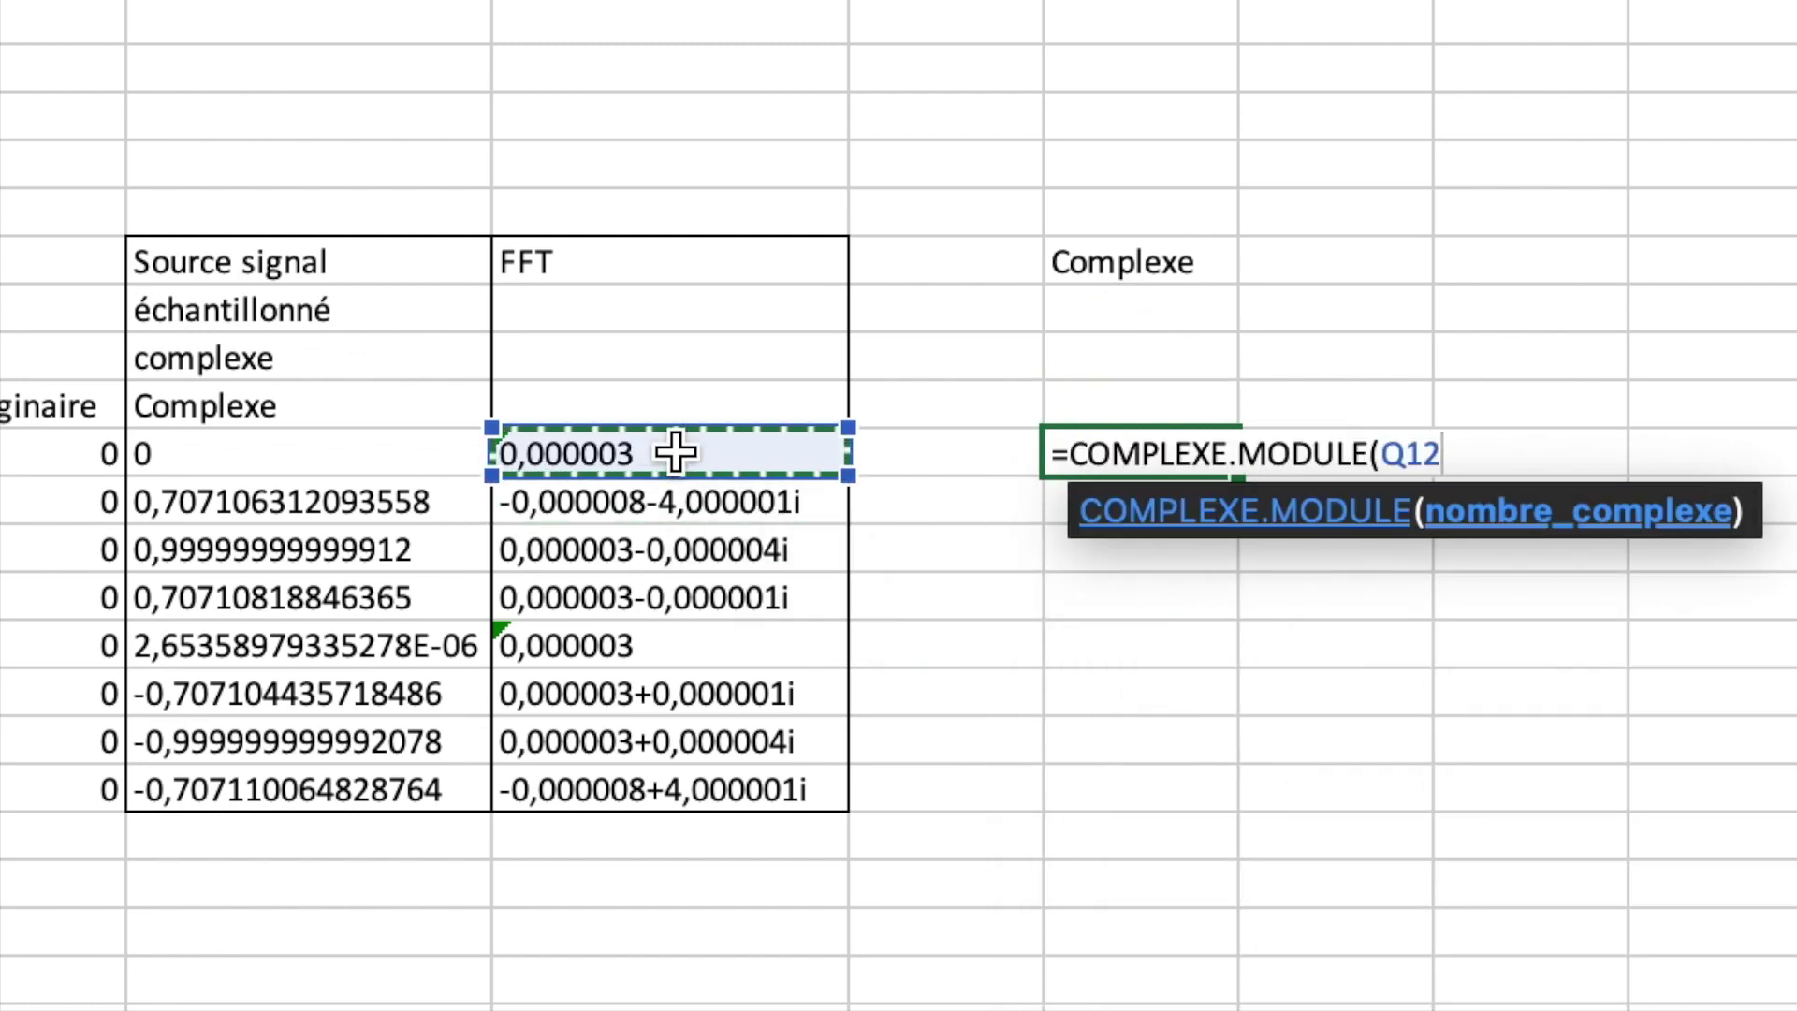
text())
key(Return)
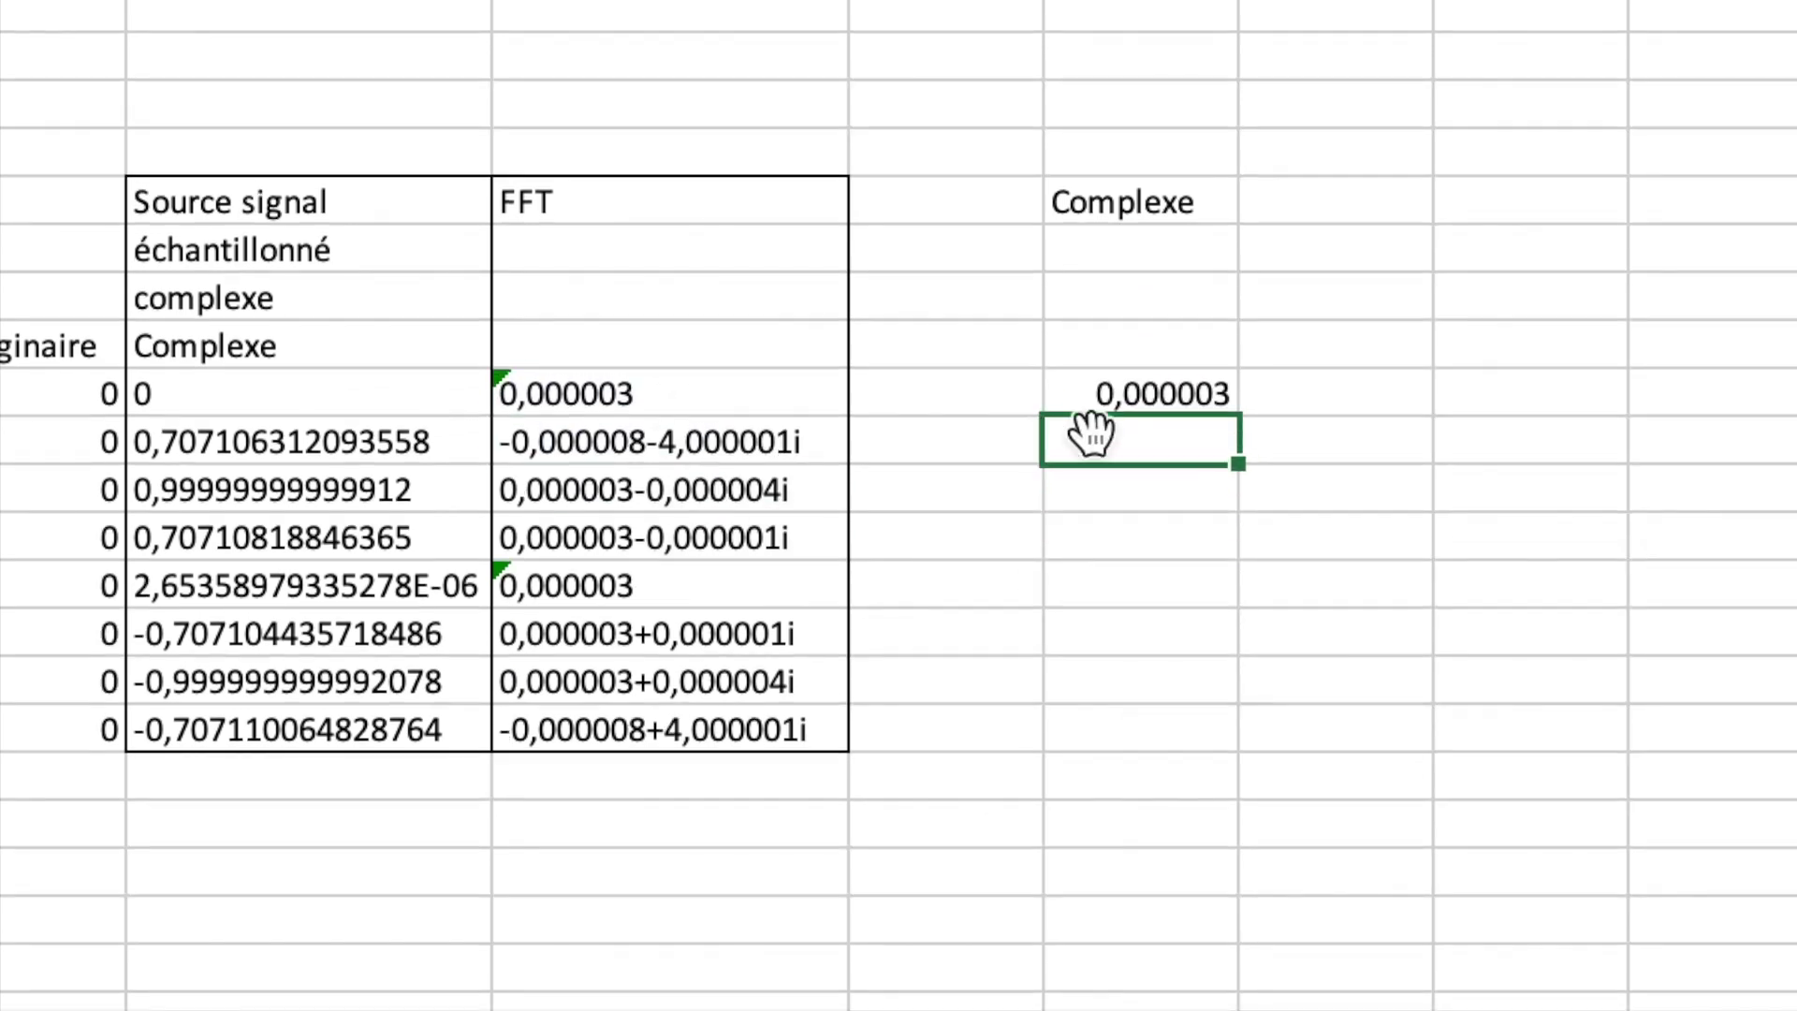
drag(1207, 733, 1205, 740)
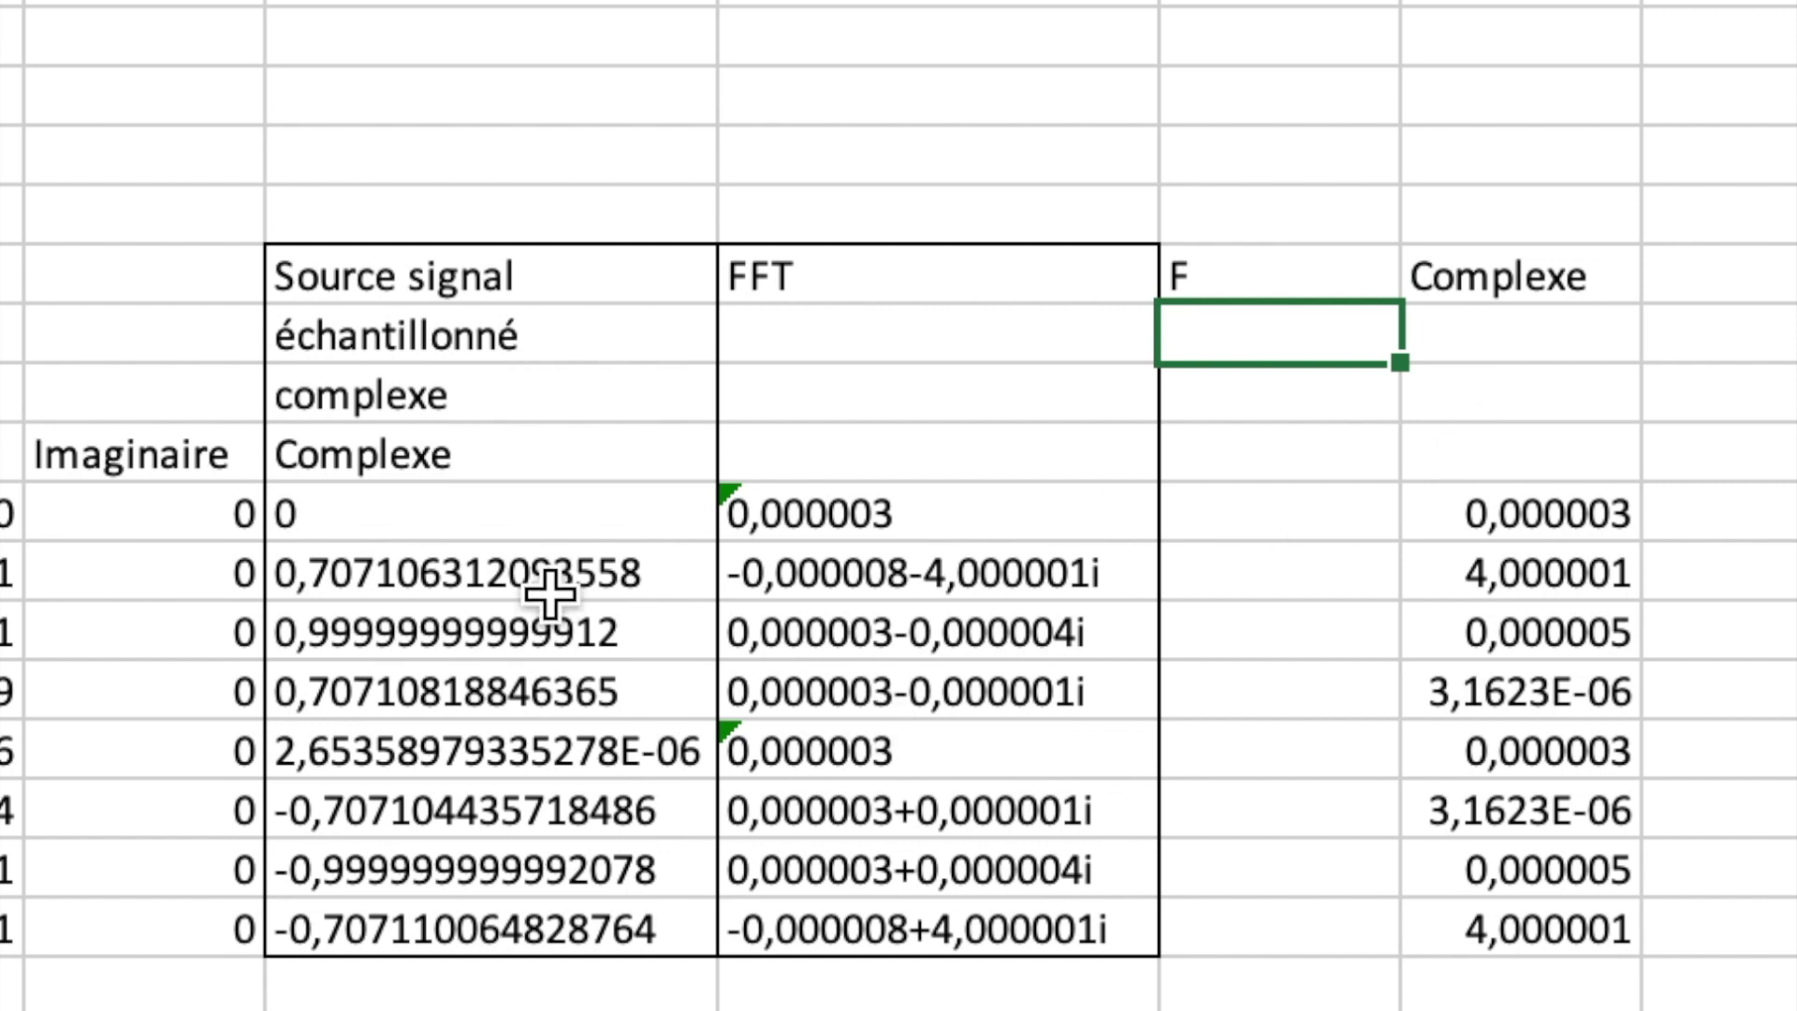
Step: Number the F column 0 through 7 by fill-down, then select the F and Complexe columns
click(1243, 530)
text(0)
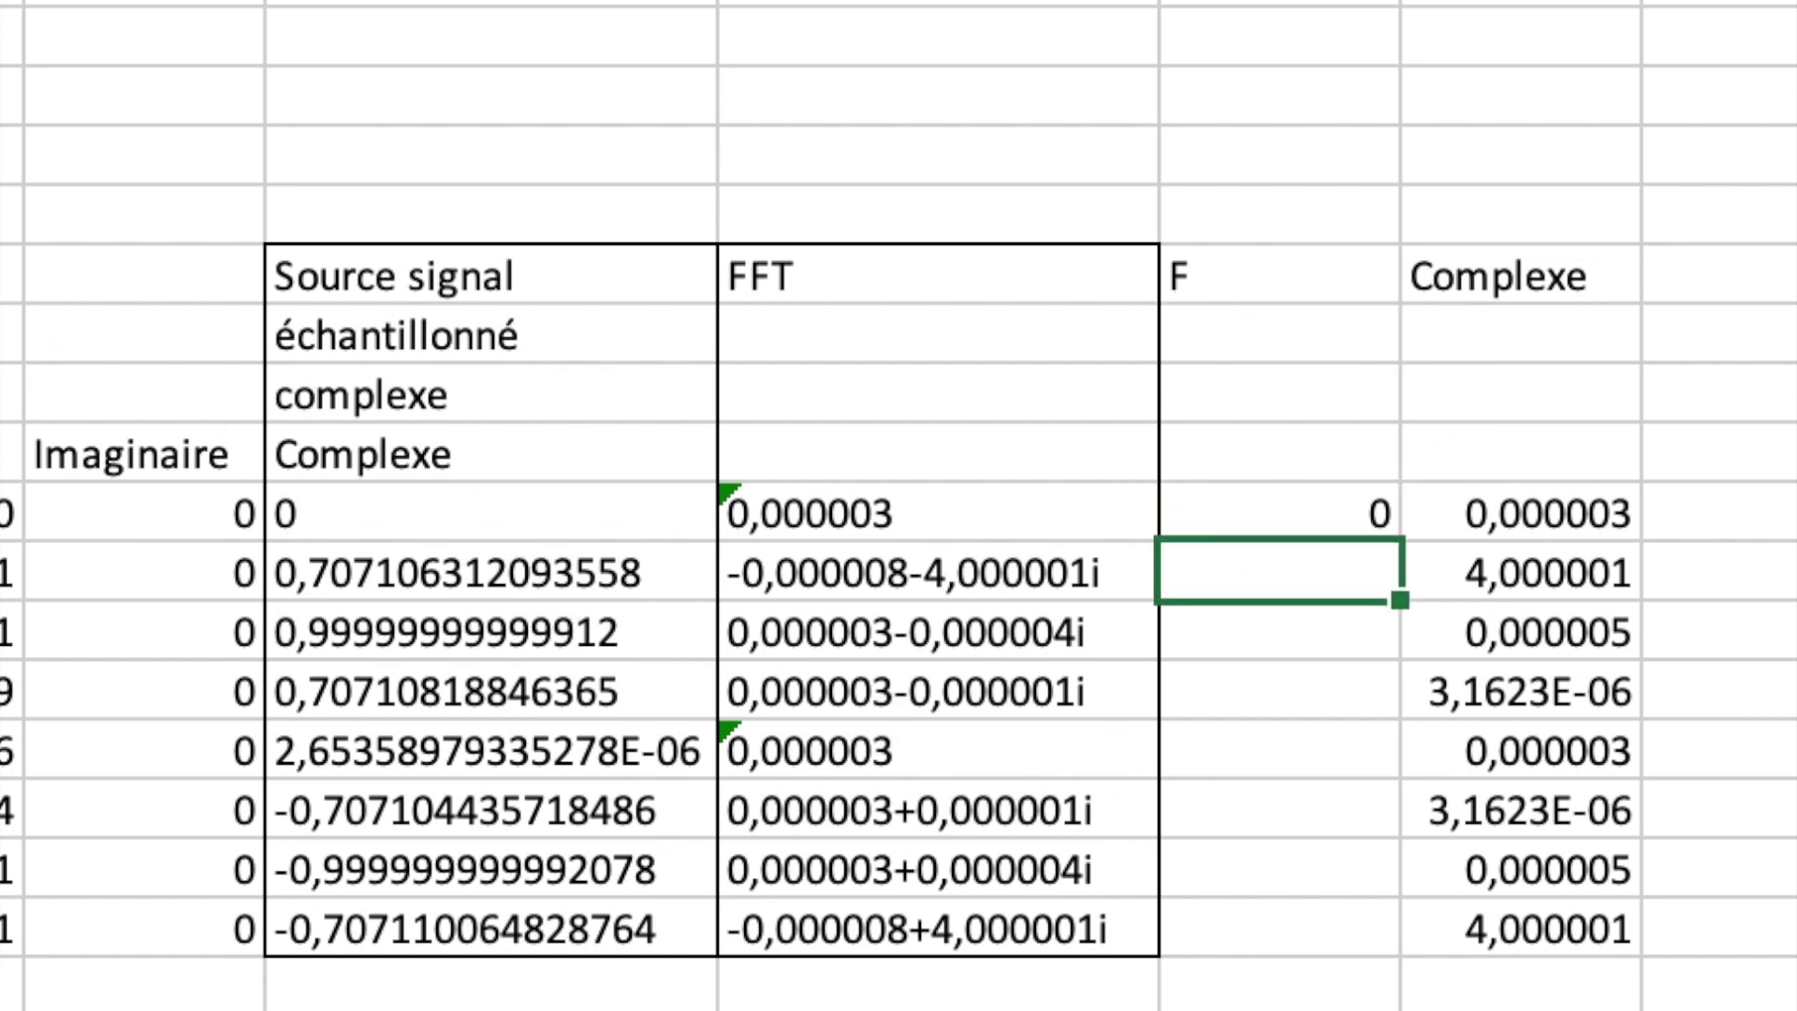
click(936, 332)
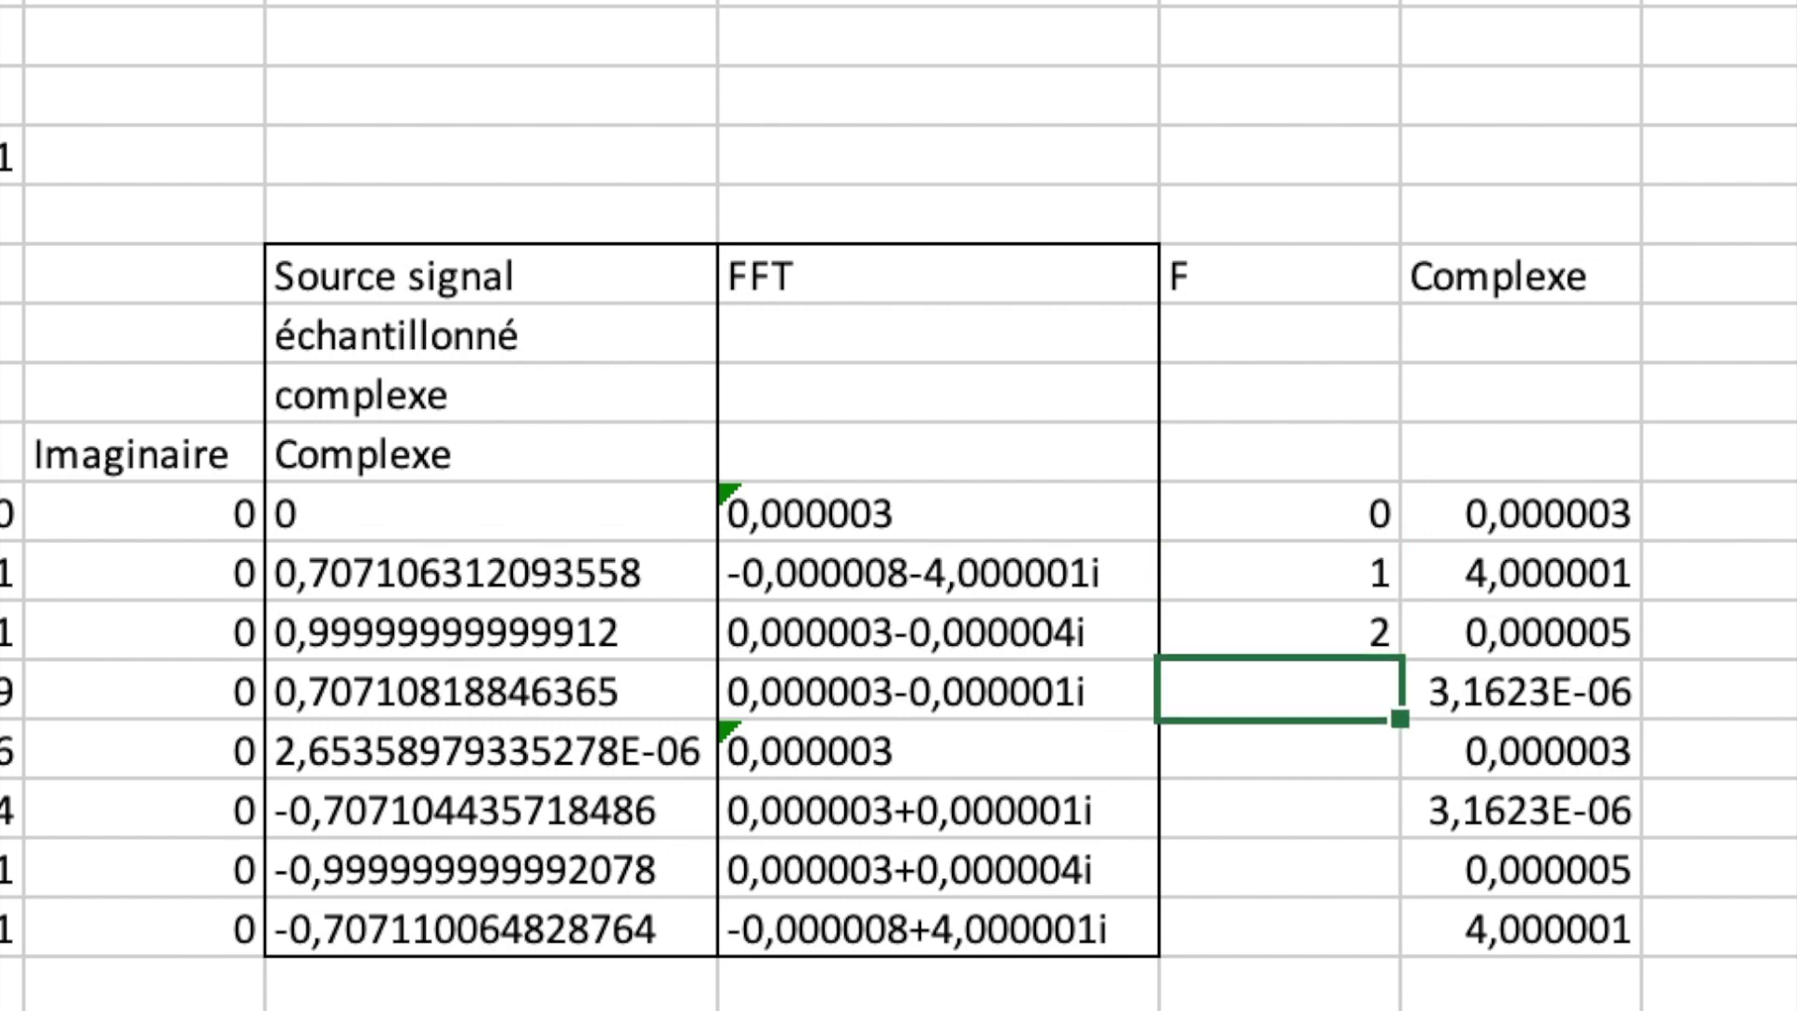
drag(1376, 513, 1399, 691)
mouse_move(1376, 519)
mouse_down()
mouse_move(1410, 658)
mouse_move(1422, 941)
mouse_up()
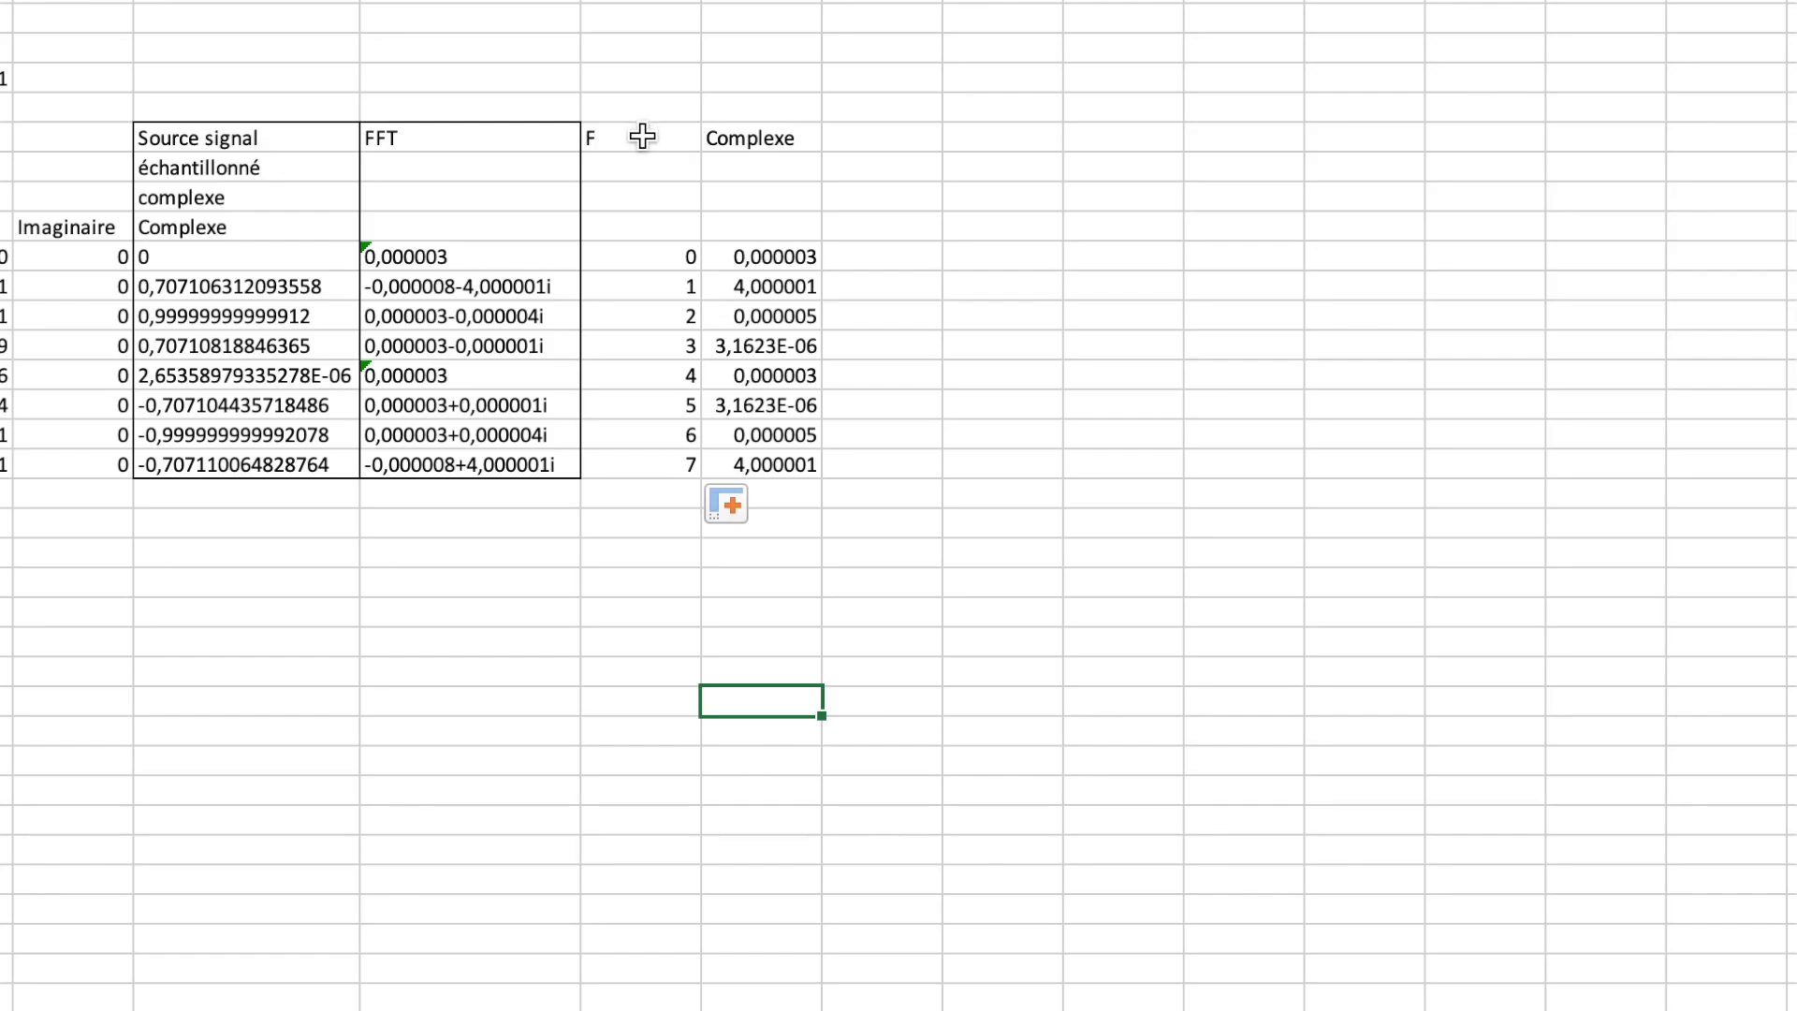
drag(643, 137, 735, 374)
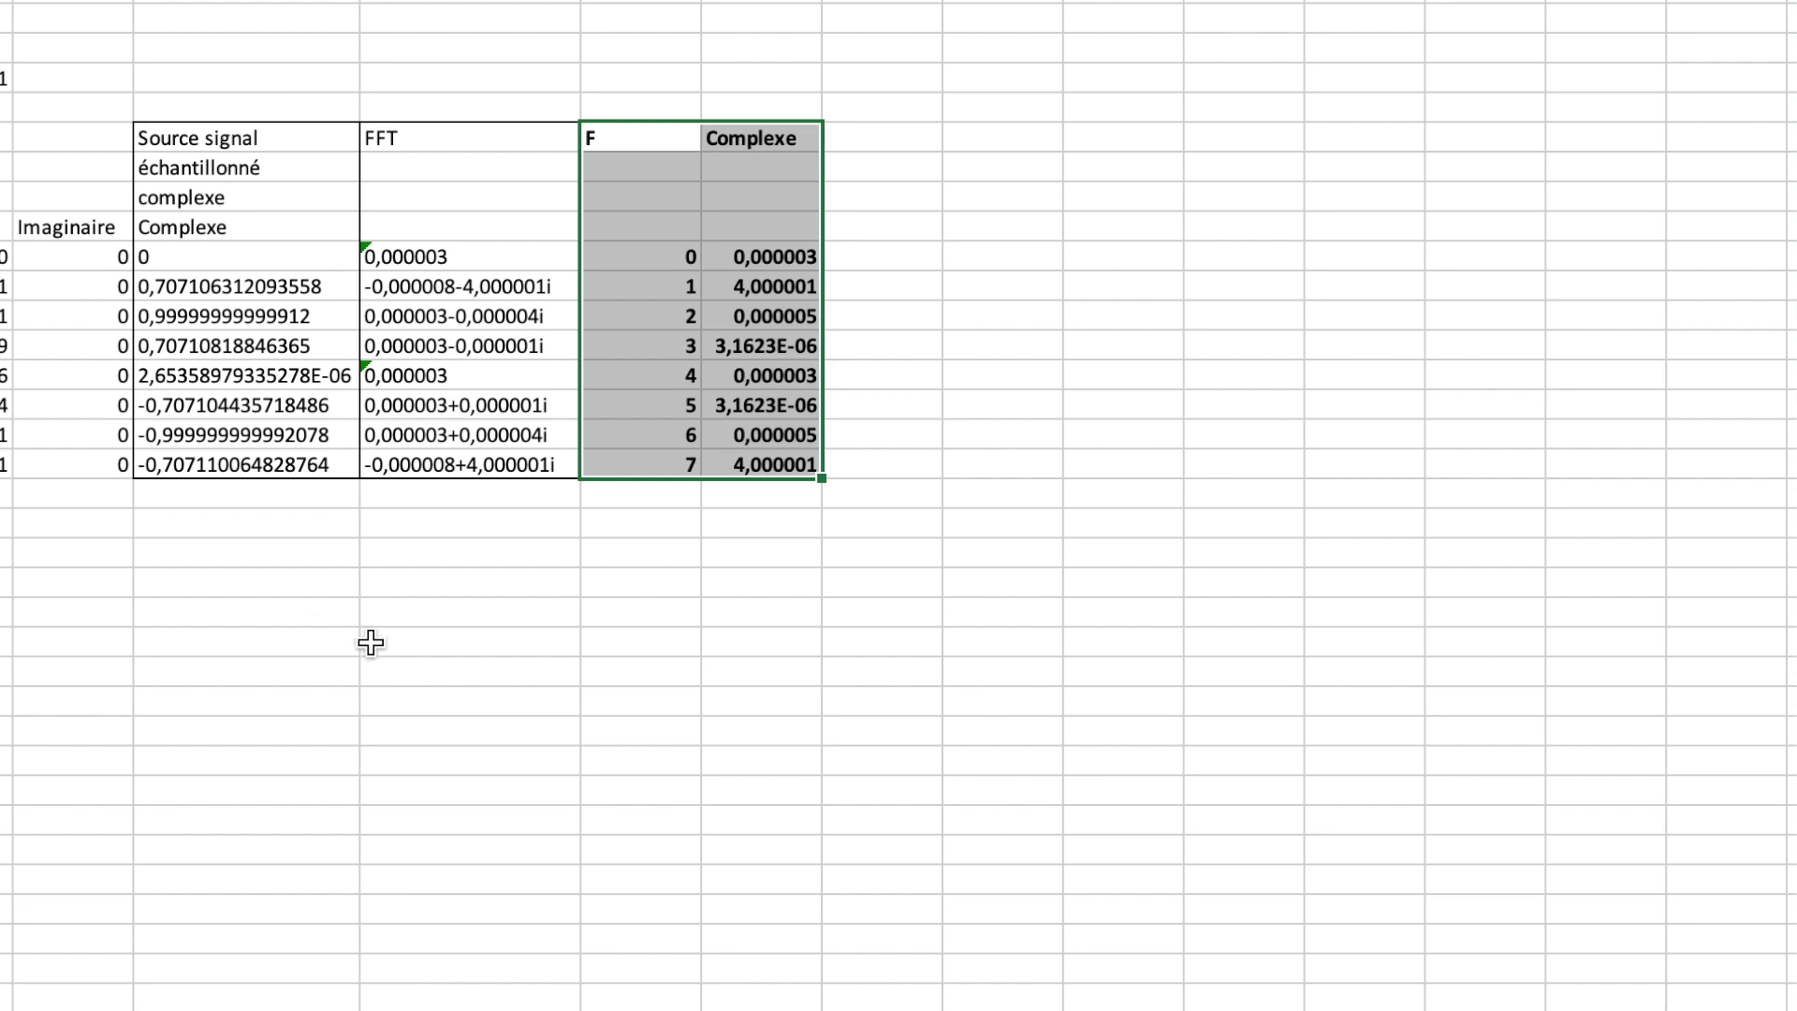
Step: Chart magnitude against F 0–7 as smooth lines with markers, placed right of the FFT table
click(400, 626)
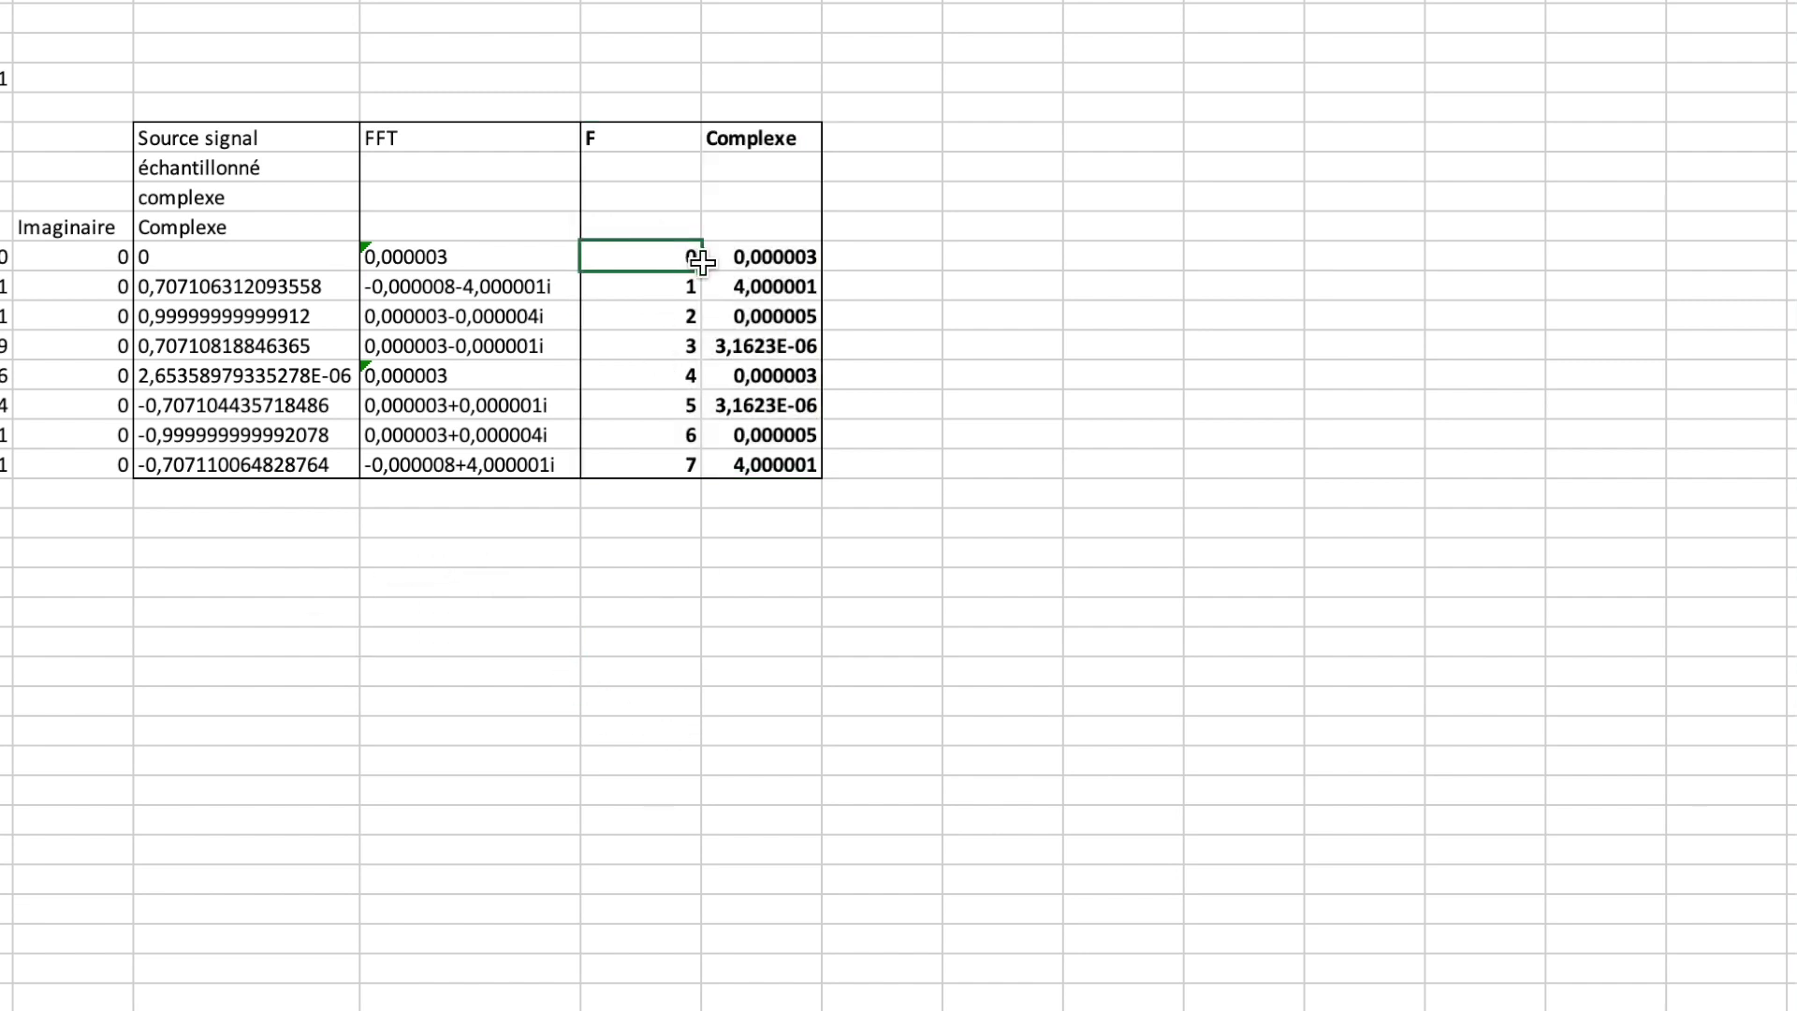
drag(702, 263, 746, 464)
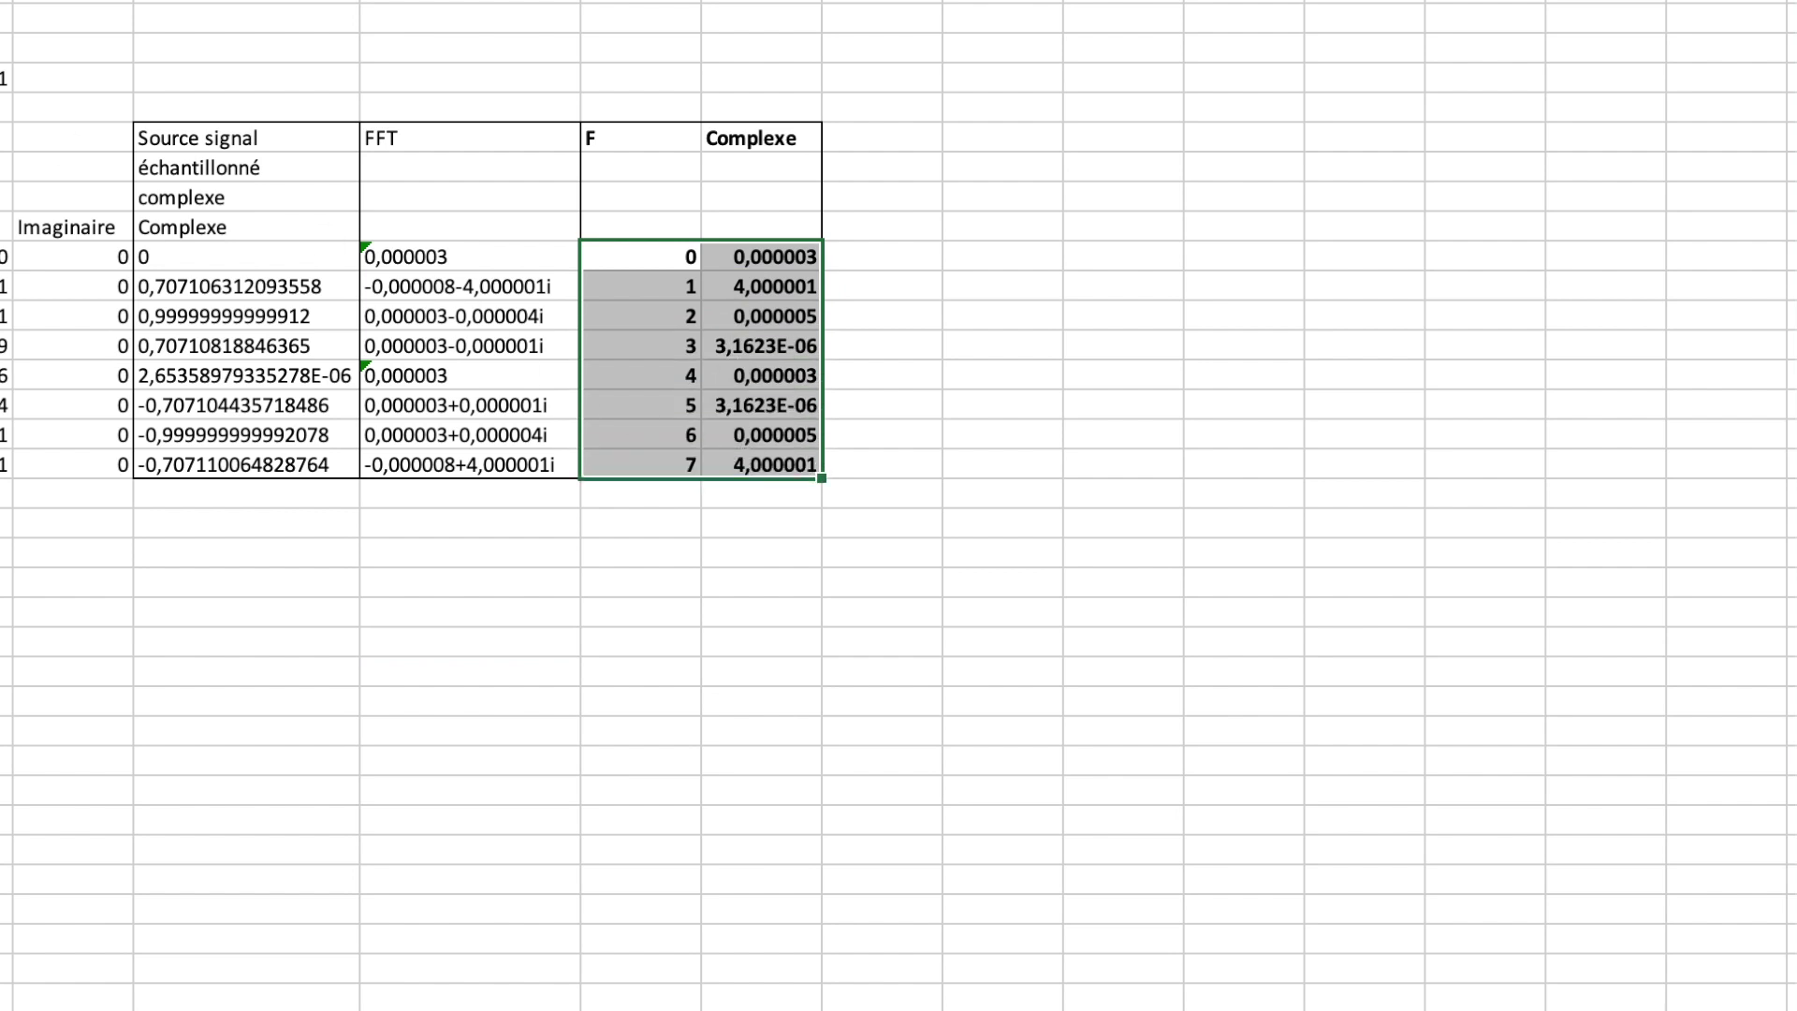
click(454, 0)
click(363, 3)
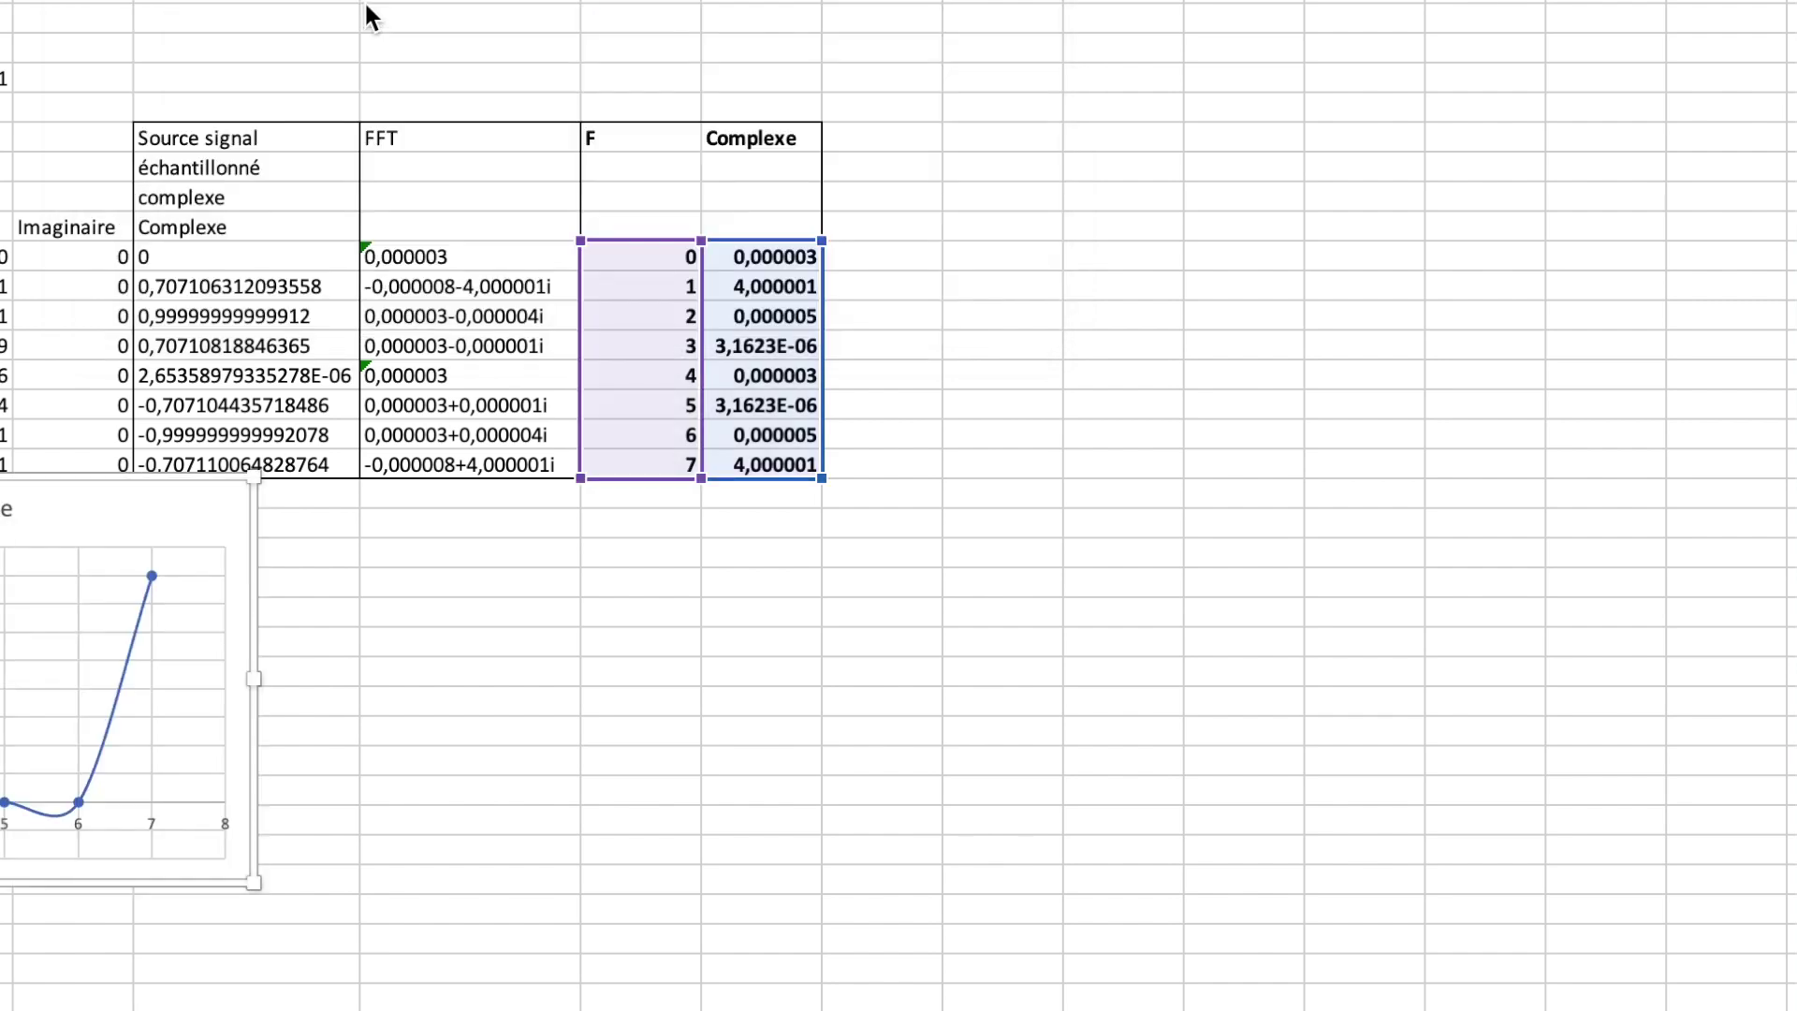
drag(185, 503, 1504, 136)
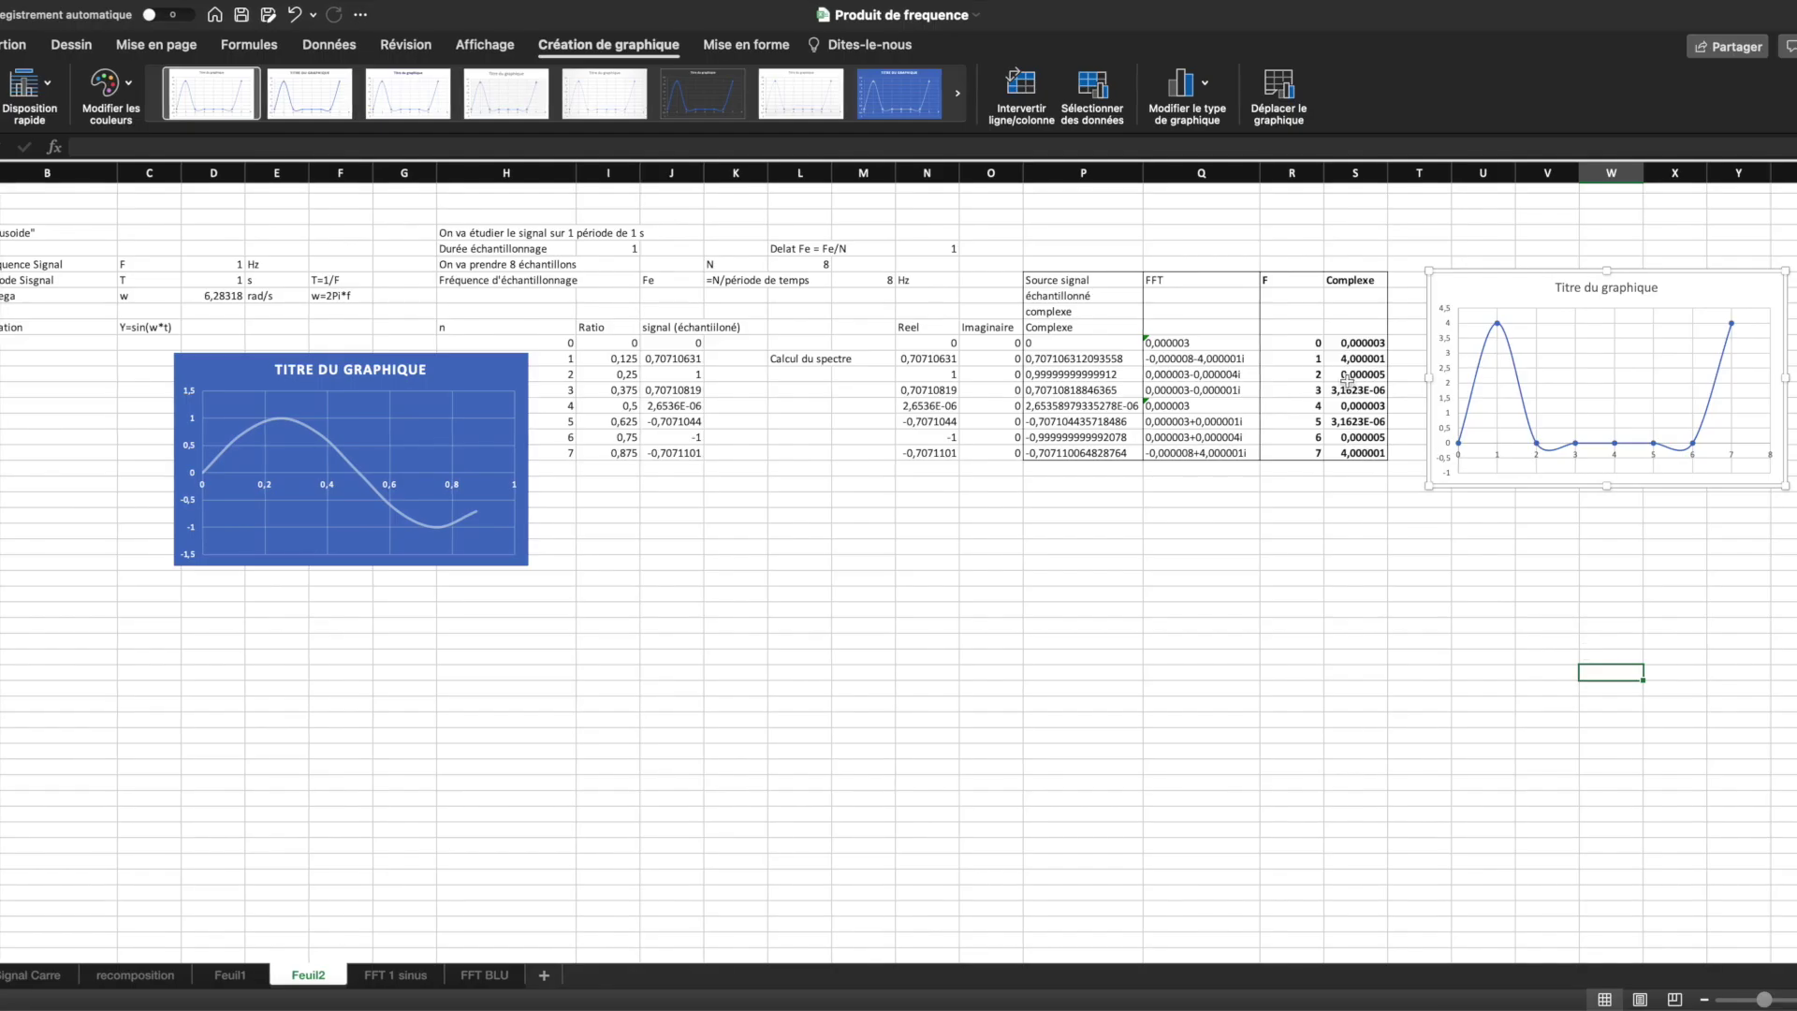
drag(1301, 342, 1349, 391)
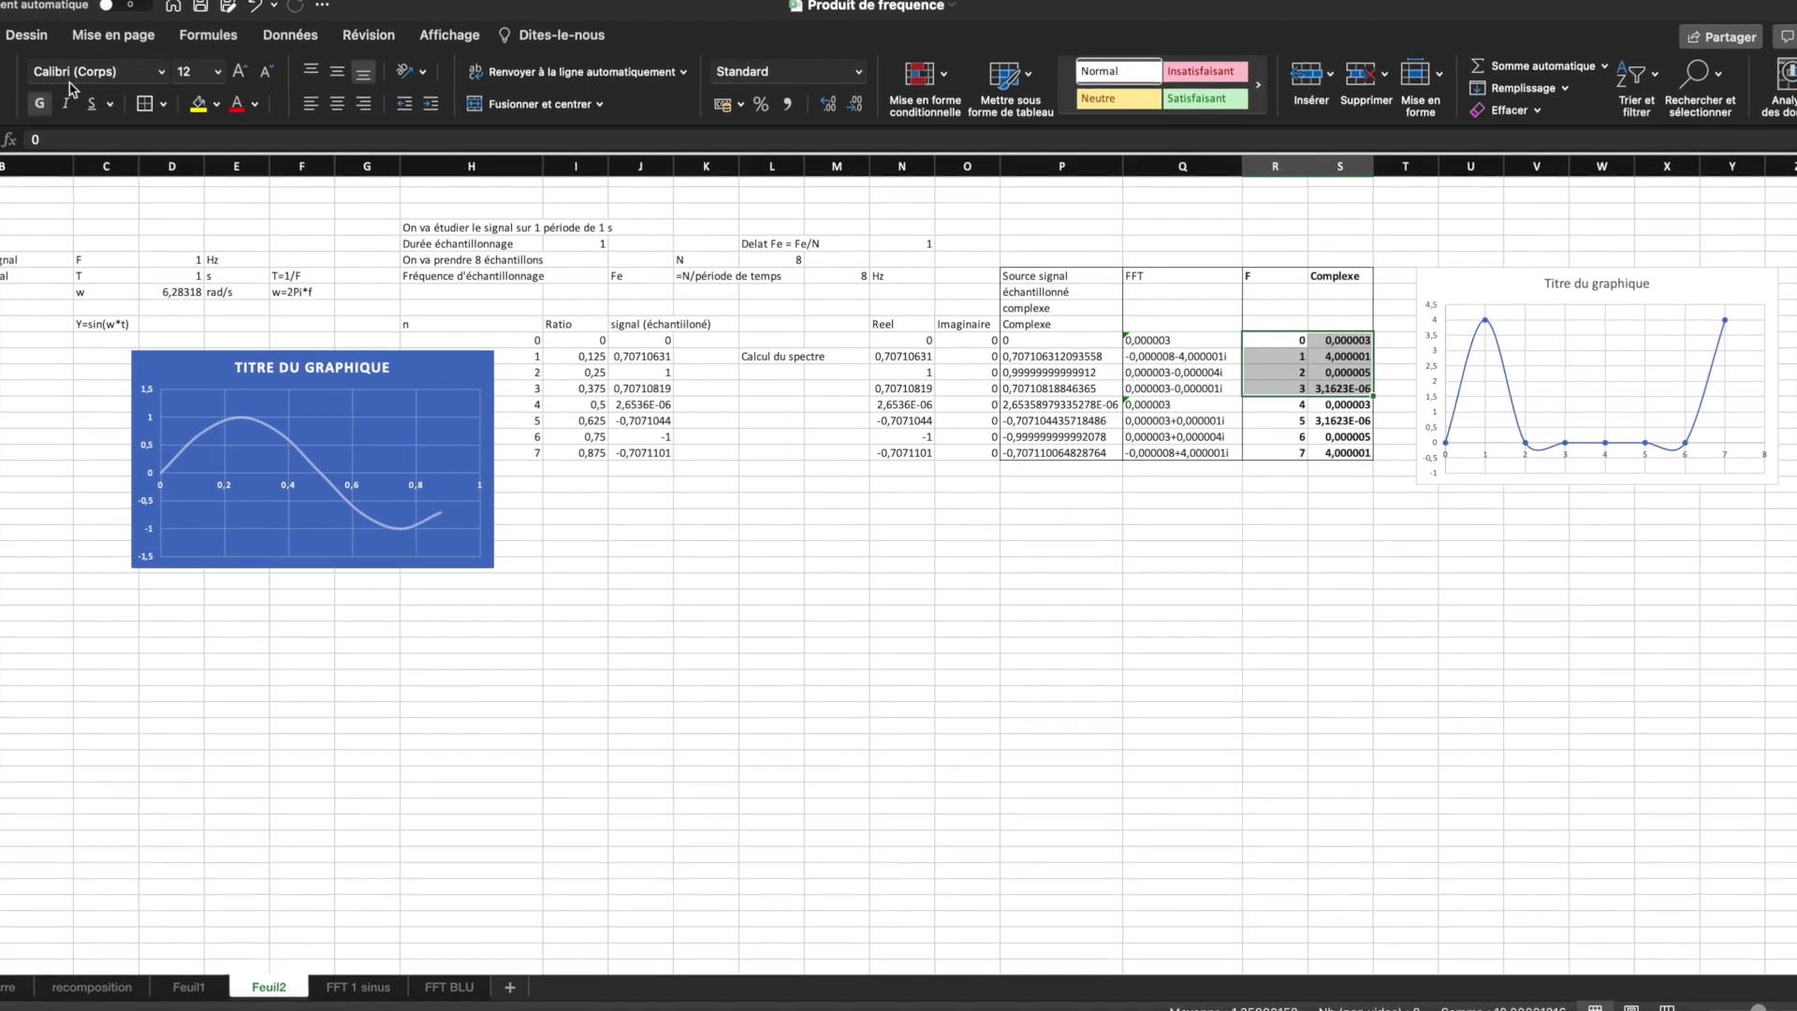
Step: Insert a smooth-line scatter chart of frequencies 0–3 and position it under the first chart
click(2, 36)
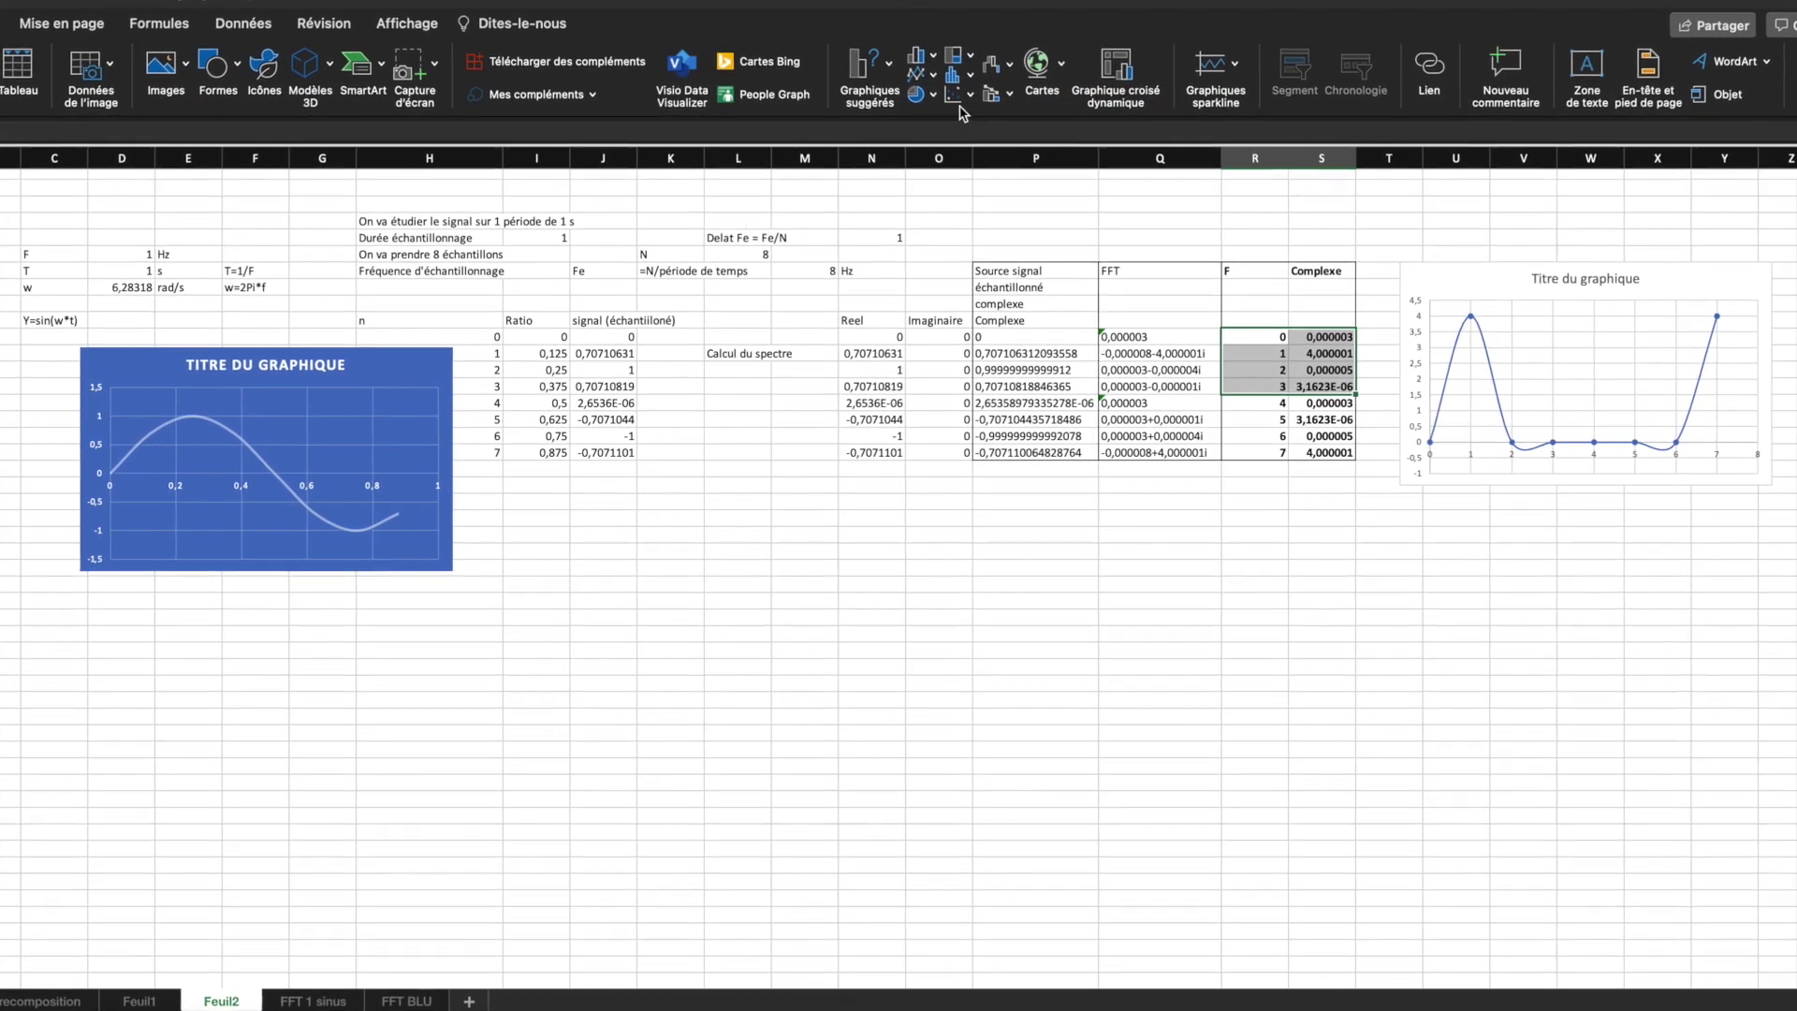
click(977, 98)
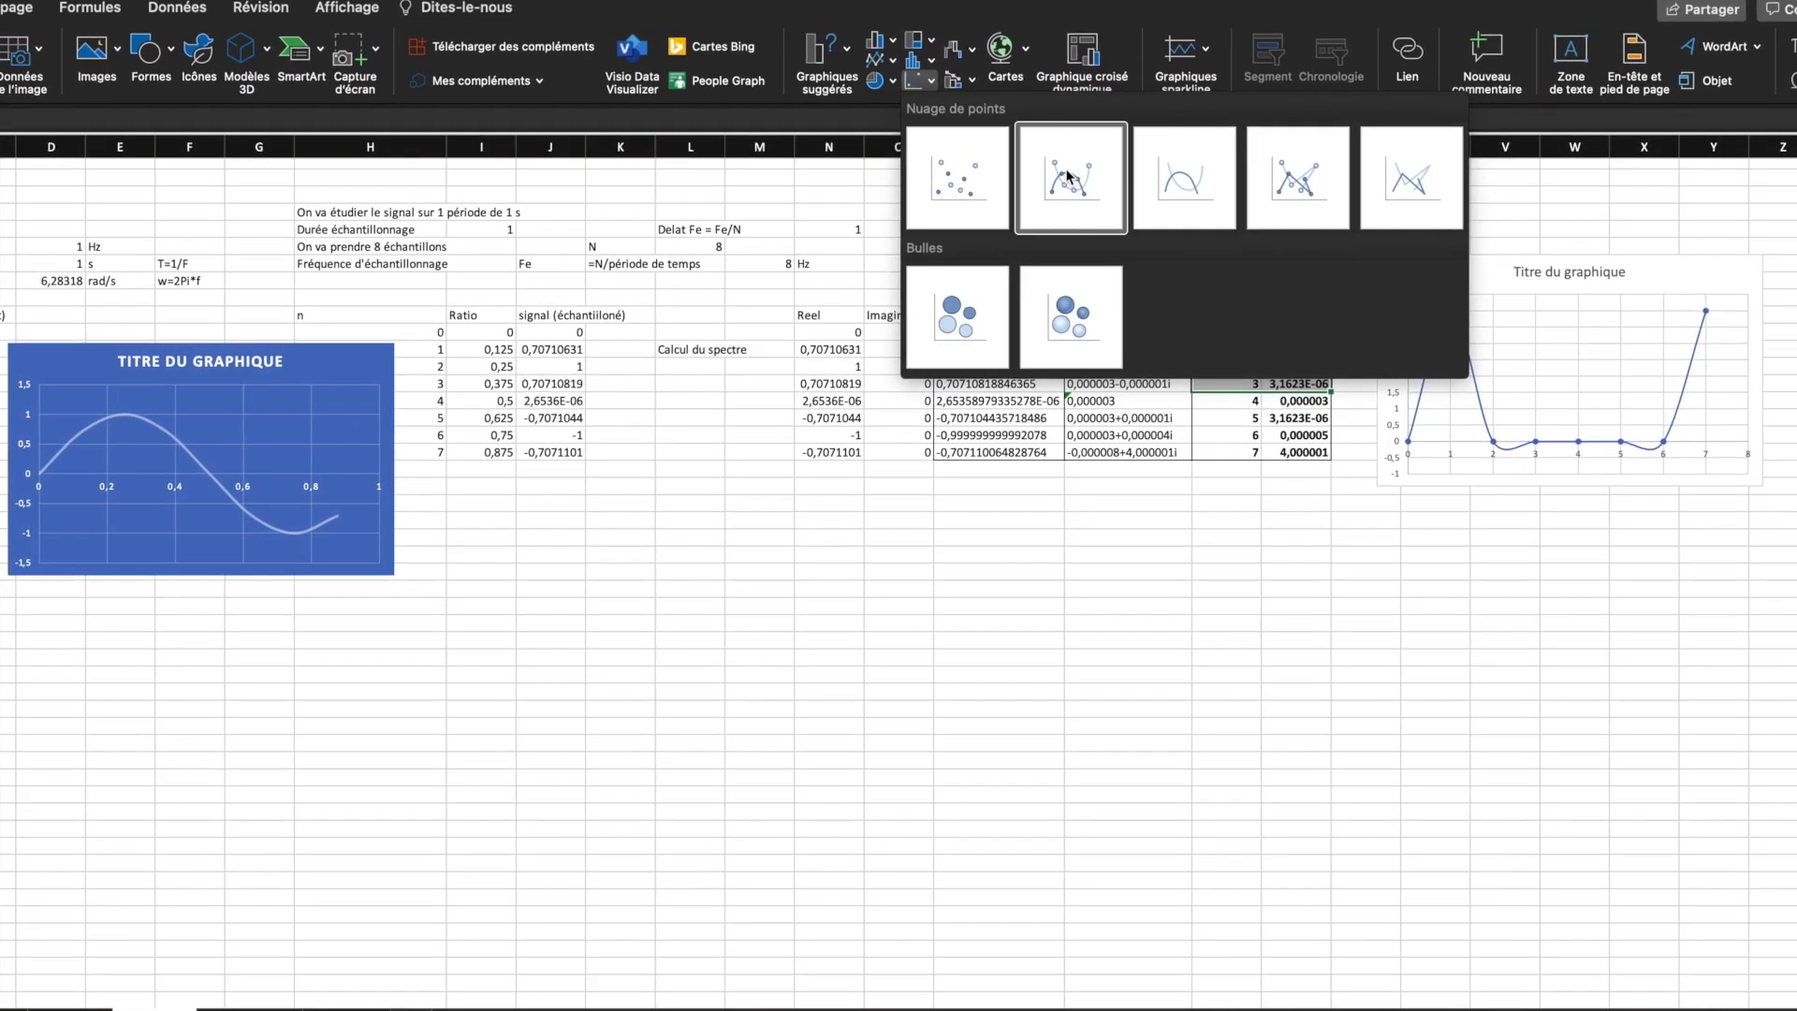
click(1122, 168)
drag(926, 491, 1670, 531)
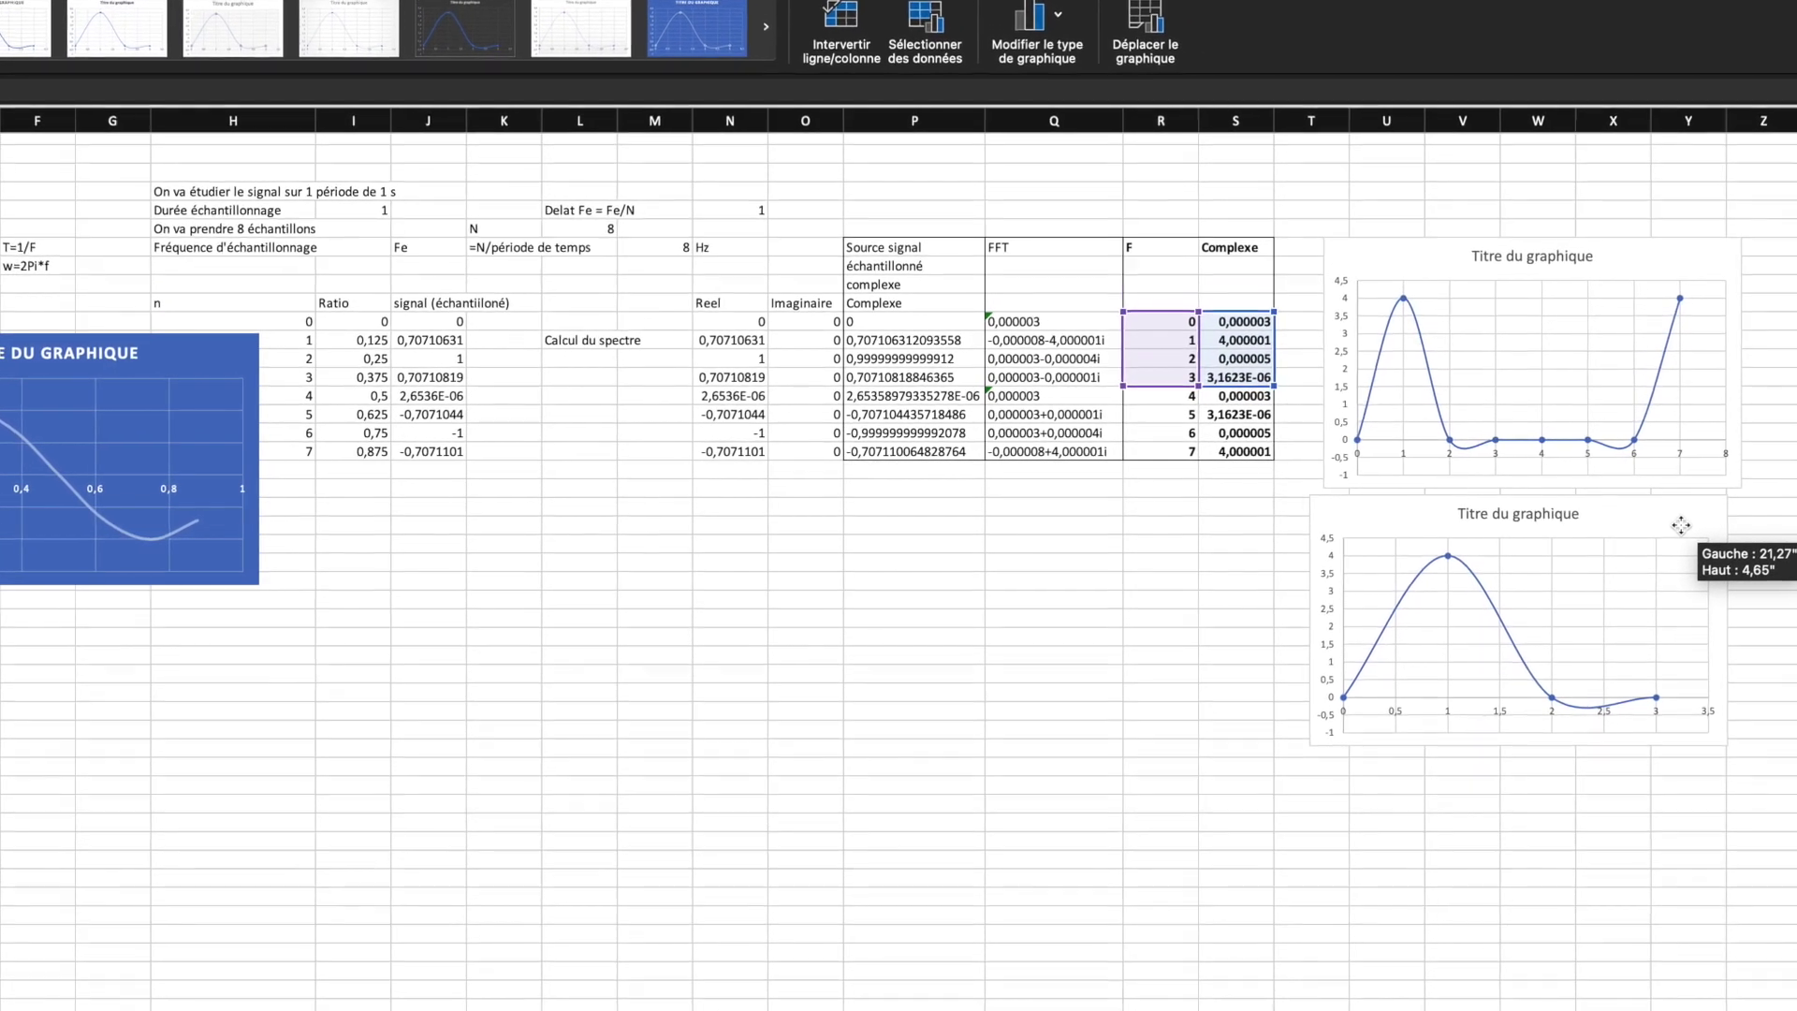
drag(1669, 531, 1698, 525)
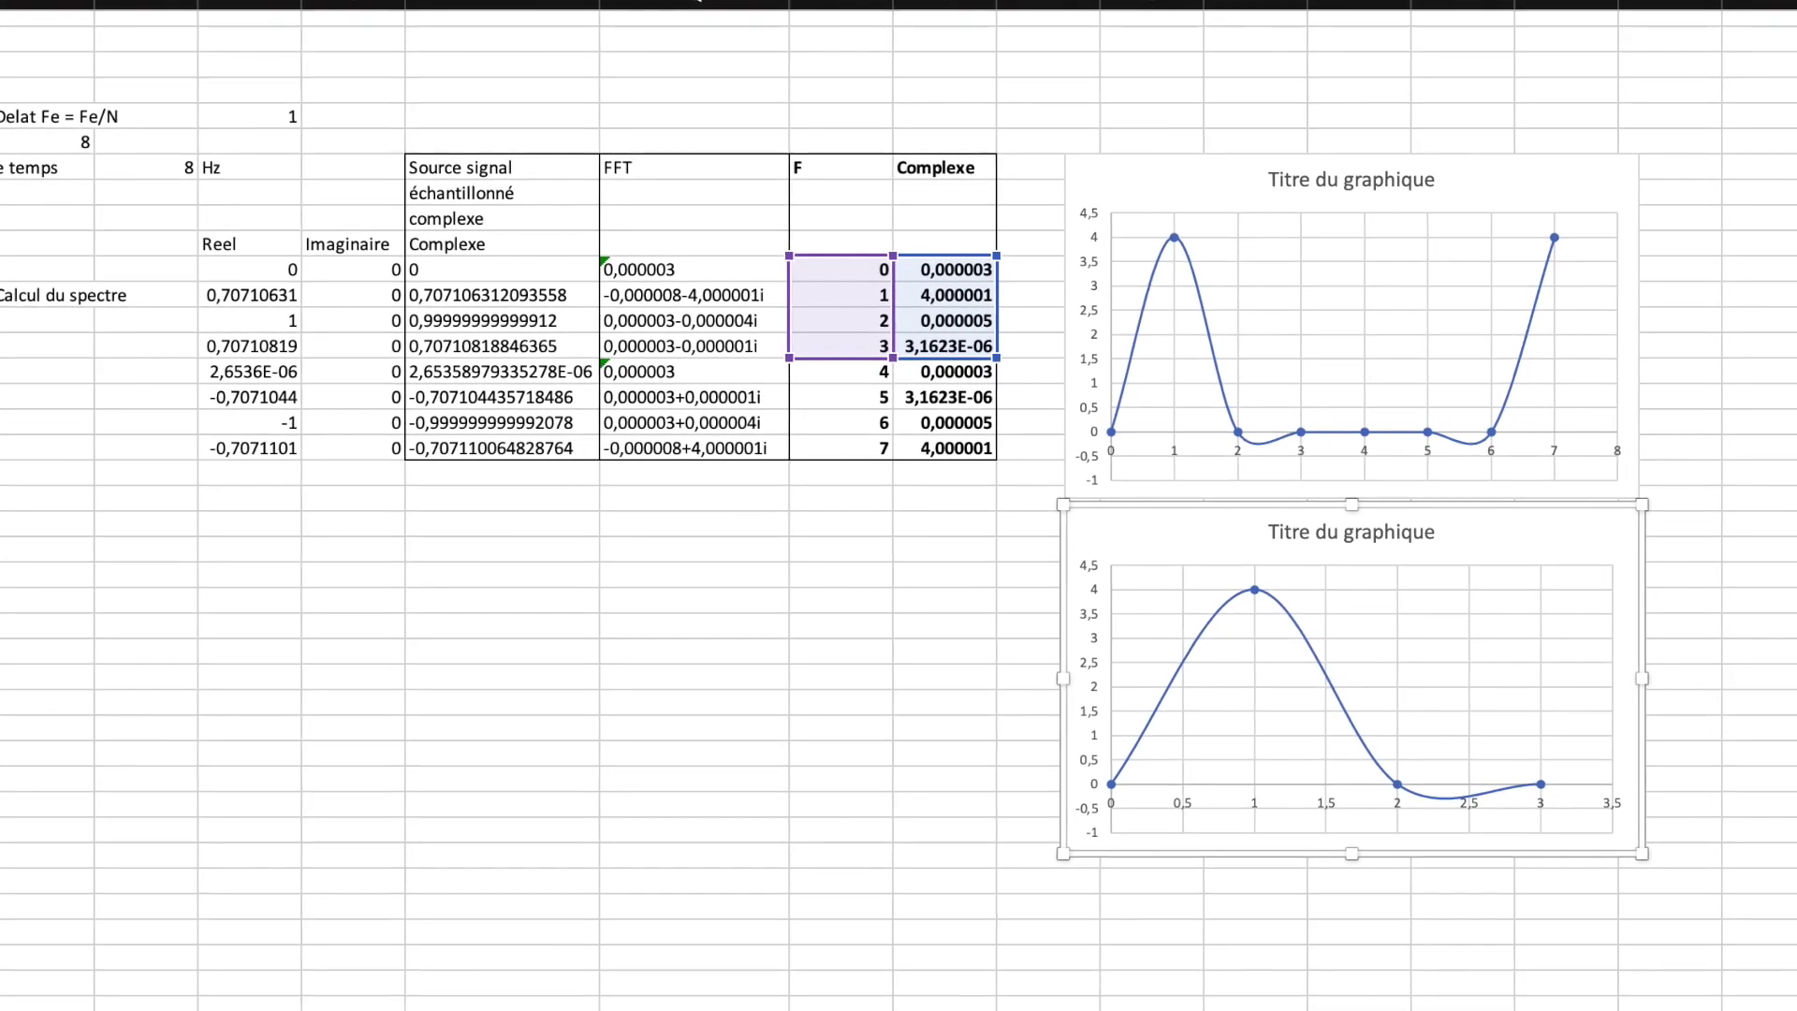
Step: Extend the sample and complex columns to index 15 and run the Fourier analysis on 16 samples
key(Escape)
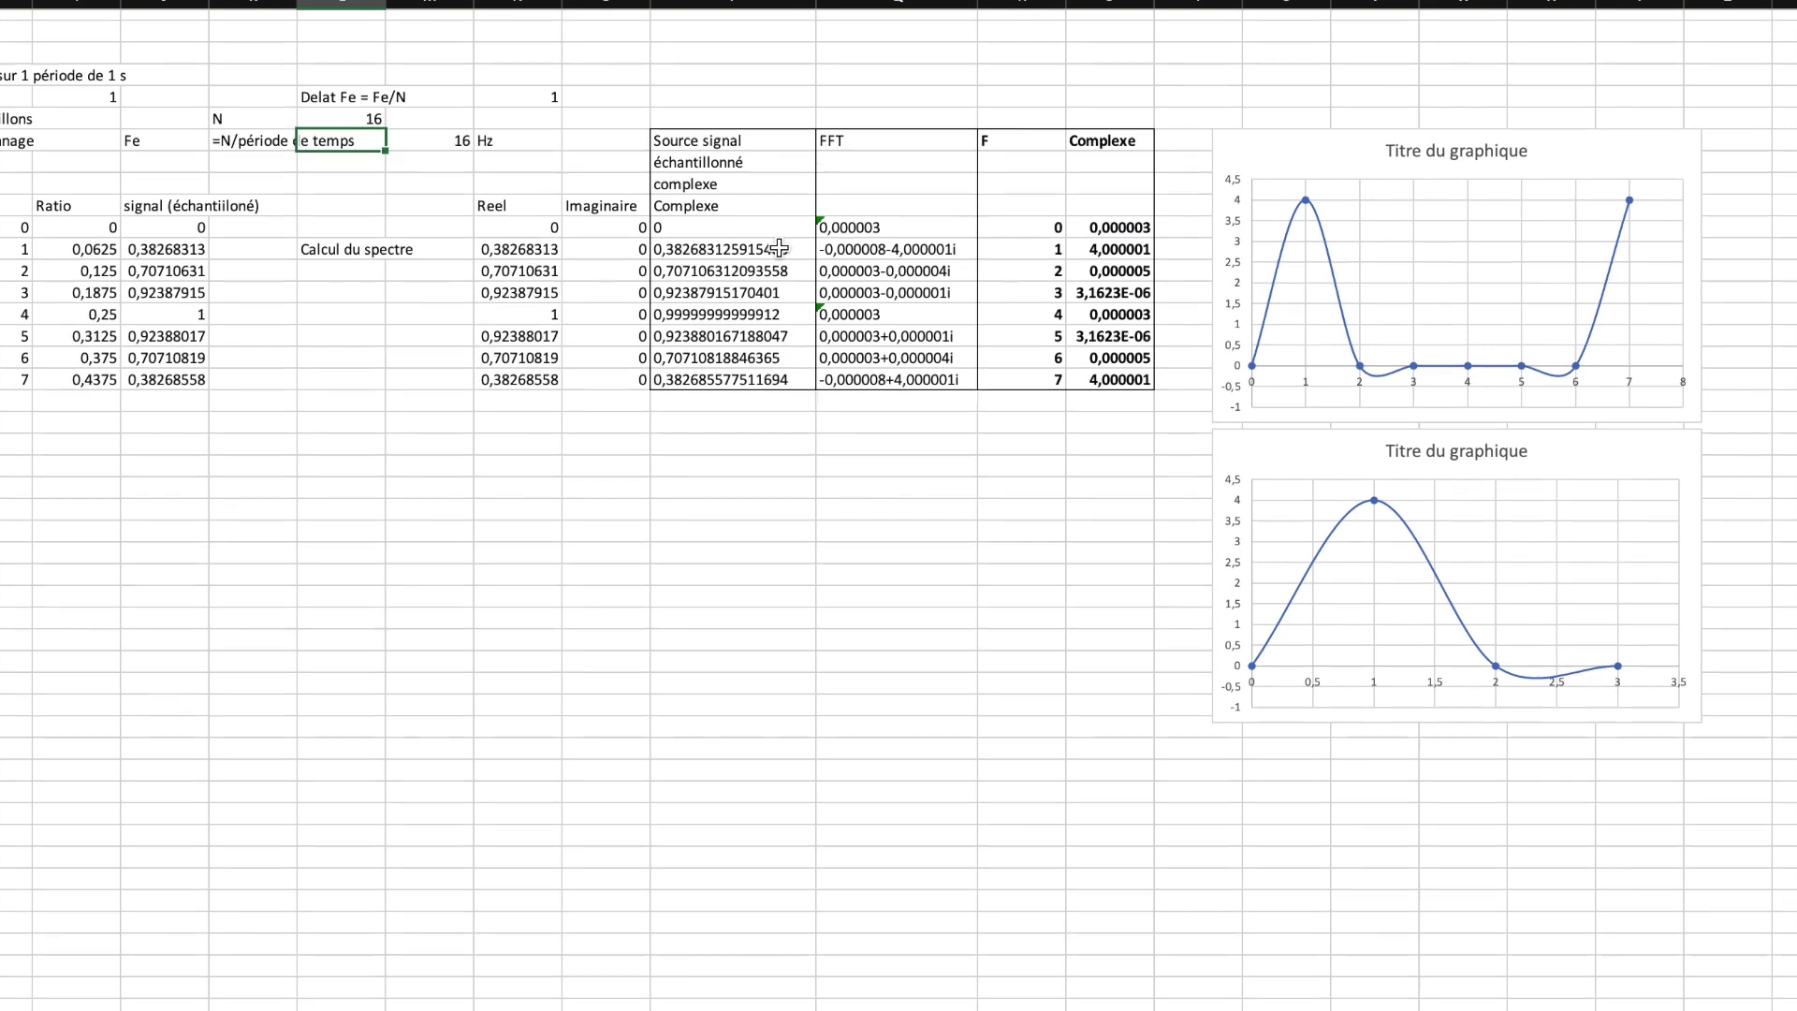
mouse_move(19, 382)
mouse_down()
mouse_move(196, 382)
mouse_move(277, 555)
mouse_up()
mouse_move(520, 227)
mouse_down()
mouse_move(730, 379)
mouse_move(830, 555)
mouse_up()
click(898, 232)
click(742, 104)
text(7)
key(Return)
Step: Extend frequency and magnitude columns to 15 and add a chart of F 0–7 below the others
mouse_move(1021, 227)
mouse_down()
mouse_move(1142, 379)
mouse_move(1154, 560)
mouse_up()
click(897, 639)
drag(1020, 228, 1147, 379)
drag(931, 599, 1630, 770)
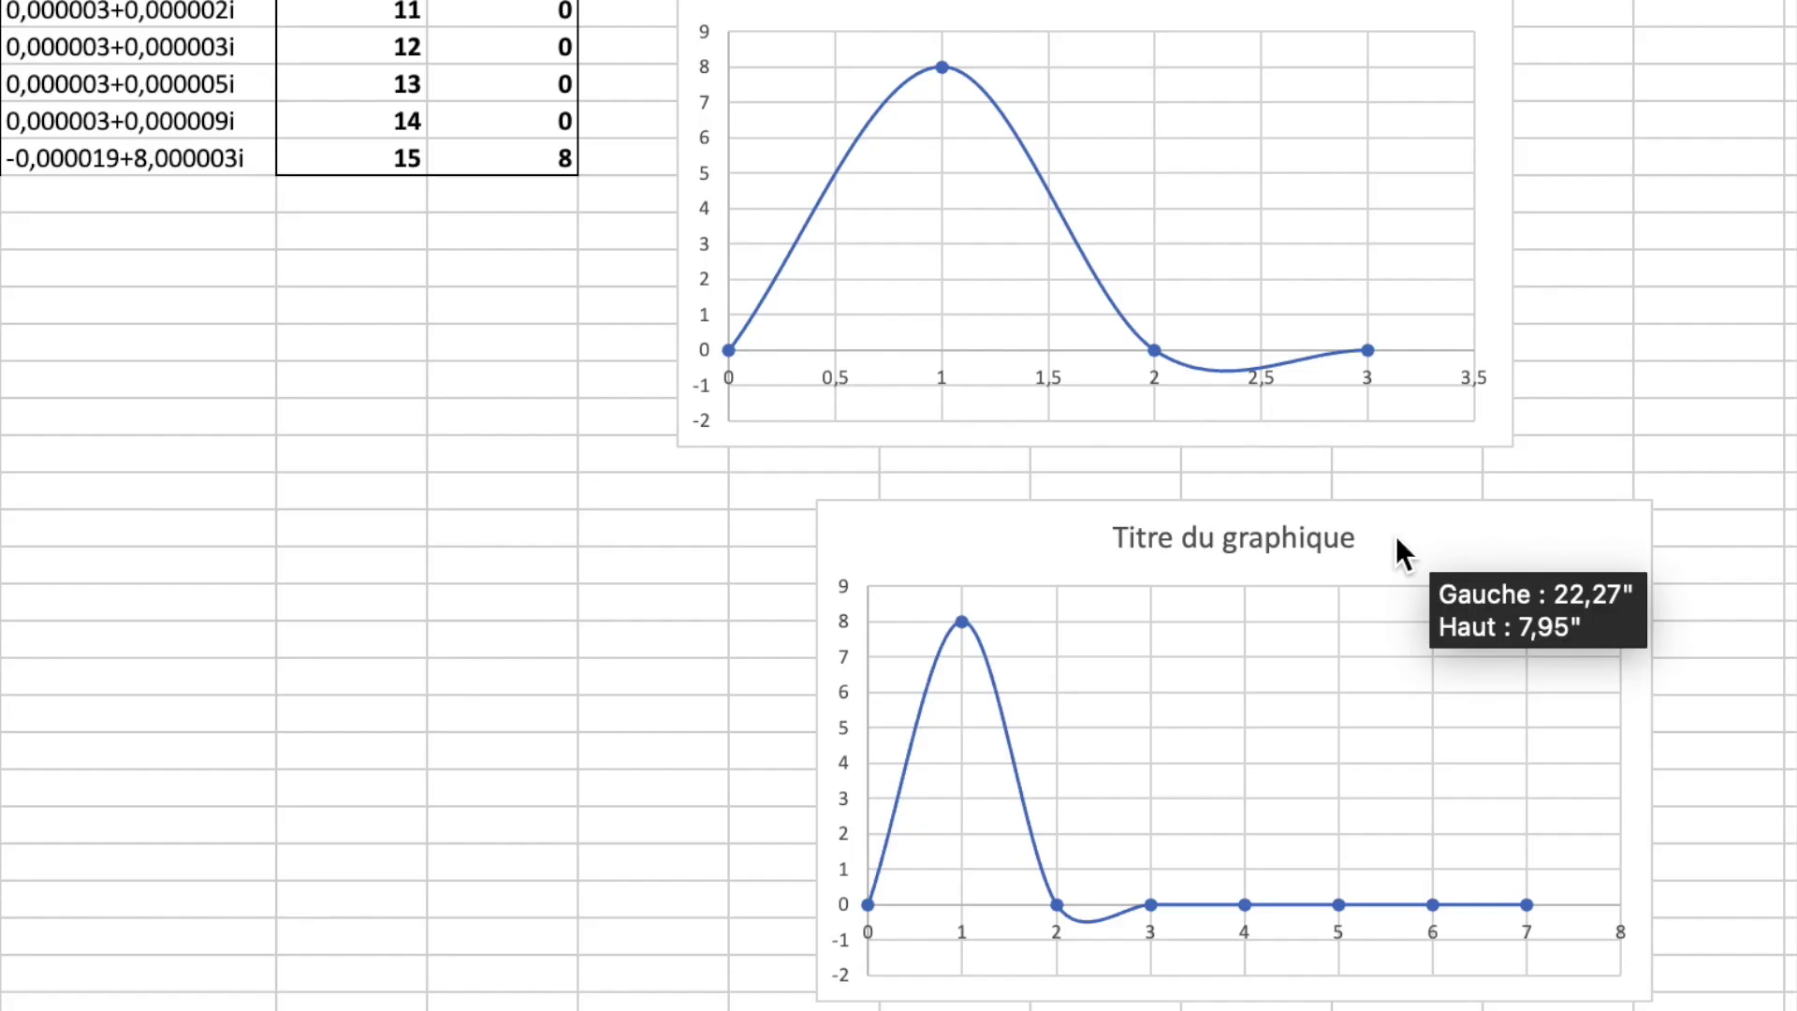
drag(1395, 536, 1271, 496)
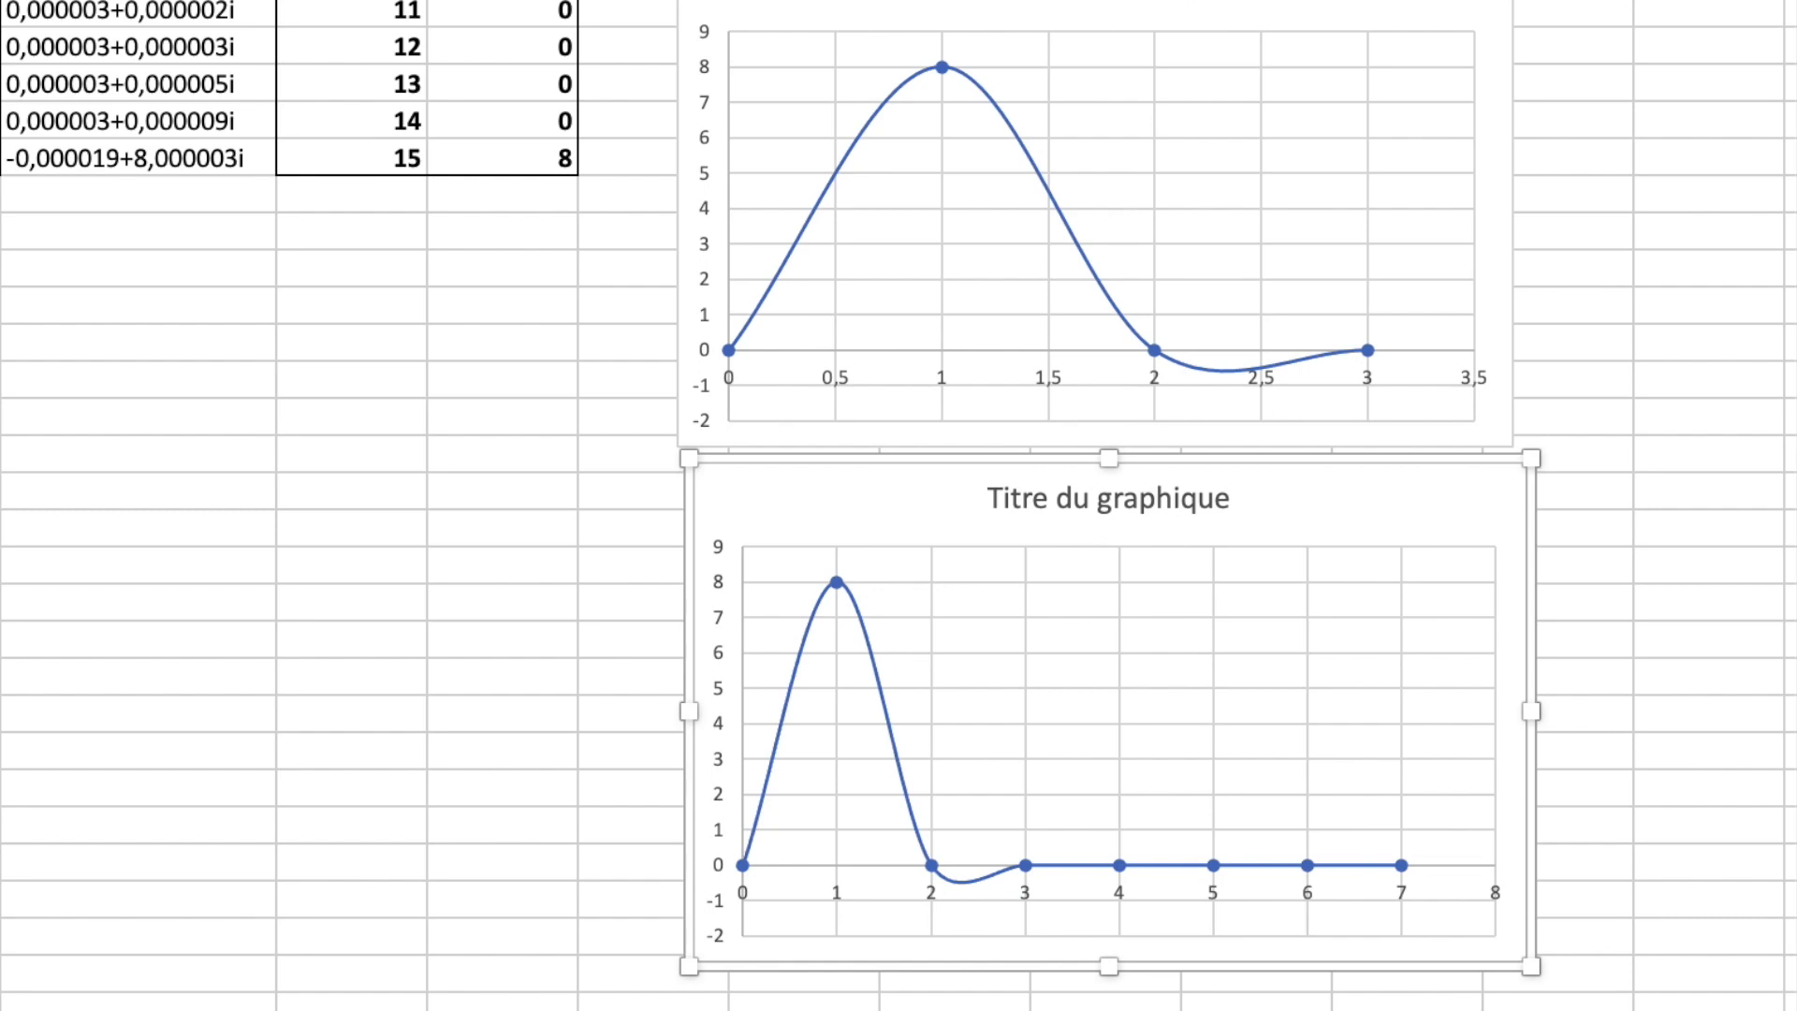
key(Escape)
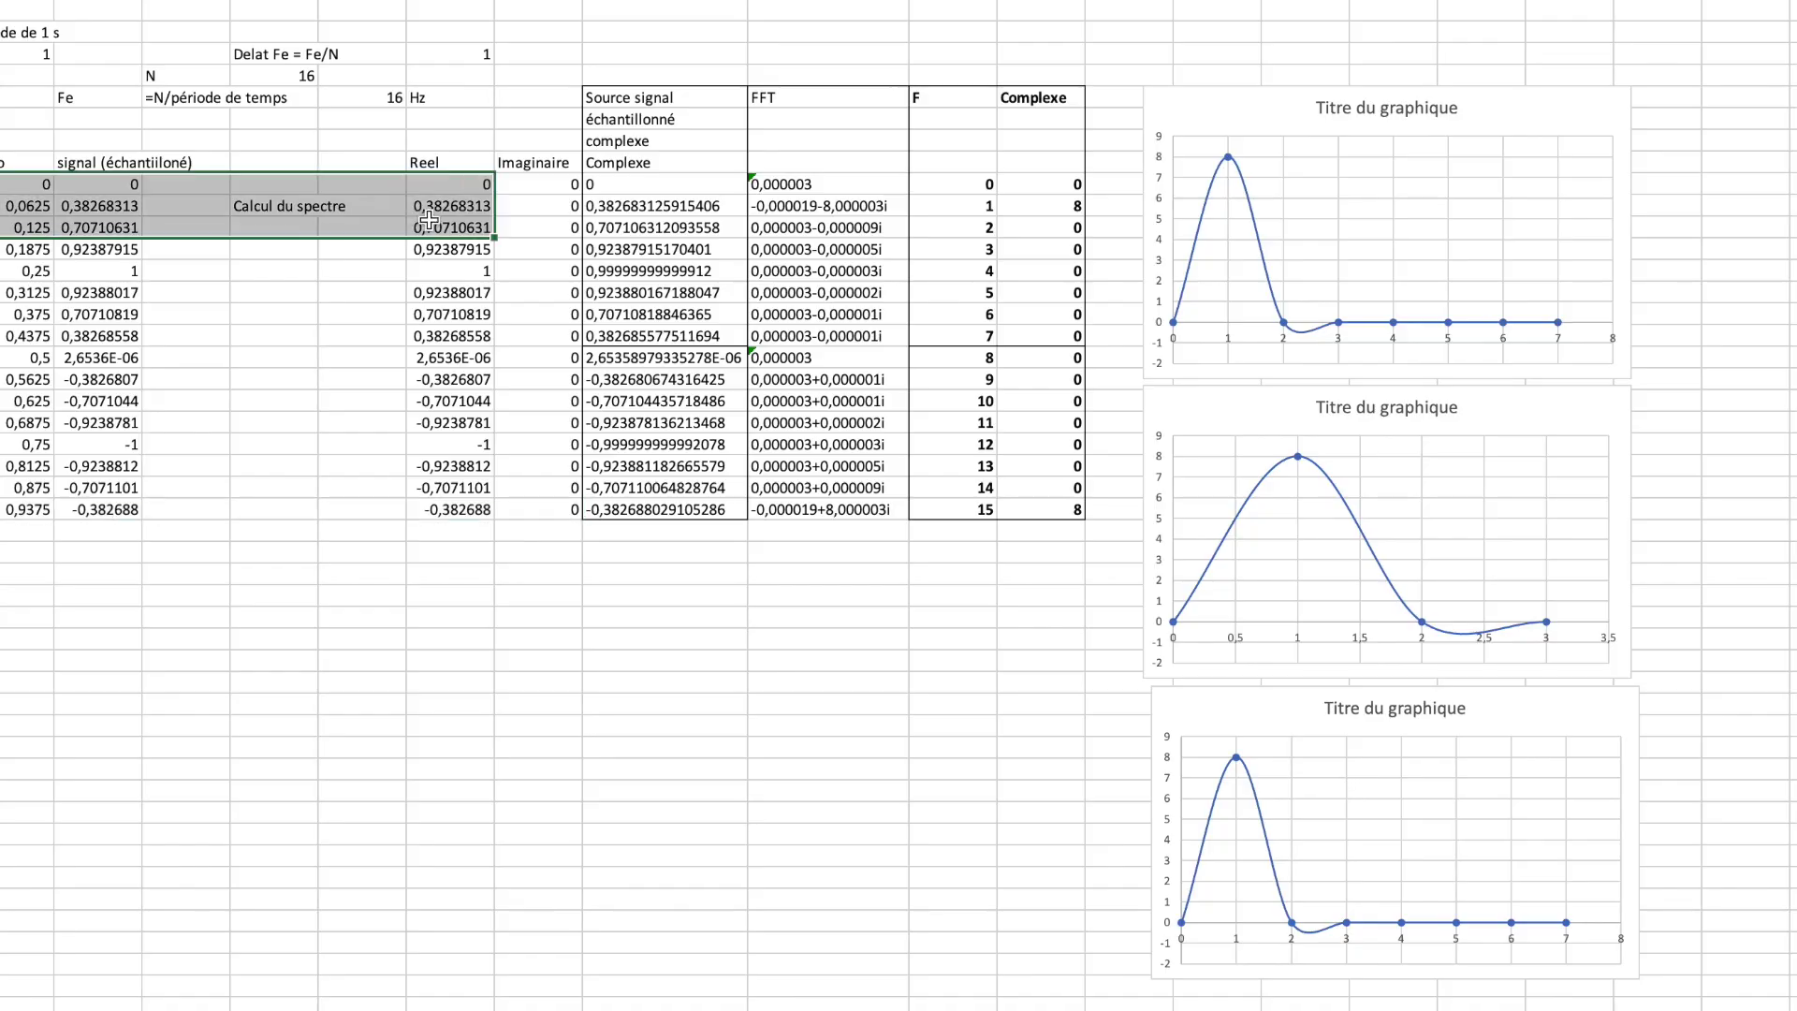
Step: Set N to 32 and extend the sample table to 32 rows
mouse_move(0, 510)
mouse_down()
mouse_move(494, 519)
mouse_move(506, 865)
mouse_up()
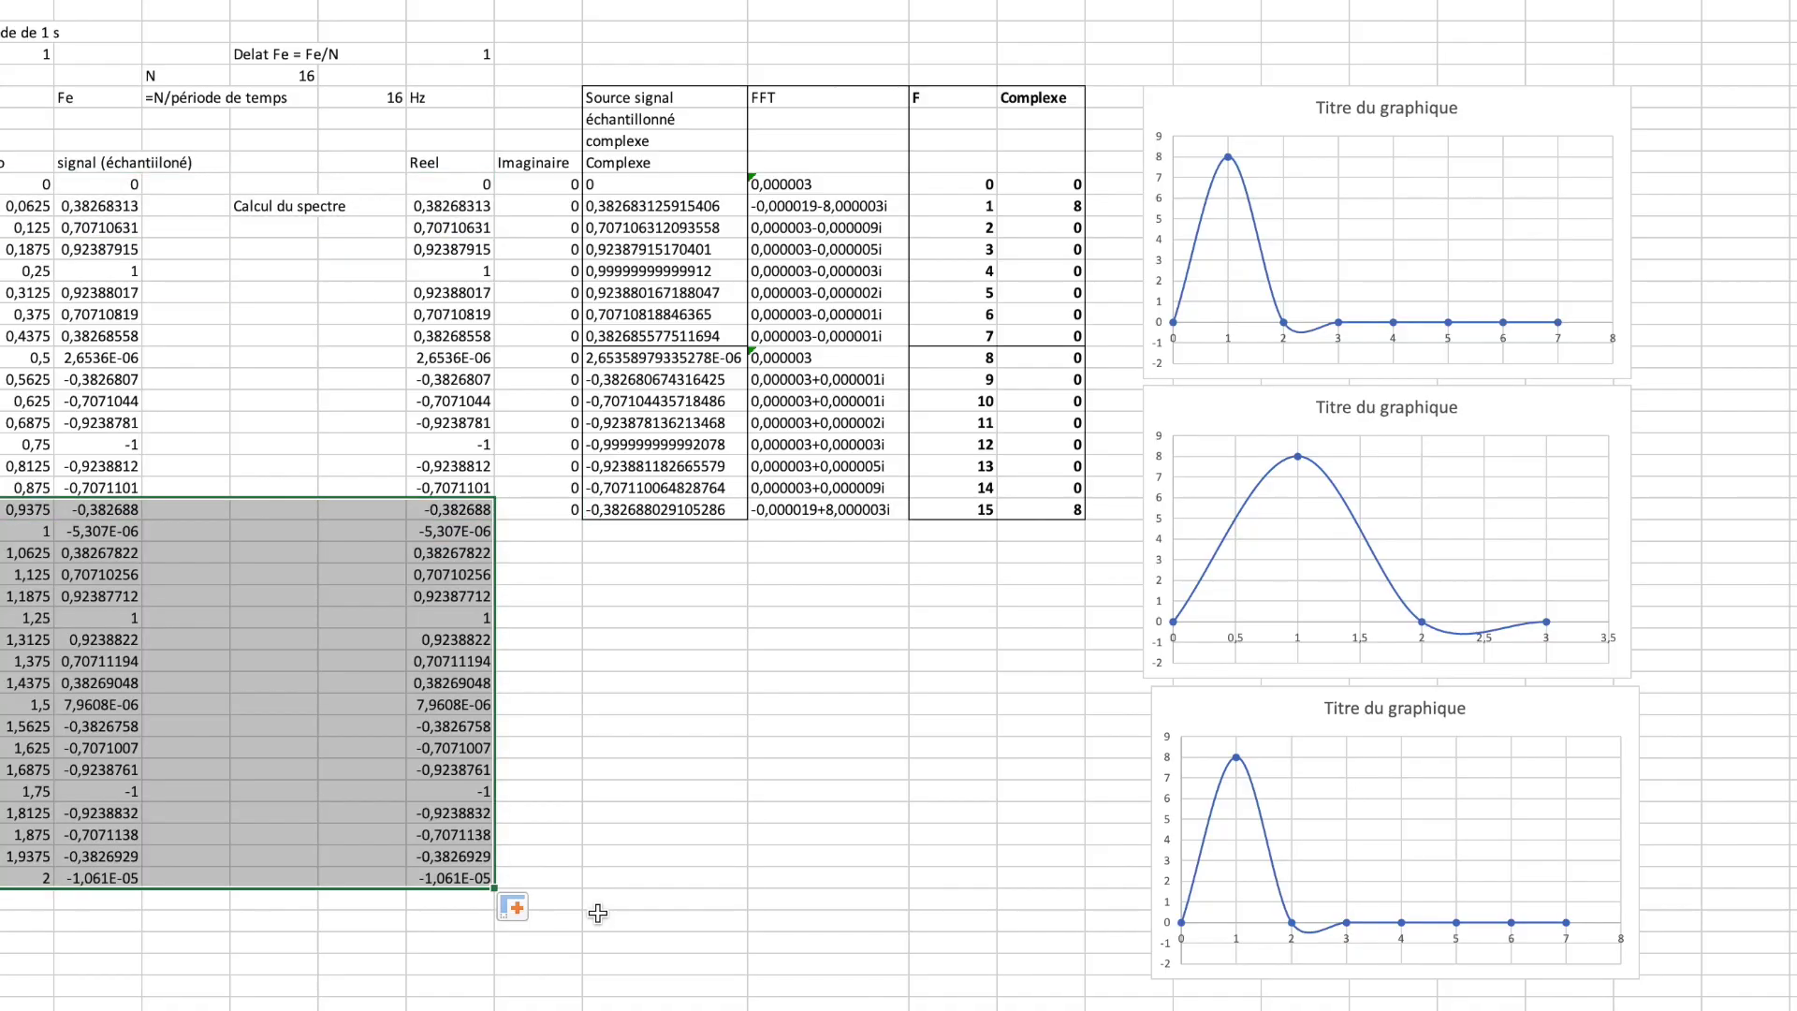
click(664, 877)
click(306, 76)
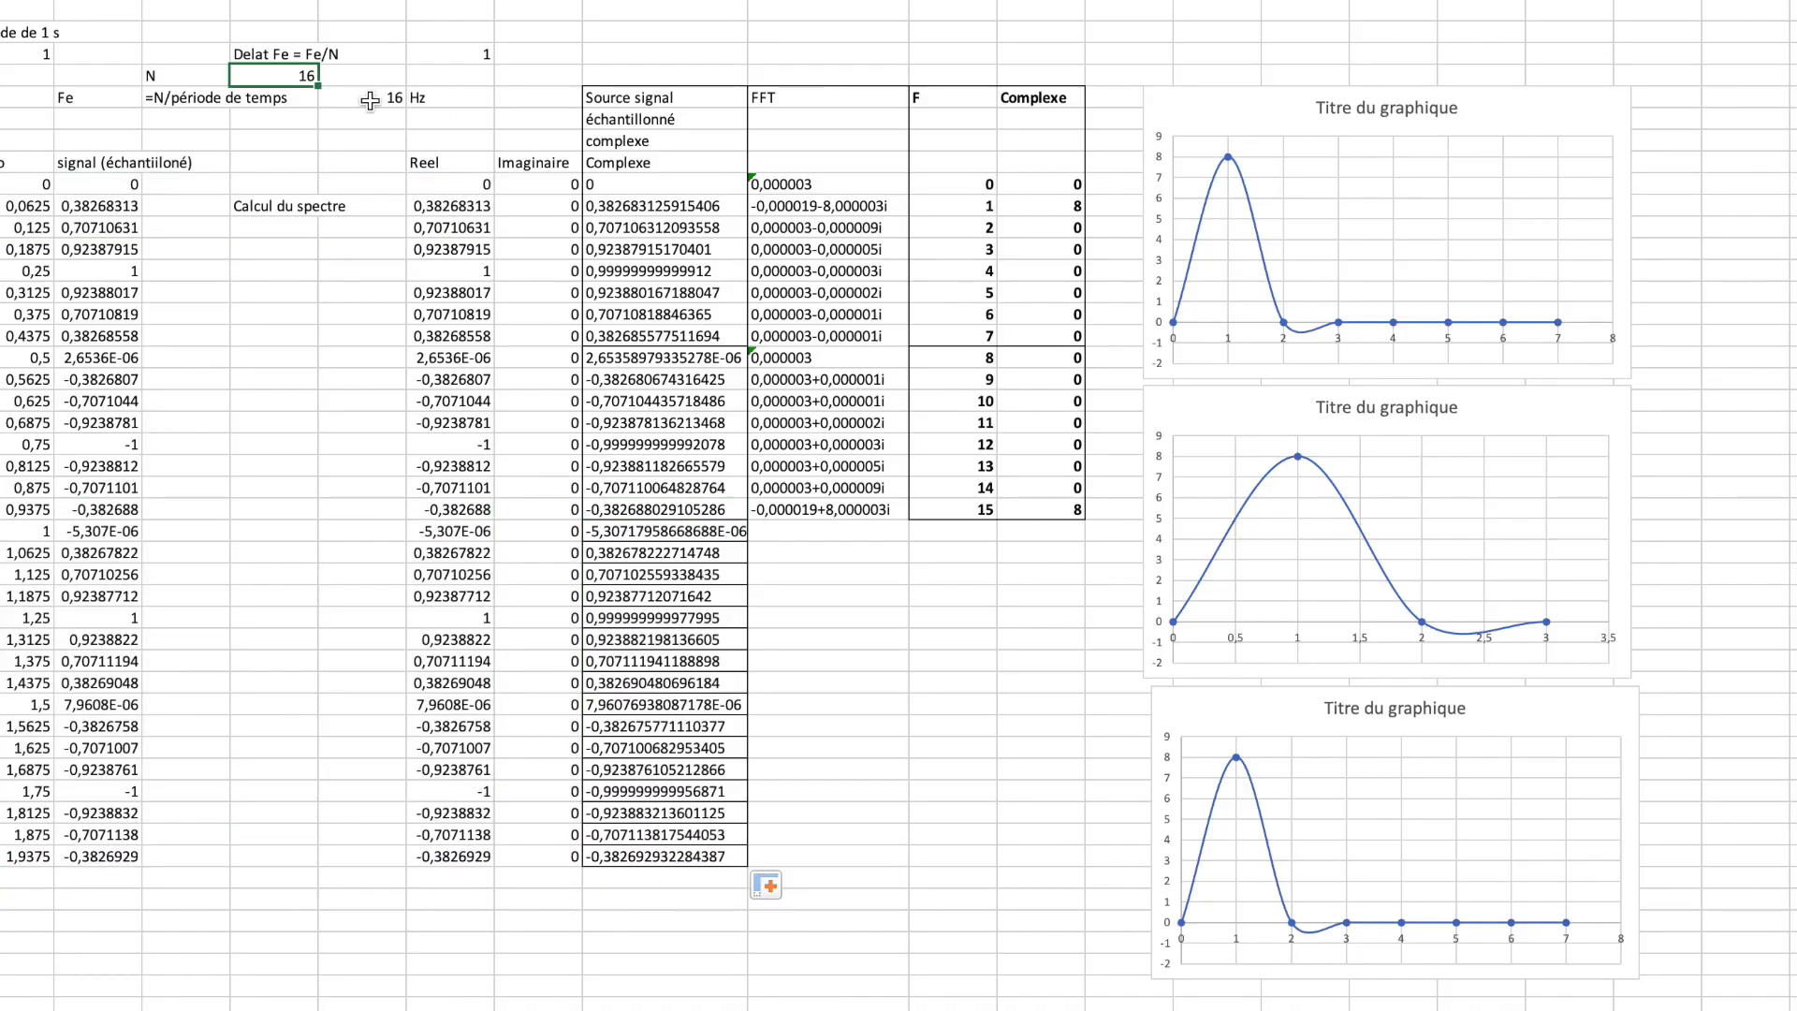
text(32)
key(Return)
drag(98, 184, 98, 856)
click(772, 4)
click(952, 892)
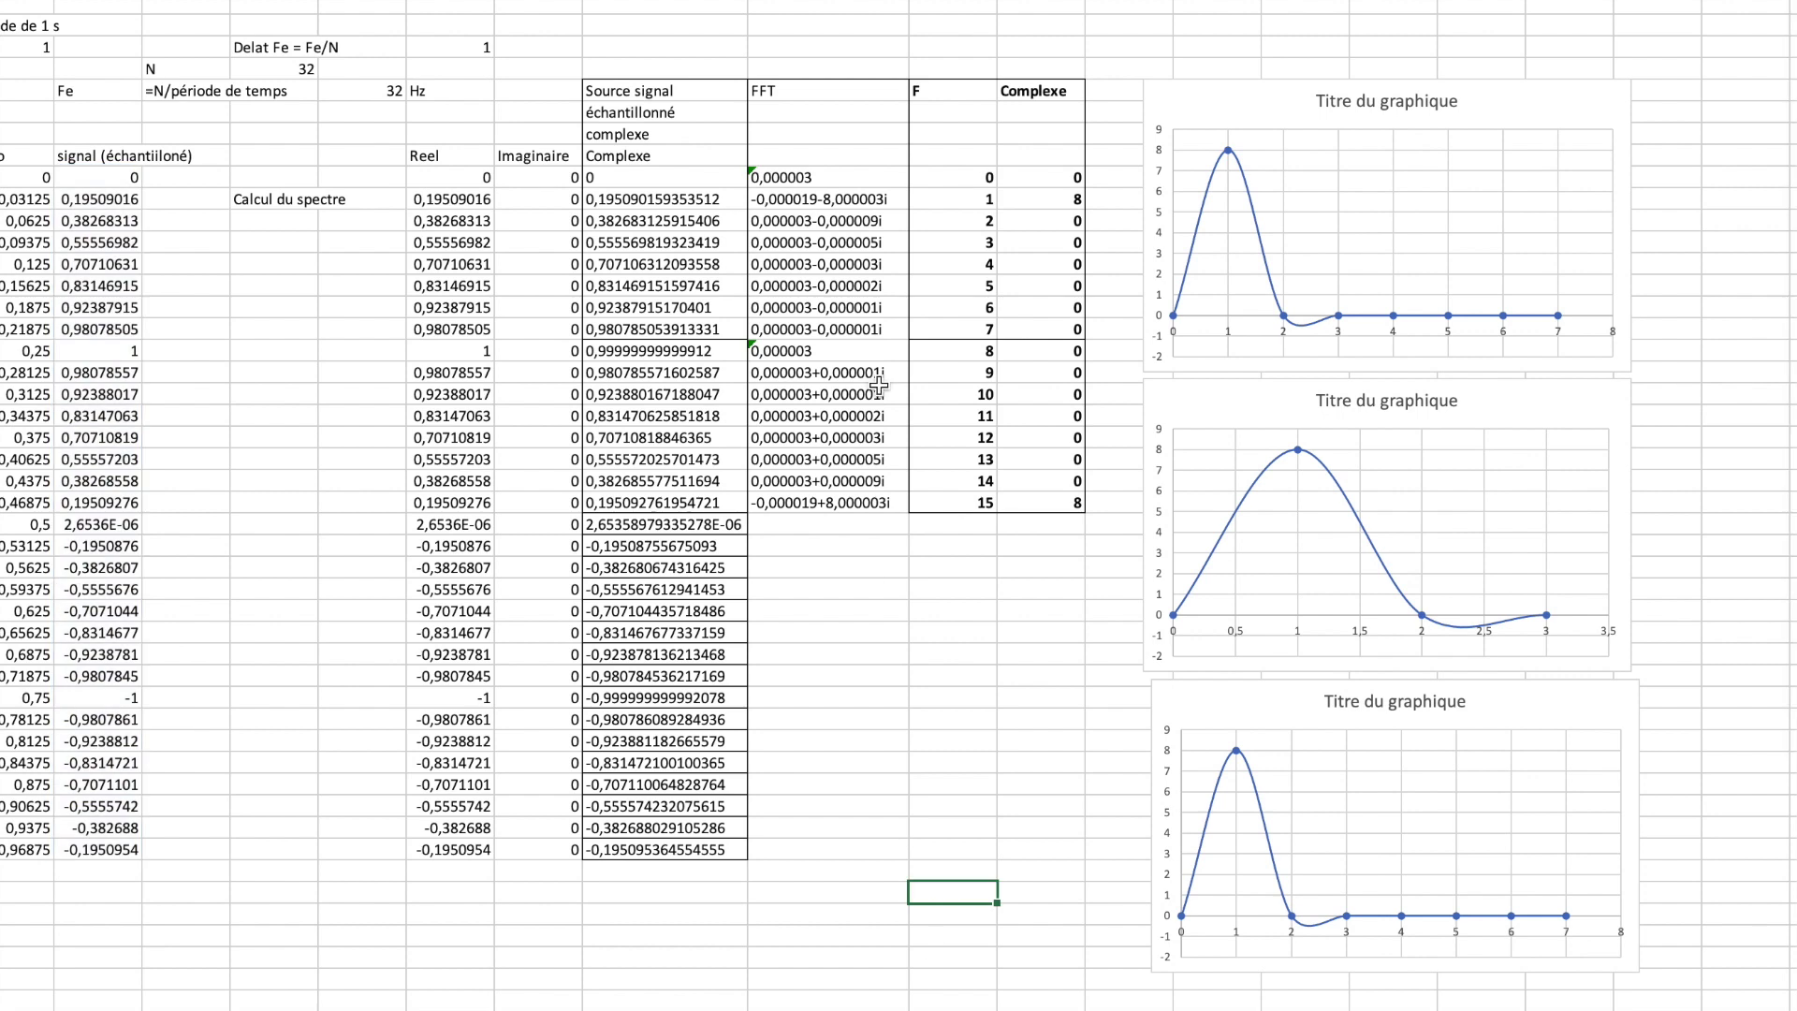
Step: Rerun the Fourier analysis for 32 samples, overwriting the previous FFT output
click(665, 40)
click(670, 34)
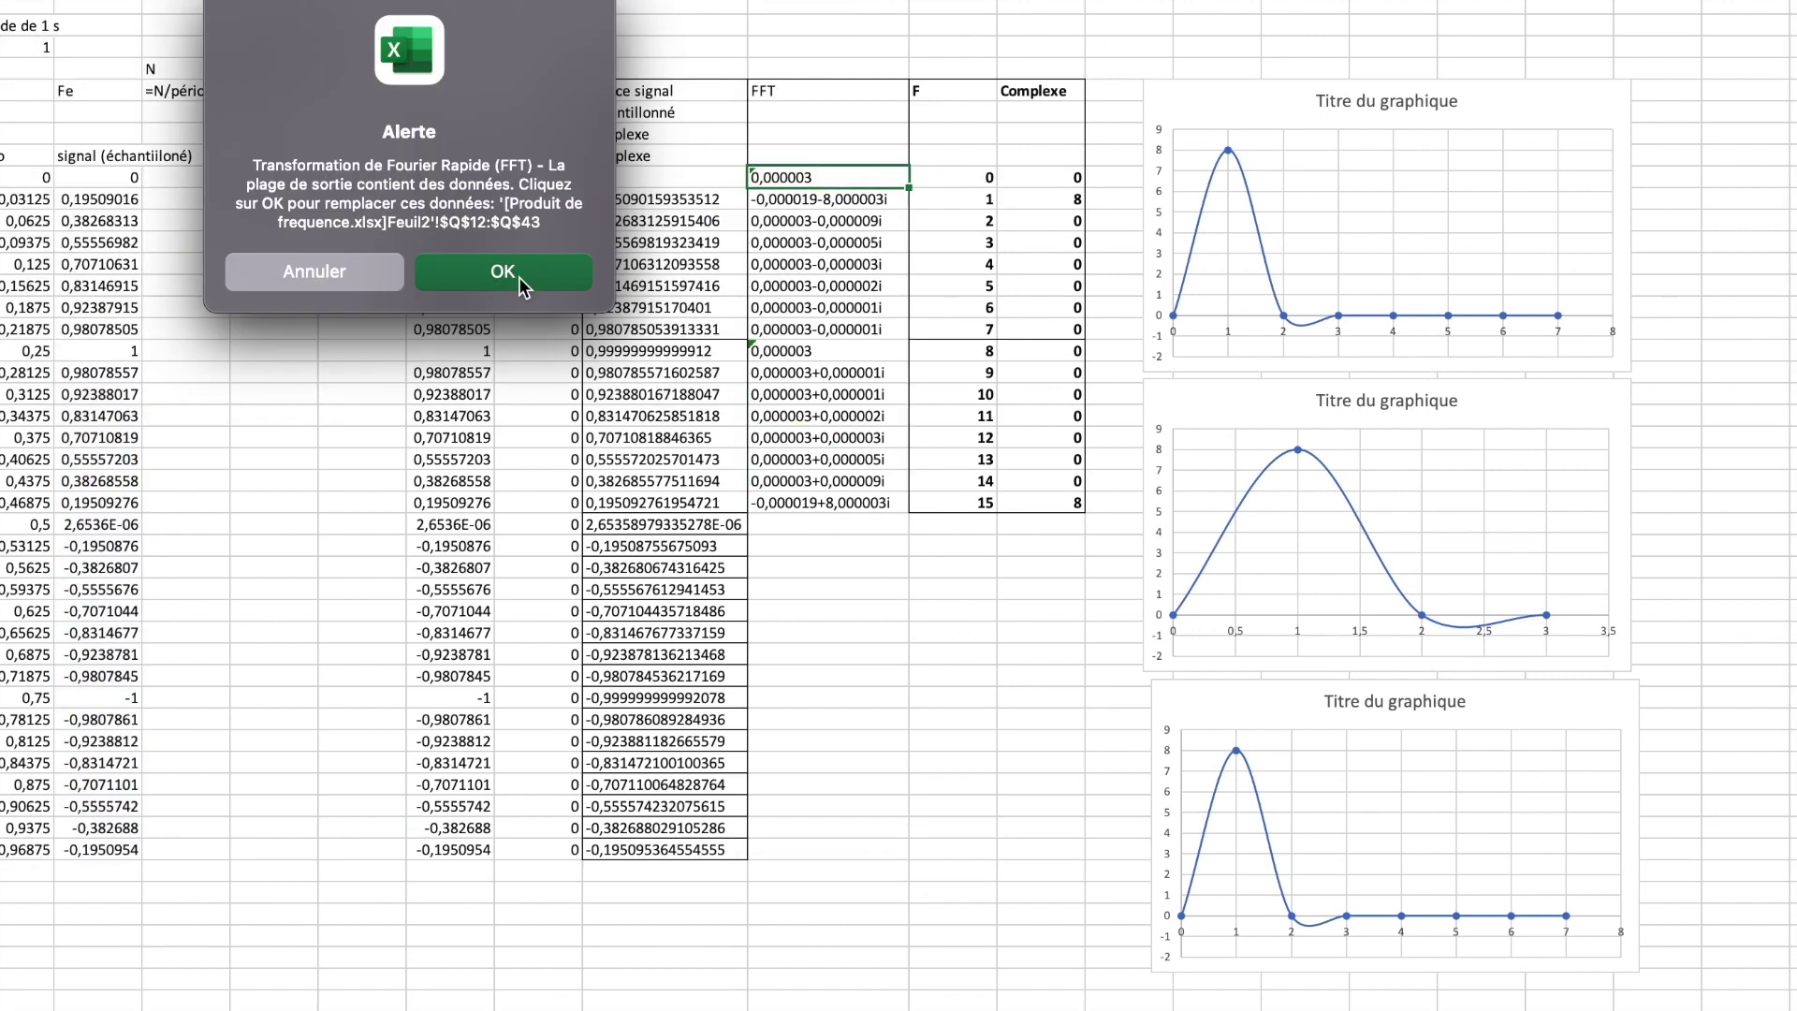
click(602, 165)
scroll(1263, 906, down, 4)
drag(951, 91, 1056, 380)
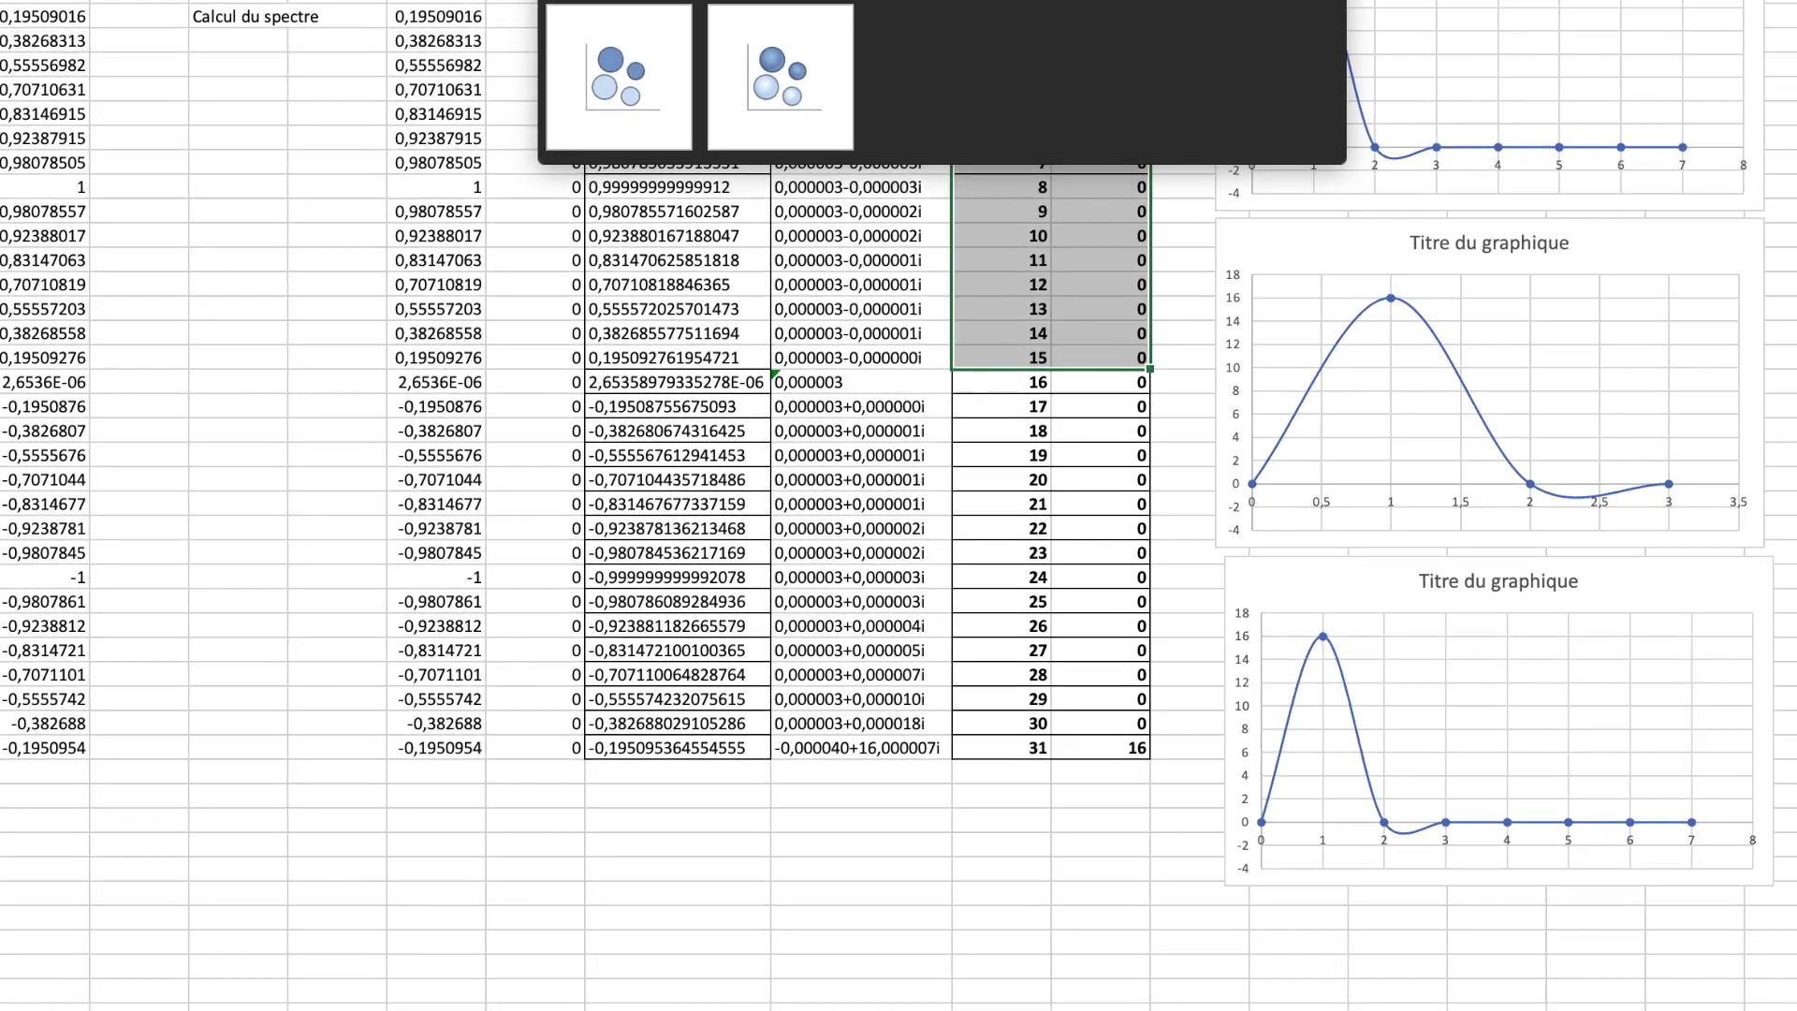
Step: Insert a smooth-line chart of N=32 magnitudes for F 0–15 beside the other charts
click(617, 4)
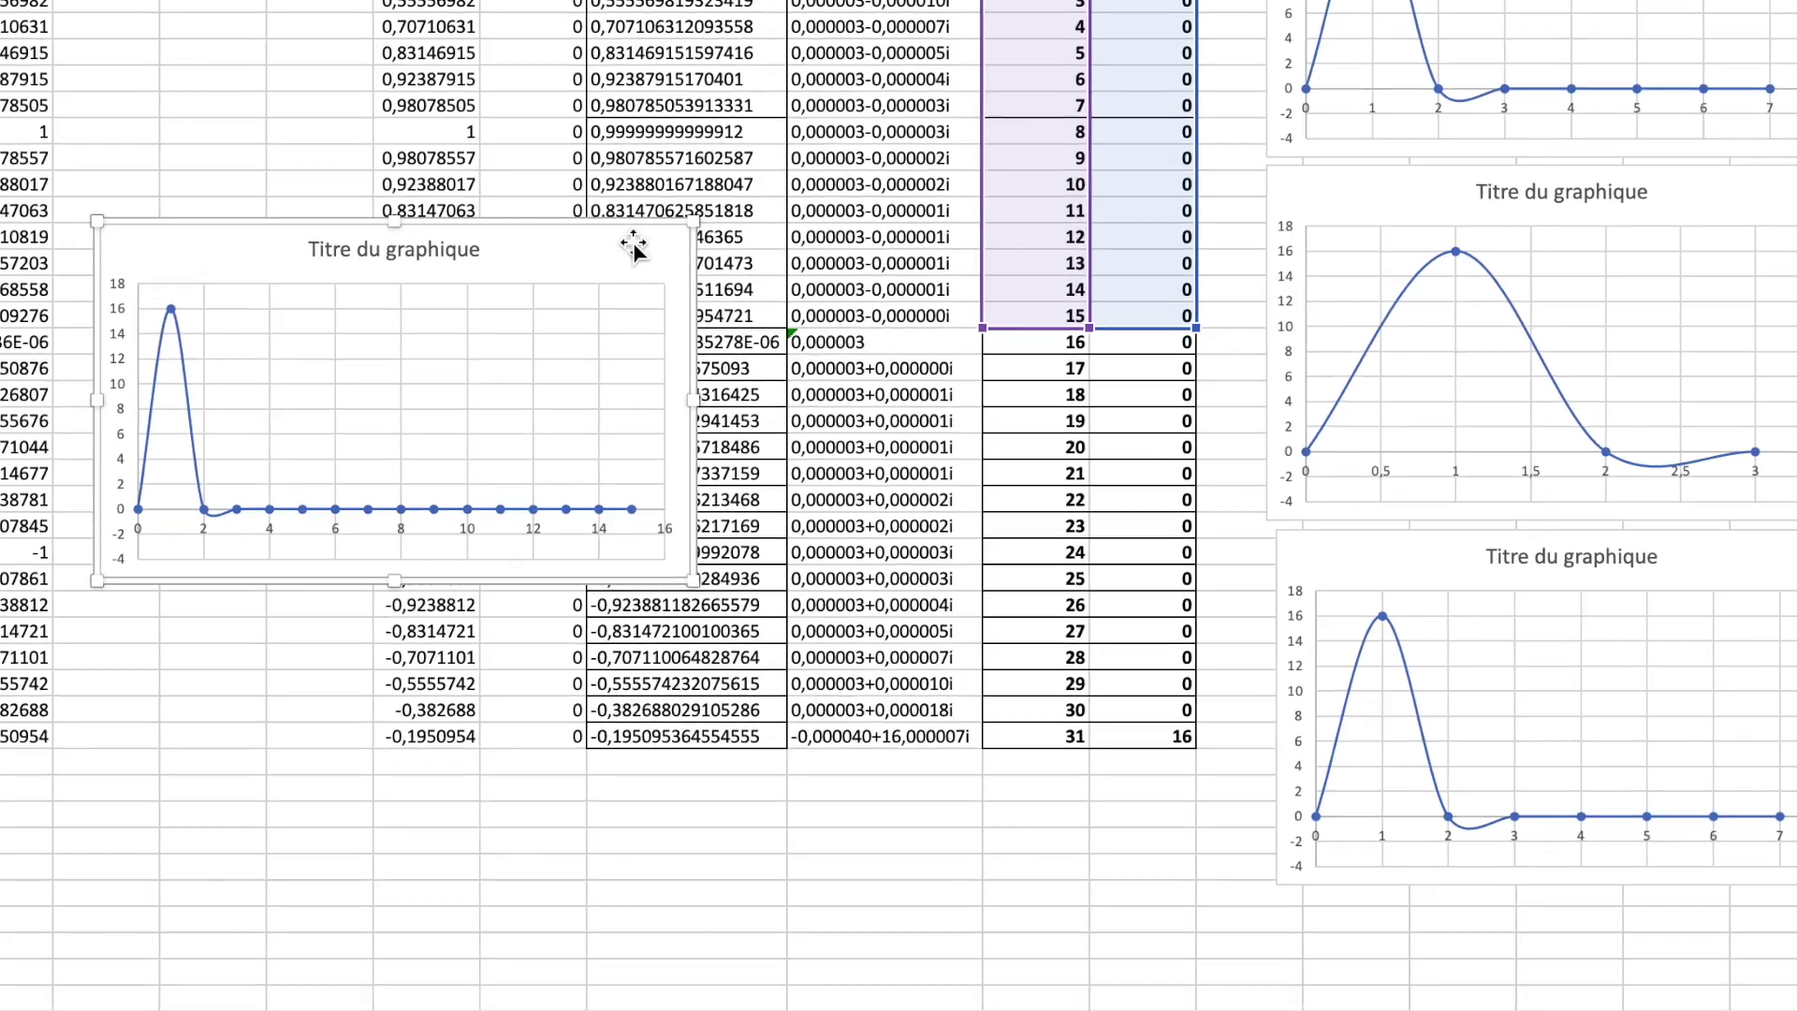
mouse_move(677, 281)
mouse_down()
mouse_move(1597, 771)
mouse_move(1683, 785)
mouse_move(1115, 823)
mouse_move(1086, 778)
mouse_up()
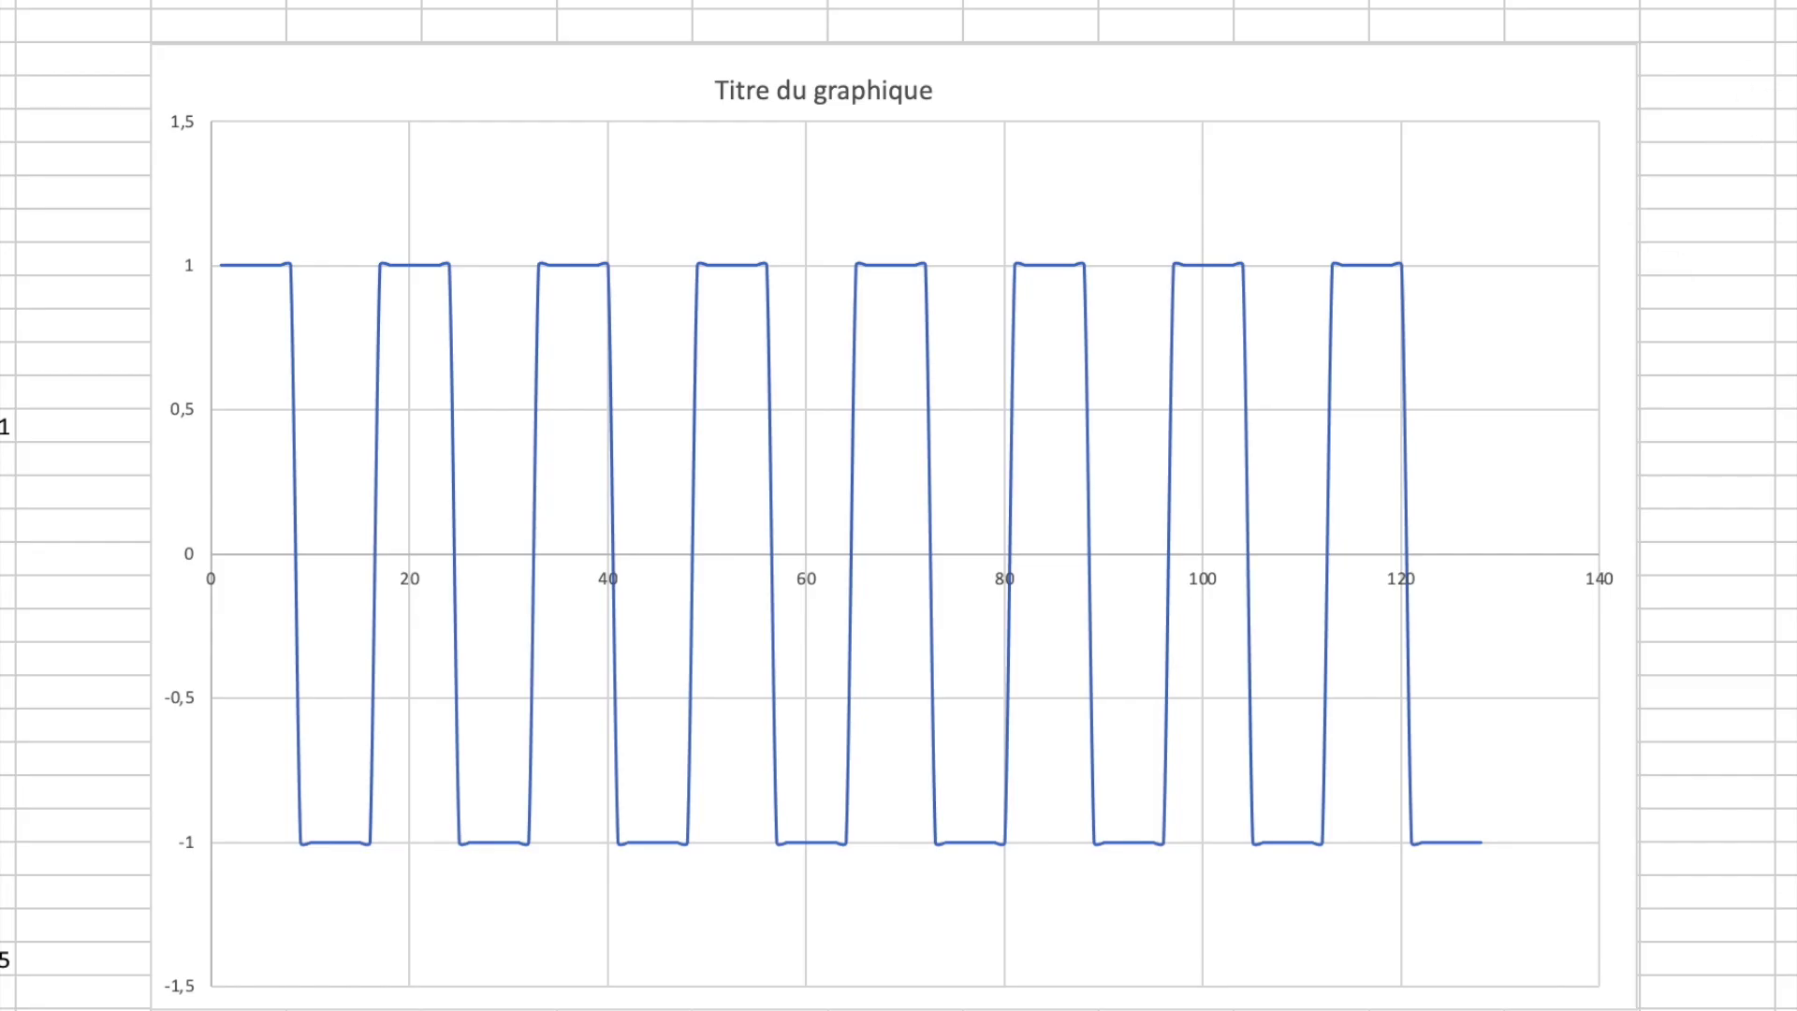
Step: Scroll past the square-wave chart and its Module spectrum down to the slow and fast cosine charts
scroll(899, 506, down, 3)
scroll(898, 505, down, 3)
scroll(898, 505, down, 5)
scroll(899, 506, down, 3)
scroll(898, 505, down, 1)
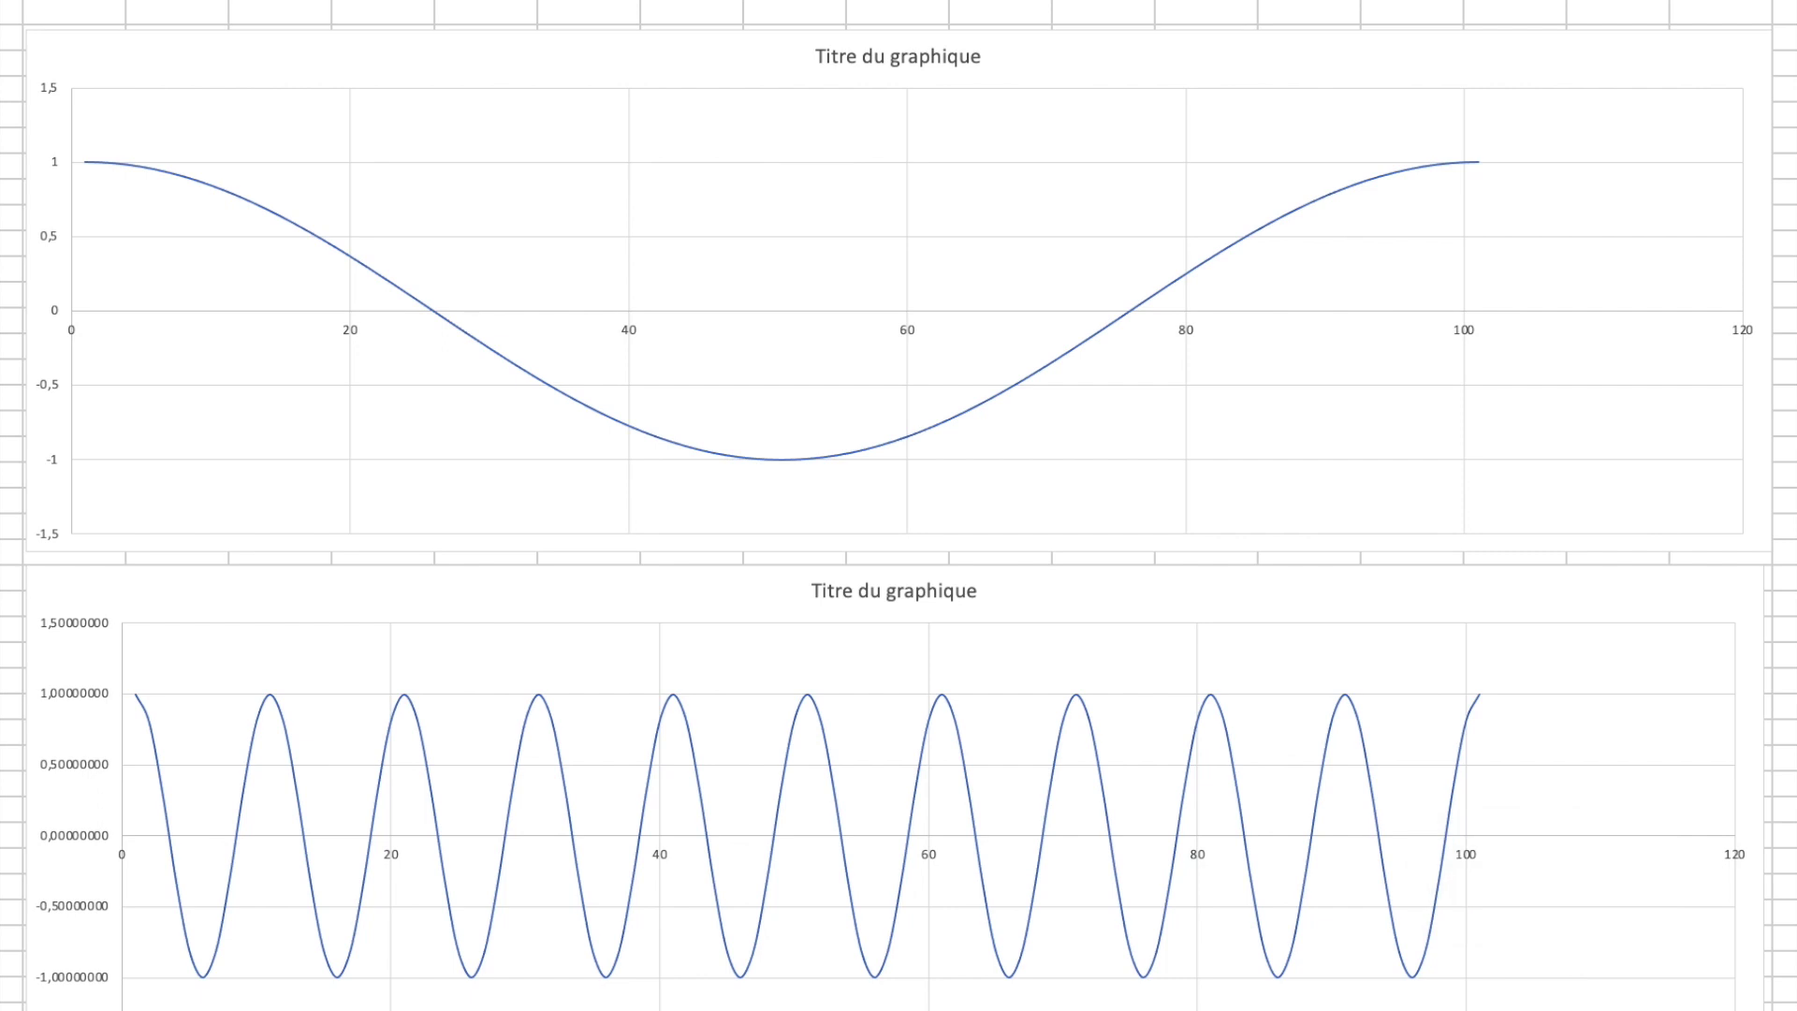
Step: Scroll through the Produit chart to the Module spectrum peaking at 64 near 90 and 110
scroll(899, 505, down, 1)
scroll(898, 505, down, 3)
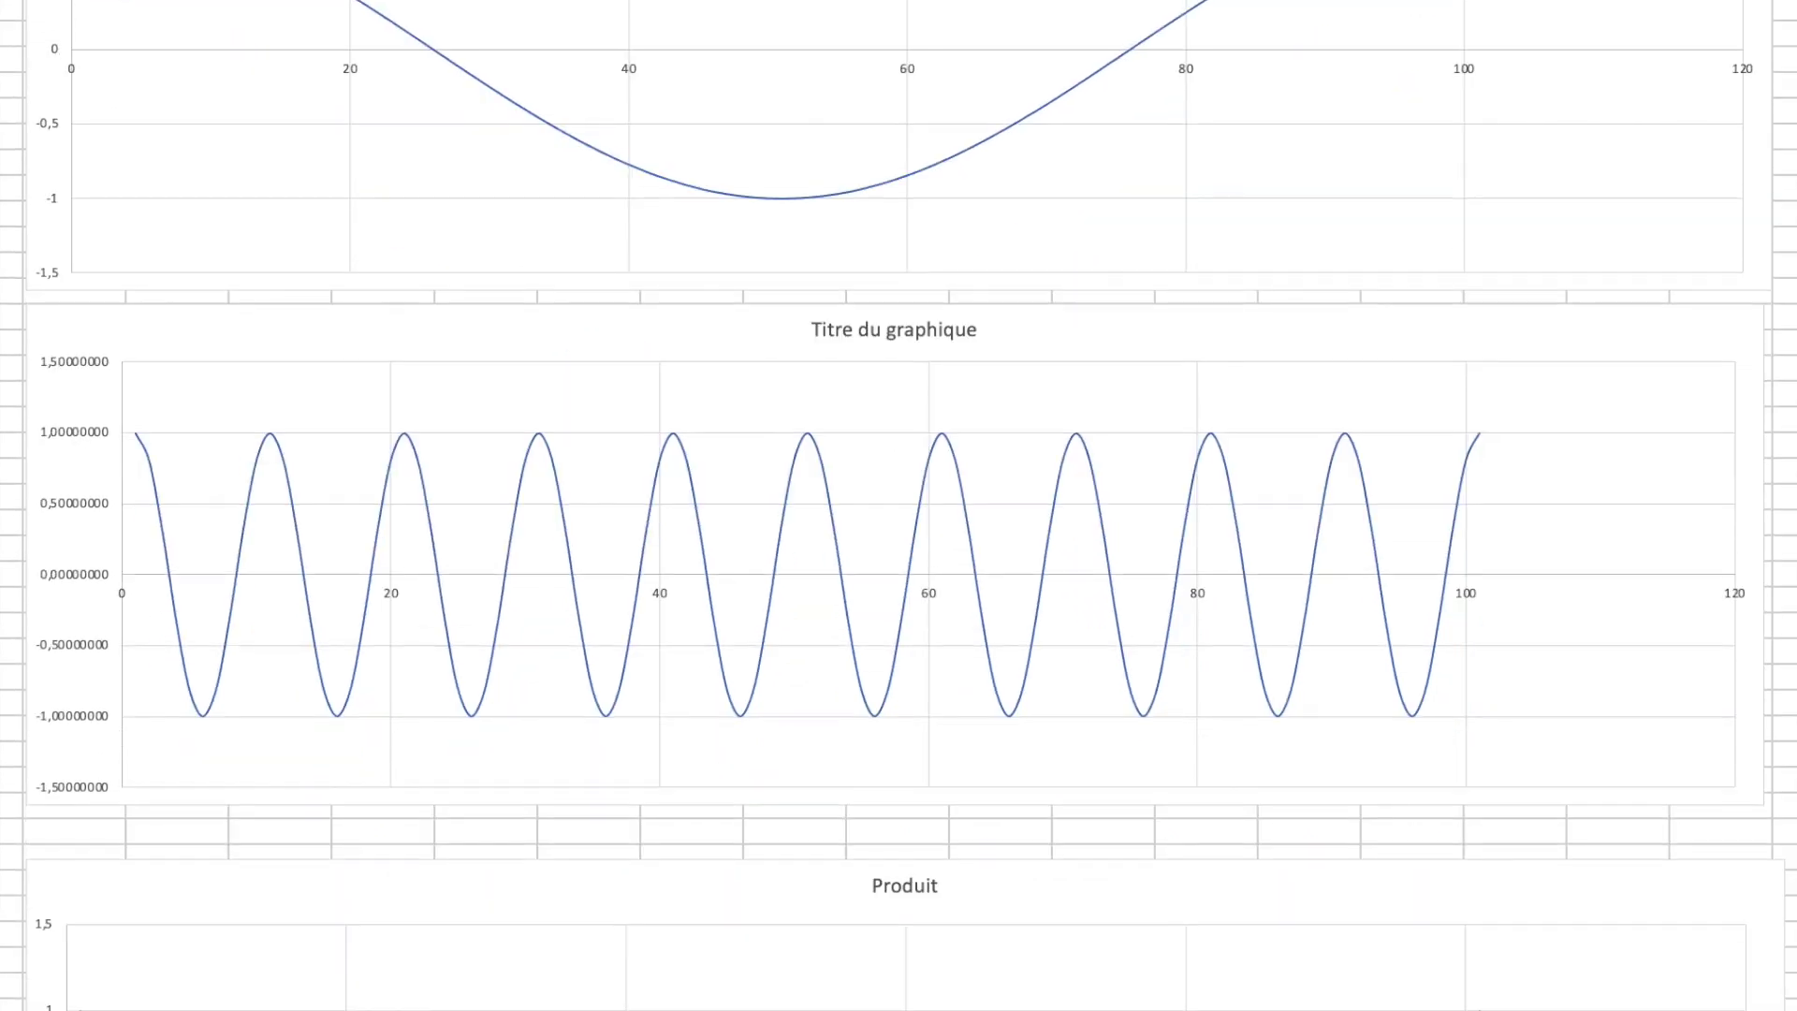
scroll(899, 506, down, 5)
scroll(899, 506, down, 2)
scroll(899, 505, down, 1)
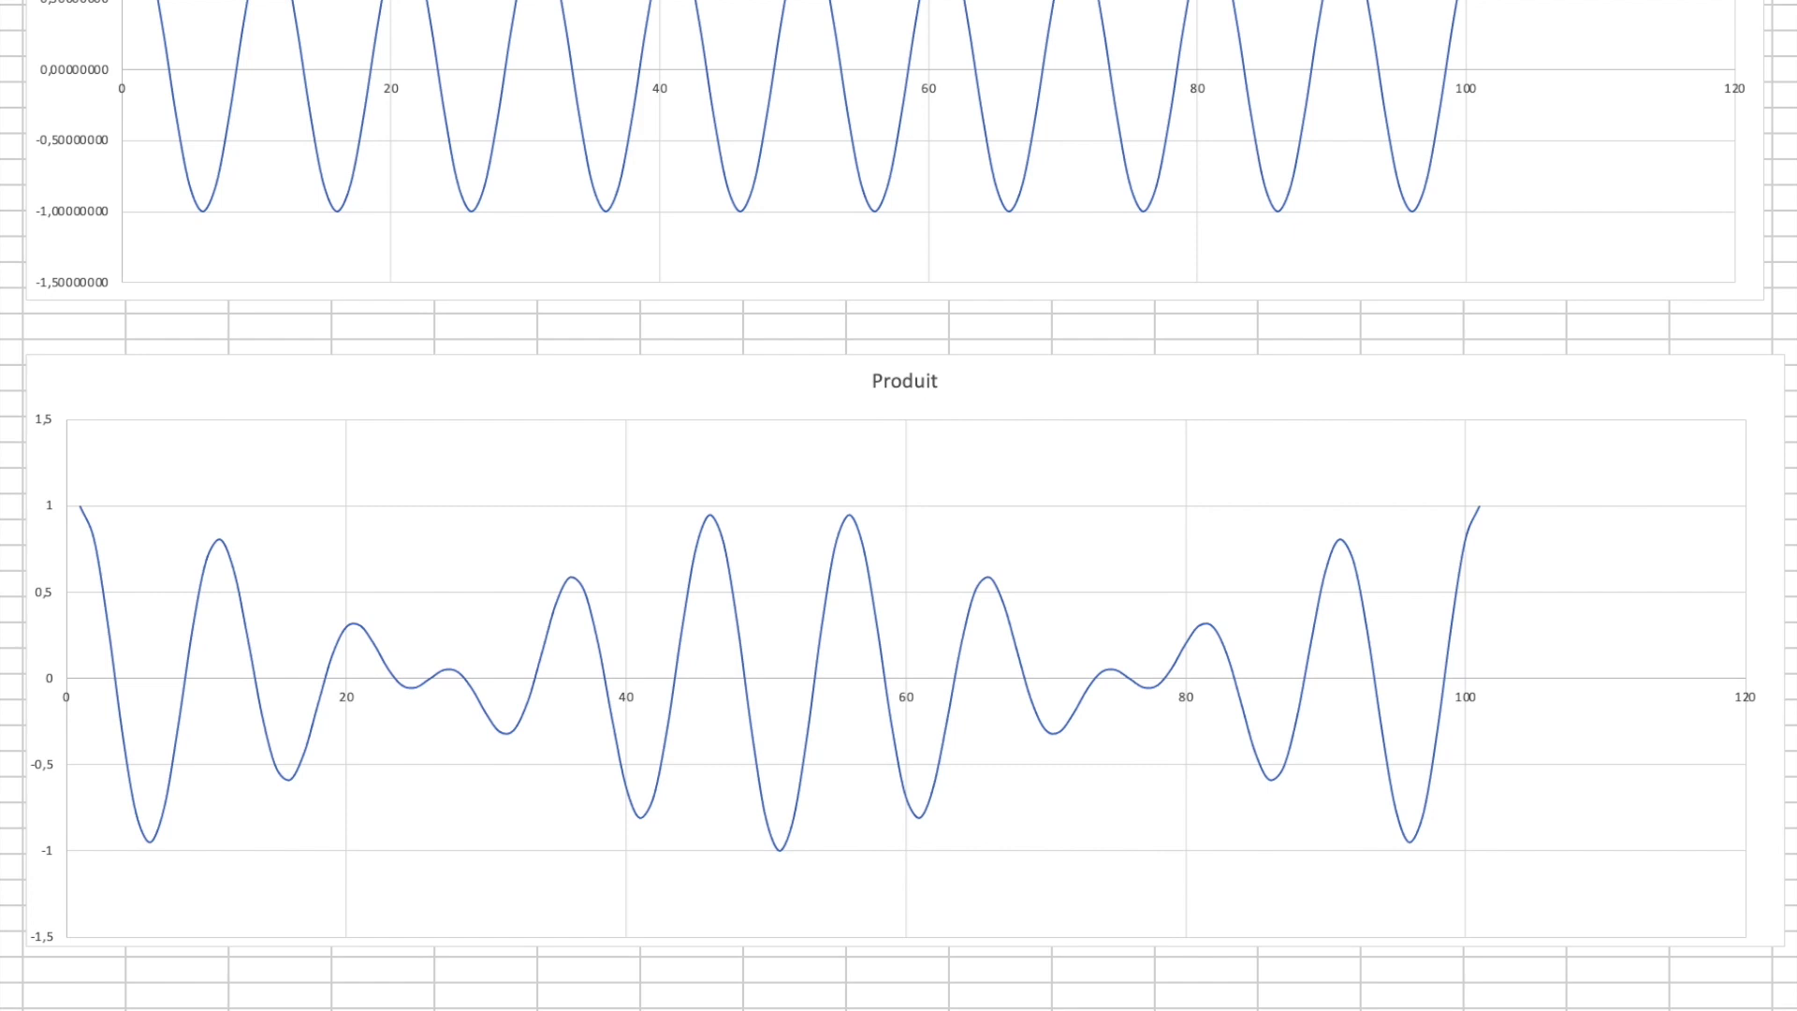
scroll(899, 505, down, 5)
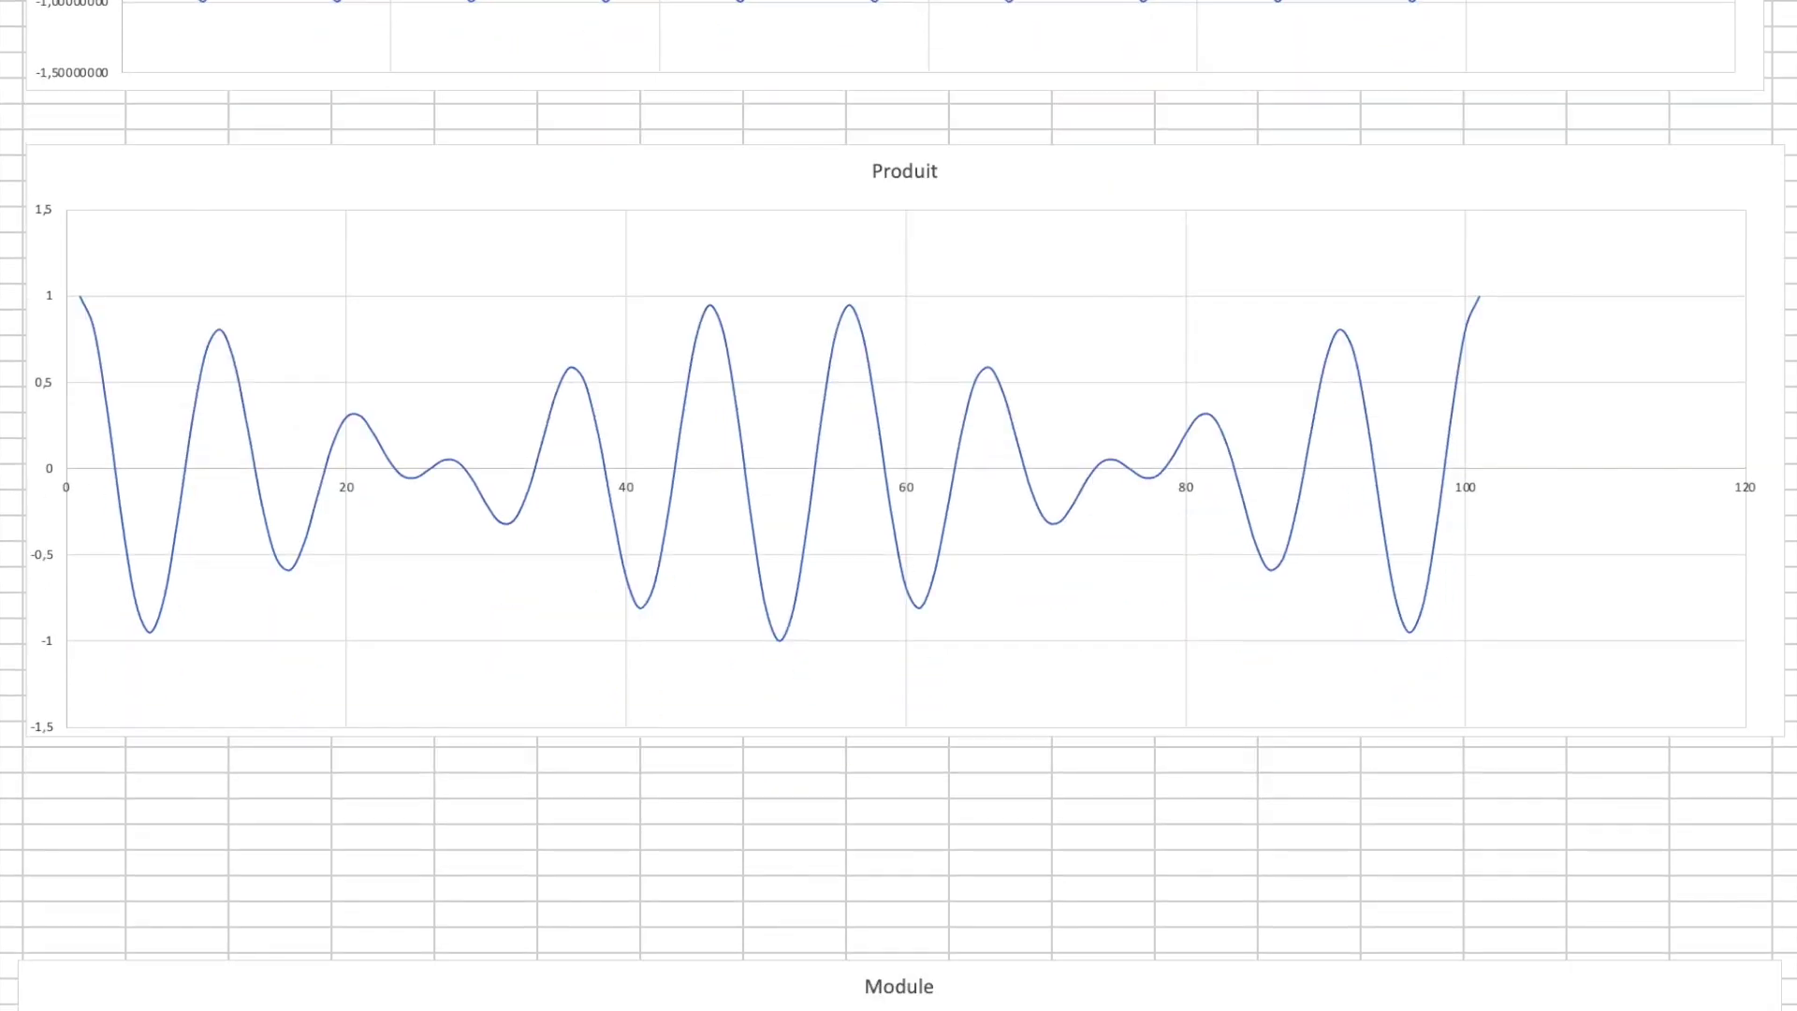
scroll(898, 505, down, 5)
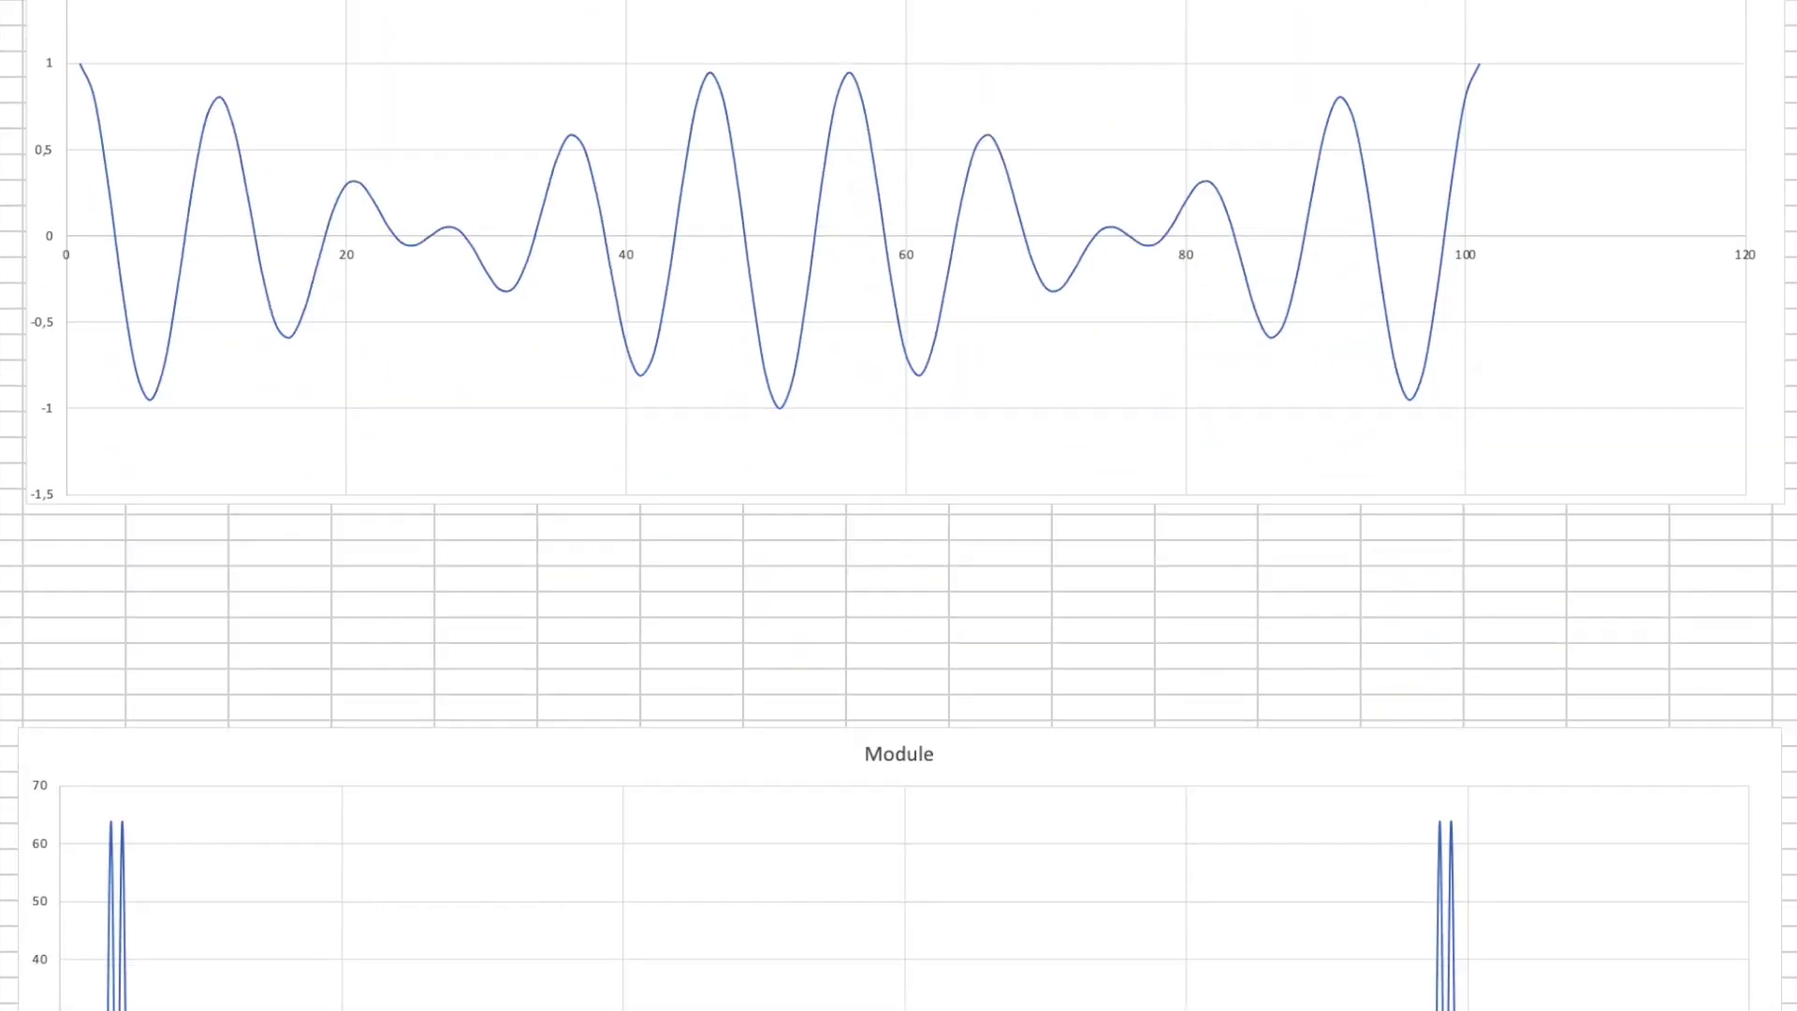
scroll(899, 505, down, 5)
scroll(898, 506, down, 3)
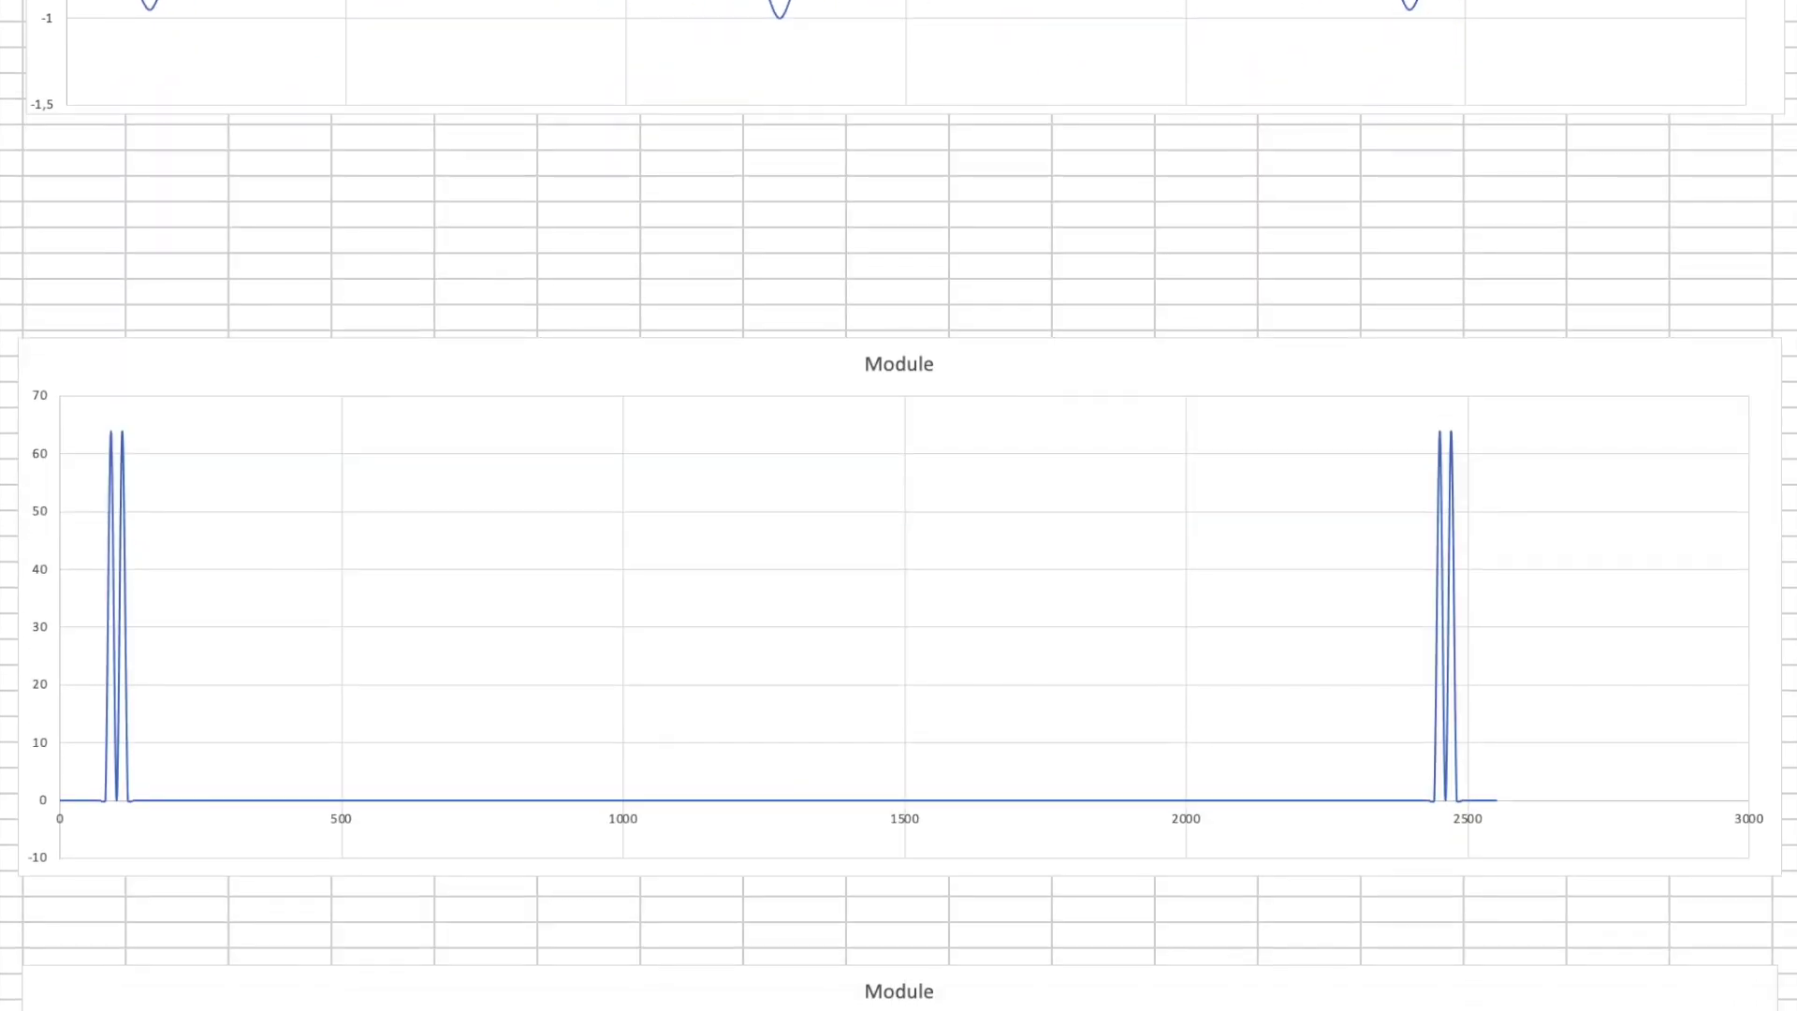
scroll(899, 505, down, 1)
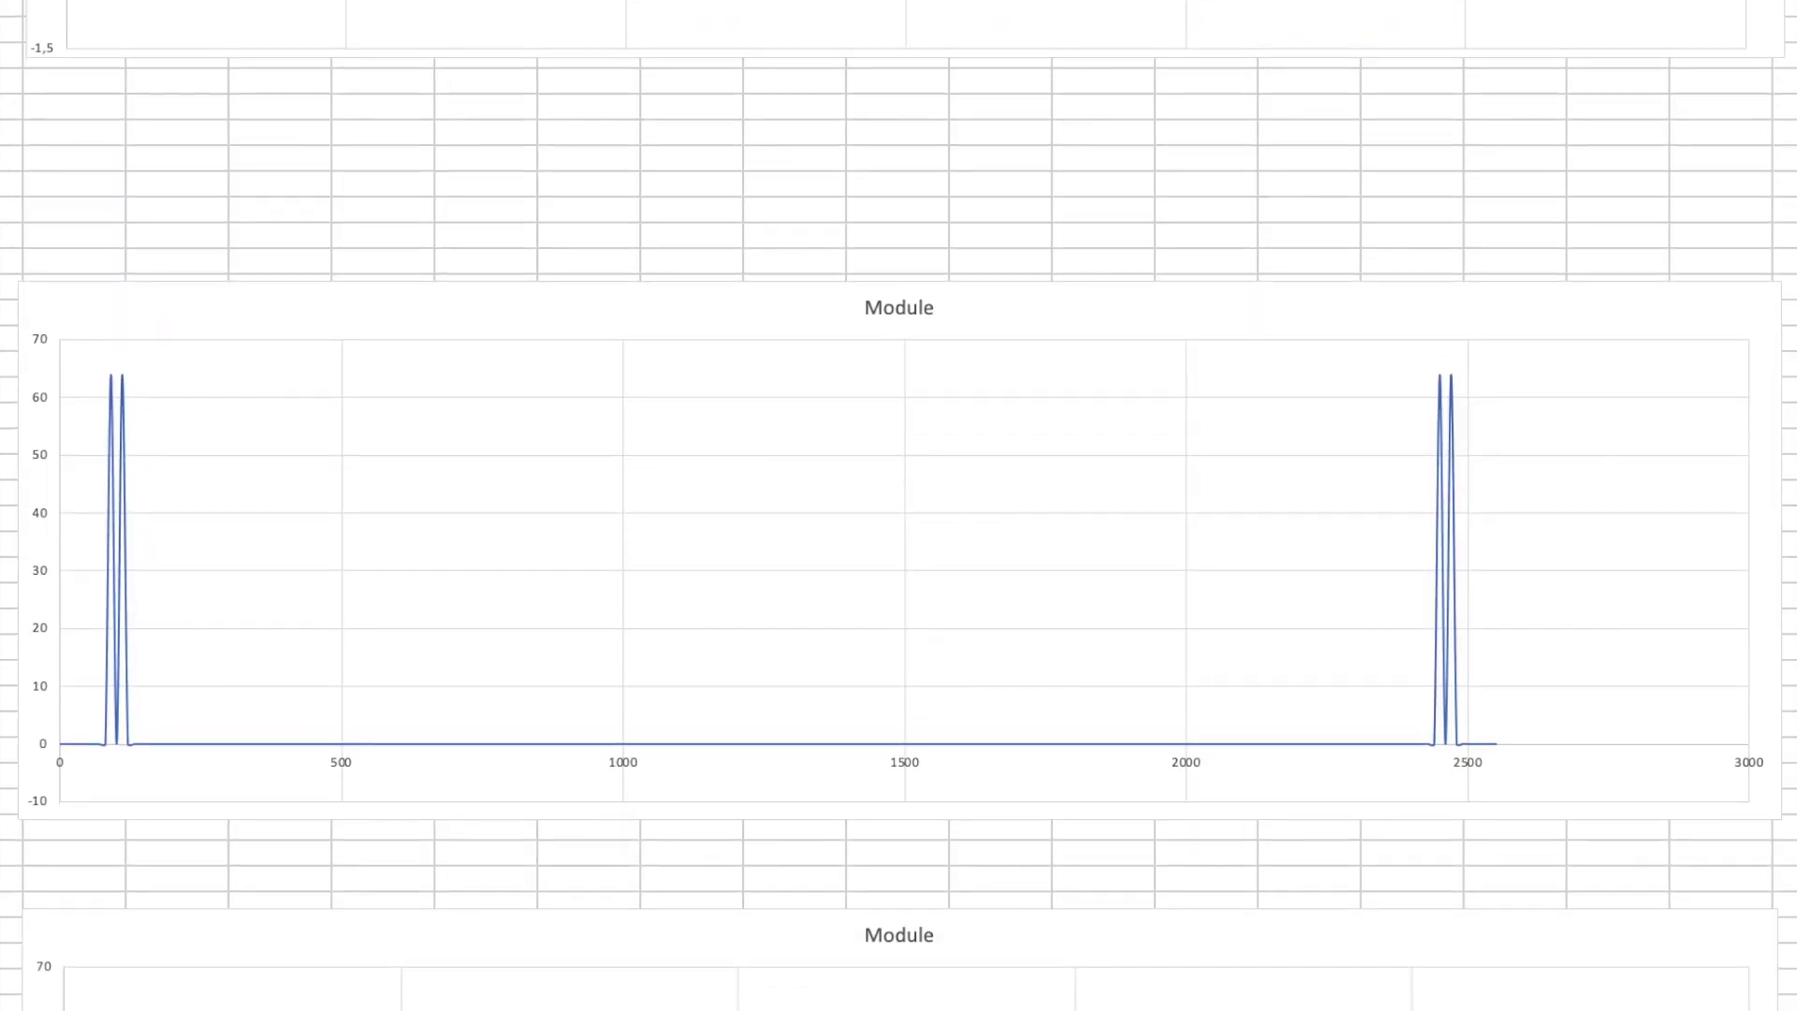
scroll(899, 505, down, 4)
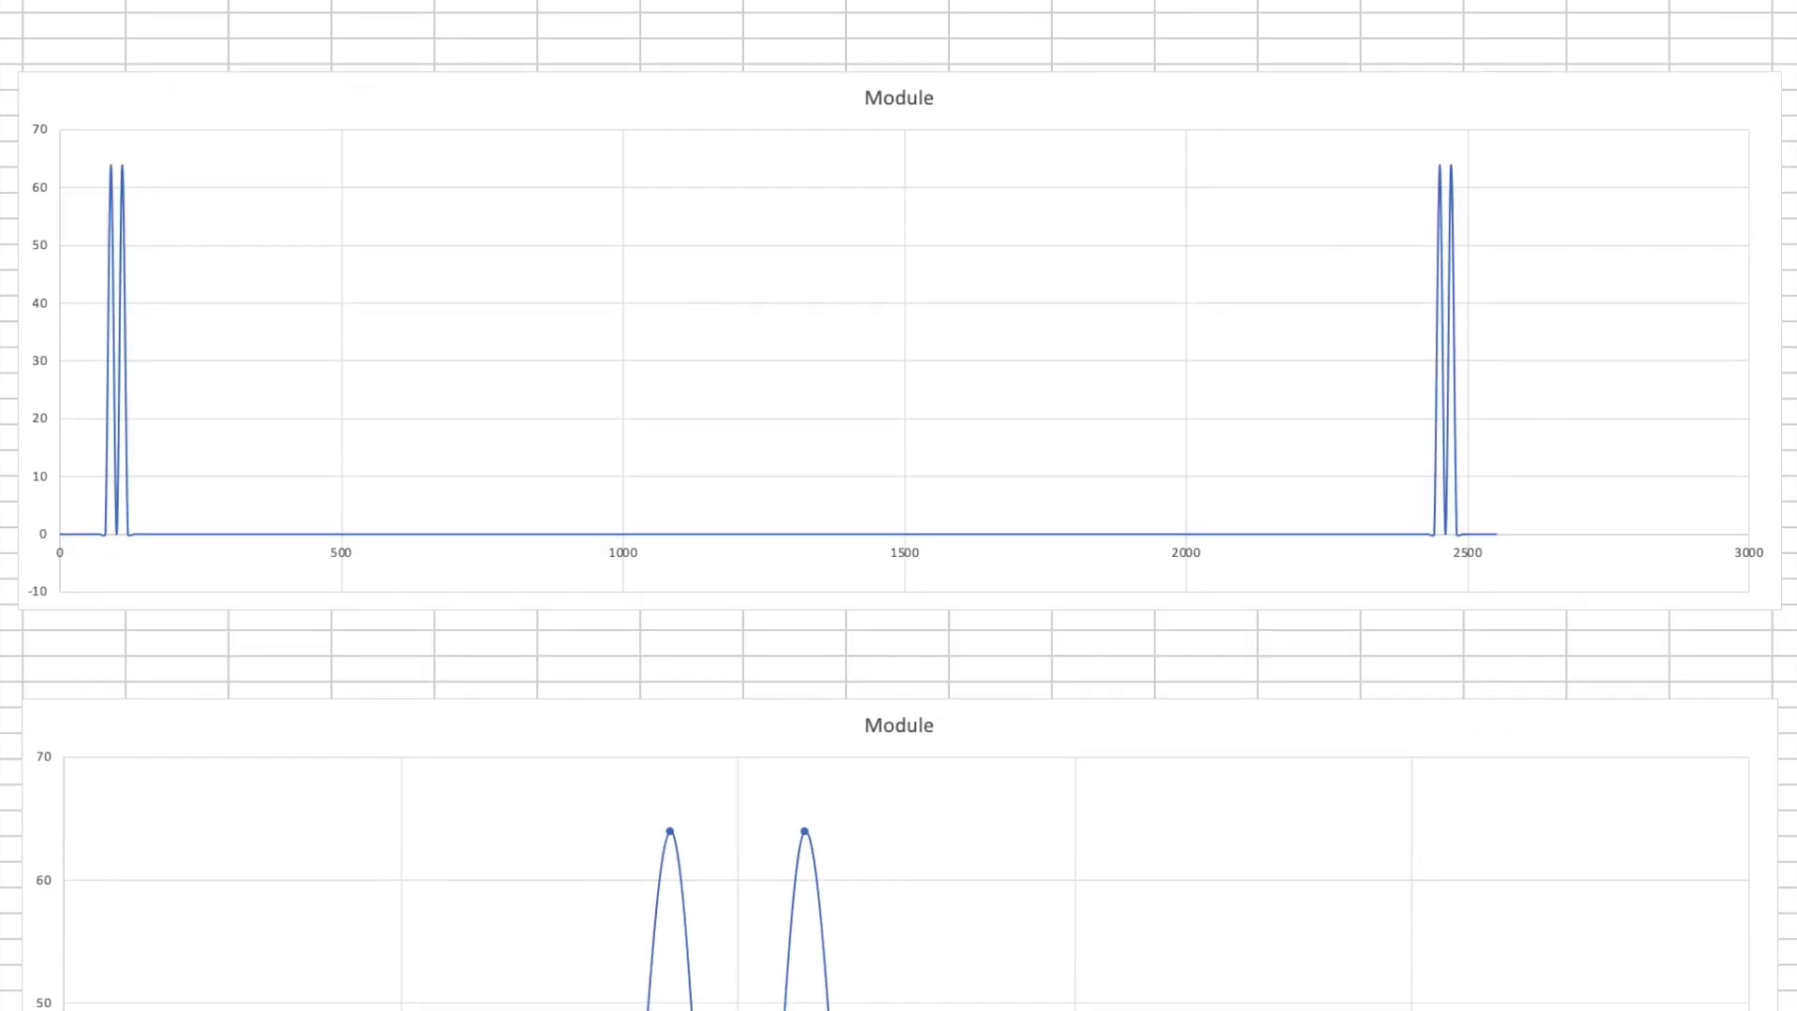
scroll(898, 505, down, 8)
scroll(899, 506, down, 5)
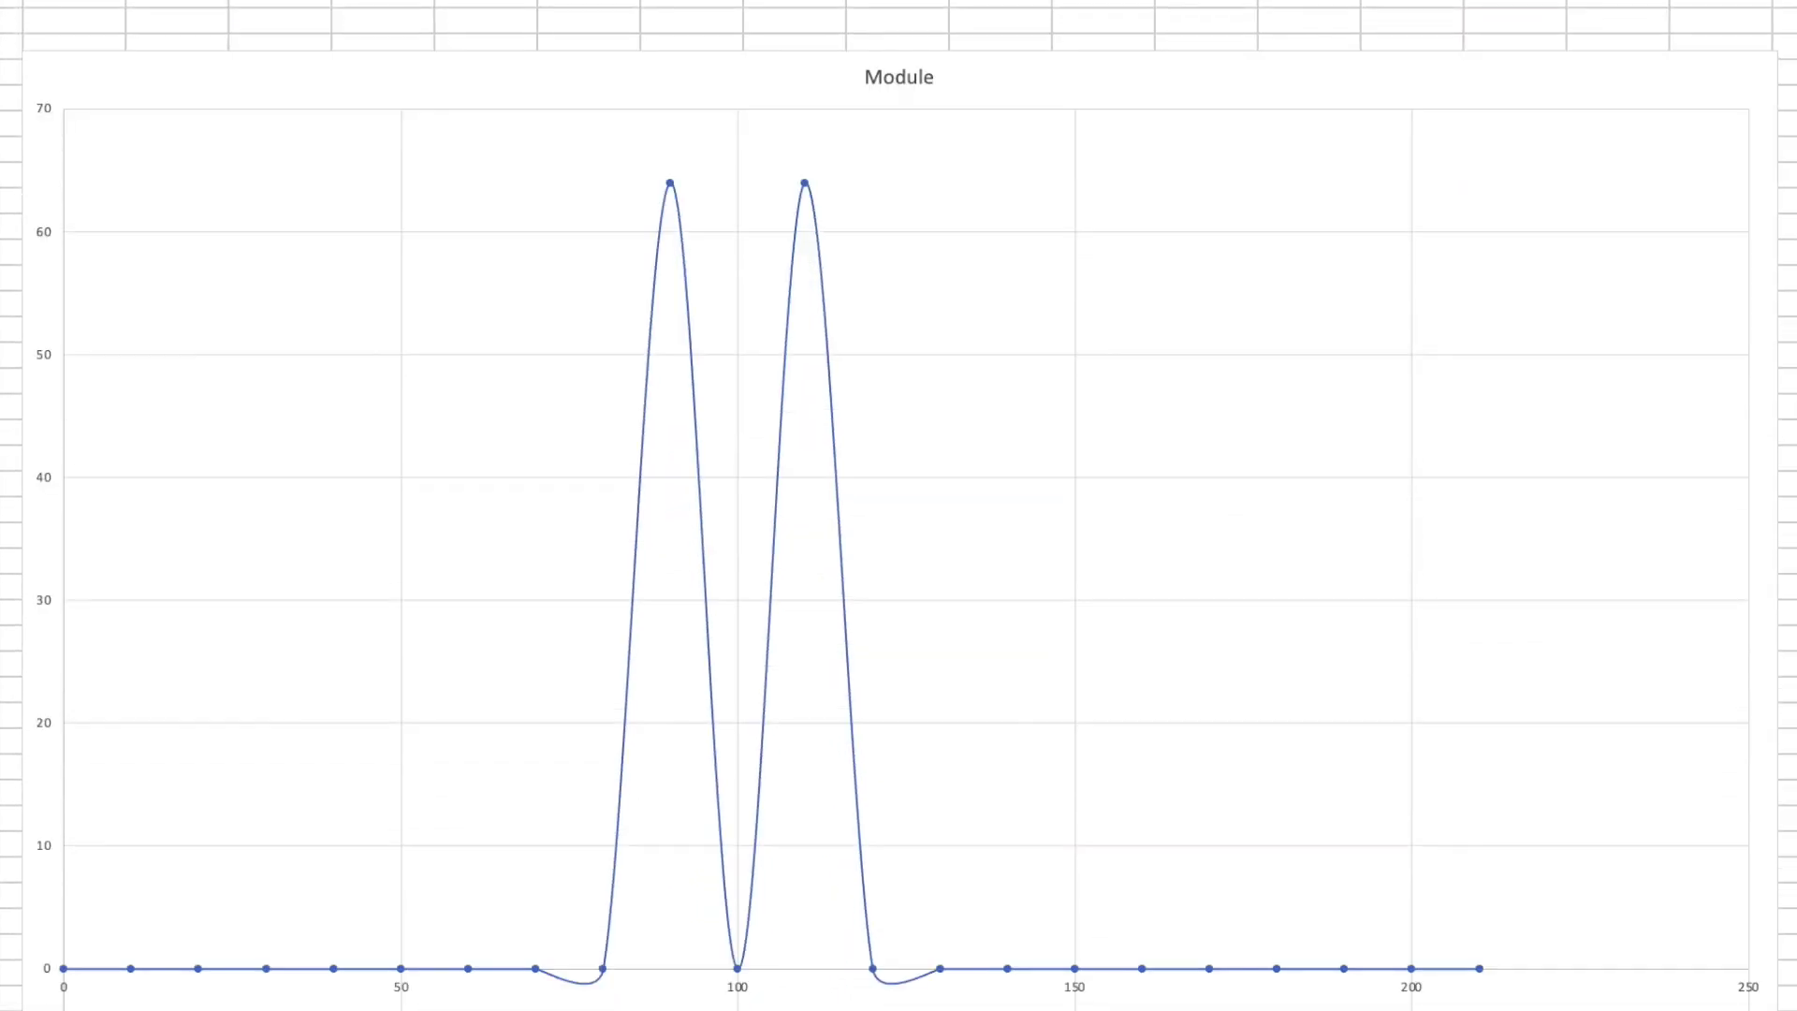